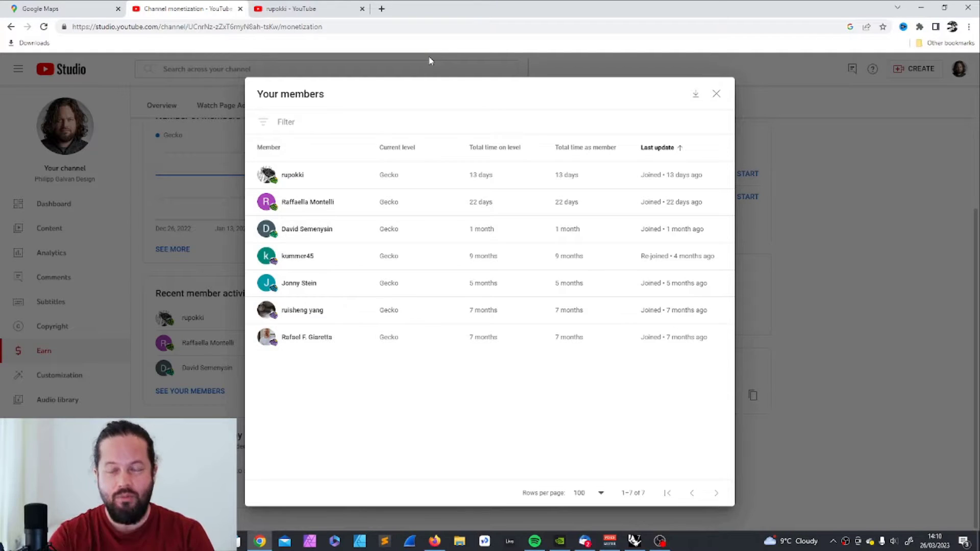
Step: Look through the newest member's YouTube channel, including its playlists and channels, and return to the channel monetization page
{"action": "left_click", "coordinate": [315, 9]}
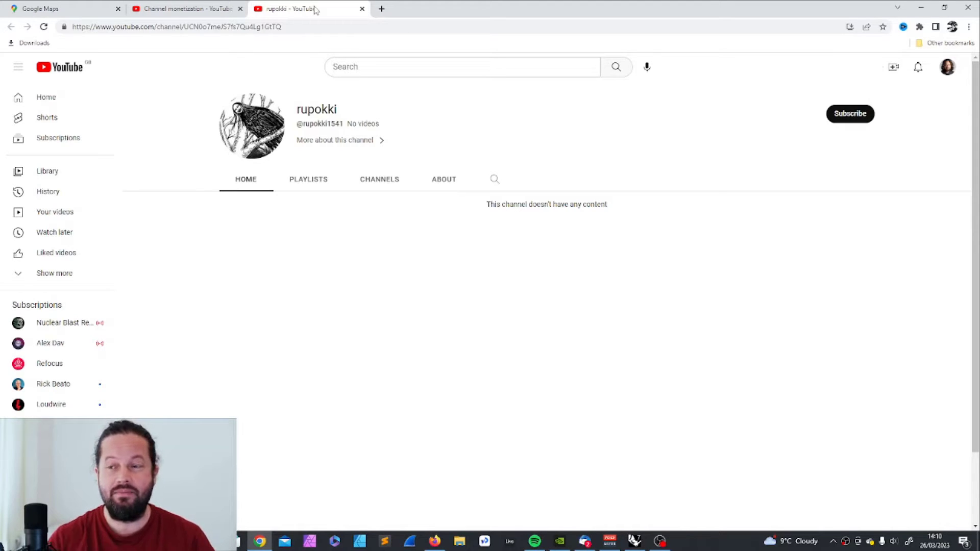
{"action": "left_click", "coordinate": [309, 179]}
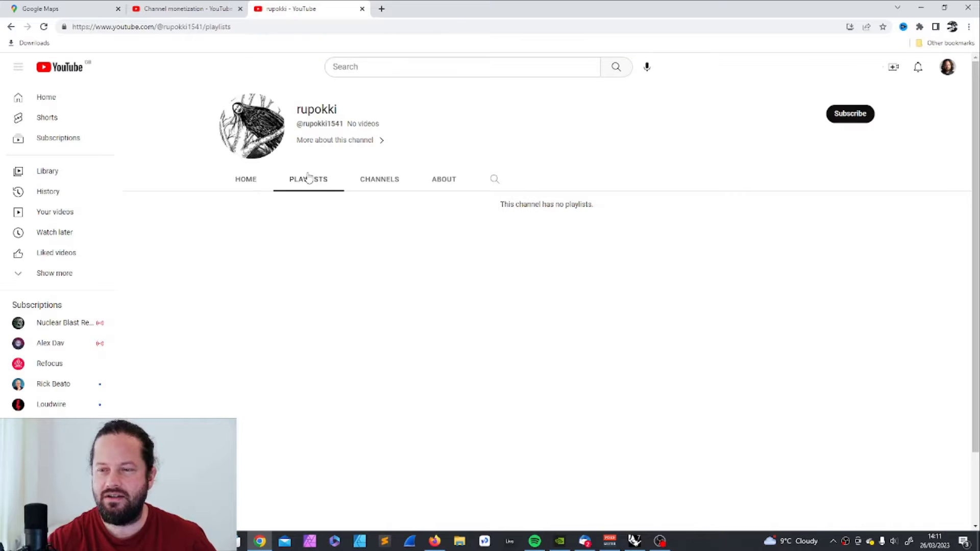
{"action": "left_click", "coordinate": [369, 183]}
{"action": "left_click", "coordinate": [241, 183]}
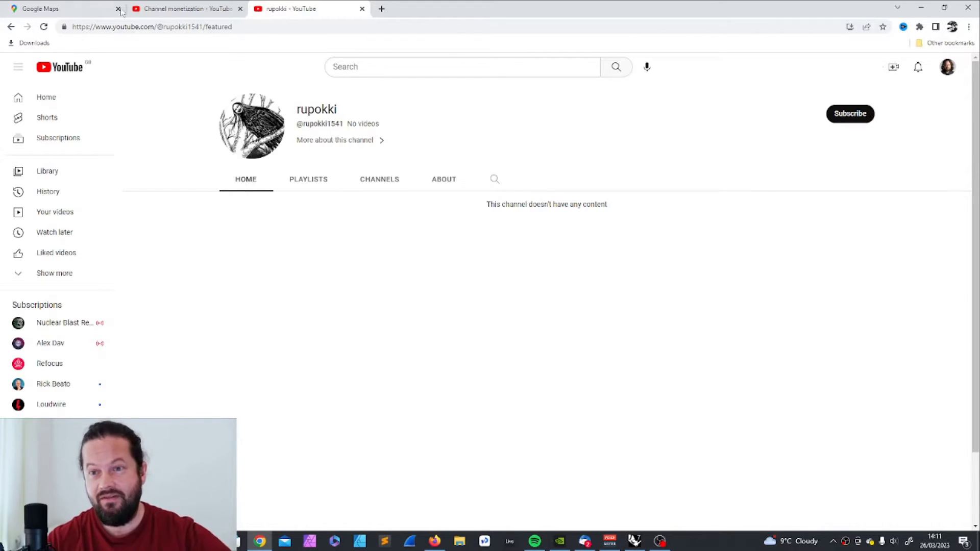
{"action": "left_click", "coordinate": [171, 8]}
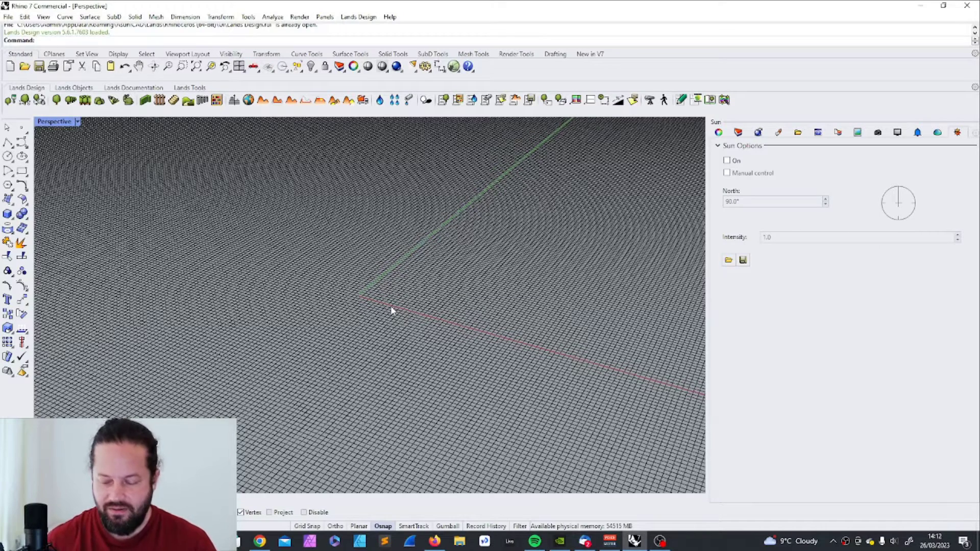
Step: Switch to Rhino and launch Grasshopper
{"action": "left_click", "coordinate": [453, 66]}
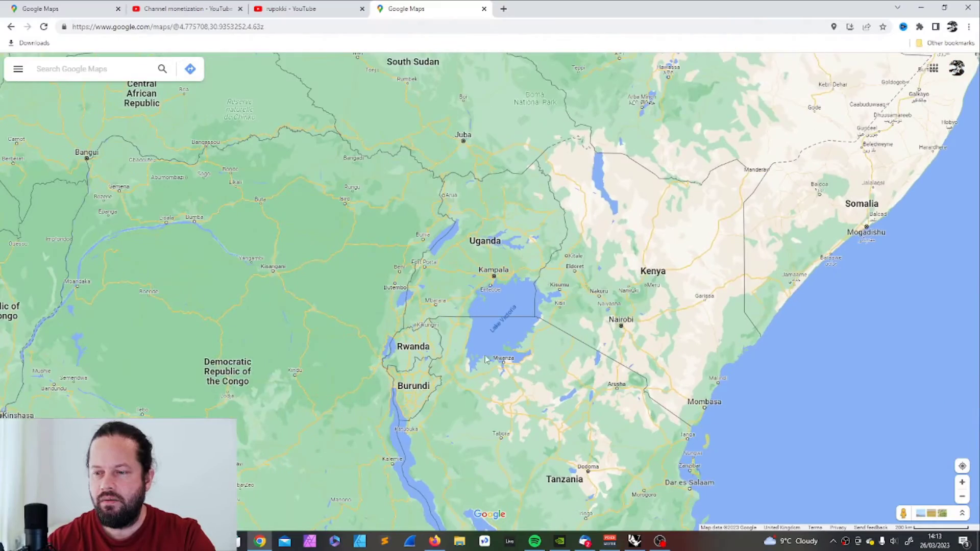
Step: Examine the region of Rwanda east of Kigali around Lake Muhazi in Google Maps
{"action": "left_click_drag", "start_coordinate": [485, 360], "coordinate": [497, 283]}
{"action": "scroll", "coordinate": [437, 278], "scroll_direction": "up", "scroll_amount": 5}
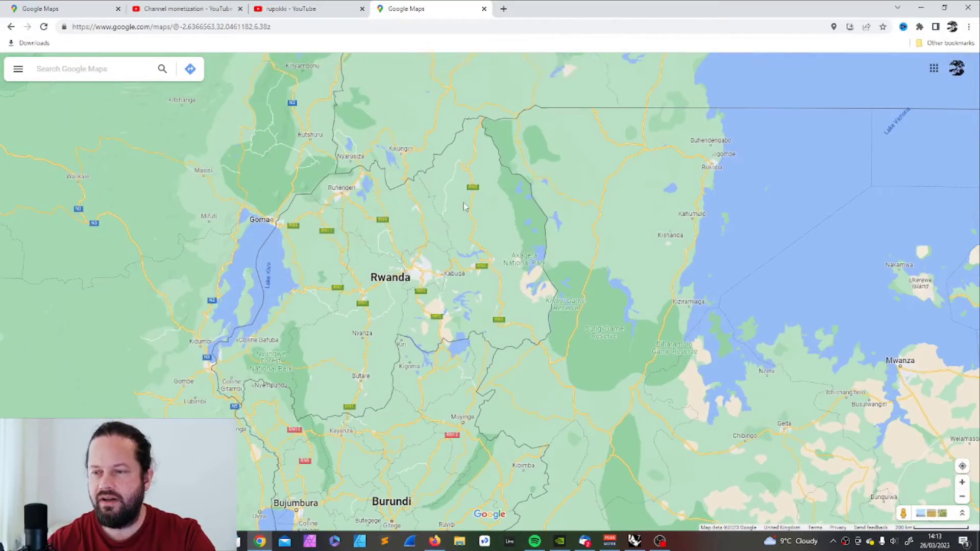
{"action": "scroll", "coordinate": [435, 239], "scroll_direction": "up", "scroll_amount": 5}
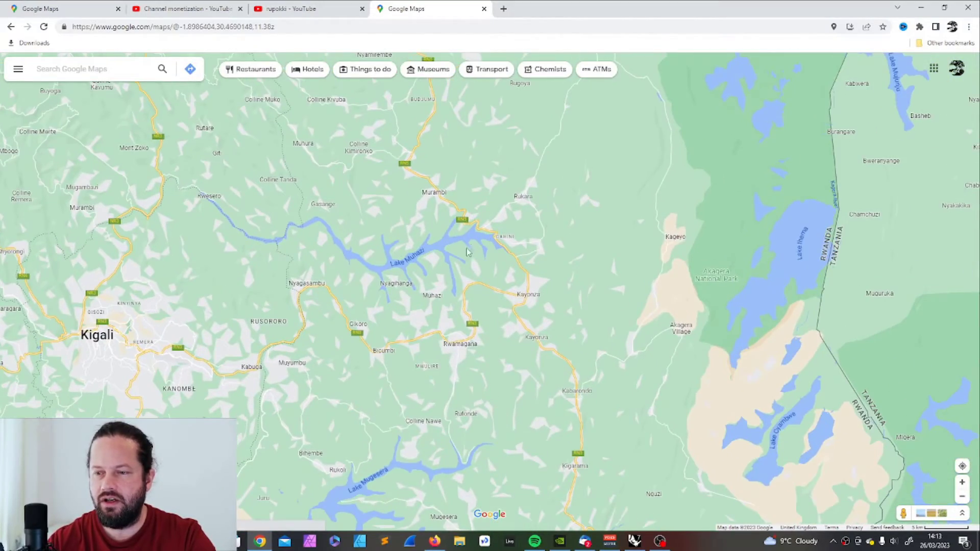
{"action": "scroll", "coordinate": [462, 254], "scroll_direction": "down", "scroll_amount": 3}
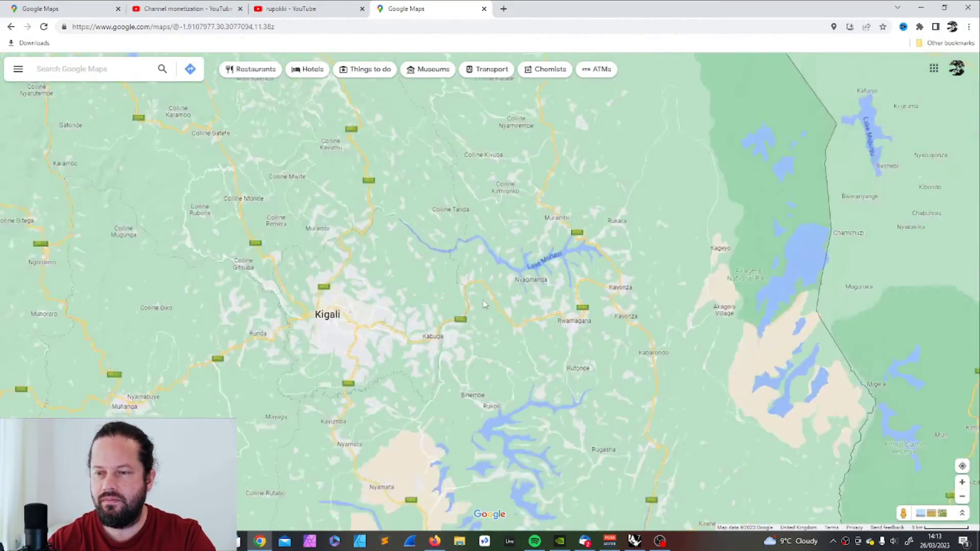
{"action": "scroll", "coordinate": [485, 305], "scroll_direction": "up", "scroll_amount": 6}
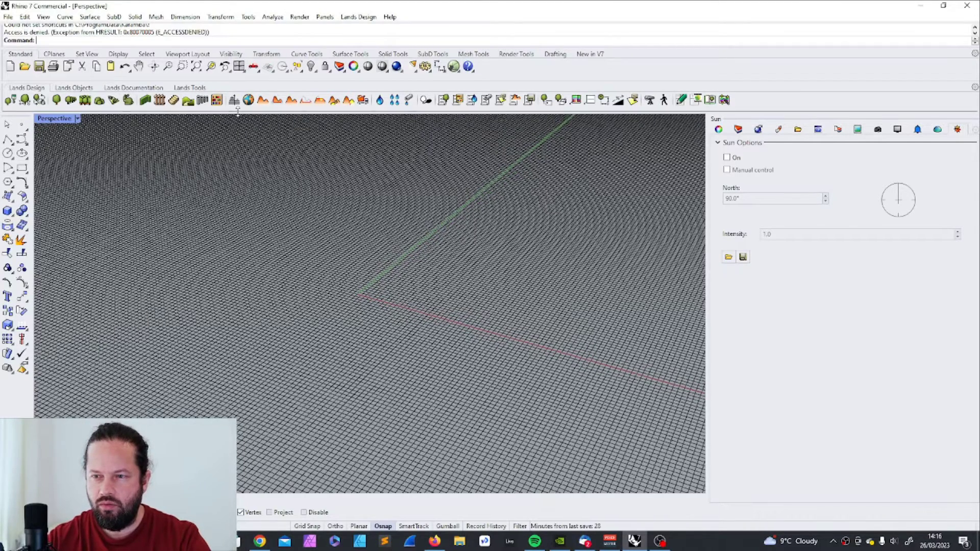
Step: In Rhino, start Lands Design's Import Earth Elevation Data and move its map from Barcelona towards East Africa
{"action": "left_click_drag", "start_coordinate": [238, 115], "coordinate": [238, 111]}
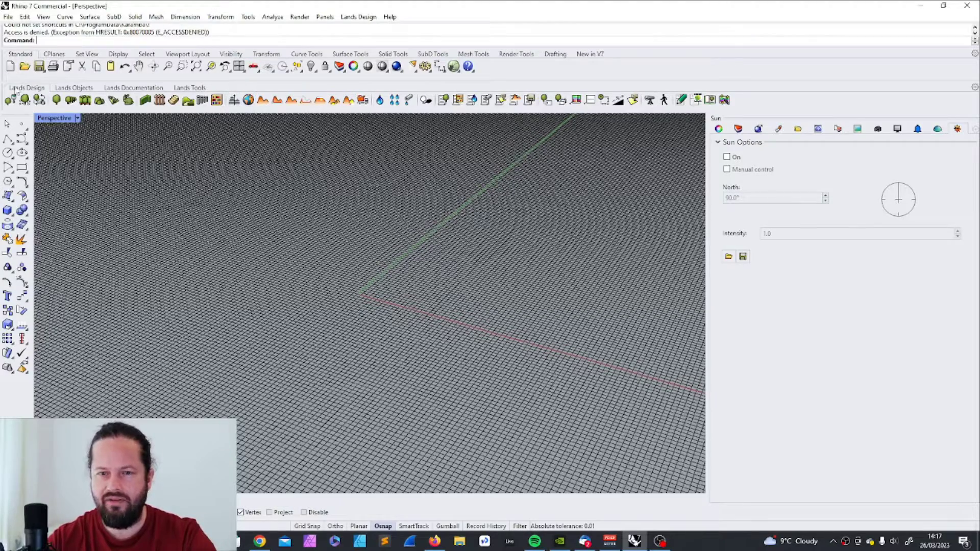
{"action": "left_click", "coordinate": [247, 100]}
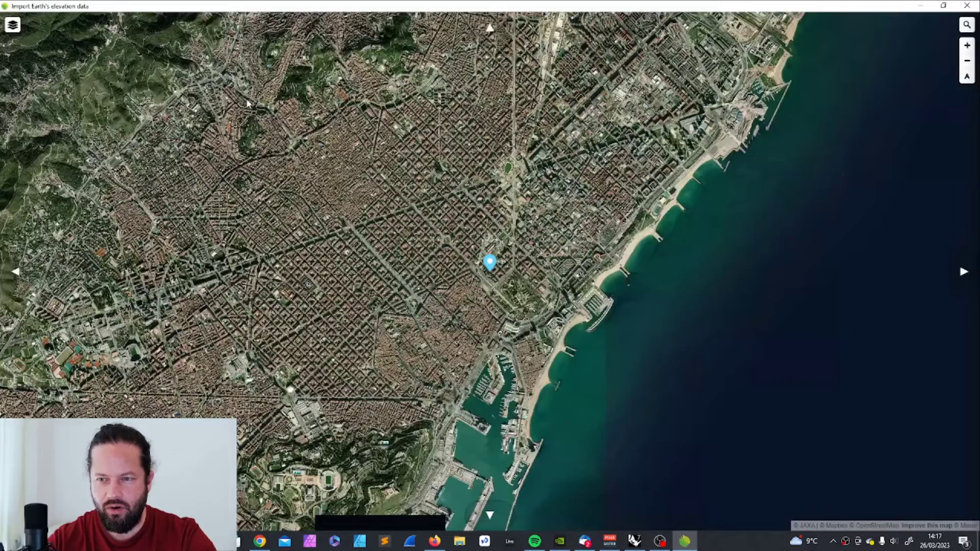
{"action": "scroll", "coordinate": [357, 153], "scroll_direction": "down", "scroll_amount": 10}
{"action": "left_click_drag", "start_coordinate": [413, 264], "coordinate": [383, 127]}
{"action": "scroll", "coordinate": [380, 141], "scroll_direction": "down", "scroll_amount": 3}
{"action": "scroll", "coordinate": [379, 143], "scroll_direction": "down", "scroll_amount": 5}
{"action": "left_click_drag", "start_coordinate": [437, 259], "coordinate": [344, 112]}
{"action": "scroll", "coordinate": [494, 267], "scroll_direction": "up", "scroll_amount": 3}
{"action": "scroll", "coordinate": [450, 261], "scroll_direction": "up", "scroll_amount": 5}
{"action": "left_click_drag", "start_coordinate": [409, 243], "coordinate": [446, 164]}
Step: Switch to Google Maps and examine the satellite imagery of Gikomero, its primary school, roads and the surrounding hills
{"action": "key", "text": "alt+Tab"}
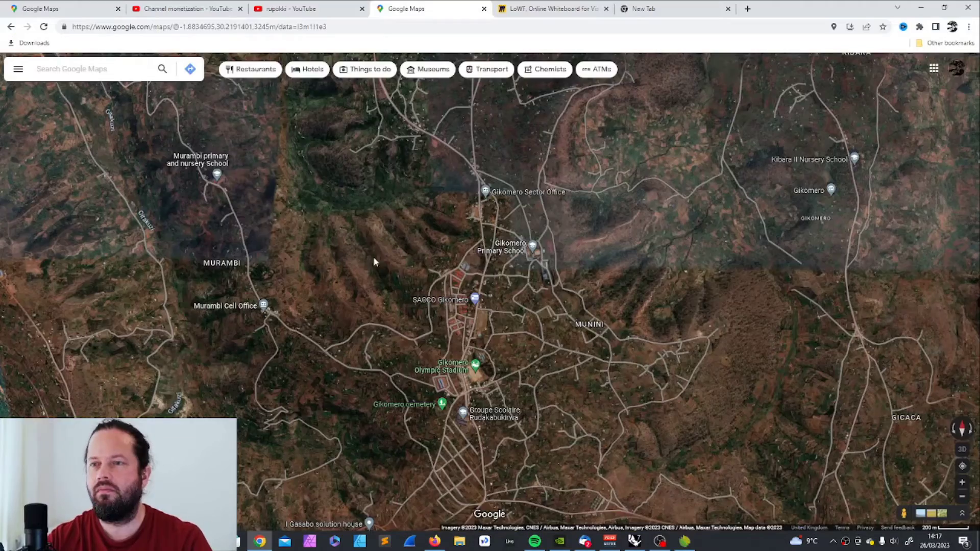
{"action": "scroll", "coordinate": [363, 263], "scroll_direction": "down", "scroll_amount": 4}
{"action": "scroll", "coordinate": [383, 277], "scroll_direction": "up", "scroll_amount": 3}
{"action": "scroll", "coordinate": [439, 311], "scroll_direction": "up", "scroll_amount": 1}
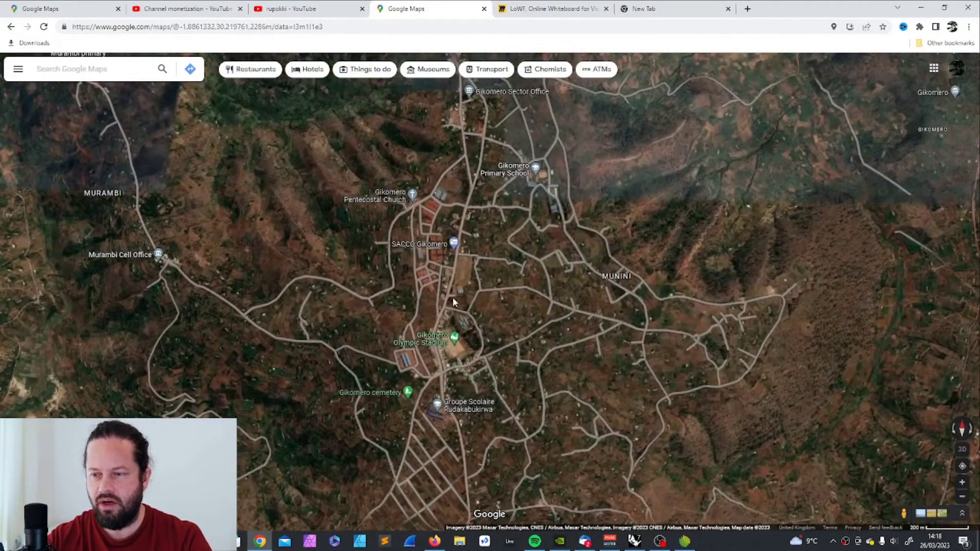
{"action": "left_click_drag", "start_coordinate": [447, 274], "coordinate": [406, 280]}
{"action": "scroll", "coordinate": [427, 374], "scroll_direction": "up", "scroll_amount": 2}
{"action": "left_click_drag", "start_coordinate": [430, 245], "coordinate": [402, 405]}
{"action": "left_click_drag", "start_coordinate": [334, 205], "coordinate": [246, 328]}
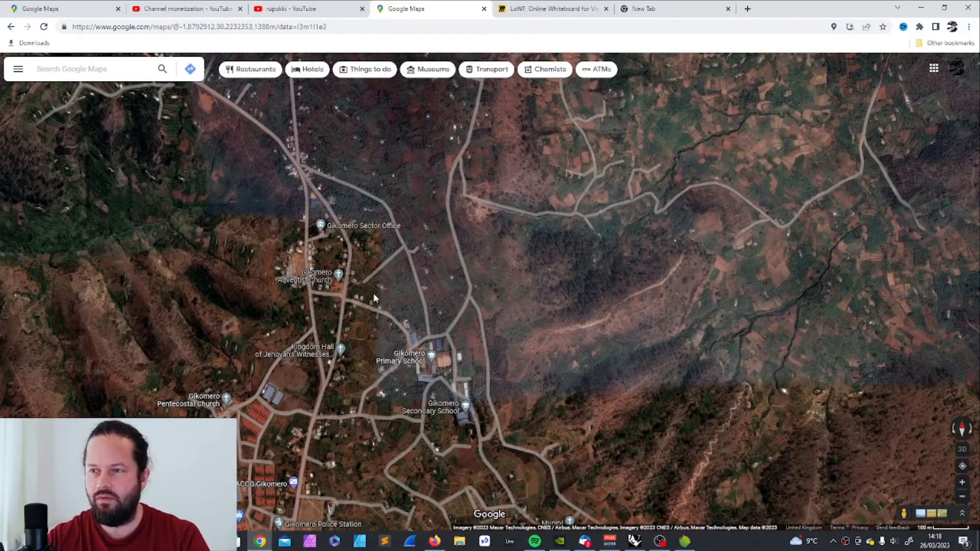
{"action": "scroll", "coordinate": [361, 290], "scroll_direction": "down", "scroll_amount": 3}
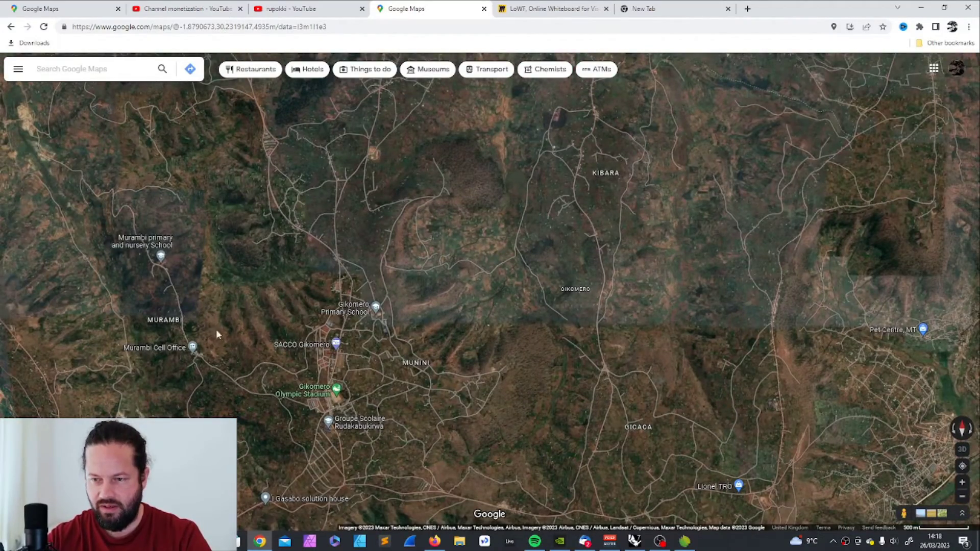
{"action": "scroll", "coordinate": [316, 275], "scroll_direction": "up", "scroll_amount": 2}
{"action": "scroll", "coordinate": [299, 286], "scroll_direction": "down", "scroll_amount": 1}
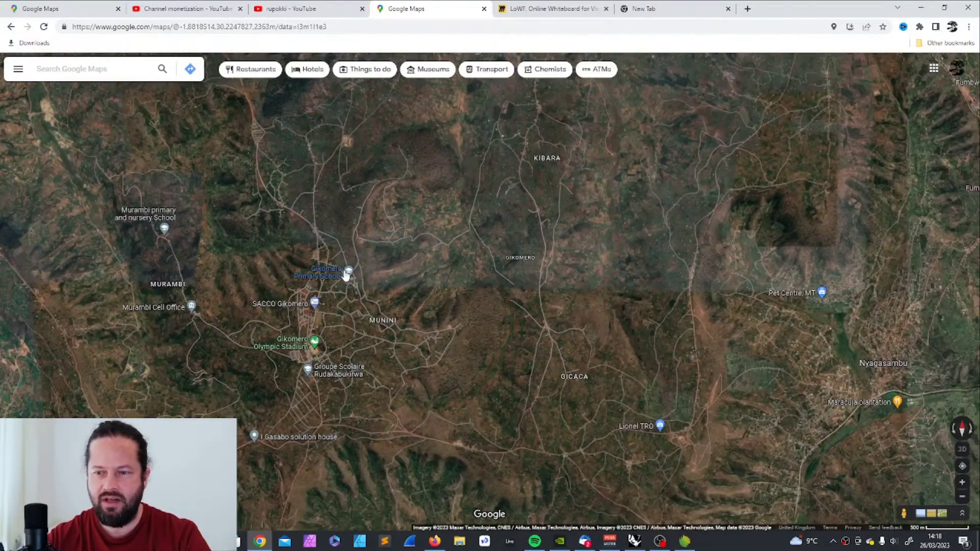
{"action": "left_click_drag", "start_coordinate": [372, 285], "coordinate": [396, 307]}
{"action": "scroll", "coordinate": [385, 277], "scroll_direction": "up", "scroll_amount": 2}
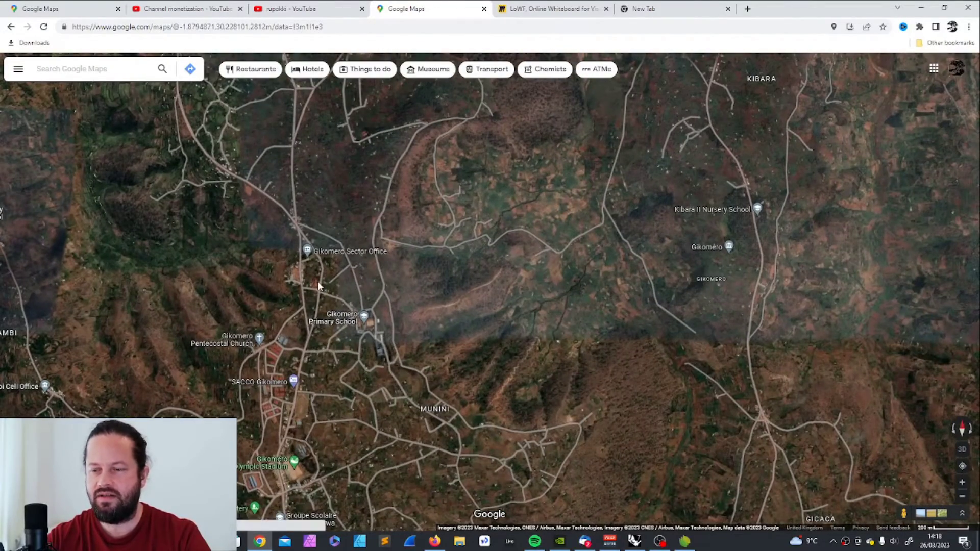
{"action": "scroll", "coordinate": [325, 315], "scroll_direction": "down", "scroll_amount": 2}
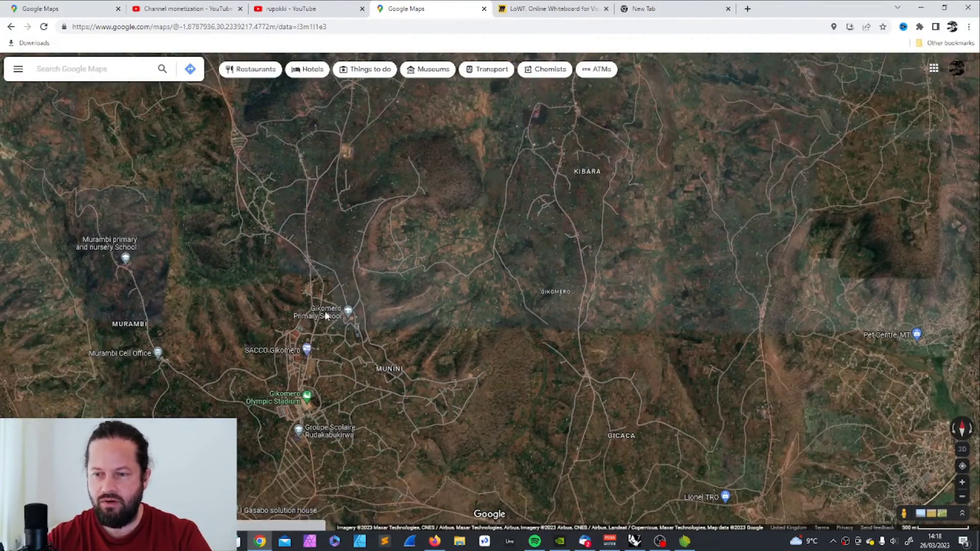
{"action": "scroll", "coordinate": [363, 289], "scroll_direction": "down", "scroll_amount": 2}
{"action": "scroll", "coordinate": [362, 286], "scroll_direction": "down", "scroll_amount": 1}
{"action": "scroll", "coordinate": [362, 283], "scroll_direction": "up", "scroll_amount": 5}
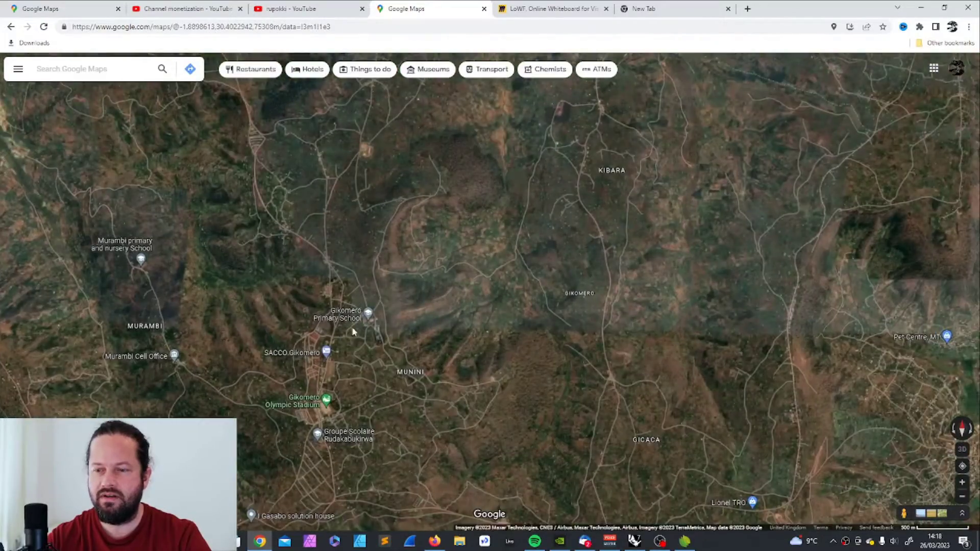
{"action": "left_click_drag", "start_coordinate": [352, 332], "coordinate": [410, 246]}
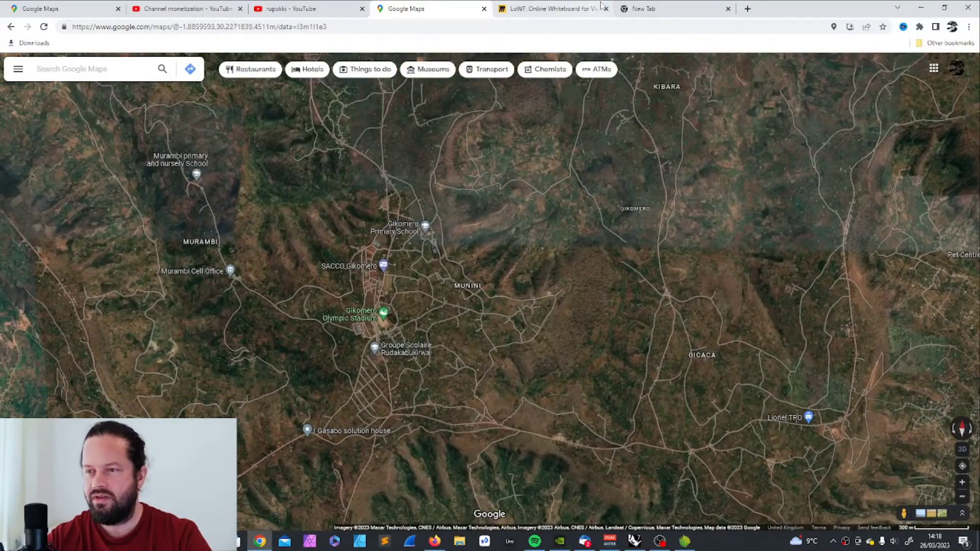
Step: Return to the Earth elevation import window, enlarge it and look for the region among the East African lakes
{"action": "left_click", "coordinate": [637, 542]}
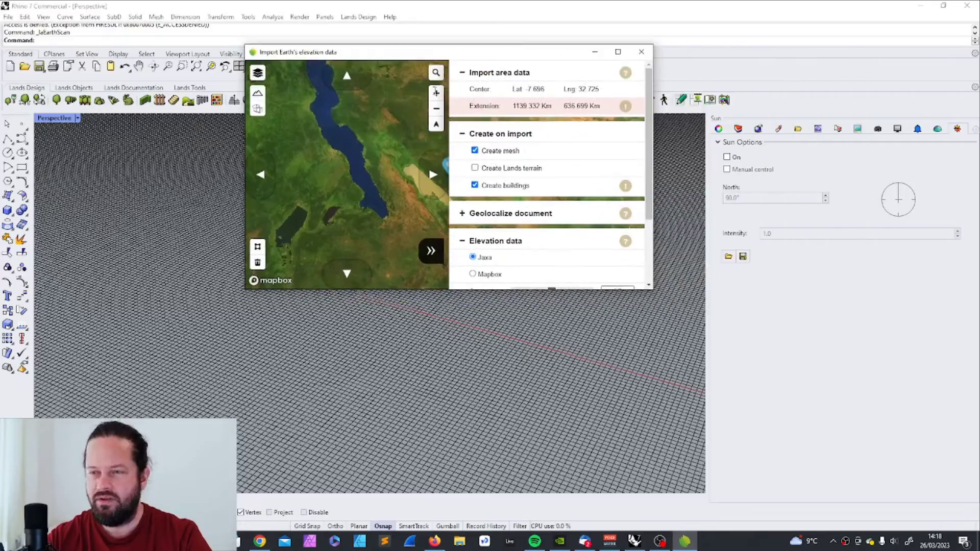
{"action": "left_click_drag", "start_coordinate": [462, 290], "coordinate": [445, 416]}
{"action": "scroll", "coordinate": [319, 265], "scroll_direction": "down", "scroll_amount": 3}
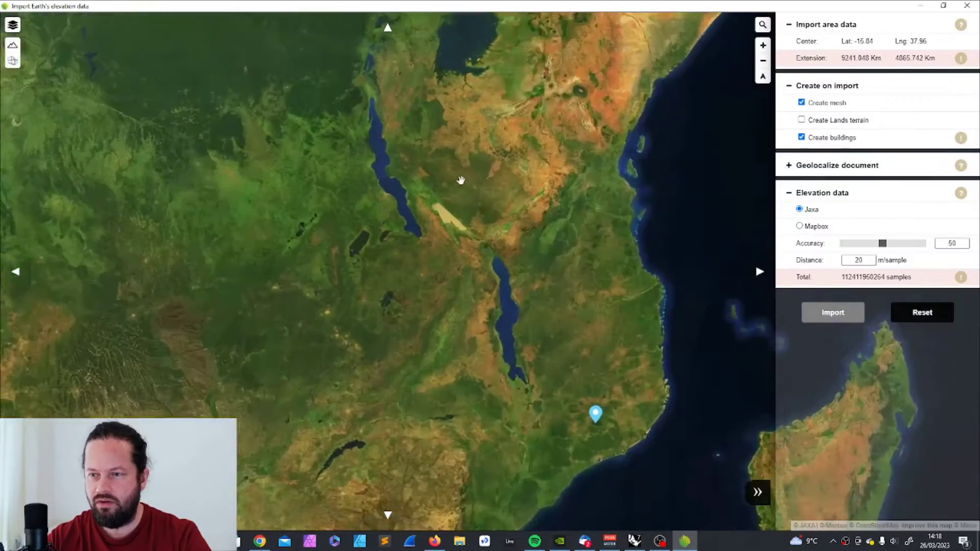
{"action": "scroll", "coordinate": [461, 180], "scroll_direction": "up", "scroll_amount": 5}
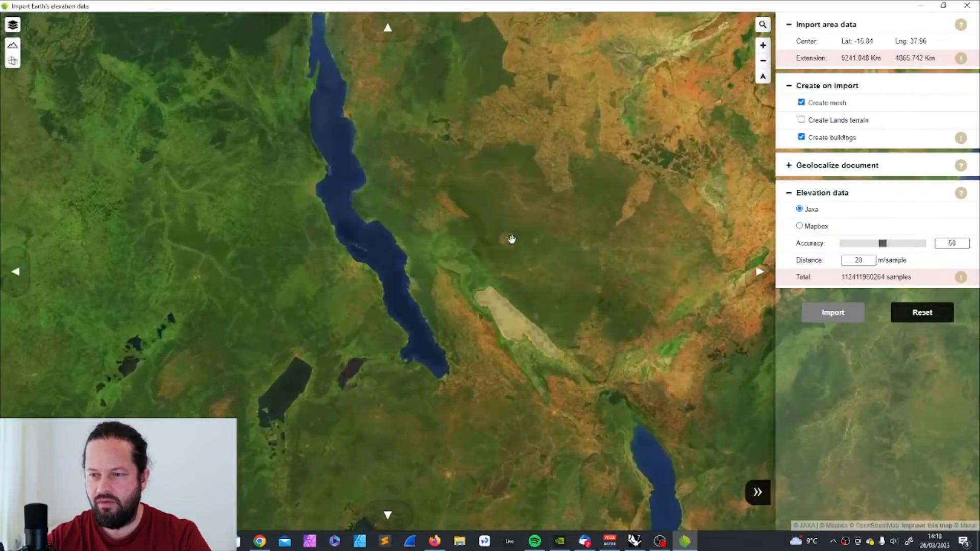
{"action": "scroll", "coordinate": [429, 203], "scroll_direction": "down", "scroll_amount": 3}
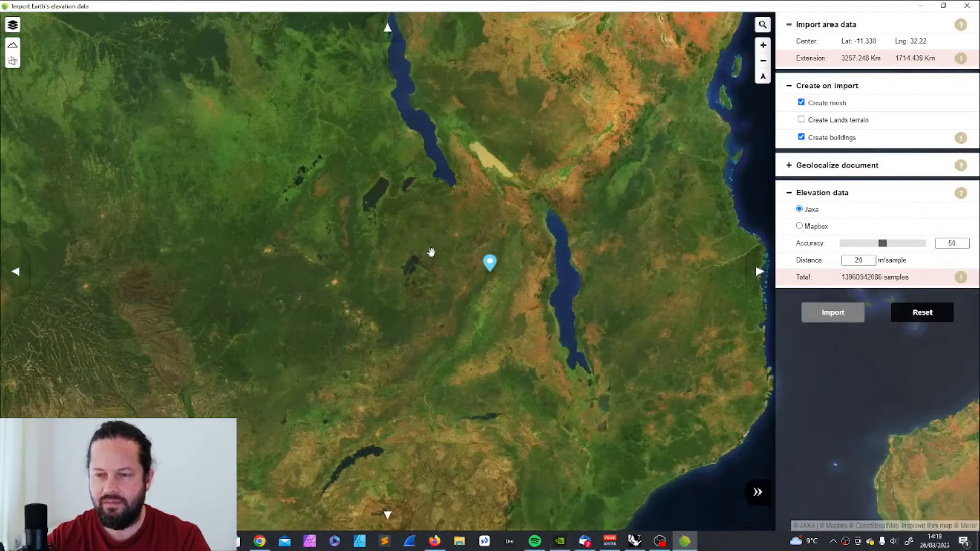
Step: Look up Gikomero, Rwanda in Google Maps to locate it for the import map
{"action": "key", "text": "alt+Tab"}
{"action": "scroll", "coordinate": [402, 281], "scroll_direction": "up", "scroll_amount": 10}
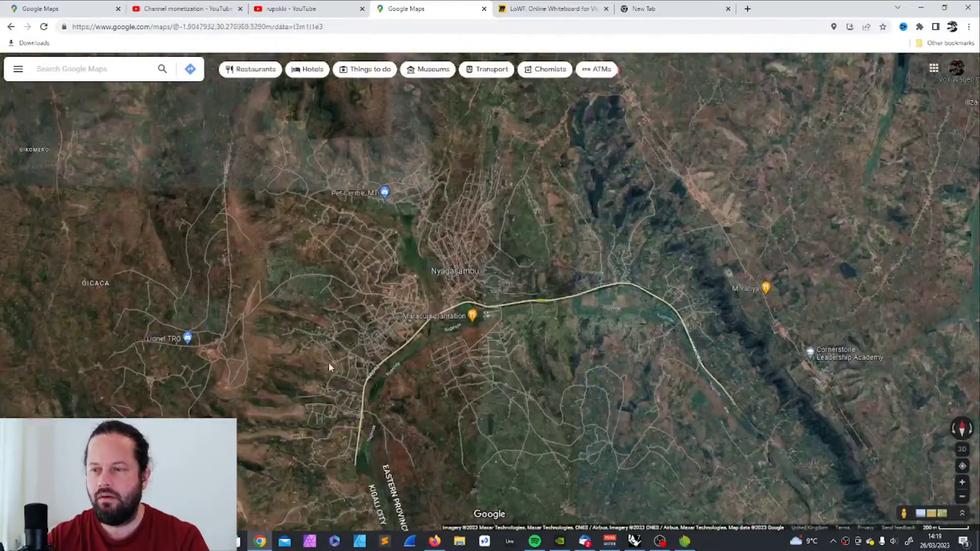
{"action": "scroll", "coordinate": [329, 363], "scroll_direction": "down", "scroll_amount": 3}
{"action": "left_click", "coordinate": [90, 69]}
{"action": "left_click", "coordinate": [90, 101]}
{"action": "scroll", "coordinate": [484, 300], "scroll_direction": "down", "scroll_amount": 2}
{"action": "key", "text": "alt+Tab"}
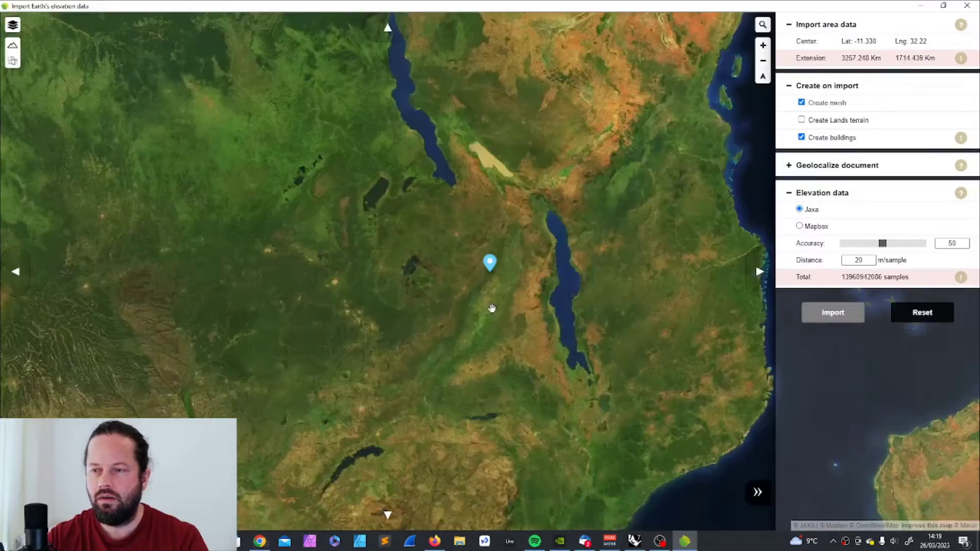
Step: Move the elevation import map to Gikomero in Rwanda, close in around the school buildings
{"action": "scroll", "coordinate": [442, 160], "scroll_direction": "up", "scroll_amount": 2}
{"action": "left_click_drag", "start_coordinate": [443, 160], "coordinate": [403, 230]}
{"action": "scroll", "coordinate": [408, 245], "scroll_direction": "up", "scroll_amount": 2}
{"action": "scroll", "coordinate": [415, 251], "scroll_direction": "up", "scroll_amount": 10}
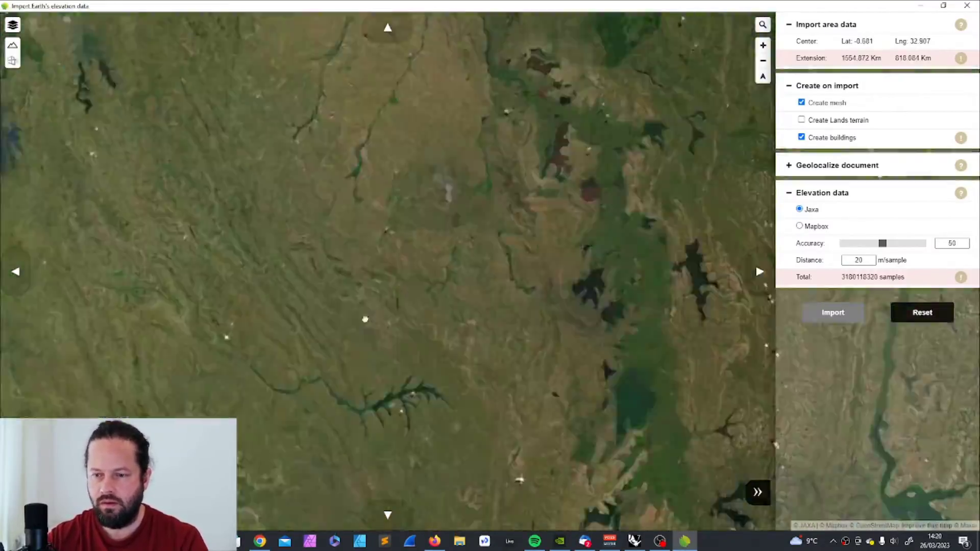
{"action": "scroll", "coordinate": [515, 306], "scroll_direction": "up", "scroll_amount": 3}
{"action": "scroll", "coordinate": [363, 322], "scroll_direction": "down", "scroll_amount": 2}
{"action": "key", "text": "alt+Tab"}
{"action": "key", "text": "alt+Tab"}
{"action": "scroll", "coordinate": [317, 271], "scroll_direction": "down", "scroll_amount": 5}
{"action": "scroll", "coordinate": [347, 256], "scroll_direction": "up", "scroll_amount": 6}
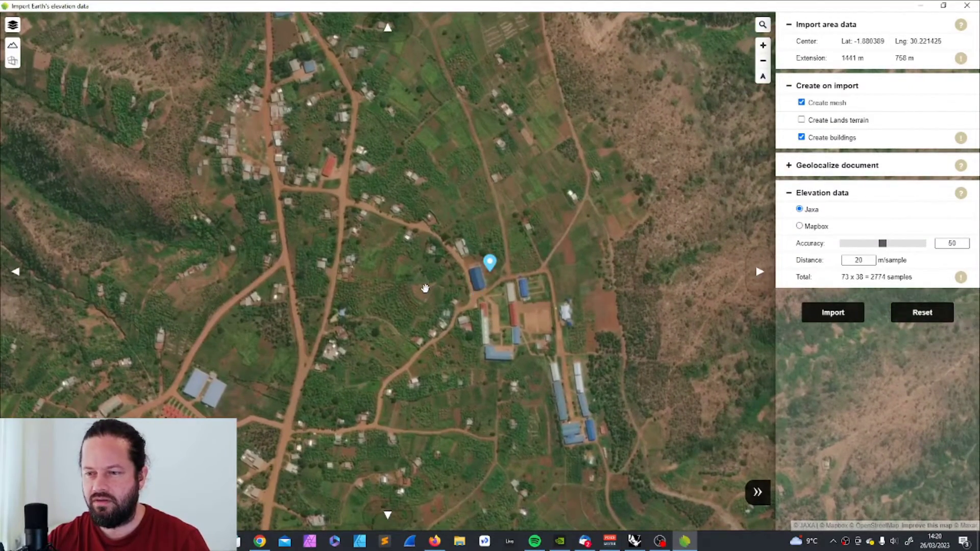
Step: Frame an import area of about 1951 m by 1027 m just west of the school and enable Lands terrain creation
{"action": "scroll", "coordinate": [425, 289], "scroll_direction": "down", "scroll_amount": 2}
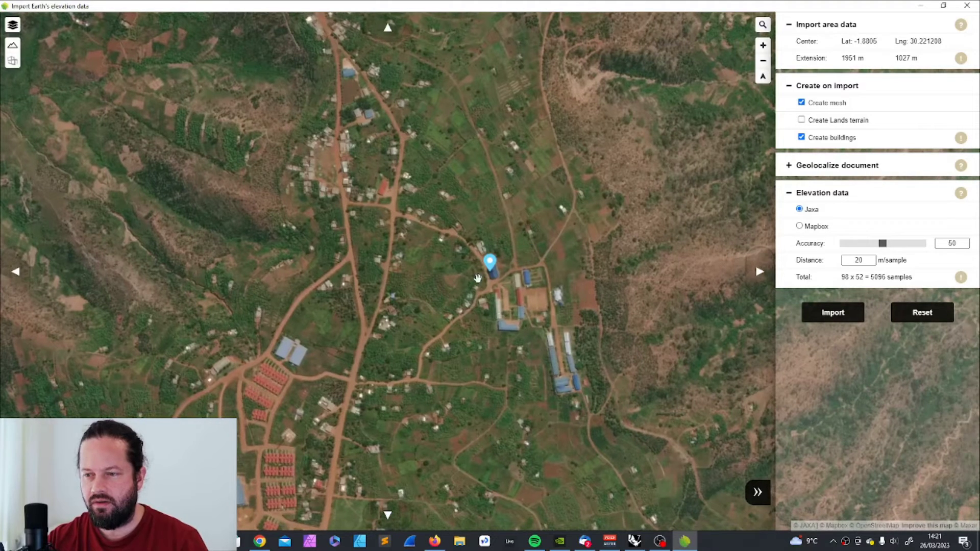
{"action": "left_click_drag", "start_coordinate": [468, 279], "coordinate": [514, 273]}
{"action": "left_click", "coordinate": [801, 119]}
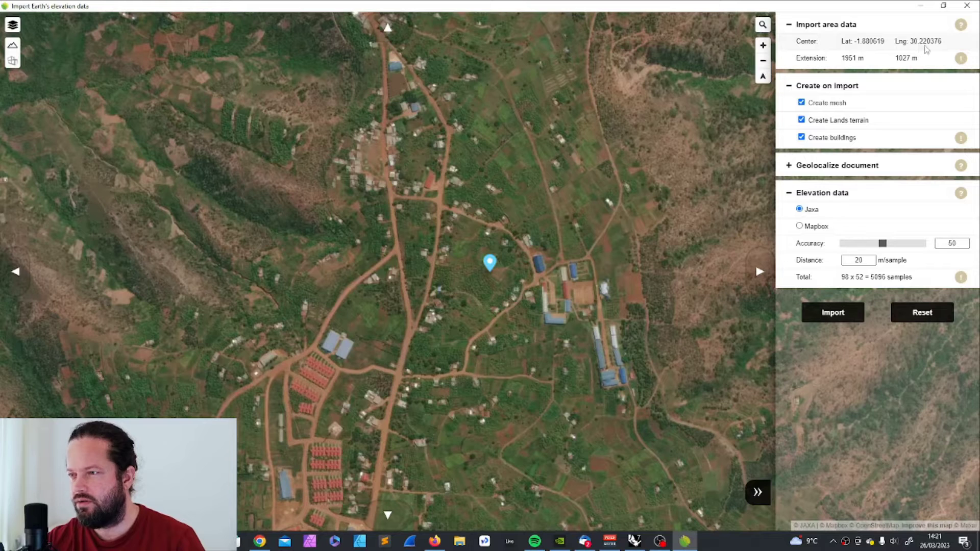
Step: Select the latitude and longitude text of the import area's center
{"action": "triple_click", "coordinate": [842, 42]}
{"action": "left_click_drag", "start_coordinate": [885, 42], "coordinate": [955, 46]}
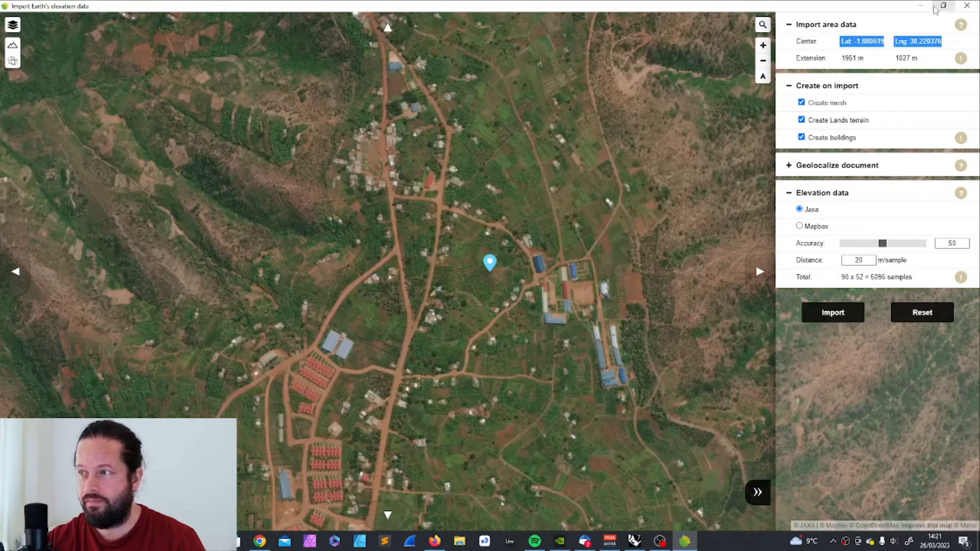
Step: Switch to Grasshopper and place Ladybug's LB Download Weather component on the canvas with LB EPWmap above it
{"action": "left_click", "coordinate": [922, 8]}
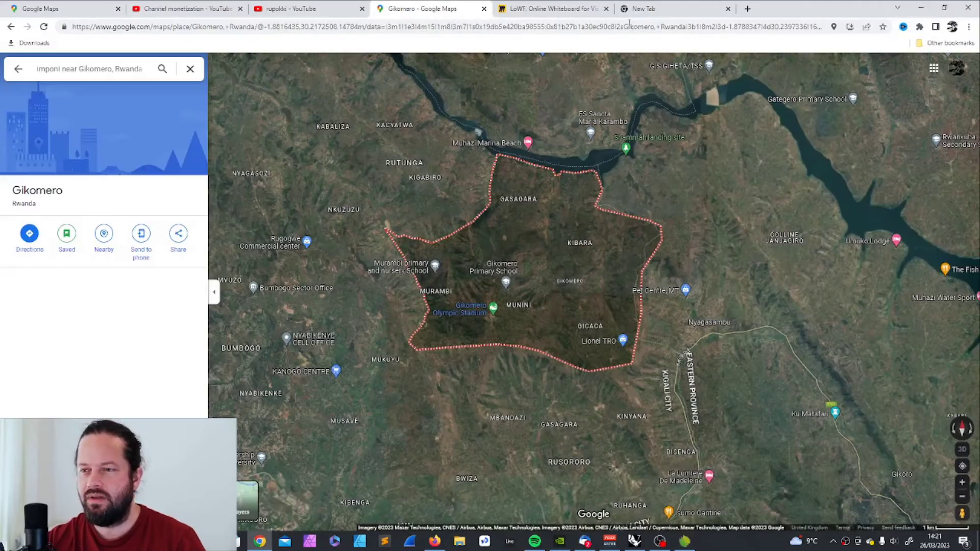
{"action": "left_click", "coordinate": [920, 8]}
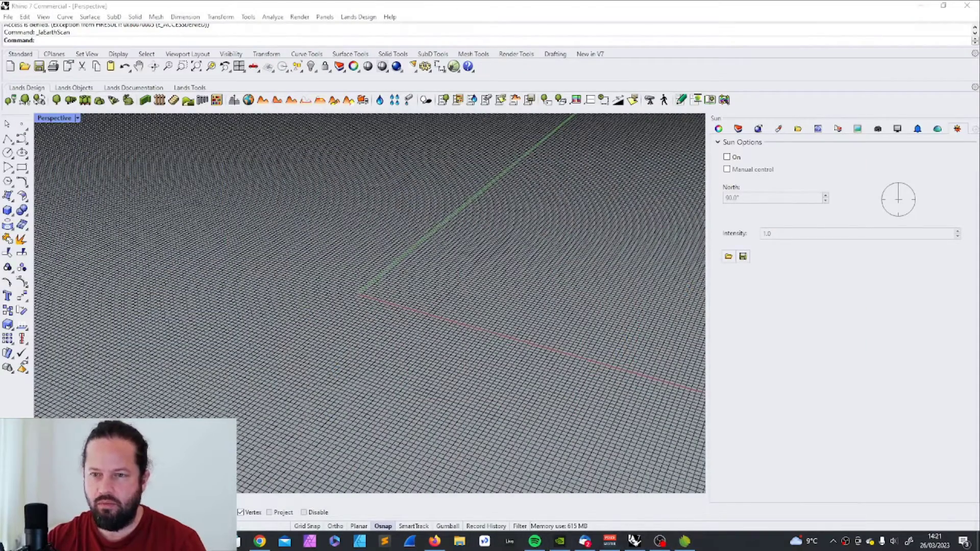
{"action": "key", "text": "alt+Tab"}
{"action": "left_click", "coordinate": [582, 44]}
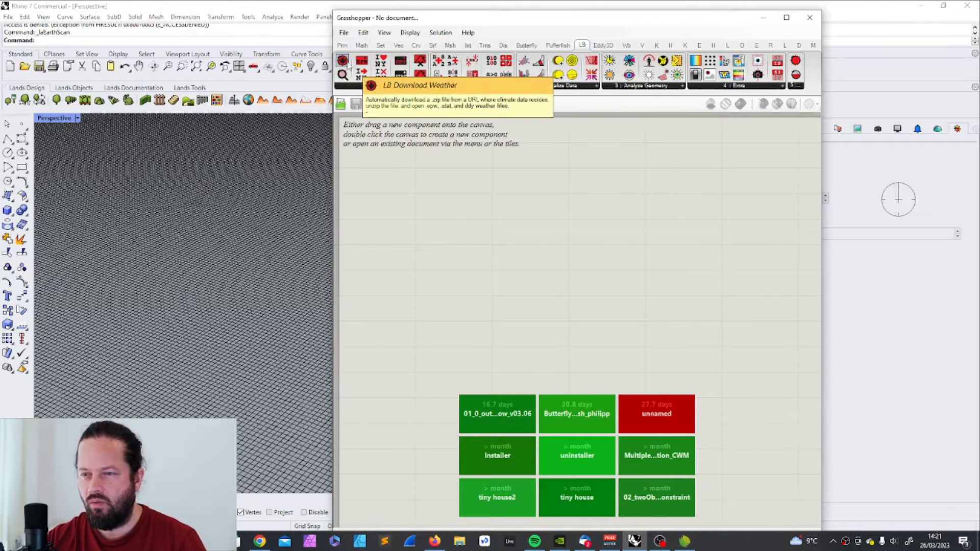
{"action": "left_click_drag", "start_coordinate": [343, 61], "coordinate": [433, 176]}
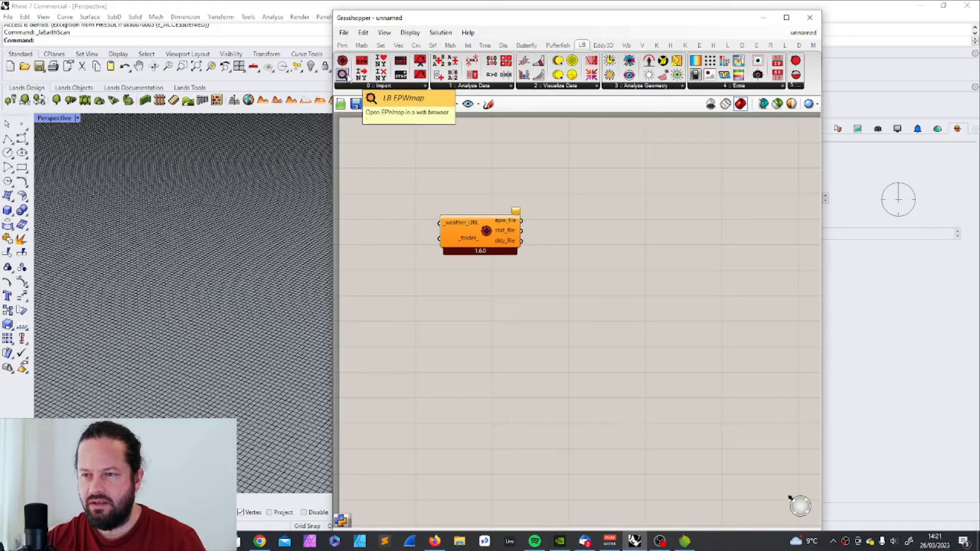
{"action": "left_click_drag", "start_coordinate": [343, 75], "coordinate": [467, 188]}
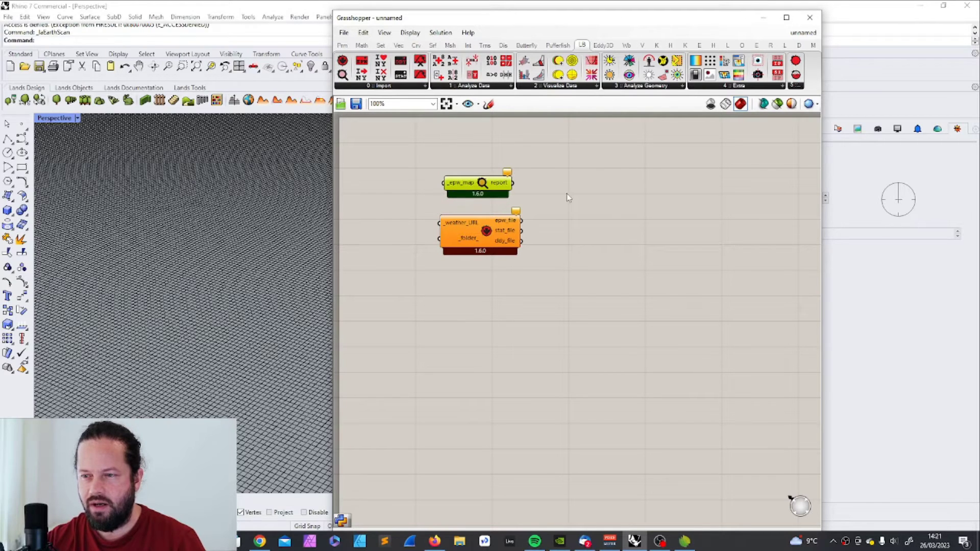
{"action": "left_click", "coordinate": [483, 160]}
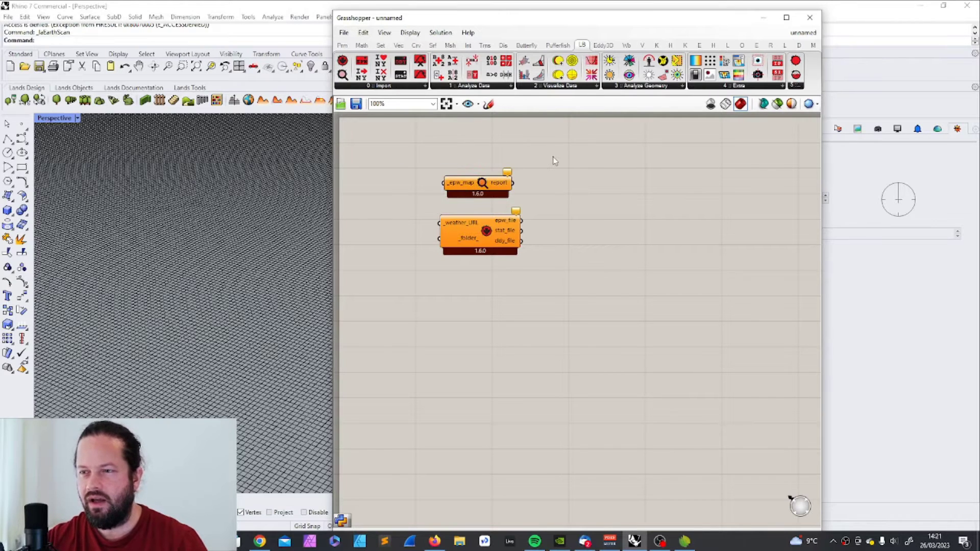
Step: Wire a Boolean toggle set to True into LB EPWmap and widen the weather station map window it opens
{"action": "double_click", "coordinate": [462, 149]}
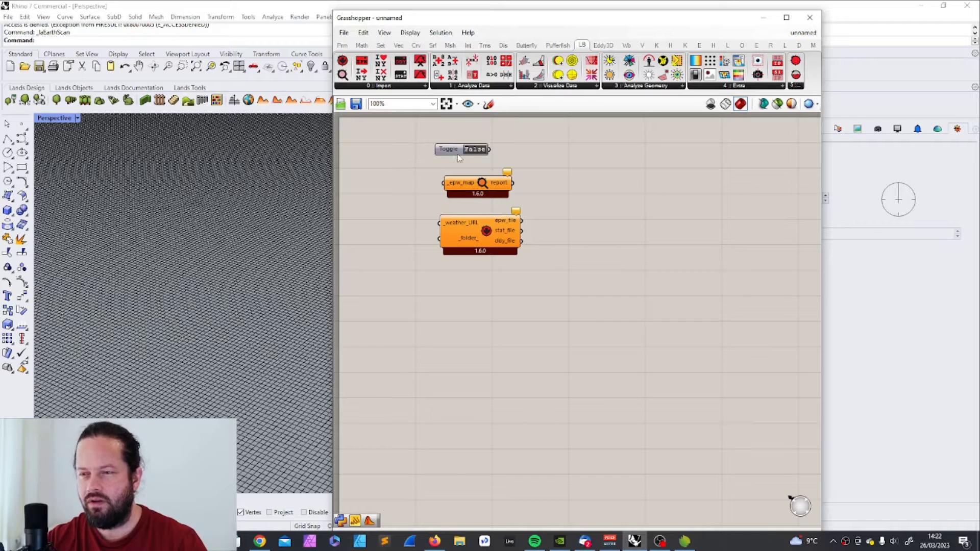
{"action": "left_click_drag", "start_coordinate": [458, 158], "coordinate": [389, 186]}
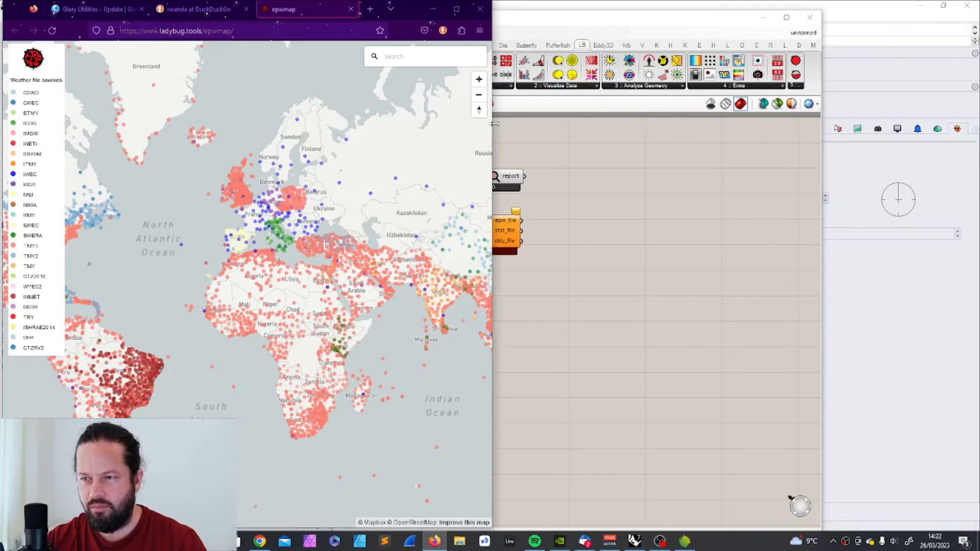
{"action": "left_click_drag", "start_coordinate": [495, 124], "coordinate": [676, 124]}
Step: Find Rwanda on the weather station map and copy the Kigali Intl AP station's weather file link
{"action": "scroll", "coordinate": [313, 353], "scroll_direction": "up", "scroll_amount": 5}
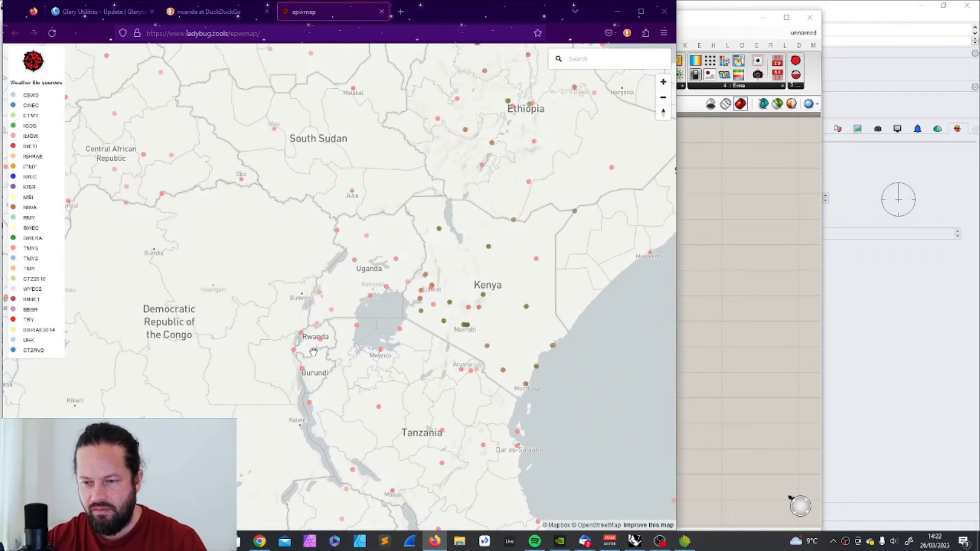
{"action": "scroll", "coordinate": [314, 352], "scroll_direction": "up", "scroll_amount": 6}
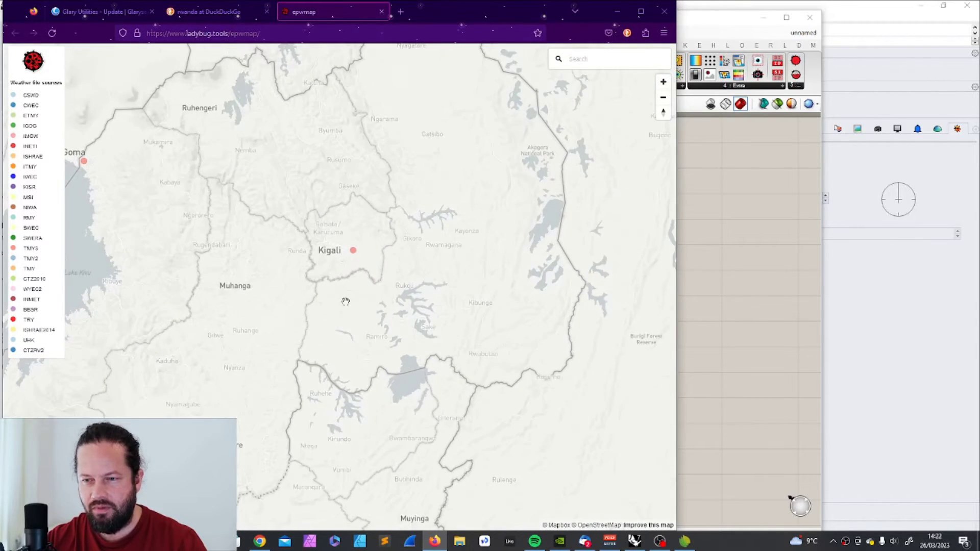
{"action": "left_click_drag", "start_coordinate": [357, 305], "coordinate": [429, 336]}
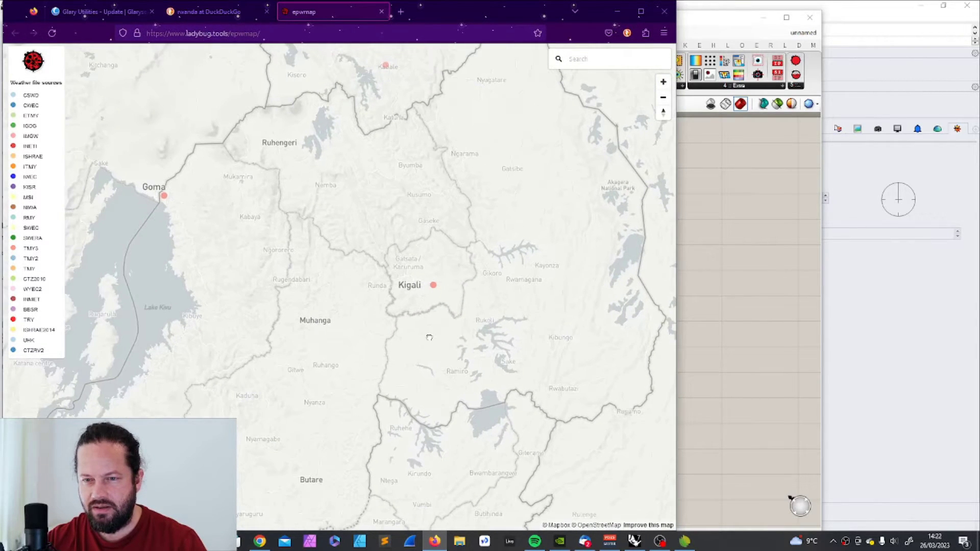
{"action": "left_click", "coordinate": [434, 285]}
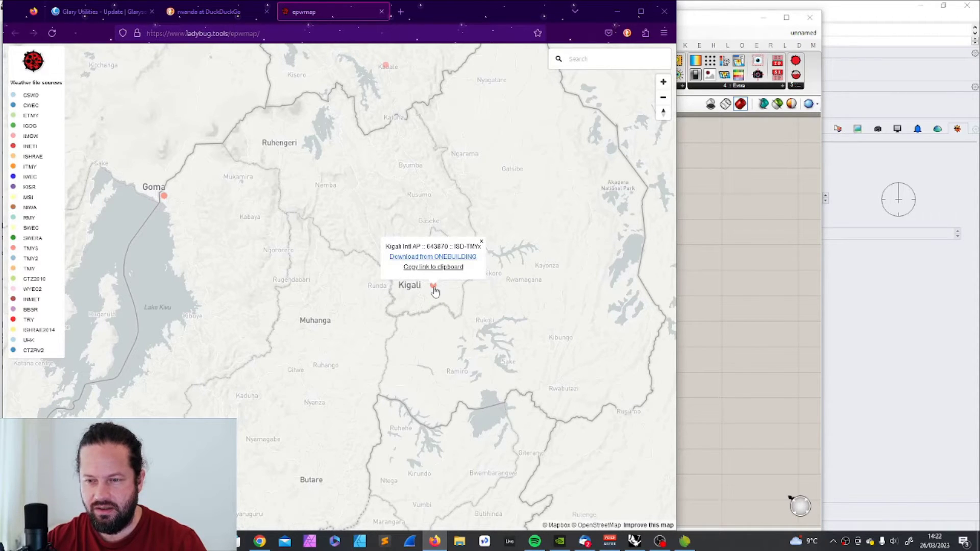
{"action": "scroll", "coordinate": [313, 332], "scroll_direction": "down", "scroll_amount": 2}
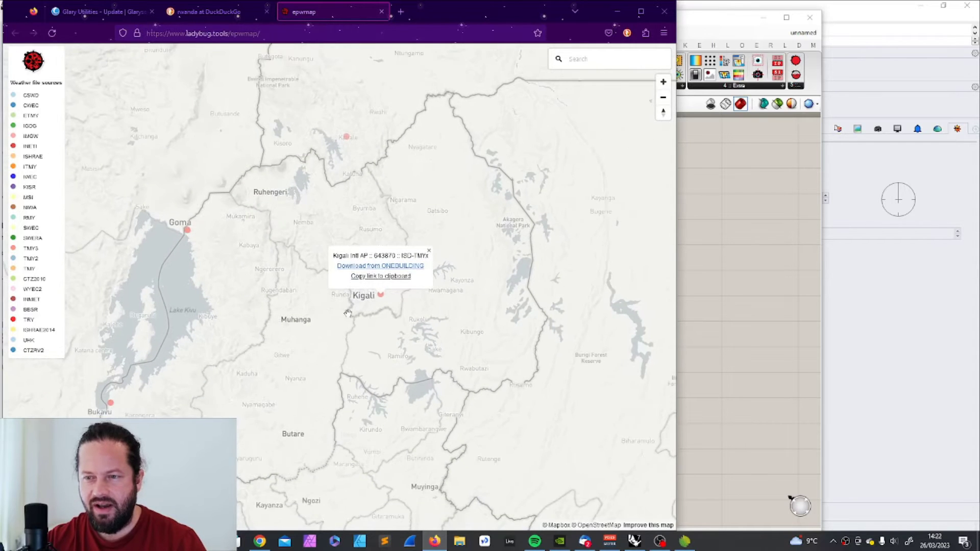
{"action": "scroll", "coordinate": [403, 331], "scroll_direction": "up", "scroll_amount": 2}
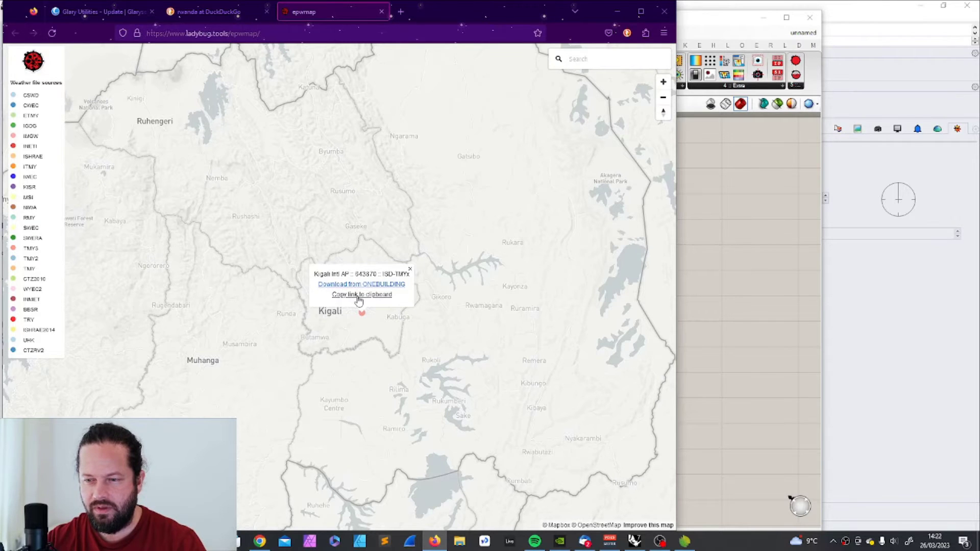
Step: In Grasshopper, move LB Download Weather aside, add a panel before it and wire it to the _weather_URL input
{"action": "key", "text": "alt+Tab"}
{"action": "left_click_drag", "start_coordinate": [498, 230], "coordinate": [565, 251]}
{"action": "double_click", "coordinate": [427, 261]}
{"action": "type", "text": "//"}
{"action": "key", "text": "Return"}
{"action": "left_click_drag", "start_coordinate": [440, 262], "coordinate": [520, 239]}
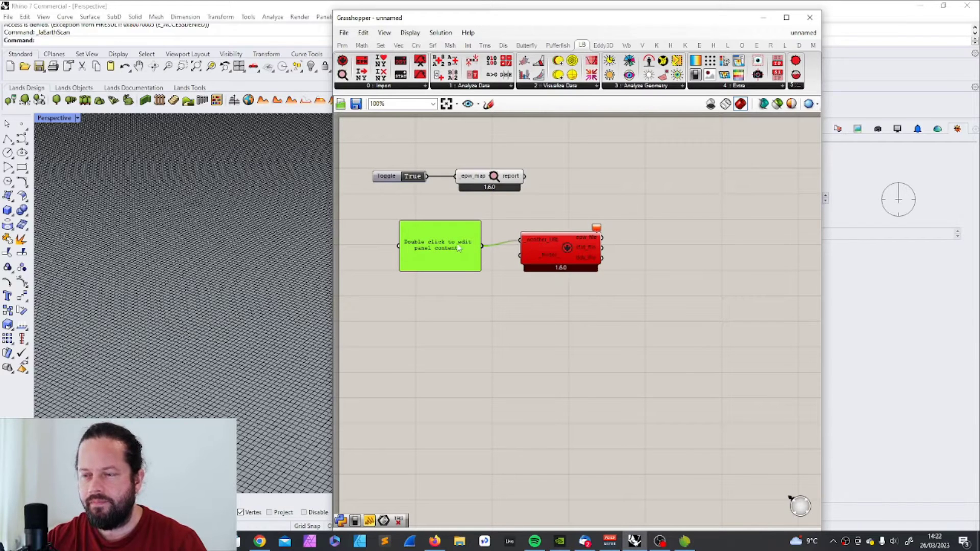
Step: Paste the Kigali Intl AP weather file link into the panel and align the panel with the _weather_URL input
{"action": "double_click", "coordinate": [438, 257]}
{"action": "type", "text": "http://climate.onebuilding.org/WMO_Region_1_Africa/RWA_Rwanda/RWA_KV_Kigali.Intl.AP.643870_TMYx.2003-2017.zip"}
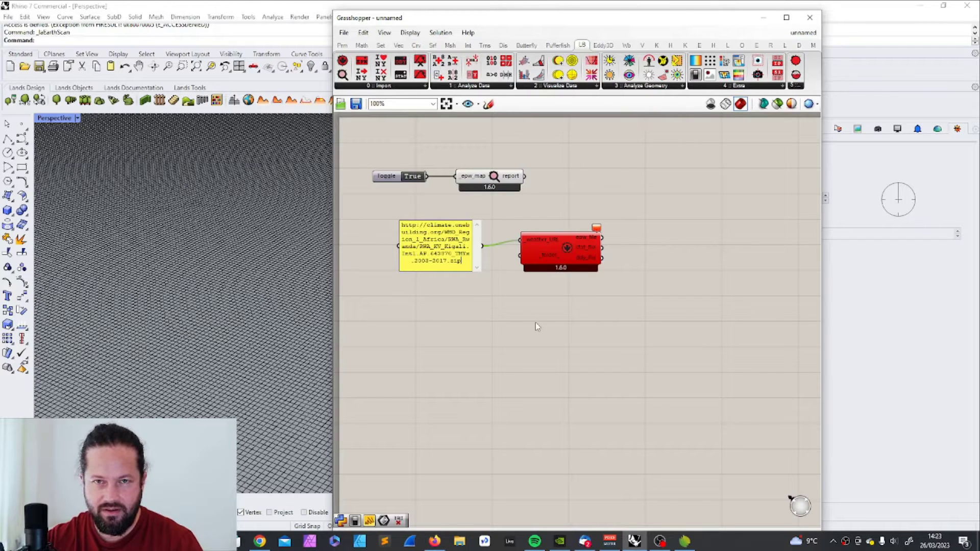
{"action": "left_click", "coordinate": [461, 329]}
{"action": "left_click_drag", "start_coordinate": [457, 259], "coordinate": [445, 254]}
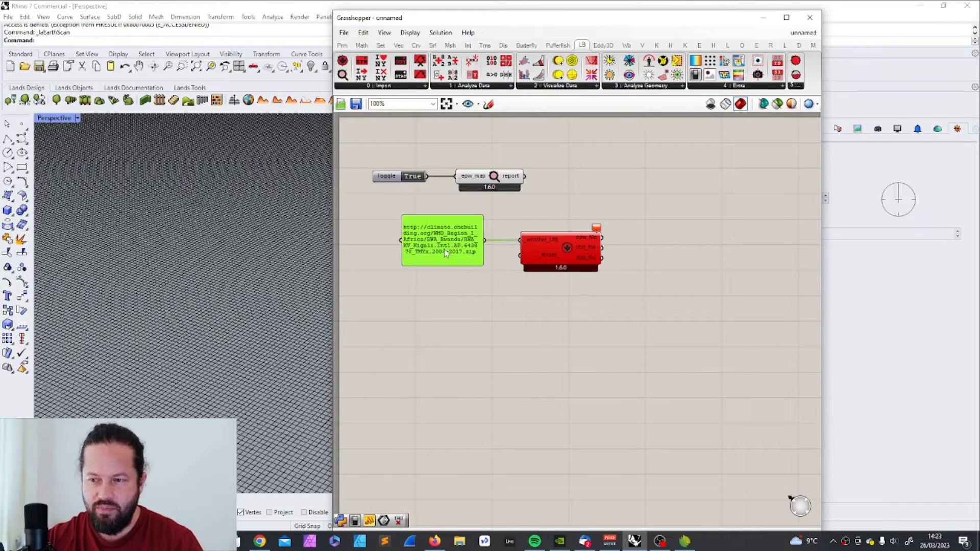
{"action": "mouse_move", "coordinate": [598, 233]}
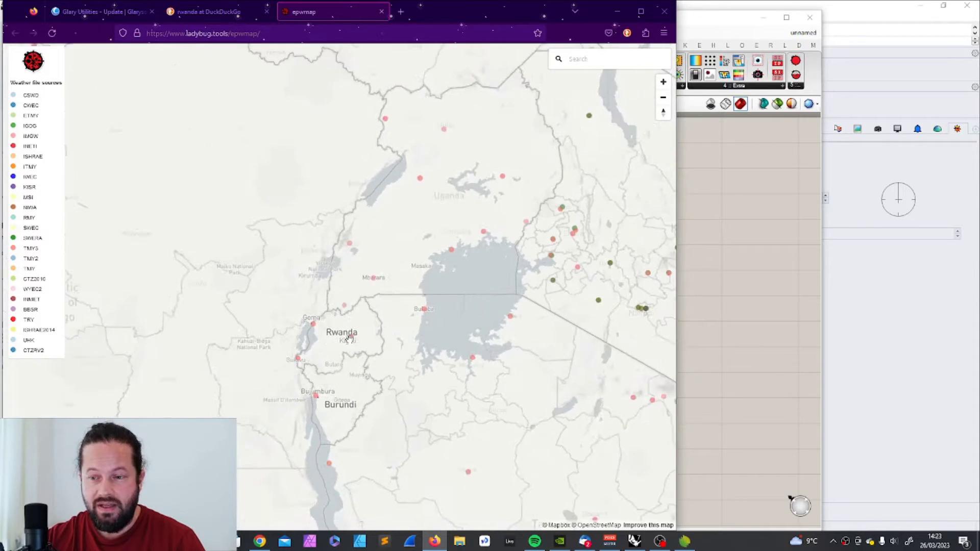
Step: Return to the weather station map and copy the link of the Kabale station north of Rwanda
{"action": "scroll", "coordinate": [349, 339], "scroll_direction": "up", "scroll_amount": 5}
{"action": "left_click_drag", "start_coordinate": [349, 340], "coordinate": [340, 272]}
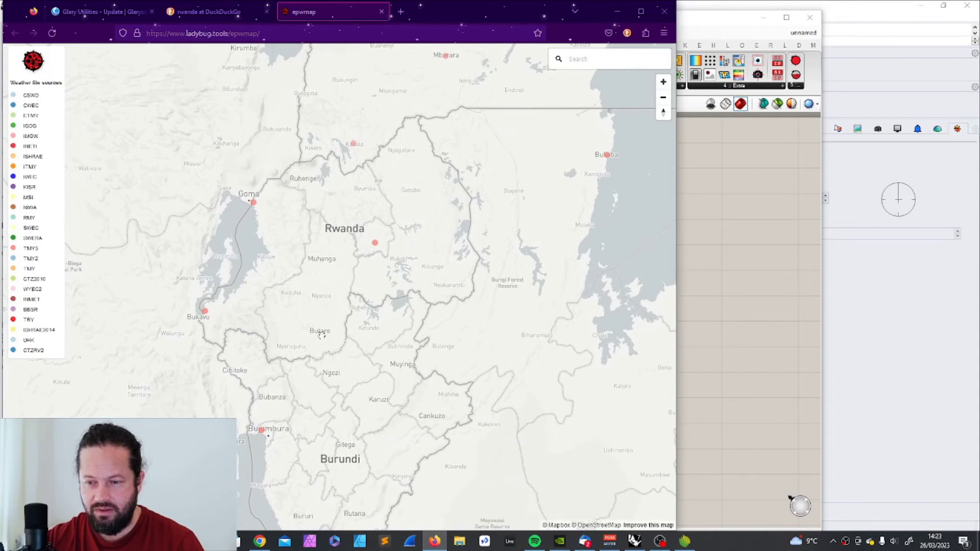
{"action": "left_click_drag", "start_coordinate": [325, 312], "coordinate": [283, 340]}
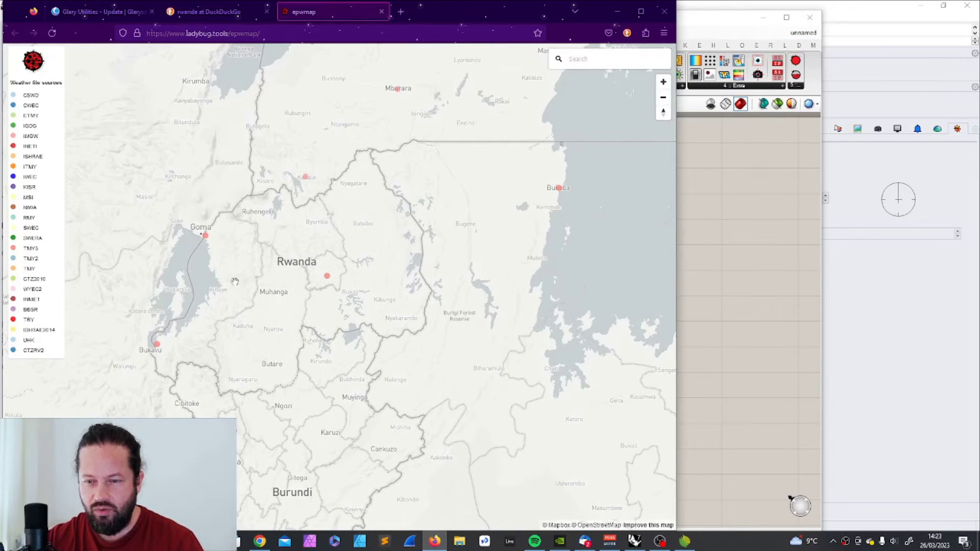
{"action": "scroll", "coordinate": [239, 250], "scroll_direction": "up", "scroll_amount": 2}
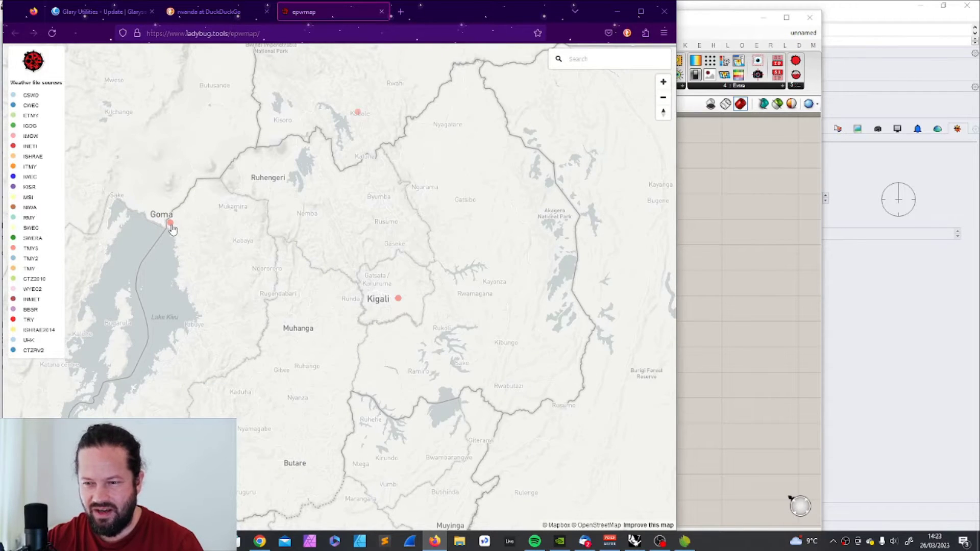
{"action": "left_click", "coordinate": [358, 113]}
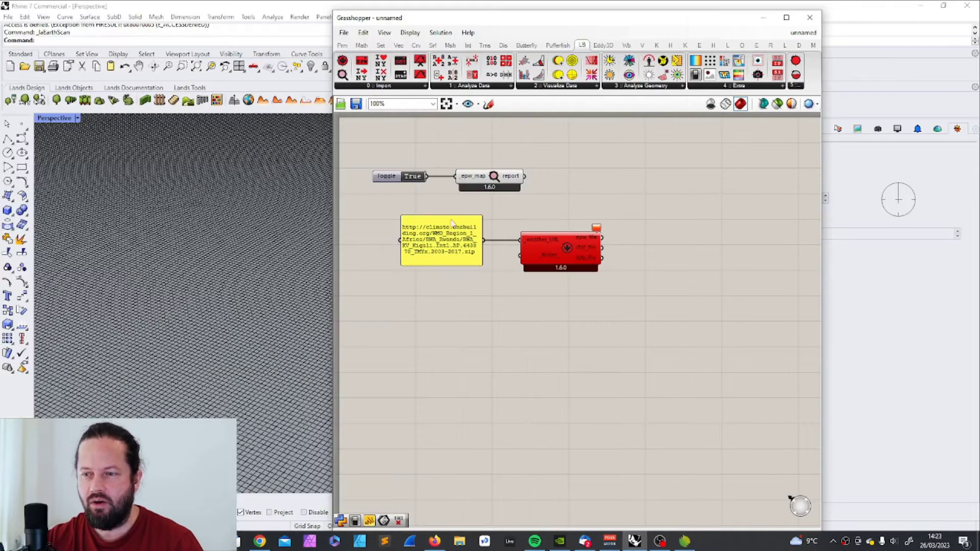
Step: Replace the URL in the Grasshopper panel with the Kabale weather file link
{"action": "double_click", "coordinate": [451, 226]}
{"action": "type", "text": "http://climate.onebuilding.org/WMO_Region_1_Africa/UGA_Uganda/UGA_WES_Kabale.637260_TMYx.zip"}
{"action": "key", "text": "ctrl+a"}
{"action": "left_click", "coordinate": [370, 213]}
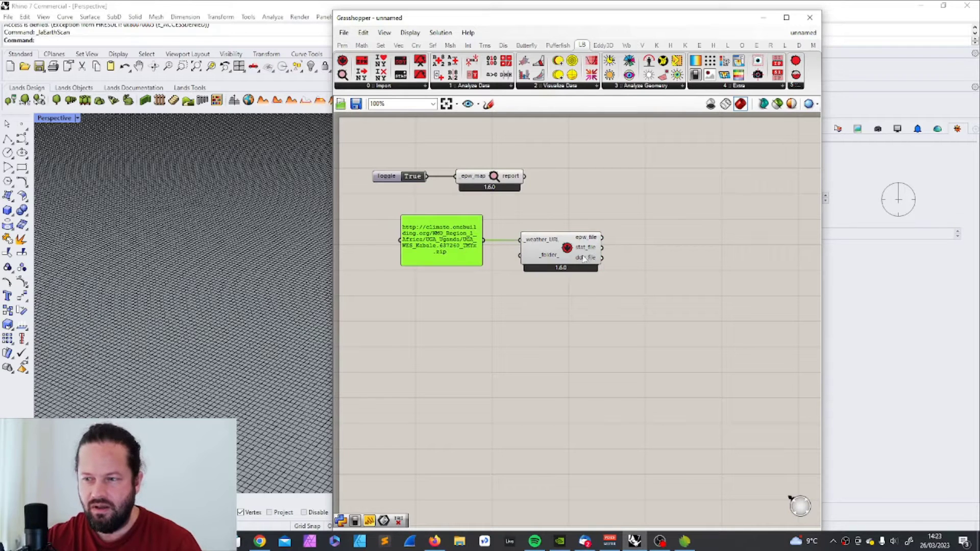
{"action": "left_click", "coordinate": [453, 306]}
Step: Examine the weather station map around Kigali and eastern Rwanda for stations near the site, including the Kigali Intl AP entry
{"action": "key", "text": "alt+Tab"}
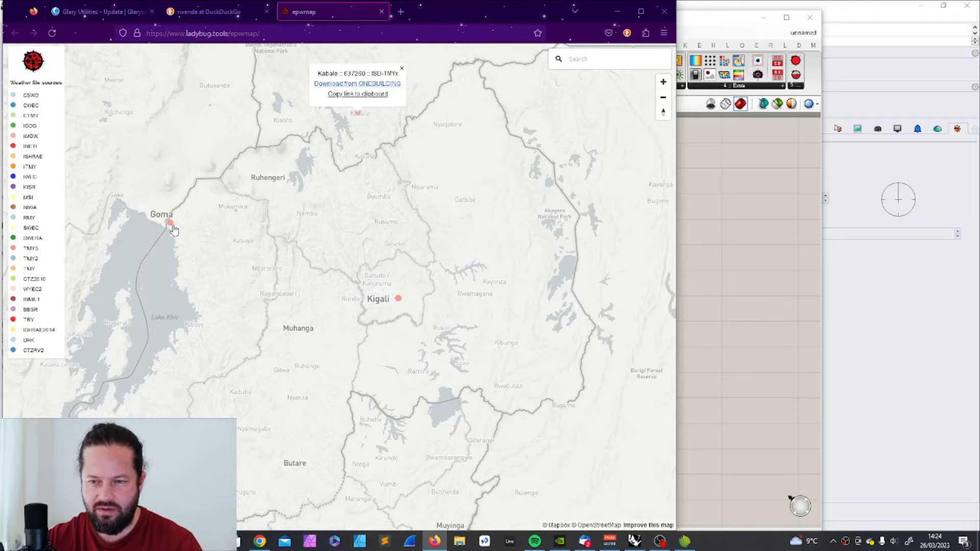
{"action": "scroll", "coordinate": [337, 298], "scroll_direction": "down", "scroll_amount": 2}
{"action": "left_click_drag", "start_coordinate": [372, 259], "coordinate": [334, 274]}
{"action": "scroll", "coordinate": [334, 274], "scroll_direction": "up", "scroll_amount": 2}
{"action": "left_click_drag", "start_coordinate": [370, 323], "coordinate": [323, 306]}
{"action": "scroll", "coordinate": [345, 324], "scroll_direction": "up", "scroll_amount": 2}
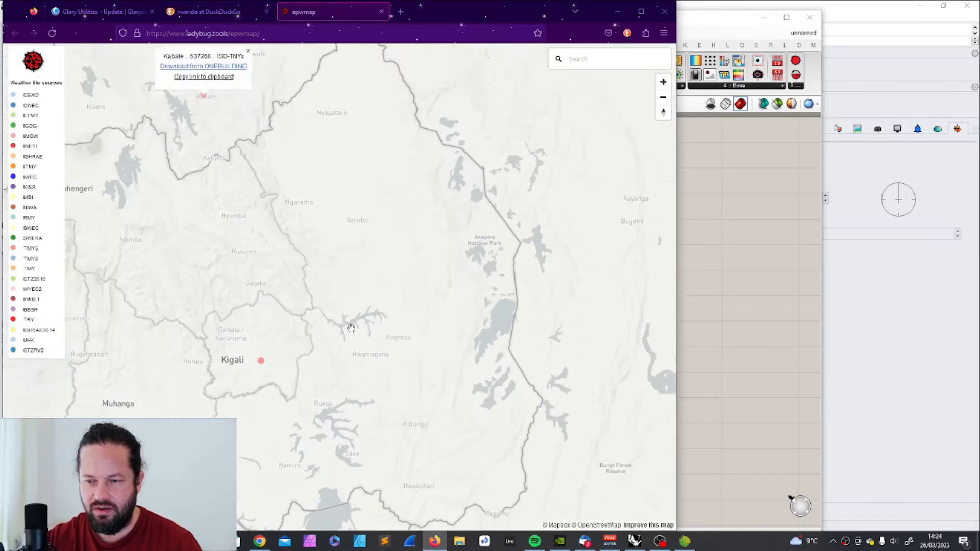
{"action": "scroll", "coordinate": [358, 337], "scroll_direction": "down", "scroll_amount": 2}
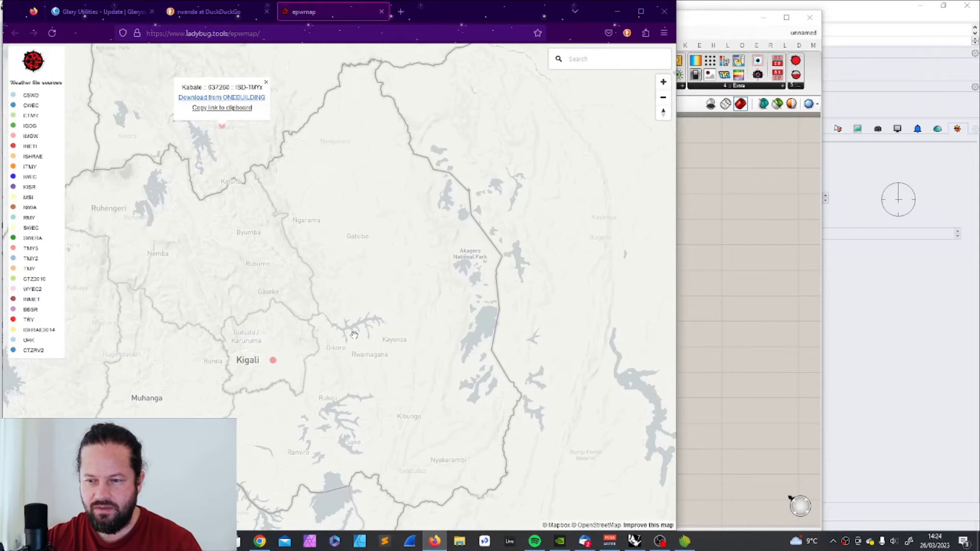
{"action": "scroll", "coordinate": [348, 335], "scroll_direction": "up", "scroll_amount": 2}
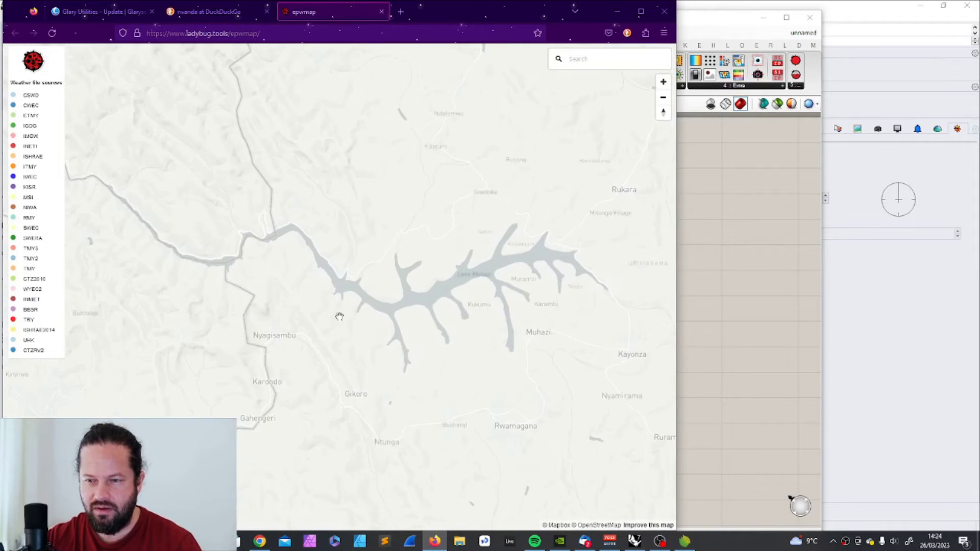
{"action": "scroll", "coordinate": [312, 282], "scroll_direction": "down", "scroll_amount": 4}
{"action": "scroll", "coordinate": [312, 282], "scroll_direction": "up", "scroll_amount": 2}
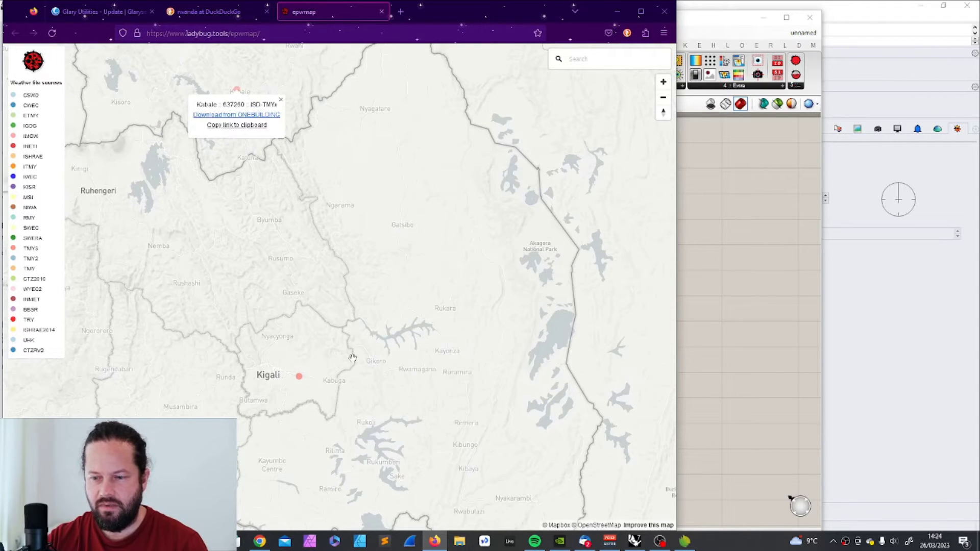
{"action": "mouse_move", "coordinate": [336, 373]}
{"action": "left_mouse_down"}
{"action": "mouse_move", "coordinate": [314, 218]}
{"action": "mouse_move", "coordinate": [290, 217]}
{"action": "left_mouse_up"}
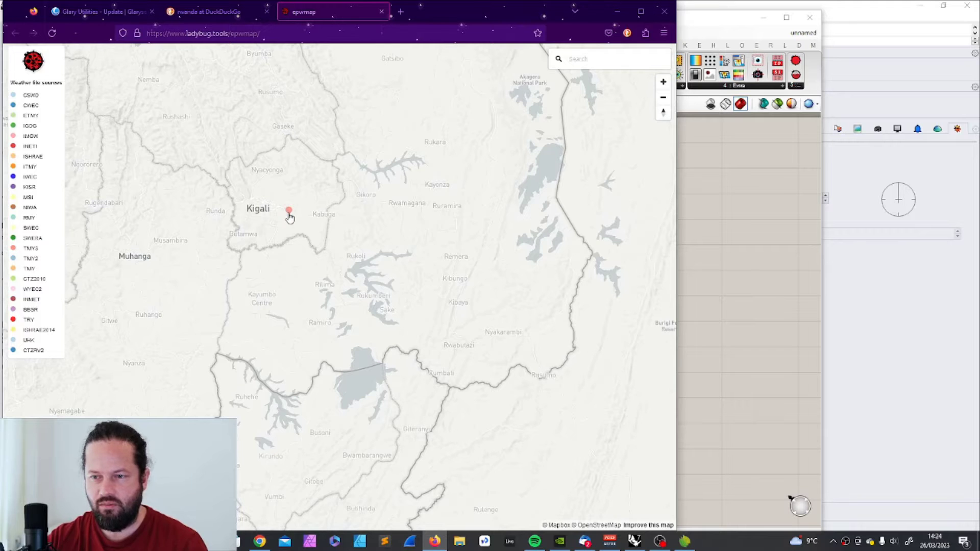
{"action": "left_click", "coordinate": [289, 214]}
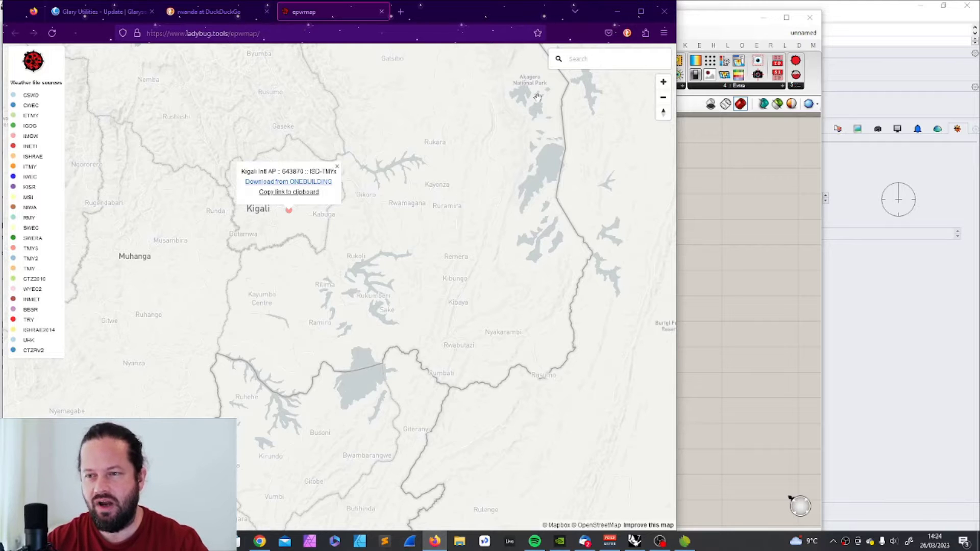
{"action": "scroll", "coordinate": [380, 254], "scroll_direction": "down", "scroll_amount": 1}
{"action": "scroll", "coordinate": [380, 253], "scroll_direction": "down", "scroll_amount": 6}
{"action": "scroll", "coordinate": [326, 265], "scroll_direction": "up", "scroll_amount": 4}
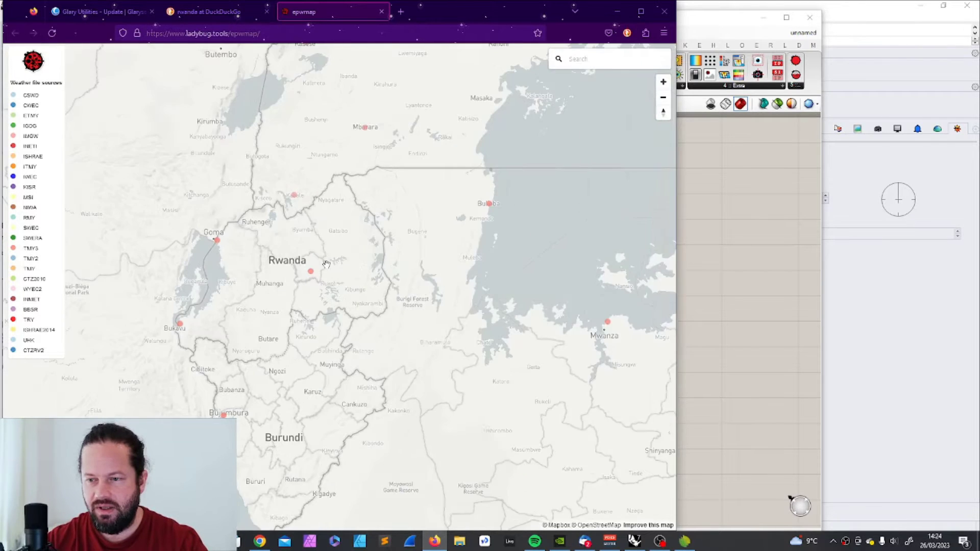
{"action": "scroll", "coordinate": [312, 276], "scroll_direction": "up", "scroll_amount": 3}
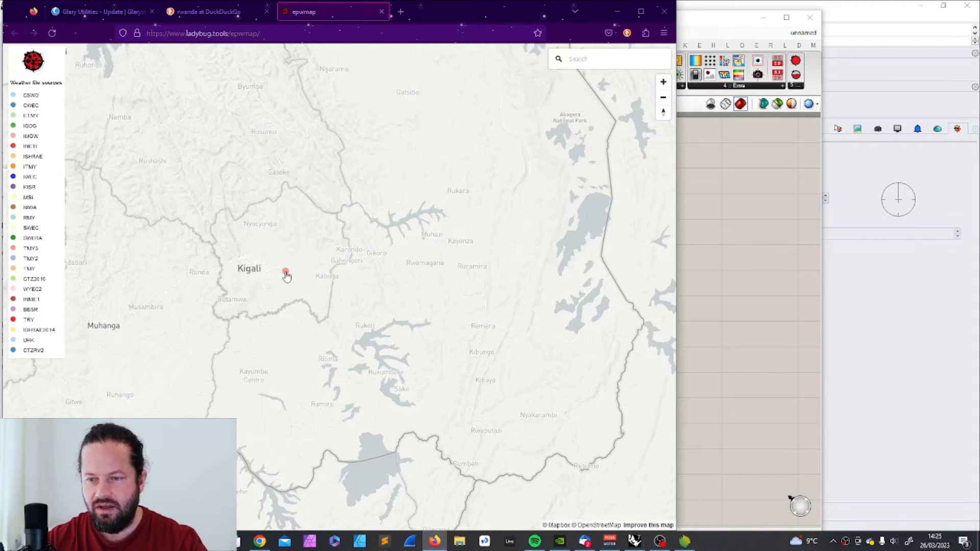
{"action": "left_click", "coordinate": [286, 274]}
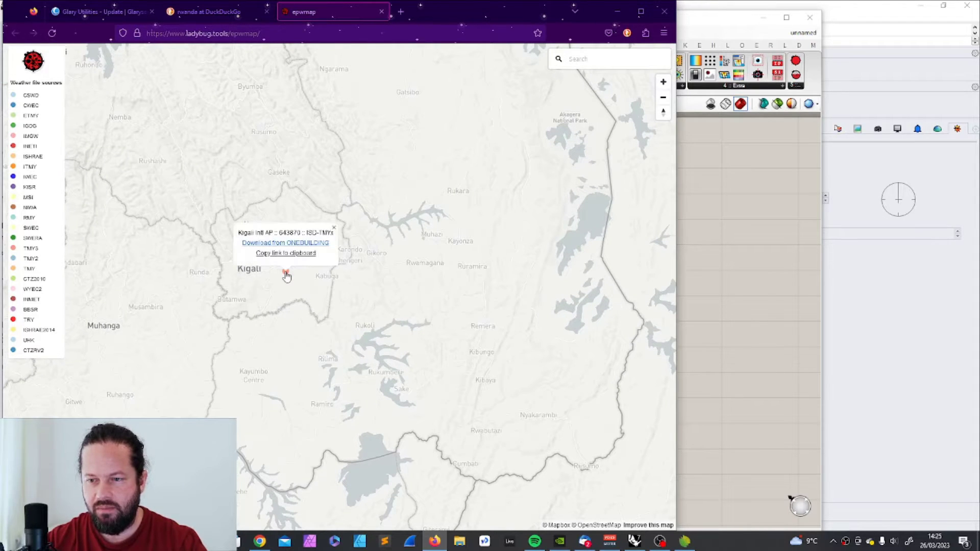
Step: In Grasshopper, place LB Import EPW beside LB Download Weather and wire the epw_file output into its _epw_file input
{"action": "left_click", "coordinate": [701, 271]}
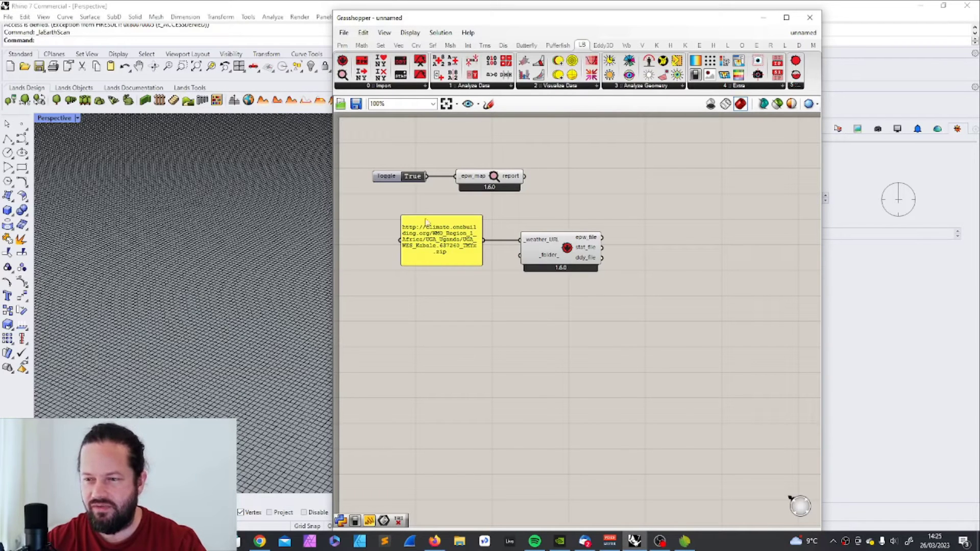
{"action": "left_click", "coordinate": [438, 230]}
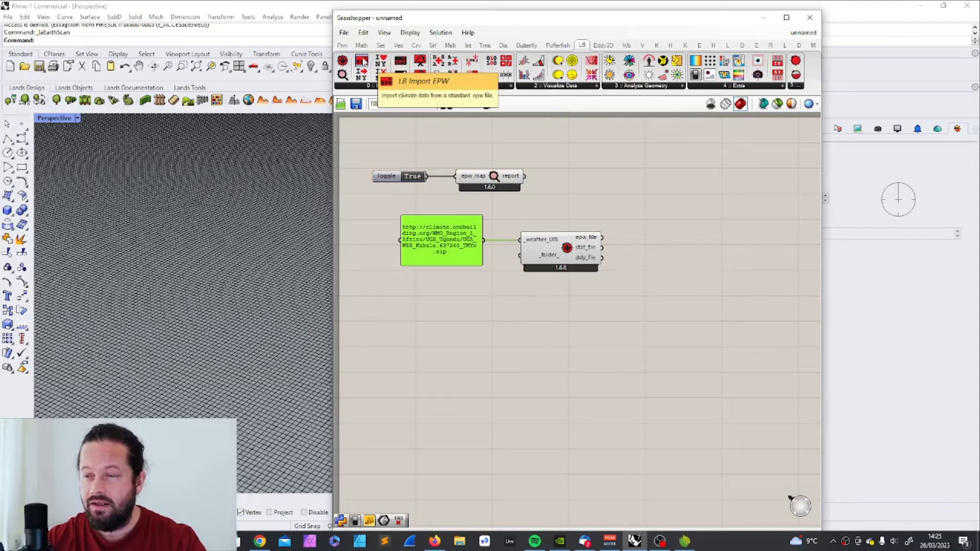
{"action": "left_click_drag", "start_coordinate": [362, 62], "coordinate": [670, 225]}
{"action": "scroll", "coordinate": [672, 222], "scroll_direction": "down", "scroll_amount": 2}
{"action": "right_click_drag", "start_coordinate": [792, 206], "coordinate": [687, 223]}
{"action": "scroll", "coordinate": [687, 219], "scroll_direction": "up", "scroll_amount": 2}
{"action": "left_click_drag", "start_coordinate": [542, 205], "coordinate": [525, 241]}
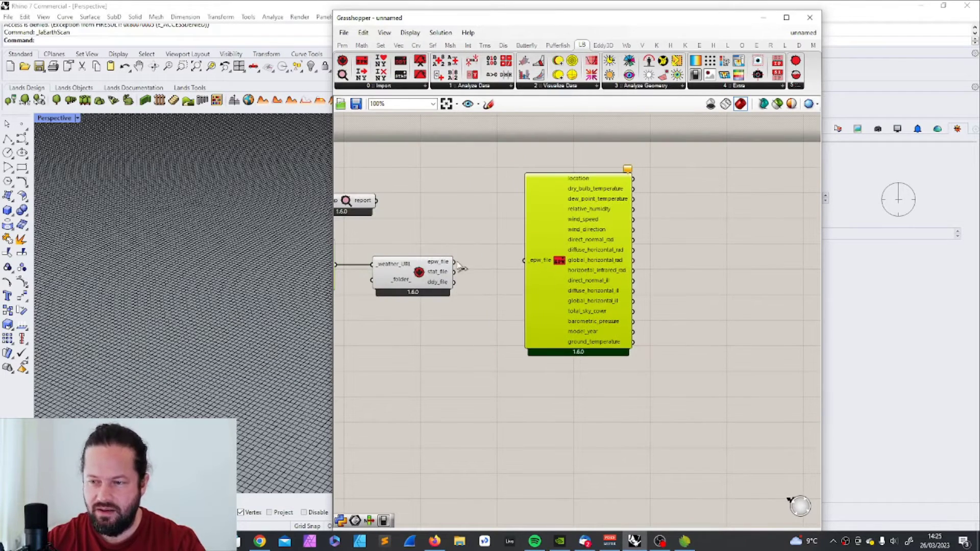
{"action": "left_click_drag", "start_coordinate": [454, 261], "coordinate": [524, 261]}
{"action": "scroll", "coordinate": [607, 263], "scroll_direction": "down", "scroll_amount": 1}
{"action": "mouse_move", "coordinate": [546, 199]}
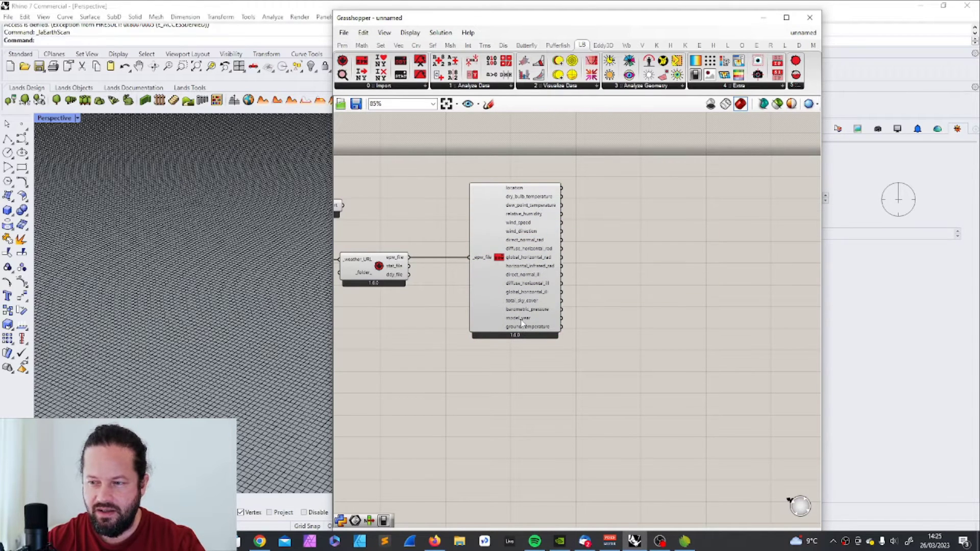
Step: Select all the weather components and shift them together slightly on the canvas
{"action": "scroll", "coordinate": [531, 262], "scroll_direction": "down", "scroll_amount": 3}
{"action": "left_click_drag", "start_coordinate": [359, 207], "coordinate": [547, 310]}
{"action": "left_click_drag", "start_coordinate": [452, 268], "coordinate": [467, 285]}
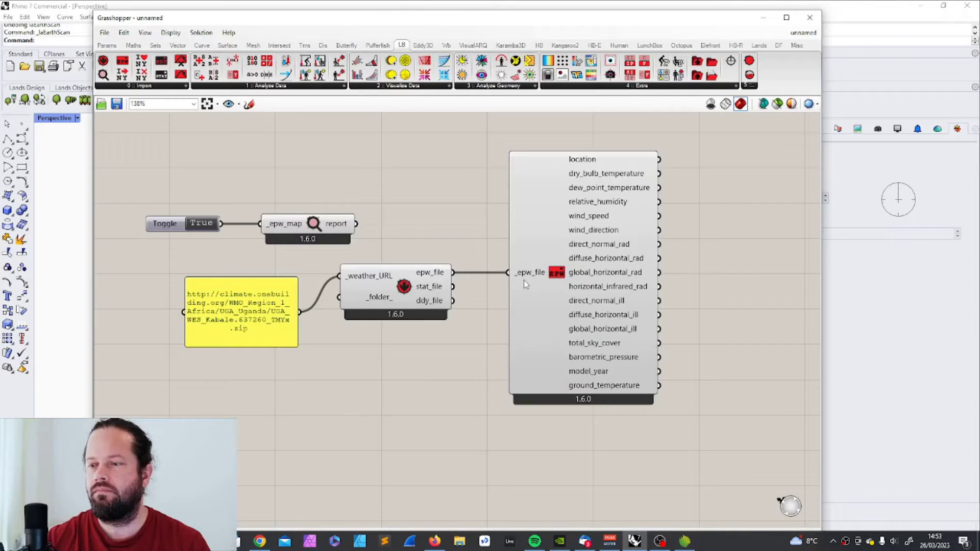
{"action": "scroll", "coordinate": [524, 281], "scroll_direction": "down", "scroll_amount": 3}
{"action": "scroll", "coordinate": [350, 301], "scroll_direction": "up", "scroll_amount": 4}
{"action": "scroll", "coordinate": [350, 301], "scroll_direction": "down", "scroll_amount": 3}
{"action": "scroll", "coordinate": [314, 317], "scroll_direction": "up", "scroll_amount": 2}
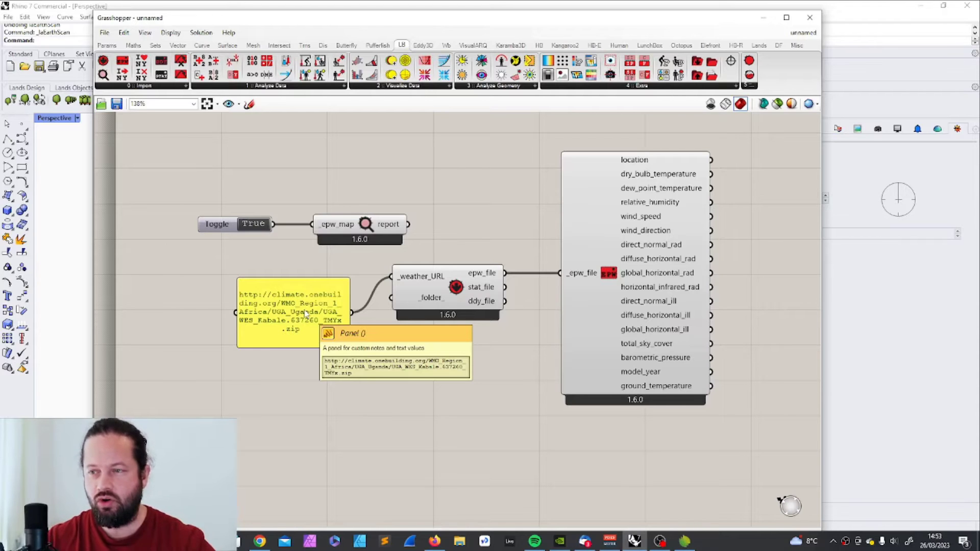
Step: Reposition LB Download Weather slightly lower and line up the URL panel directly before its _weather_URL input
{"action": "mouse_move", "coordinate": [307, 314]}
{"action": "left_mouse_down"}
{"action": "mouse_move", "coordinate": [260, 310]}
{"action": "mouse_move", "coordinate": [289, 305]}
{"action": "left_mouse_up"}
{"action": "left_click_drag", "start_coordinate": [438, 289], "coordinate": [435, 310]}
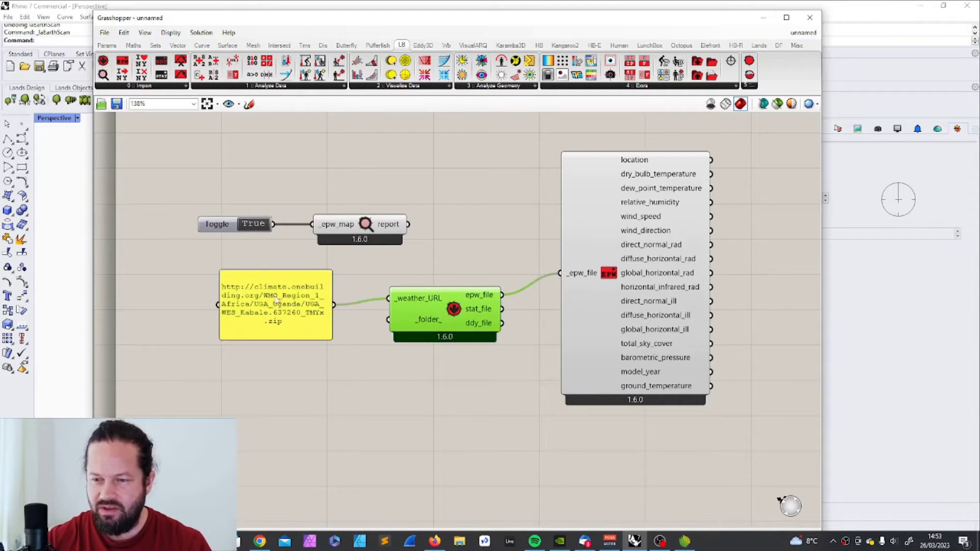
{"action": "left_click_drag", "start_coordinate": [267, 280], "coordinate": [288, 278]}
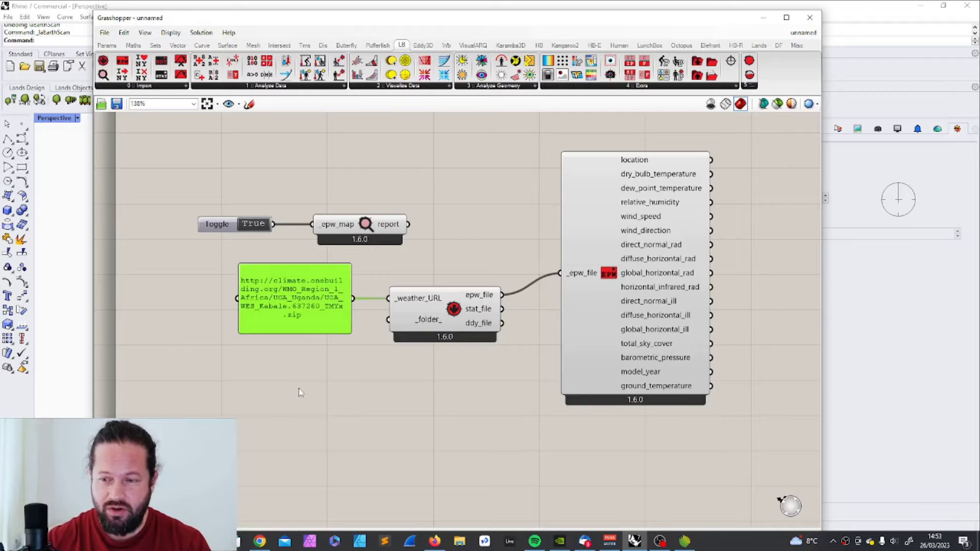
{"action": "mouse_move", "coordinate": [320, 279]}
{"action": "left_mouse_down"}
{"action": "mouse_move", "coordinate": [344, 284]}
{"action": "mouse_move", "coordinate": [337, 278]}
{"action": "left_mouse_up"}
{"action": "mouse_move", "coordinate": [437, 541]}
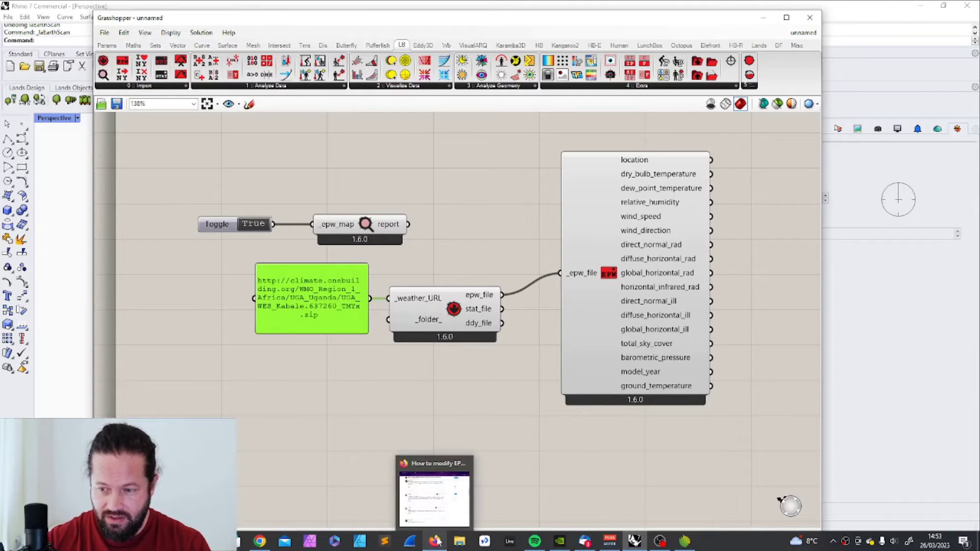
Step: Switch to Chrome and open the Rwanda weather file list from the WMO Region 1 Africa page on Climate.OneBuilding.Org
{"action": "left_click", "coordinate": [260, 541]}
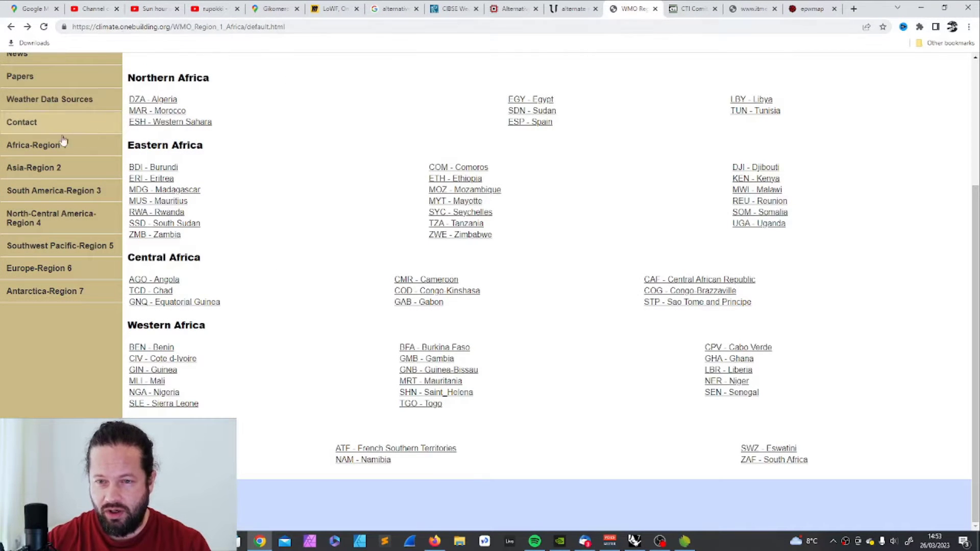
{"action": "scroll", "coordinate": [48, 215], "scroll_direction": "up", "scroll_amount": 4}
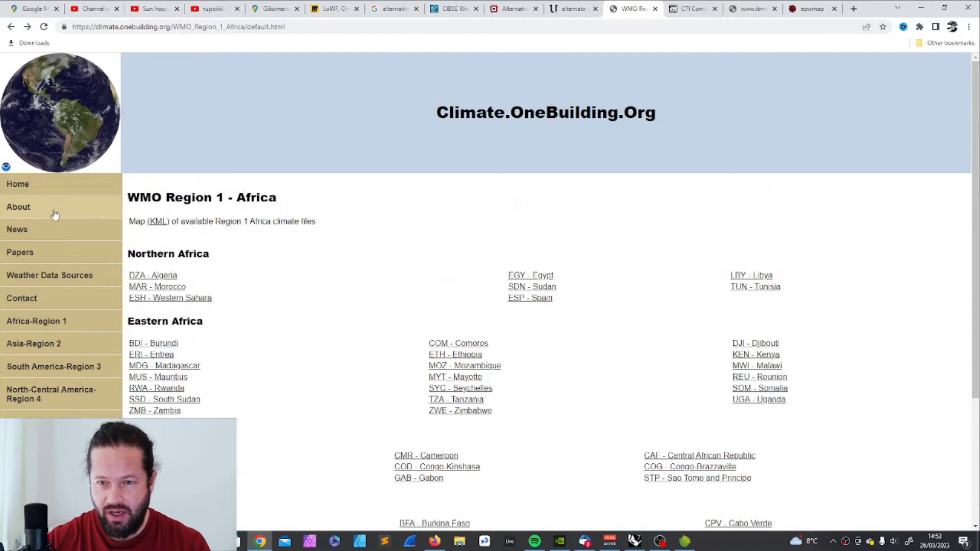
{"action": "scroll", "coordinate": [55, 278], "scroll_direction": "down", "scroll_amount": 3}
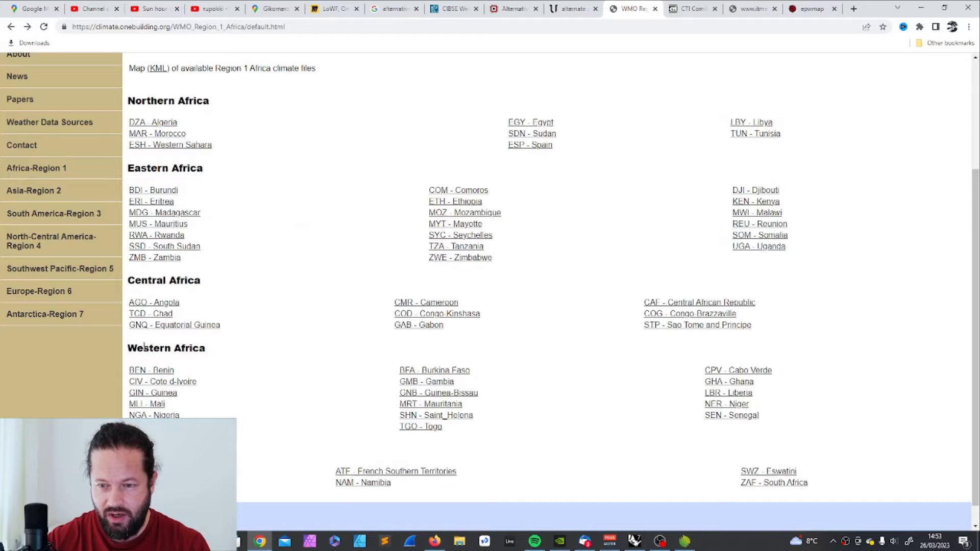
{"action": "scroll", "coordinate": [242, 366], "scroll_direction": "down", "scroll_amount": 1}
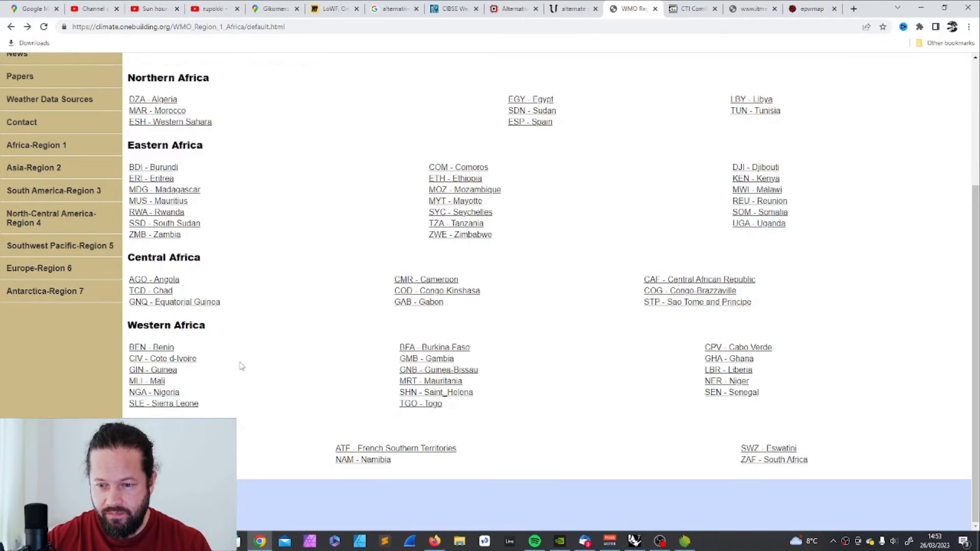
{"action": "left_click", "coordinate": [161, 215]}
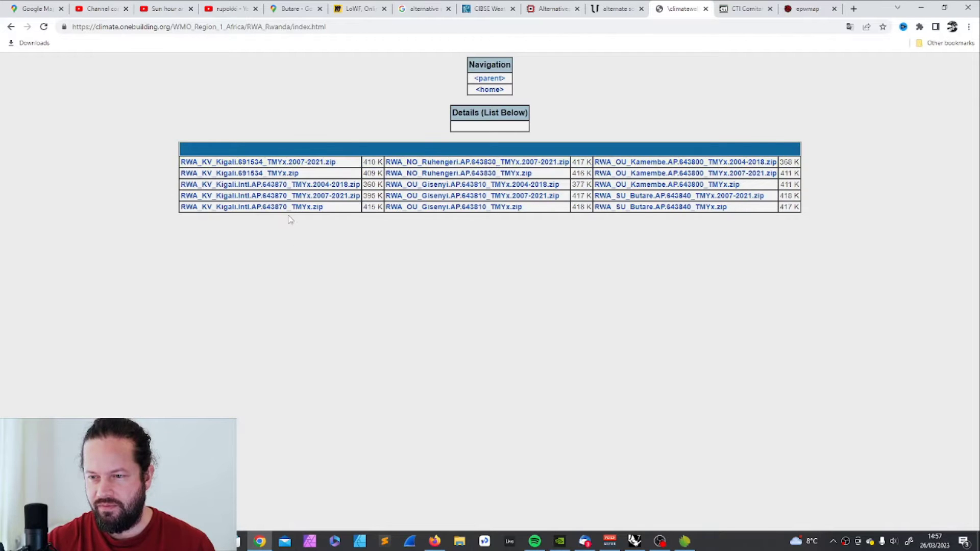
Step: Copy the link of RWA_KV_Kigali.691534_TMYx.2007-2021.zip and replace the text of the URL panel in Grasshopper with it
{"action": "right_click", "coordinate": [275, 164]}
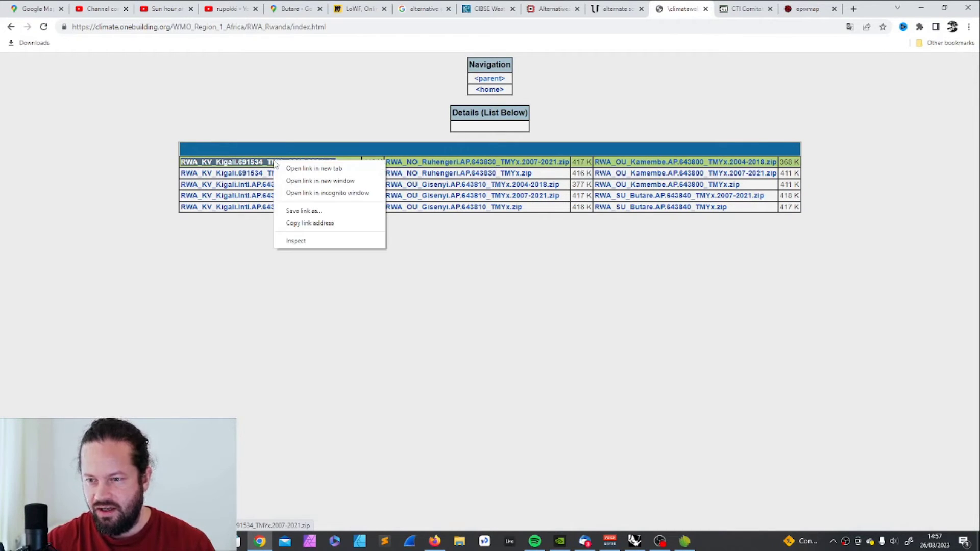
{"action": "left_click", "coordinate": [340, 226]}
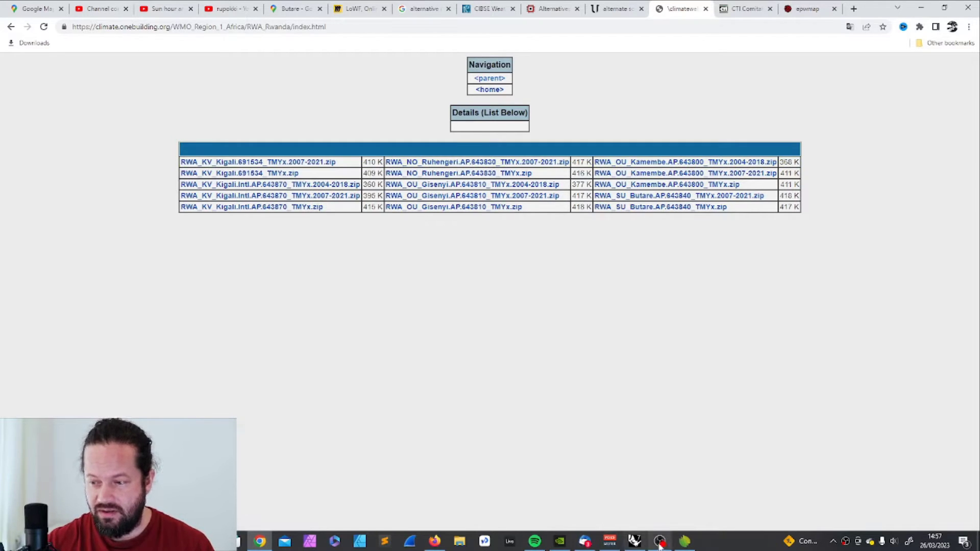
{"action": "left_click", "coordinate": [634, 541]}
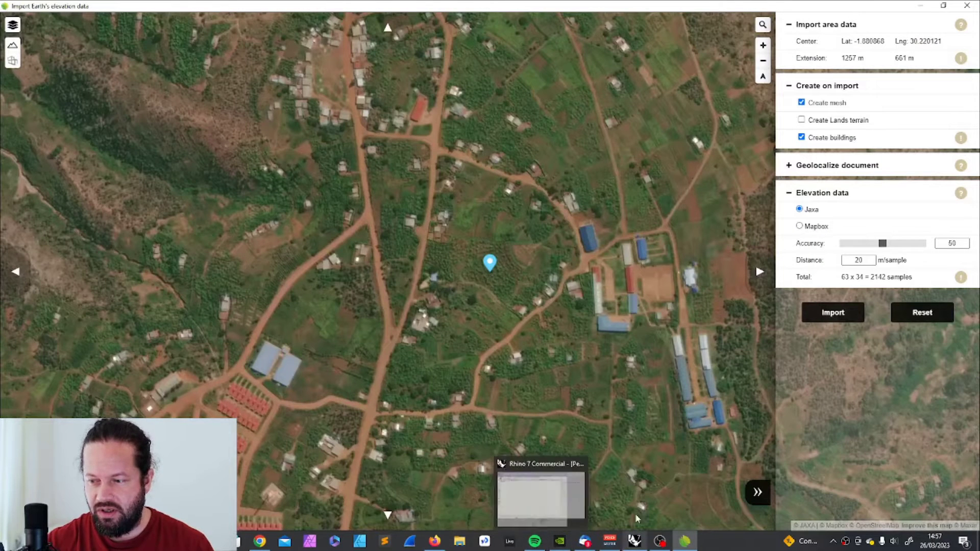
{"action": "left_click", "coordinate": [634, 541]}
{"action": "double_click", "coordinate": [295, 312]}
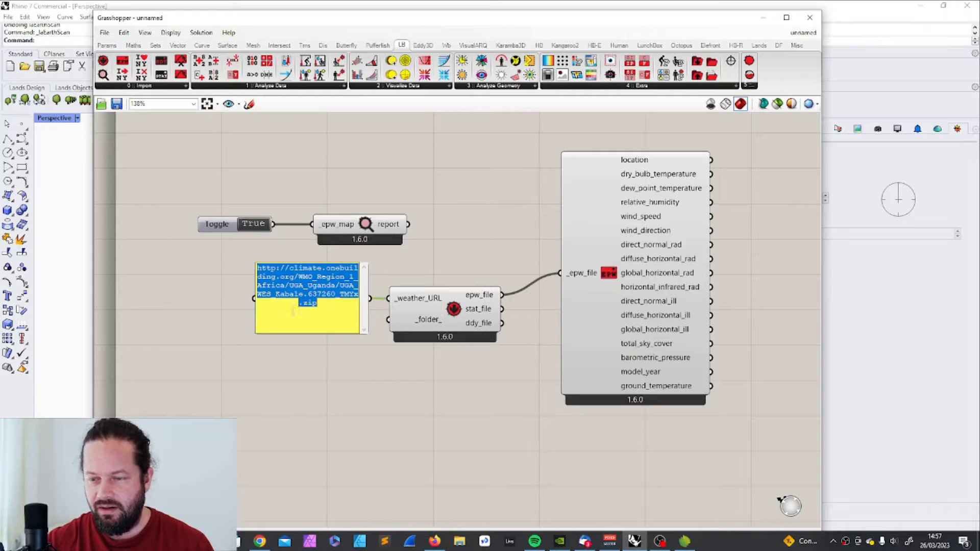
{"action": "key", "text": "ctrl+v"}
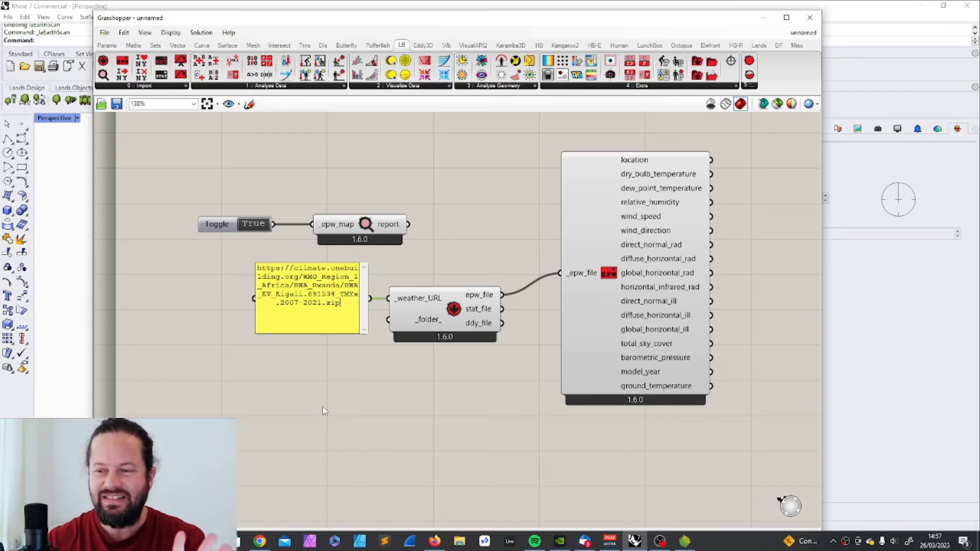
{"action": "left_click", "coordinate": [323, 407]}
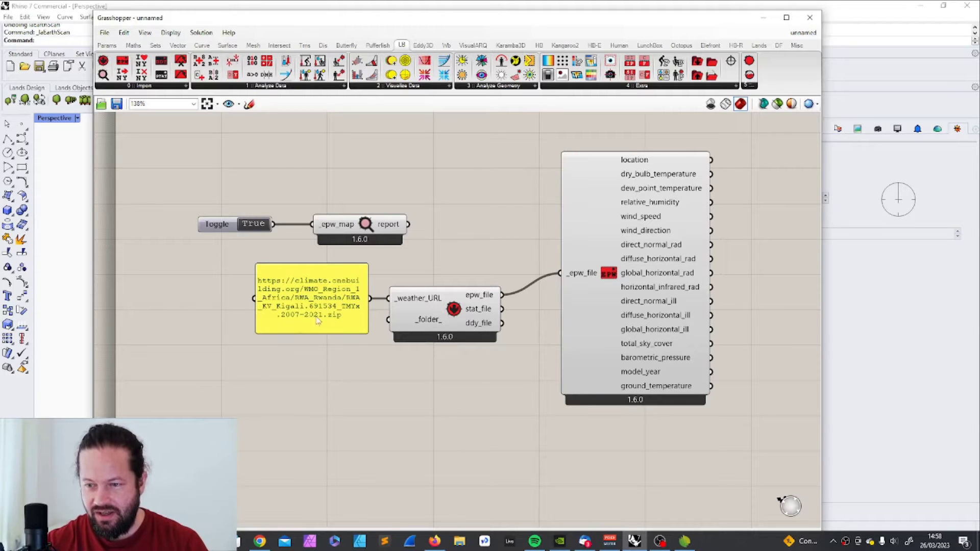
Step: Shift the URL panel away from LB Download Weather and lower LB Import EPW until its _epw_file input lines up with the epw_file output
{"action": "key", "text": "alt"}
{"action": "key", "text": "alt"}
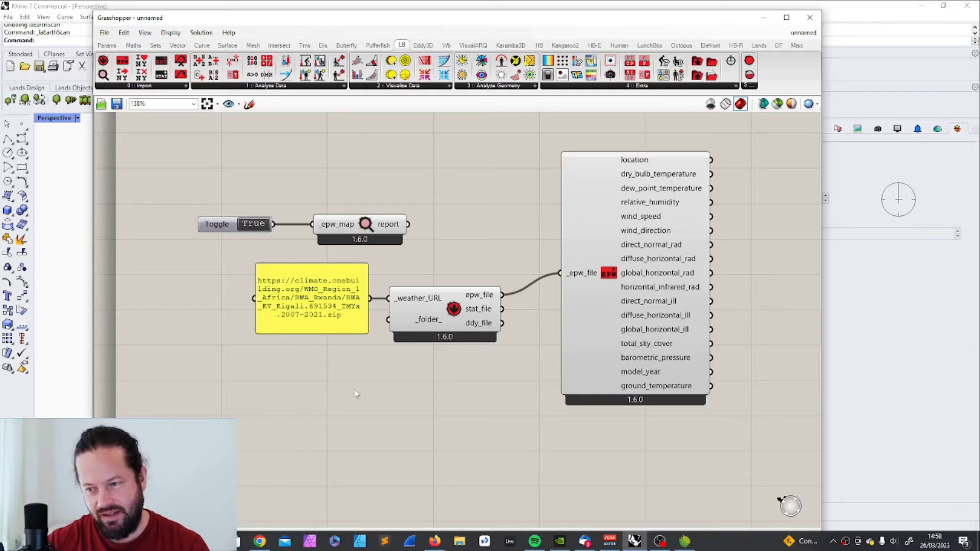
{"action": "left_click_drag", "start_coordinate": [320, 302], "coordinate": [289, 302]}
{"action": "left_click_drag", "start_coordinate": [654, 224], "coordinate": [651, 246]}
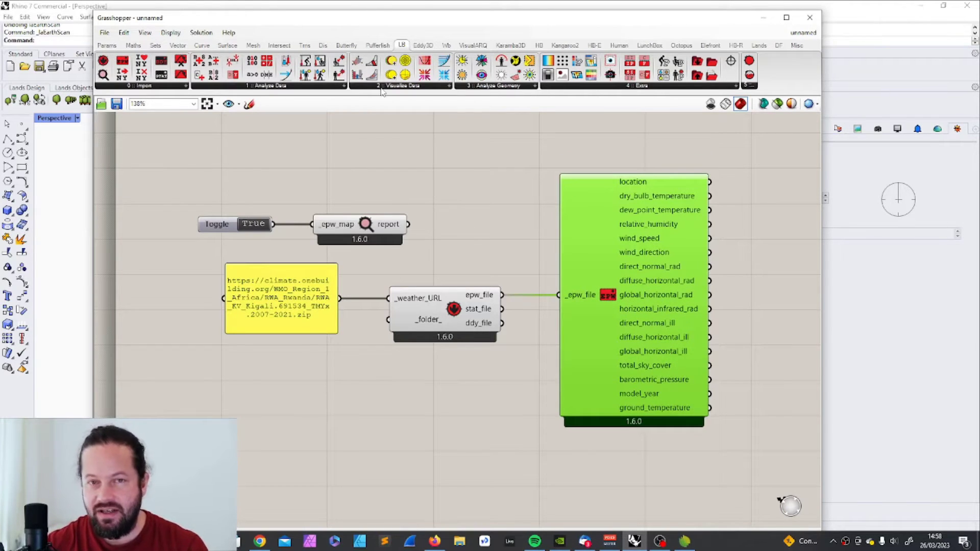
{"action": "left_click", "coordinate": [474, 158]}
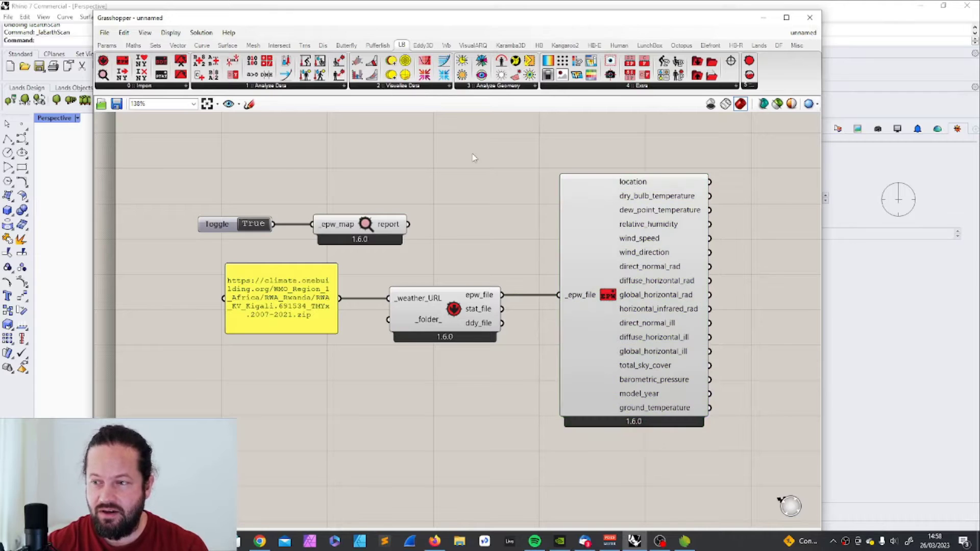
Step: Move the toggle and EPW map component higher above the weather chain, and bring LB Download Weather and LB Import EPW closer to the URL panel
{"action": "left_click", "coordinate": [306, 288]}
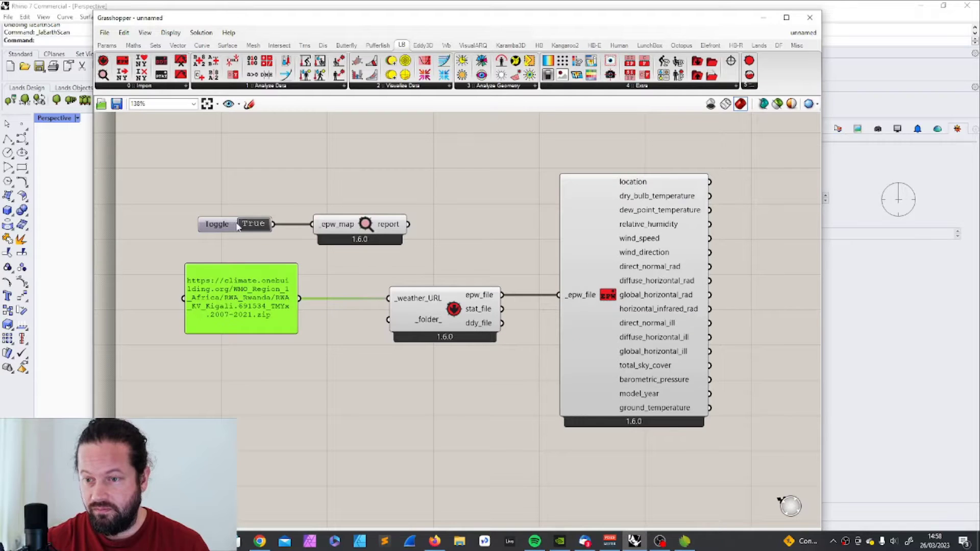
{"action": "left_click_drag", "start_coordinate": [229, 228], "coordinate": [229, 169]}
{"action": "left_click_drag", "start_coordinate": [348, 225], "coordinate": [337, 160]}
{"action": "left_click_drag", "start_coordinate": [428, 310], "coordinate": [363, 311]}
{"action": "left_click_drag", "start_coordinate": [648, 313], "coordinate": [557, 314]}
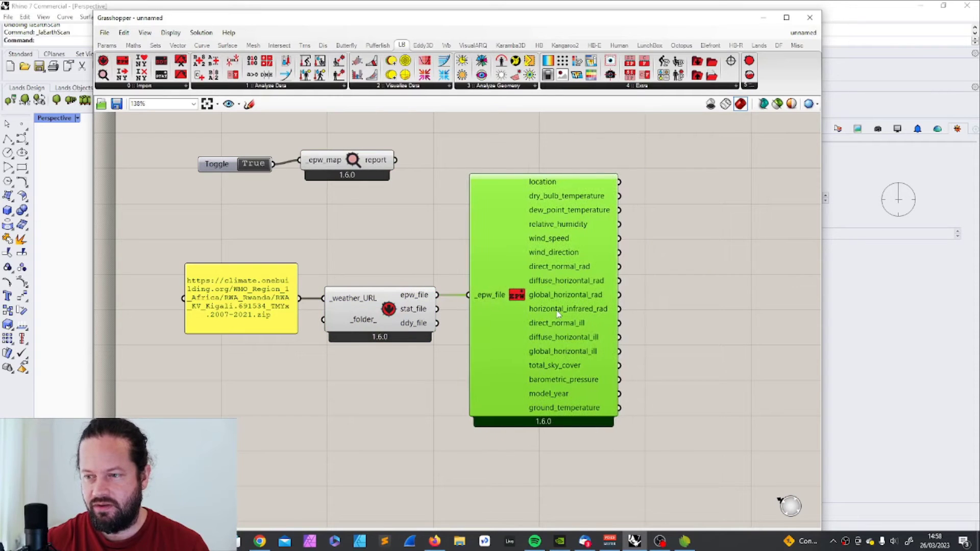
{"action": "left_click", "coordinate": [445, 375]}
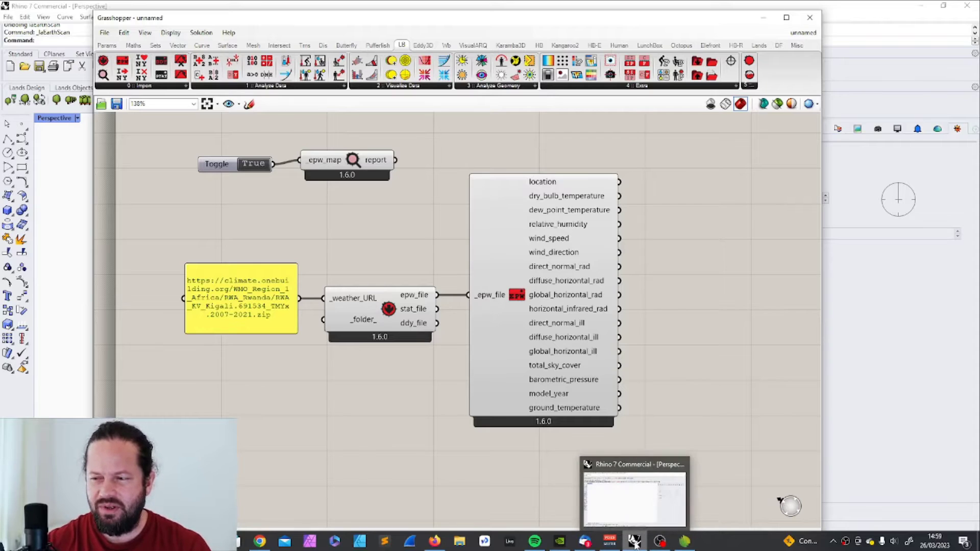
Step: In the Import Earth's elevation data window, enable Create Lands terrain, set accuracy 100 and distance 10 m/sample, widen the area around the site and import it
{"action": "left_click", "coordinate": [682, 543]}
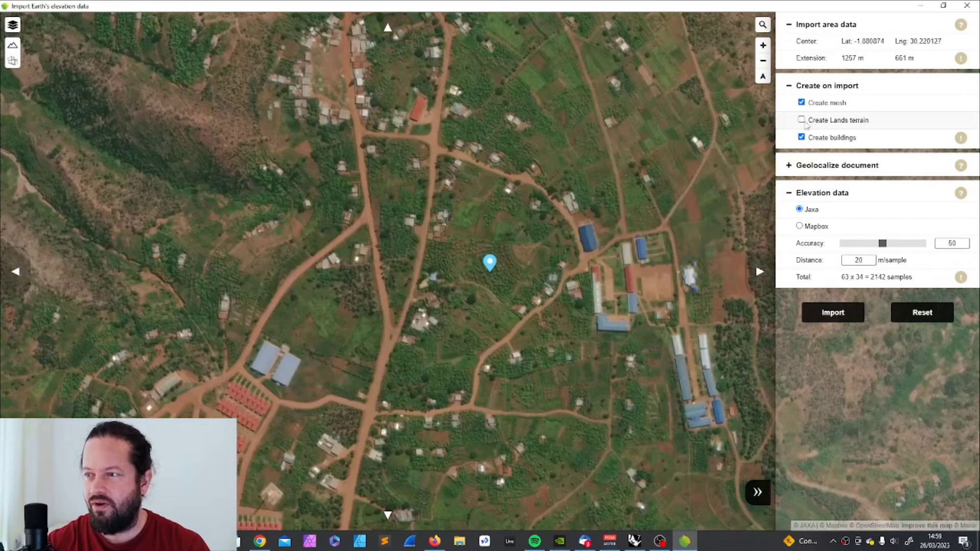
{"action": "left_click", "coordinate": [801, 121]}
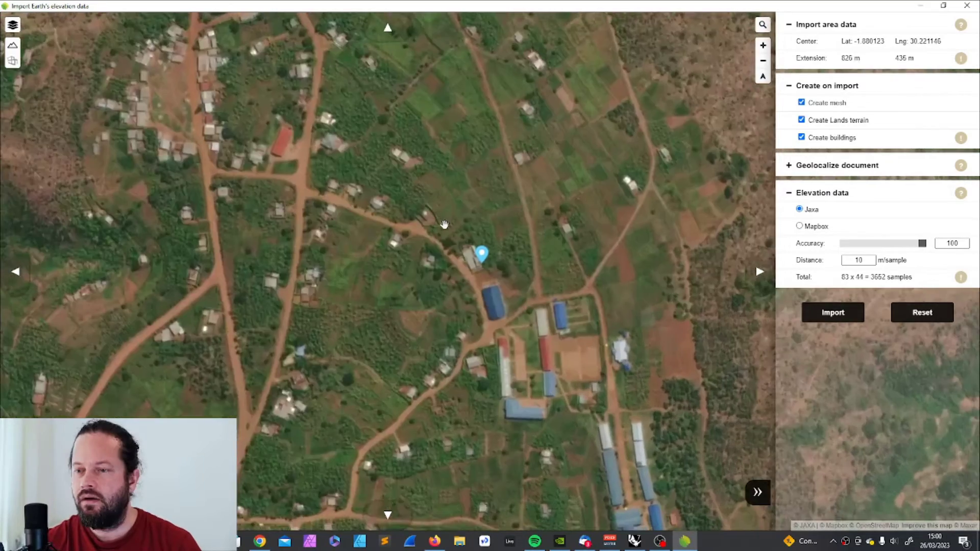
{"action": "scroll", "coordinate": [444, 224], "scroll_direction": "down", "scroll_amount": 5}
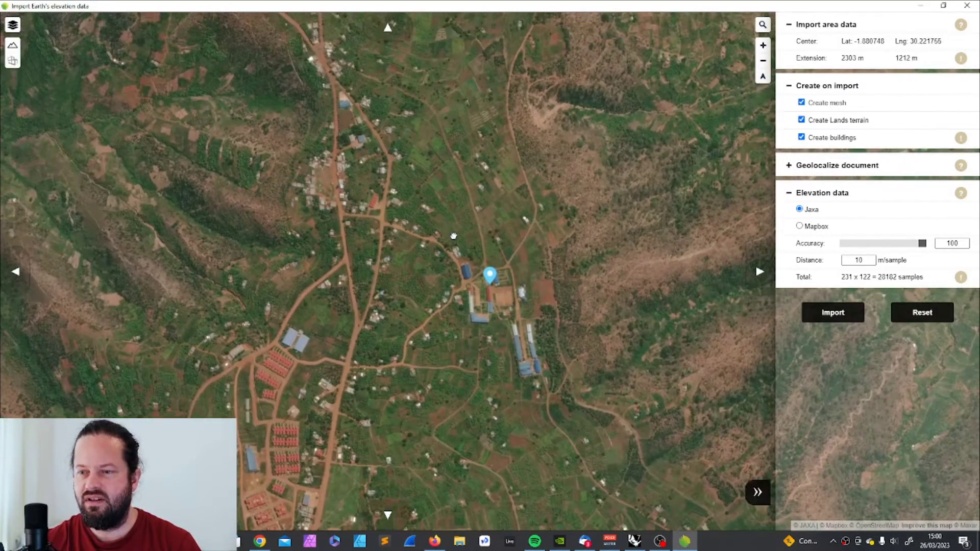
{"action": "left_click_drag", "start_coordinate": [465, 241], "coordinate": [513, 241]}
{"action": "left_click", "coordinate": [845, 313]}
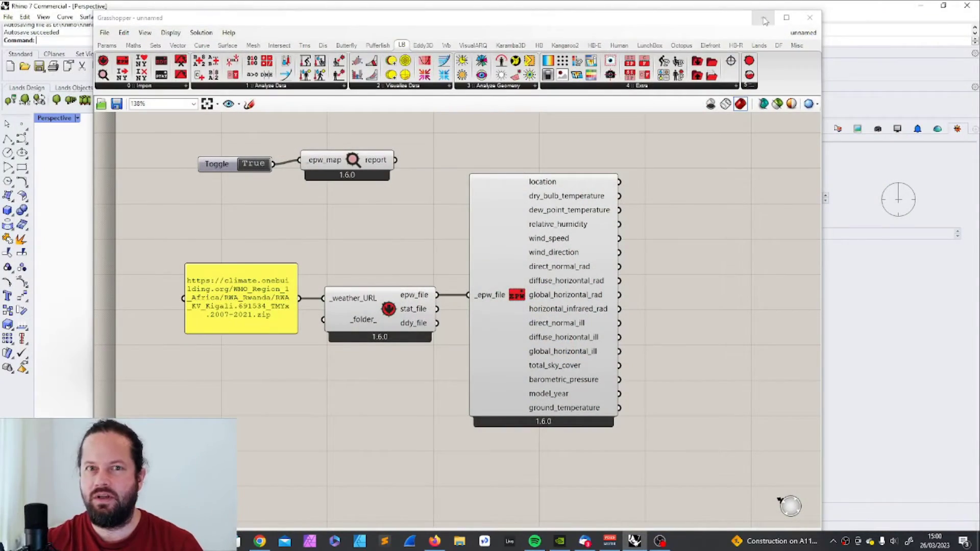
Step: Minimize Grasshopper and hide the duplicate surface overlapping the textured site terrain in Rhino
{"action": "left_click", "coordinate": [764, 20]}
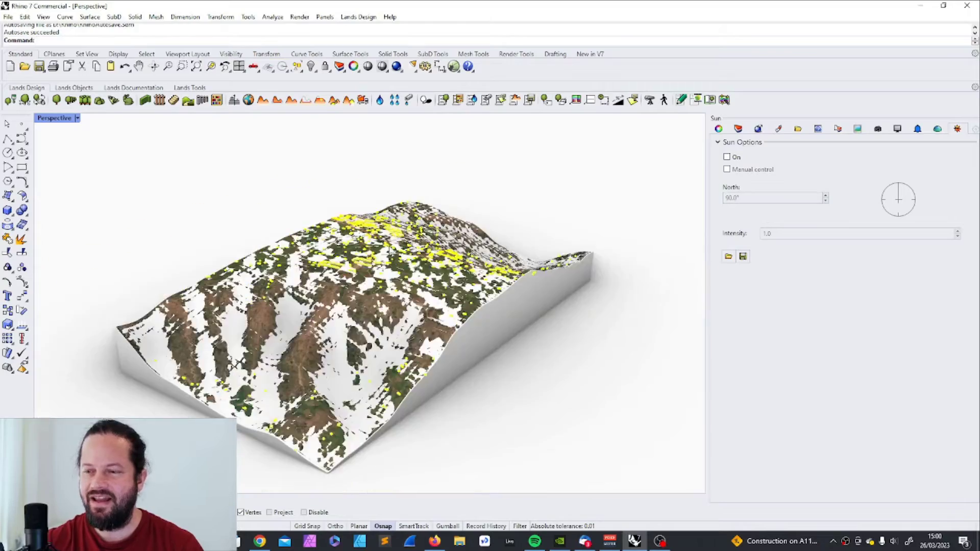
{"action": "mouse_move", "coordinate": [443, 317]}
{"action": "right_mouse_down"}
{"action": "mouse_move", "coordinate": [407, 333]}
{"action": "mouse_move", "coordinate": [426, 327]}
{"action": "right_mouse_up"}
{"action": "left_click", "coordinate": [430, 271]}
{"action": "scroll", "coordinate": [430, 271], "scroll_direction": "up", "scroll_amount": 4}
{"action": "scroll", "coordinate": [430, 272], "scroll_direction": "down", "scroll_amount": 4}
{"action": "key", "text": "Escape"}
{"action": "key", "text": "ctrl+h"}
Step: Examine the textured terrain and its buildings in the Perspective view from several angles and distances
{"action": "right_click_drag", "start_coordinate": [430, 276], "coordinate": [415, 253]}
{"action": "scroll", "coordinate": [329, 197], "scroll_direction": "up", "scroll_amount": 6}
{"action": "scroll", "coordinate": [308, 235], "scroll_direction": "down", "scroll_amount": 5}
{"action": "scroll", "coordinate": [362, 225], "scroll_direction": "up", "scroll_amount": 8}
{"action": "scroll", "coordinate": [302, 243], "scroll_direction": "down", "scroll_amount": 6}
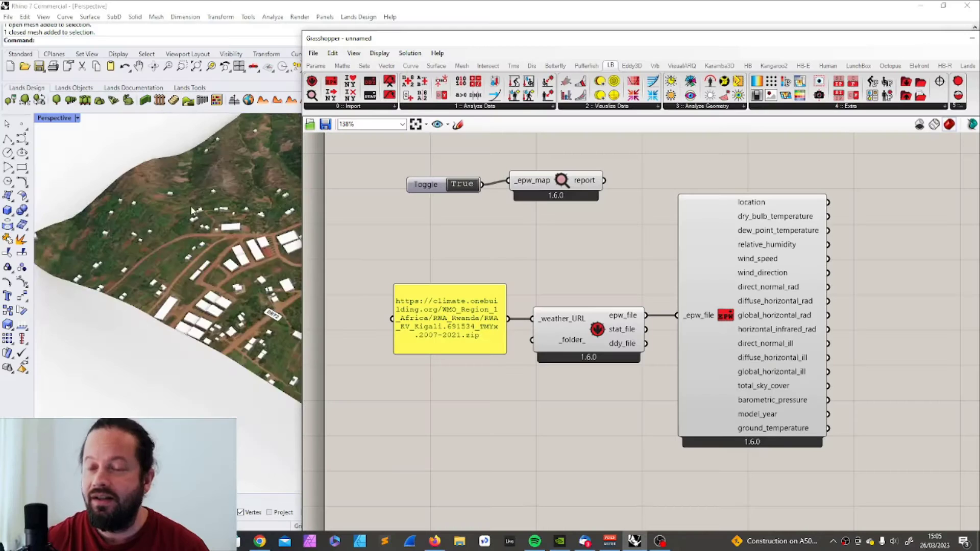
{"action": "scroll", "coordinate": [192, 211], "scroll_direction": "down", "scroll_amount": 5}
{"action": "scroll", "coordinate": [207, 241], "scroll_direction": "up", "scroll_amount": 8}
{"action": "right_click_drag", "start_coordinate": [185, 216], "coordinate": [225, 207]}
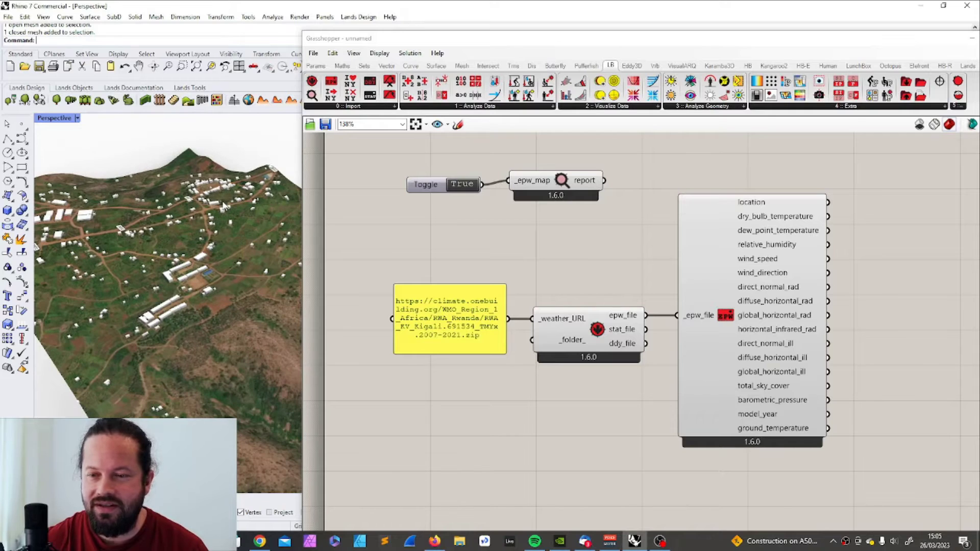
Step: Place LB Hourly Plot beside LB Import EPW in Grasshopper and wire the dry_bulb_temperature output into its _data input
{"action": "scroll", "coordinate": [534, 251], "scroll_direction": "down", "scroll_amount": 3}
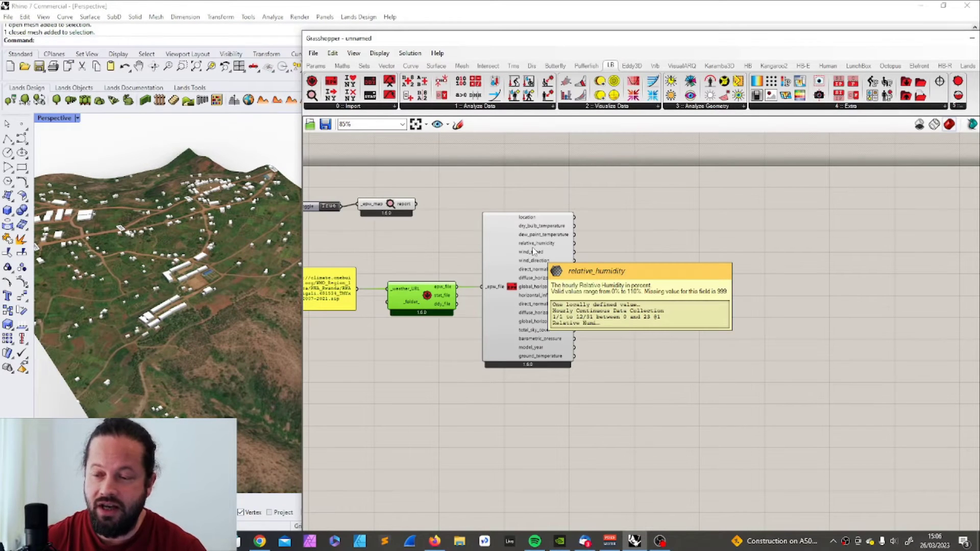
{"action": "left_click_drag", "start_coordinate": [527, 256], "coordinate": [545, 268]}
{"action": "right_click_drag", "start_coordinate": [545, 268], "coordinate": [484, 270]}
{"action": "left_click", "coordinate": [596, 105]}
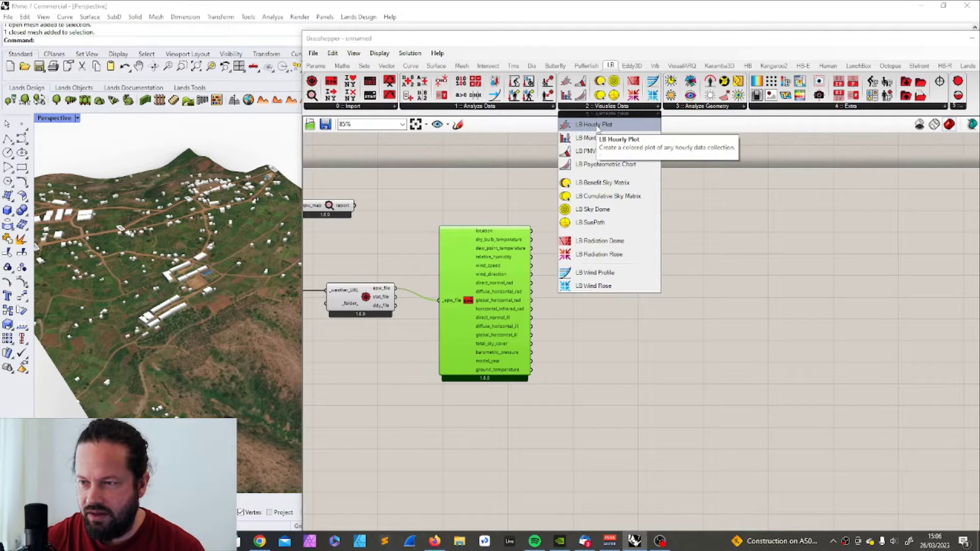
{"action": "left_click_drag", "start_coordinate": [599, 131], "coordinate": [662, 255]}
{"action": "scroll", "coordinate": [671, 274], "scroll_direction": "up", "scroll_amount": 2}
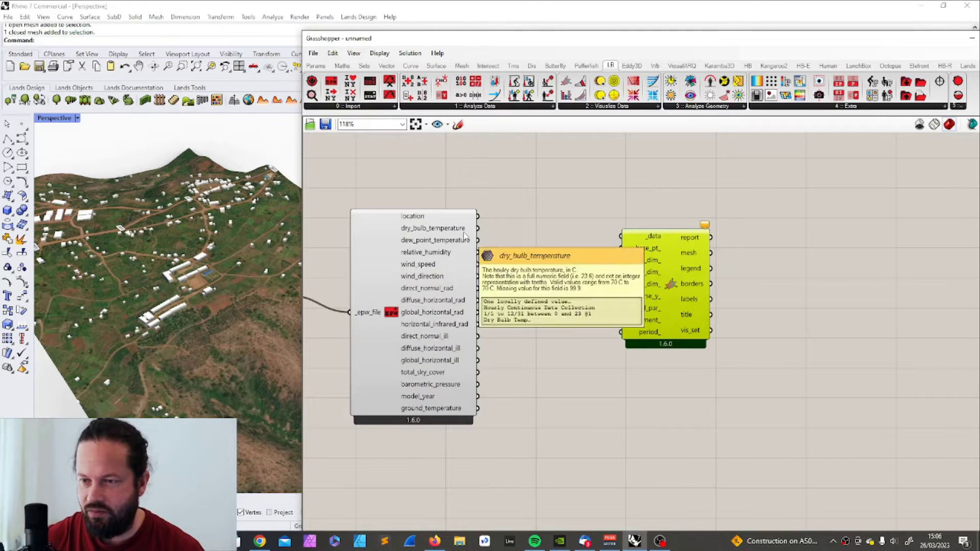
{"action": "left_click_drag", "start_coordinate": [475, 230], "coordinate": [621, 236]}
{"action": "left_click_drag", "start_coordinate": [661, 285], "coordinate": [708, 272]}
Step: In Rhino's Top view, place a point just below the lower-left corner of the site terrain
{"action": "scroll", "coordinate": [185, 254], "scroll_direction": "down", "scroll_amount": 8}
{"action": "right_click_drag", "start_coordinate": [185, 254], "coordinate": [205, 286]}
{"action": "scroll", "coordinate": [199, 301], "scroll_direction": "up", "scroll_amount": 7}
{"action": "scroll", "coordinate": [148, 227], "scroll_direction": "down", "scroll_amount": 10}
{"action": "right_click_drag", "start_coordinate": [178, 230], "coordinate": [211, 317]}
{"action": "scroll", "coordinate": [214, 396], "scroll_direction": "up", "scroll_amount": 8}
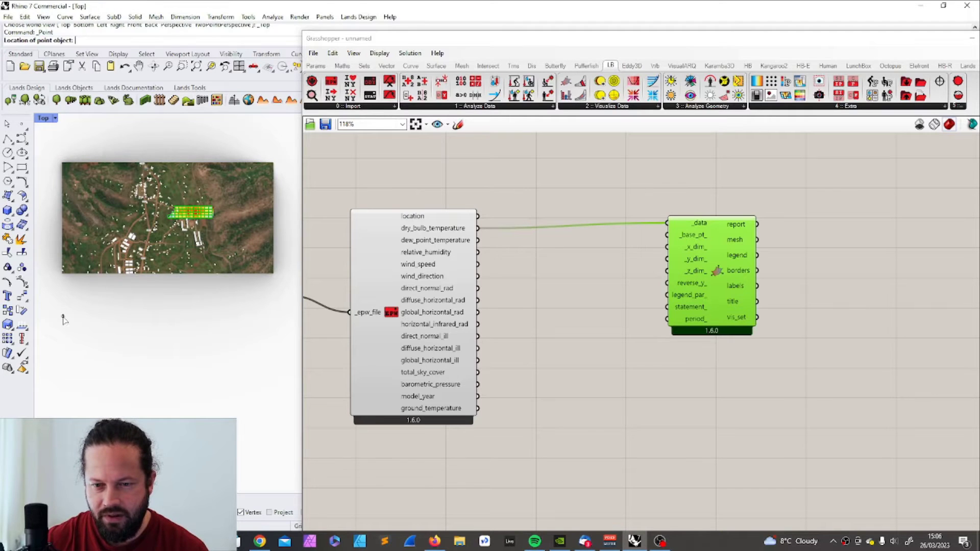
{"action": "left_click", "coordinate": [63, 317]}
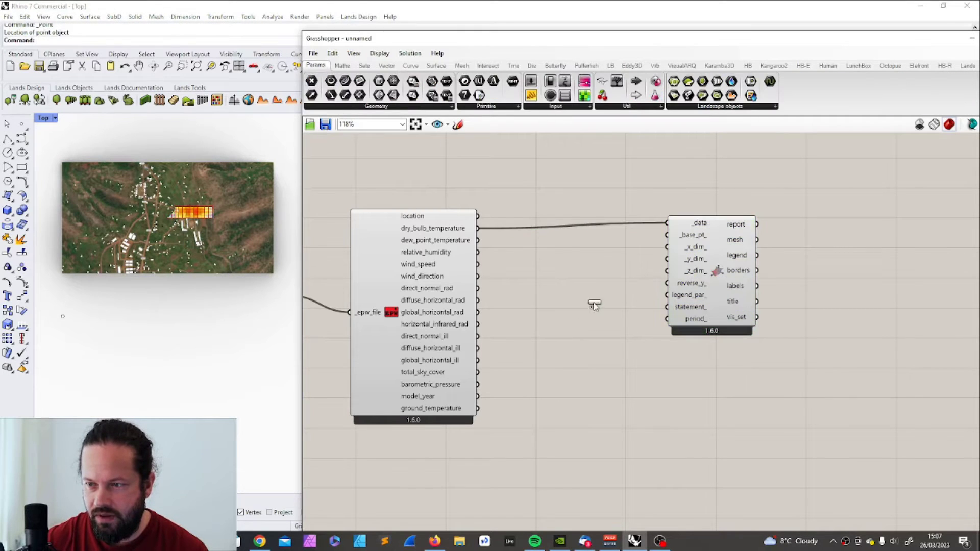
Step: Wire a Point parameter into the _base_pt_ input of LB Hourly Plot and reference the Rhino point below the terrain with it
{"action": "left_click_drag", "start_coordinate": [590, 297], "coordinate": [668, 245]}
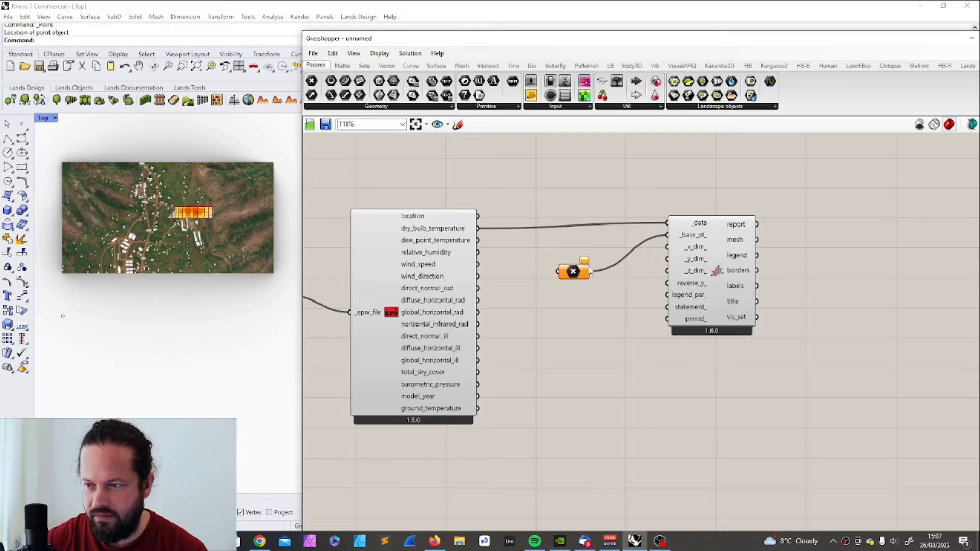
{"action": "left_click", "coordinate": [573, 273]}
{"action": "right_click", "coordinate": [573, 272]}
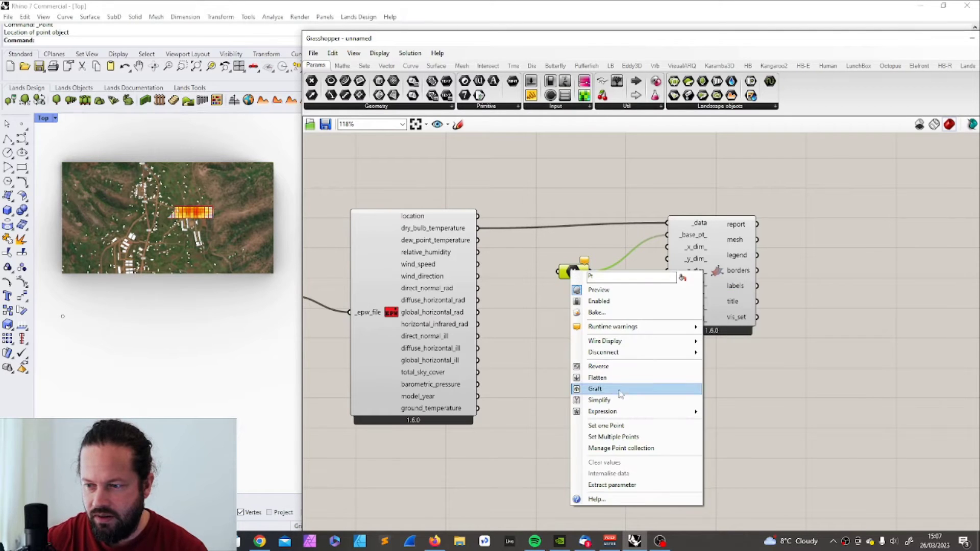
{"action": "left_click", "coordinate": [641, 429]}
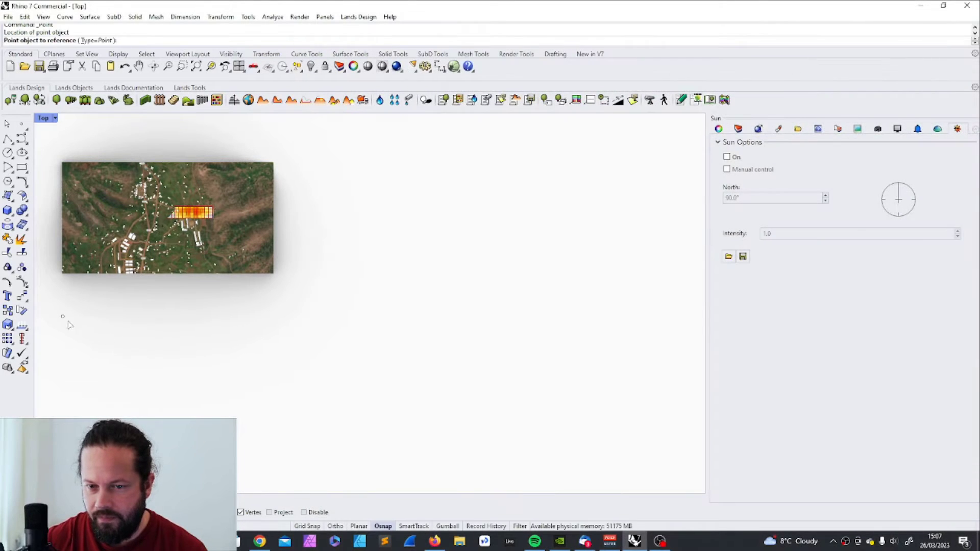
{"action": "left_click", "coordinate": [65, 318]}
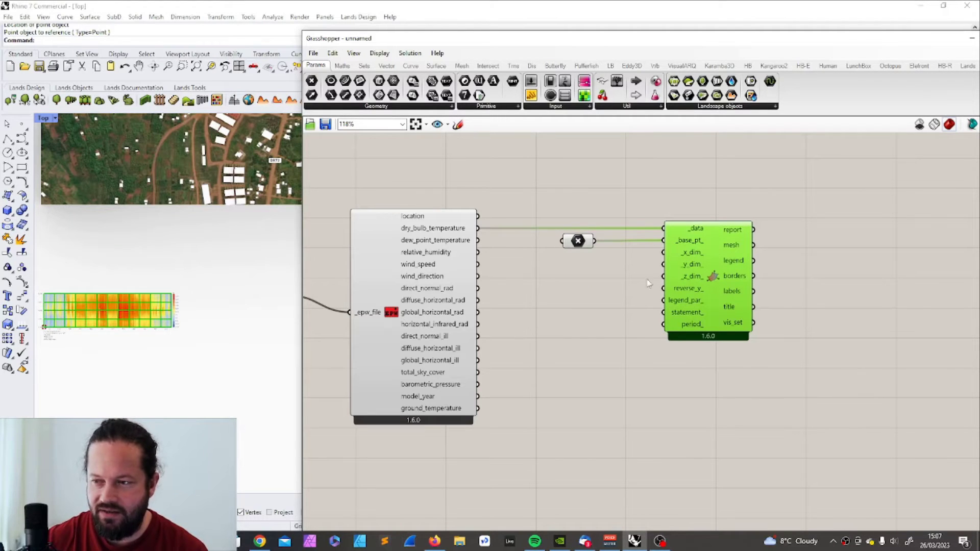
Step: Add a number slider with integer rounding and a larger maximum, set it to 5 and wire it into the _z_dim_ input of LB Hourly Plot
{"action": "mouse_move", "coordinate": [690, 280]}
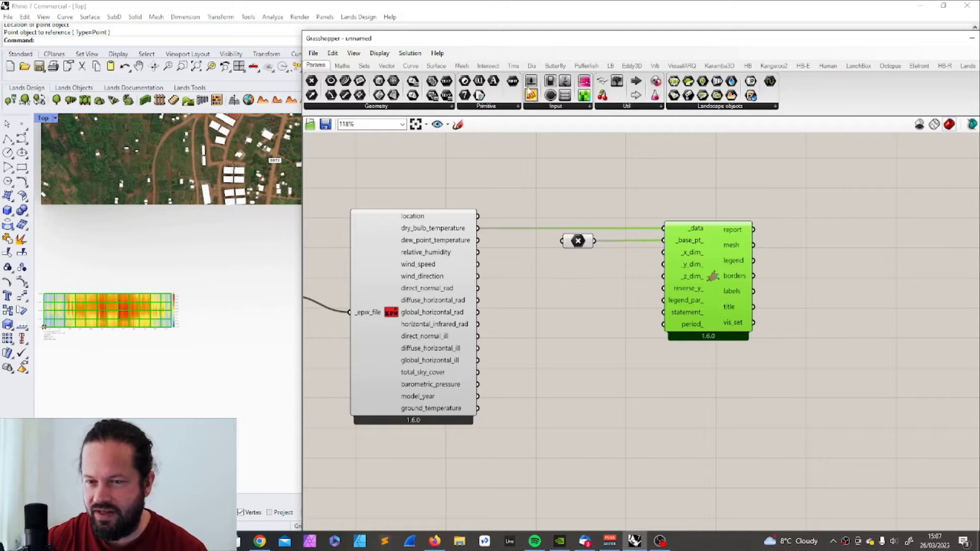
{"action": "left_click_drag", "start_coordinate": [531, 93], "coordinate": [565, 285]}
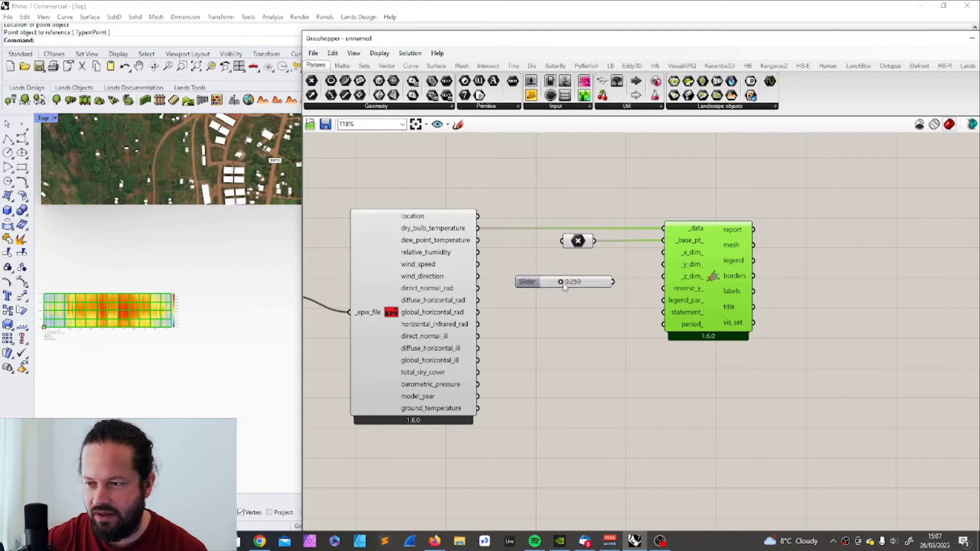
{"action": "double_click", "coordinate": [533, 283]}
{"action": "left_click", "coordinate": [543, 253]}
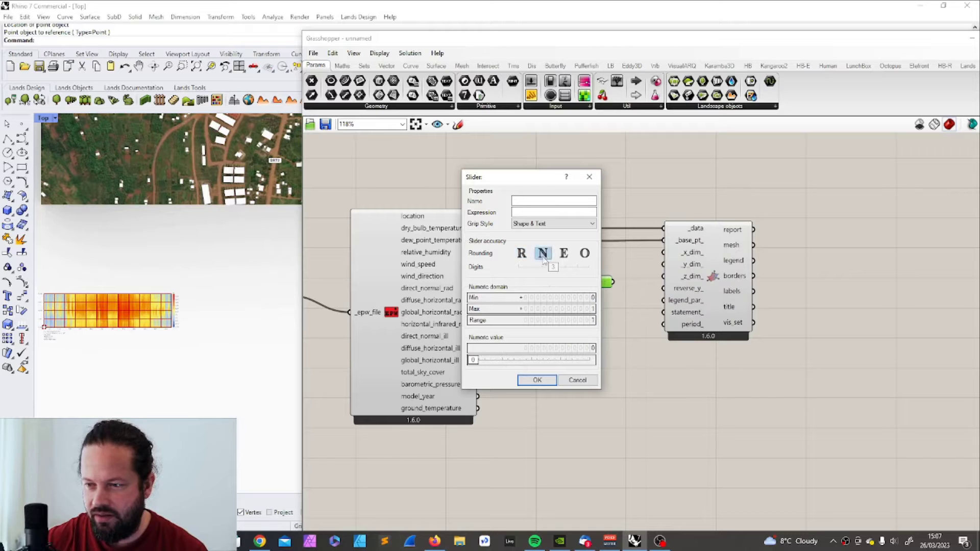
{"action": "double_click", "coordinate": [543, 308]}
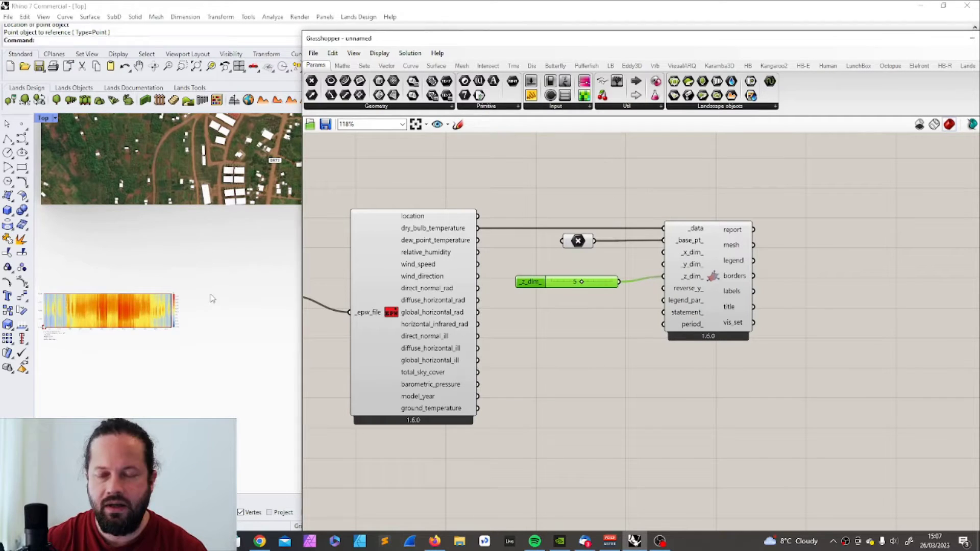
Step: Raise the maximum of the _z_dim_ slider and set it to 121 to exaggerate the hourly plot's height
{"action": "right_click_drag", "start_coordinate": [213, 298], "coordinate": [235, 260]}
{"action": "scroll", "coordinate": [171, 324], "scroll_direction": "up", "scroll_amount": 5}
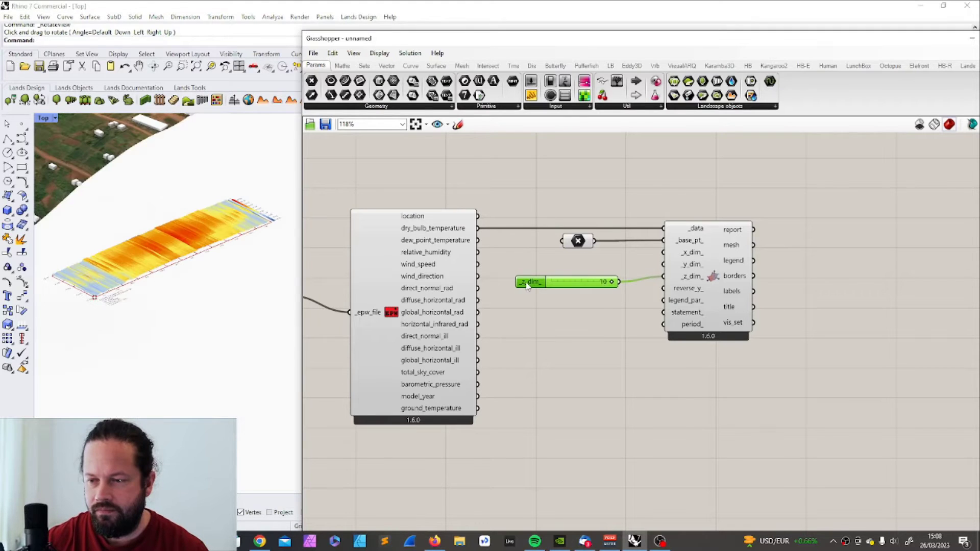
{"action": "double_click", "coordinate": [527, 285]}
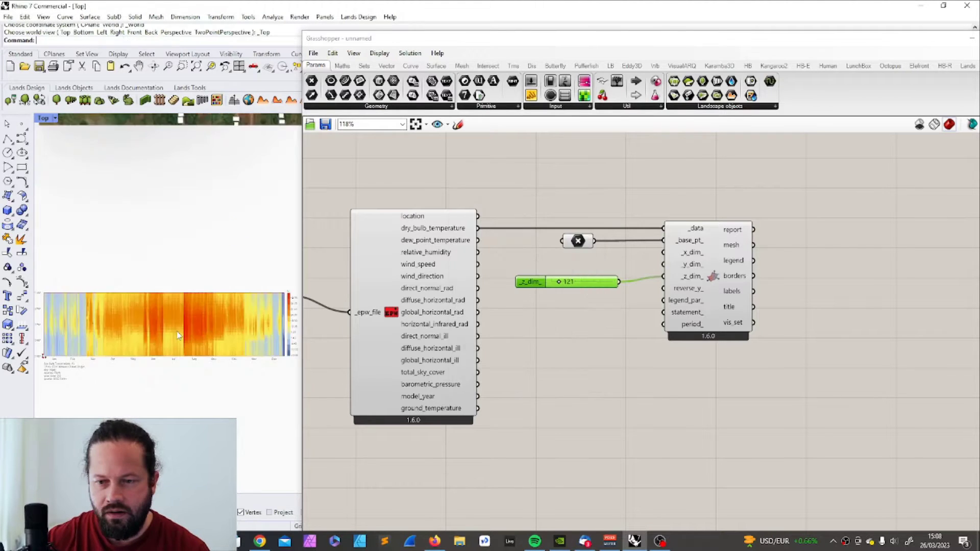
{"action": "scroll", "coordinate": [179, 335], "scroll_direction": "up", "scroll_amount": 3}
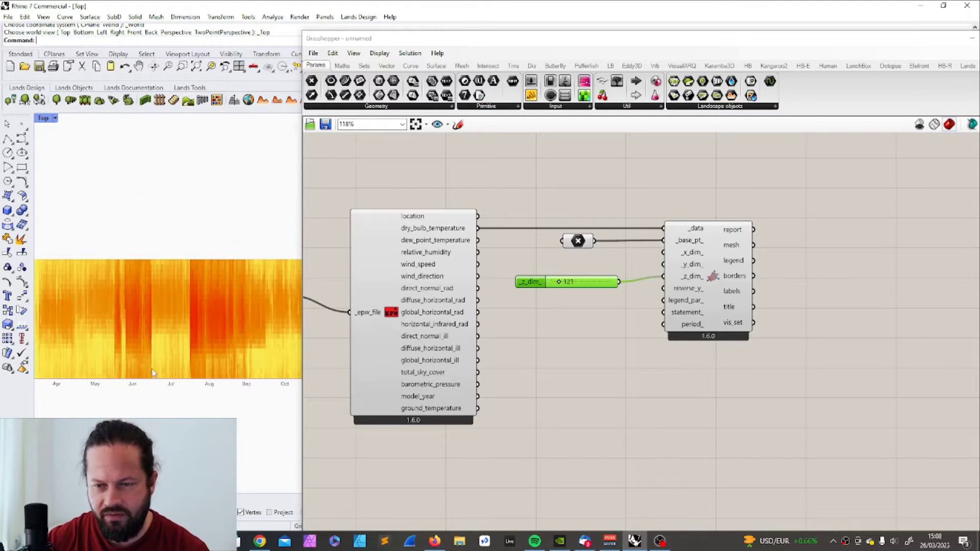
Step: Examine the hourly dry bulb temperature plot in Rhino's Top view, including its month axis and temperature legend
{"action": "scroll", "coordinate": [173, 326], "scroll_direction": "down", "scroll_amount": 4}
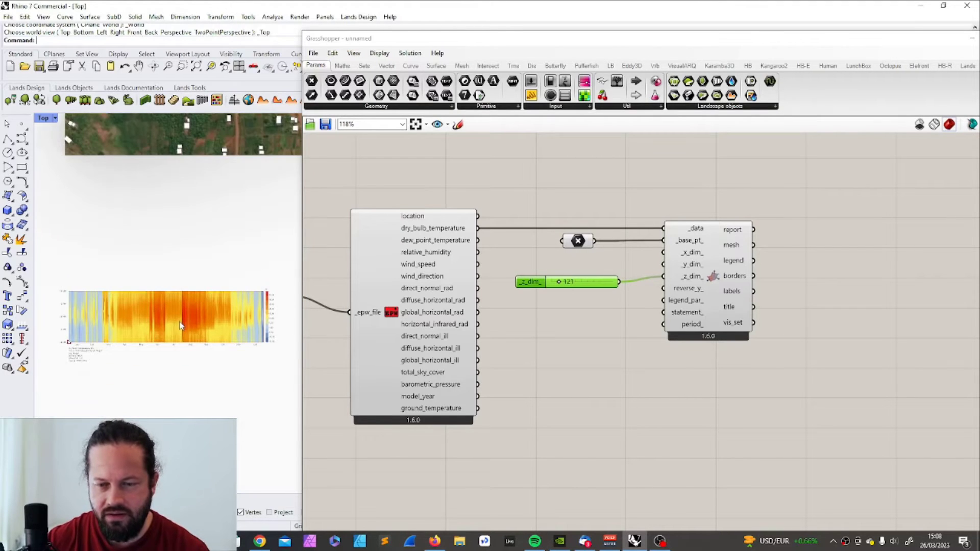
{"action": "scroll", "coordinate": [231, 333], "scroll_direction": "up", "scroll_amount": 4}
{"action": "scroll", "coordinate": [231, 330], "scroll_direction": "down", "scroll_amount": 4}
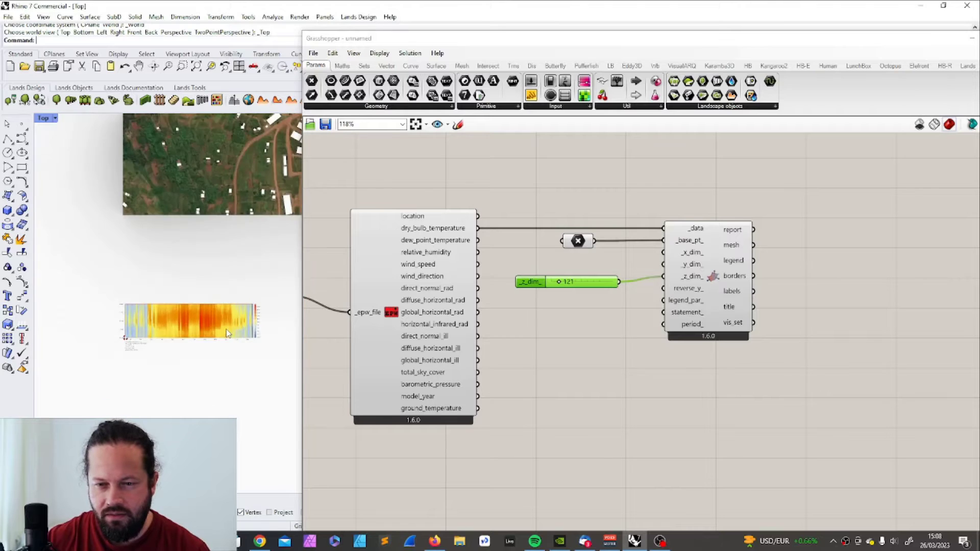
{"action": "scroll", "coordinate": [98, 325], "scroll_direction": "up", "scroll_amount": 4}
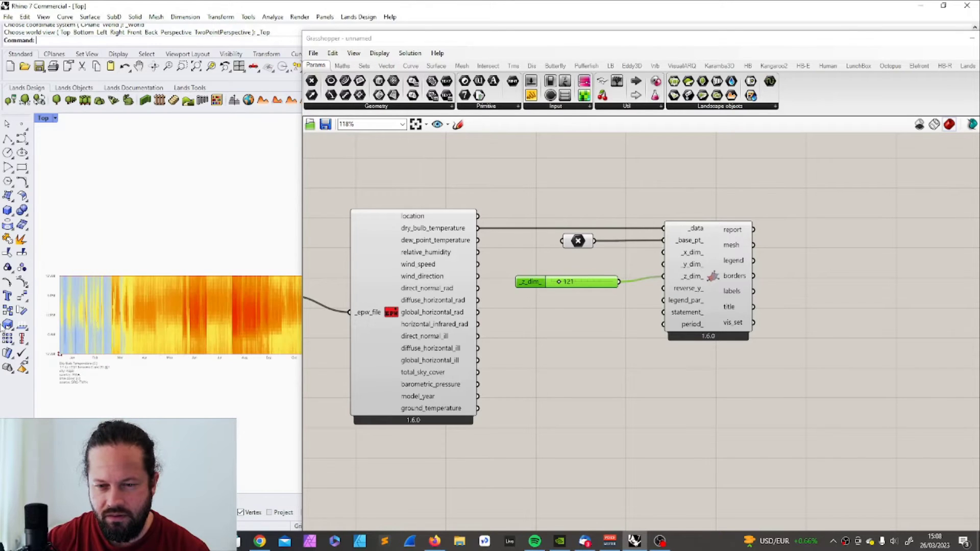
{"action": "scroll", "coordinate": [60, 329], "scroll_direction": "up", "scroll_amount": 6}
{"action": "scroll", "coordinate": [60, 330], "scroll_direction": "down", "scroll_amount": 10}
{"action": "scroll", "coordinate": [133, 333], "scroll_direction": "up", "scroll_amount": 5}
{"action": "scroll", "coordinate": [184, 329], "scroll_direction": "up", "scroll_amount": 3}
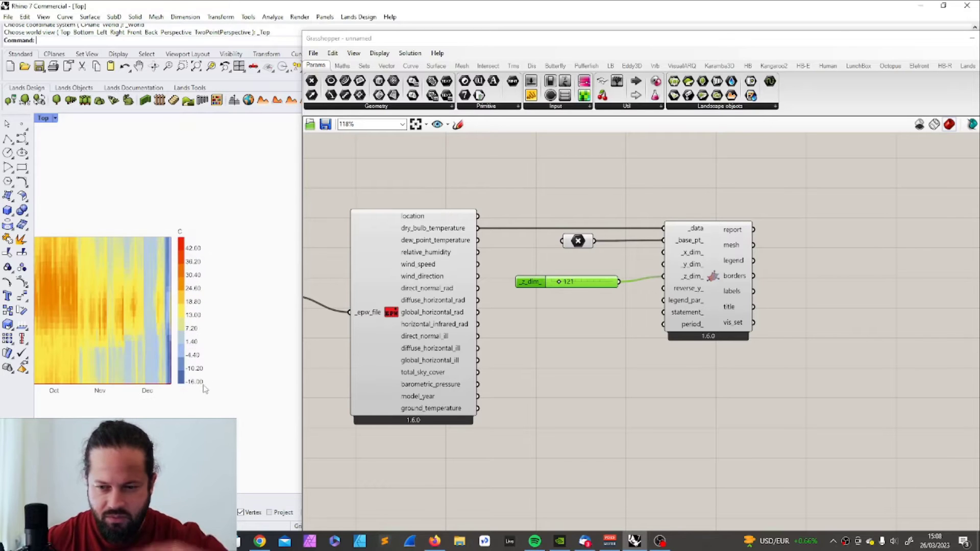
{"action": "scroll", "coordinate": [204, 393], "scroll_direction": "up", "scroll_amount": 3}
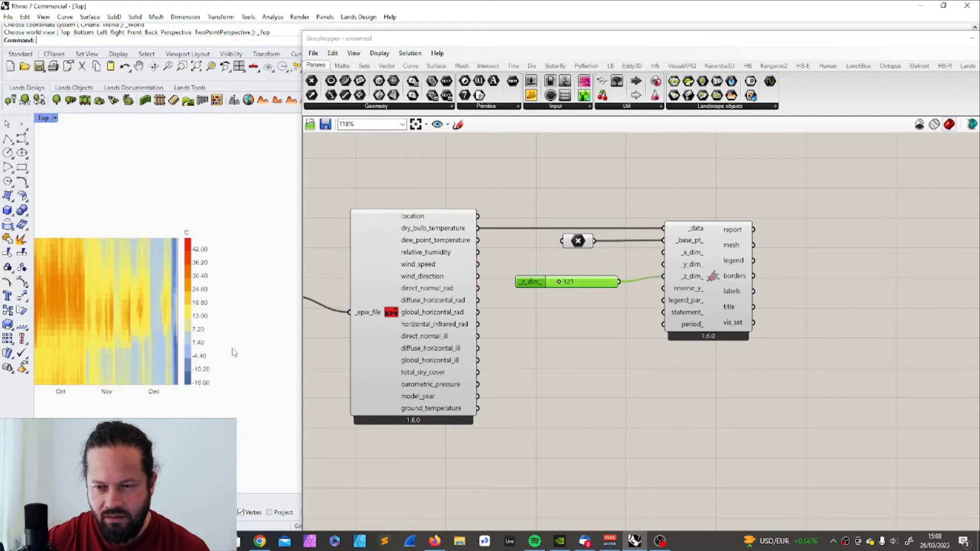
{"action": "scroll", "coordinate": [142, 295], "scroll_direction": "down", "scroll_amount": 3}
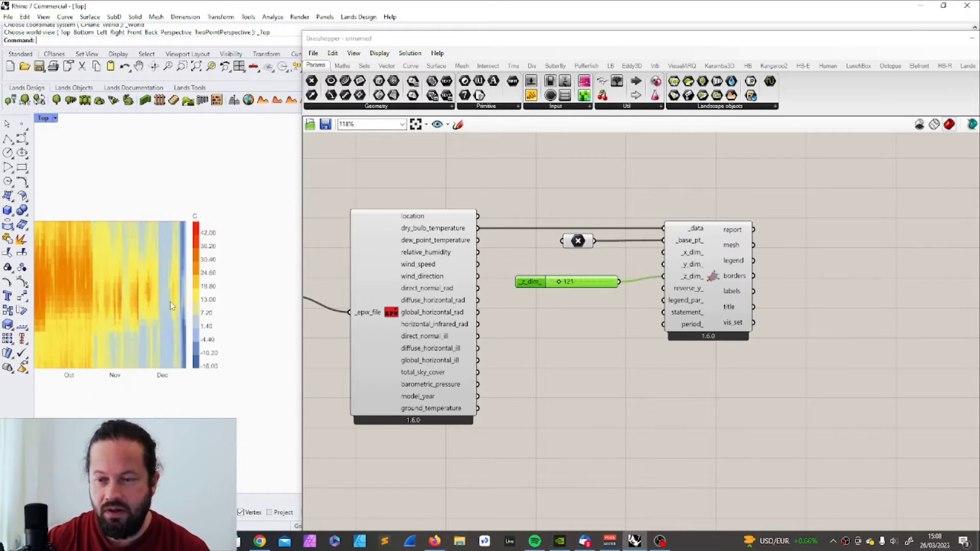
{"action": "scroll", "coordinate": [237, 284], "scroll_direction": "up", "scroll_amount": 2}
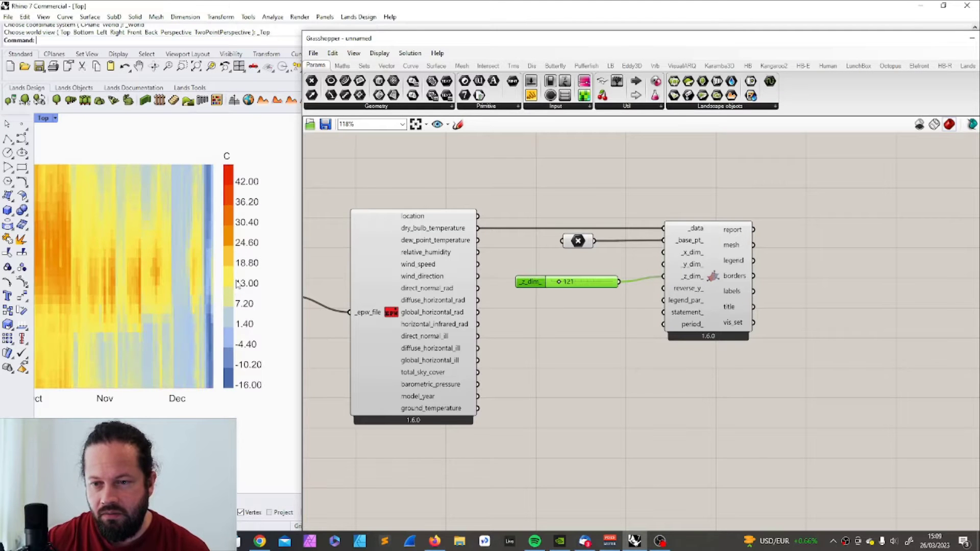
{"action": "scroll", "coordinate": [219, 249], "scroll_direction": "down", "scroll_amount": 5}
{"action": "scroll", "coordinate": [161, 256], "scroll_direction": "up", "scroll_amount": 4}
{"action": "scroll", "coordinate": [161, 254], "scroll_direction": "down", "scroll_amount": 3}
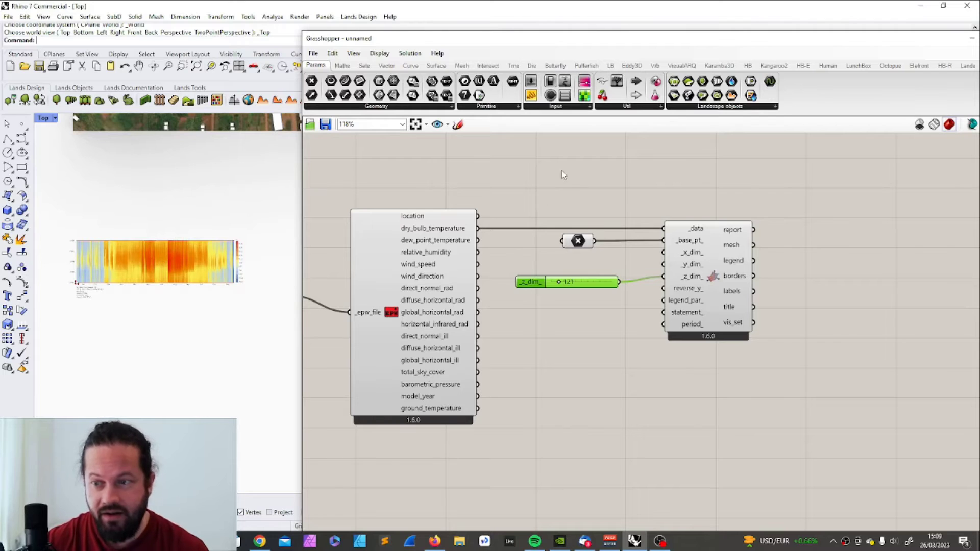
Step: Copy the RWA_KV_Kigali.Intl.AP.643870_TMYx.2007-2021.zip link address in Chrome and replace the Grasshopper weather URL panel's text with it
{"action": "scroll", "coordinate": [687, 256], "scroll_direction": "down", "scroll_amount": 3}
{"action": "scroll", "coordinate": [438, 286], "scroll_direction": "up", "scroll_amount": 5}
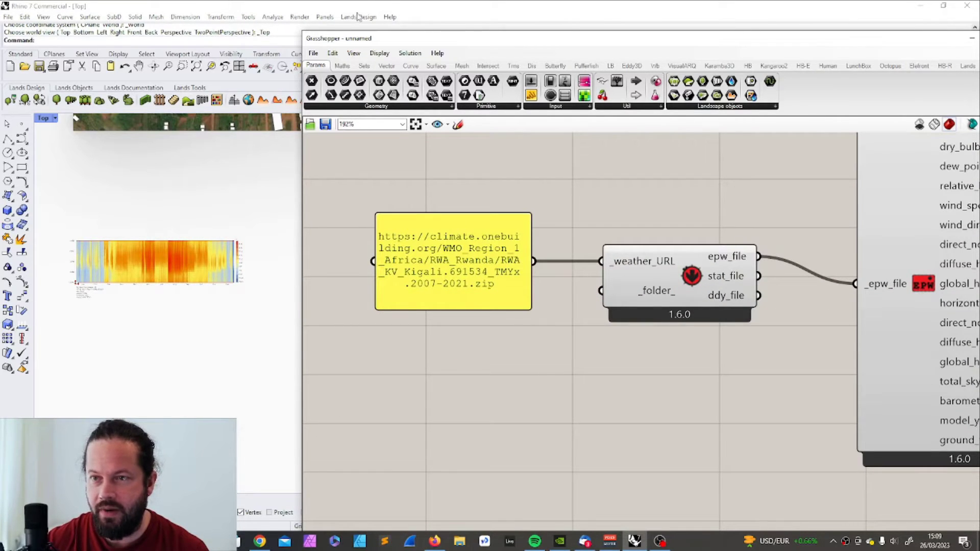
{"action": "left_click", "coordinate": [260, 541]}
{"action": "left_click", "coordinate": [682, 8]}
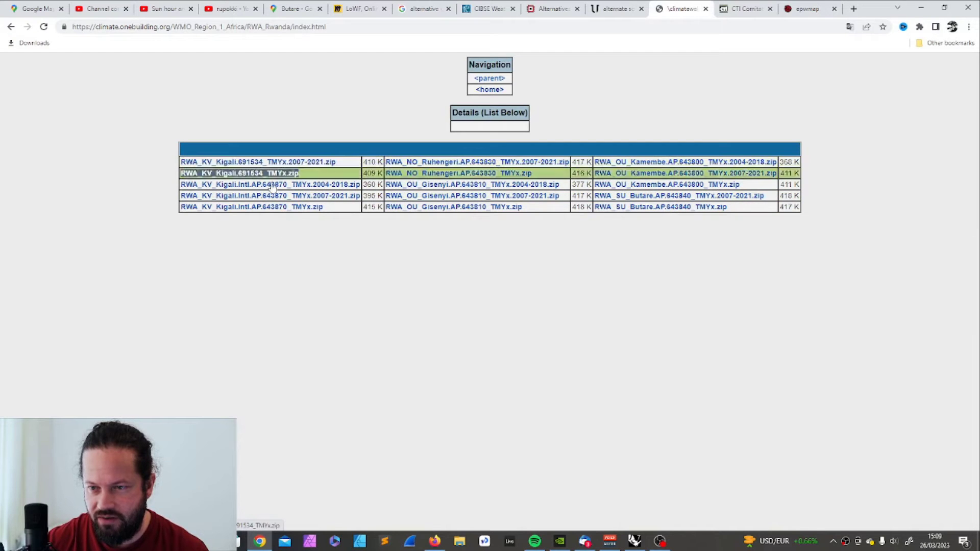
{"action": "right_click", "coordinate": [265, 198]}
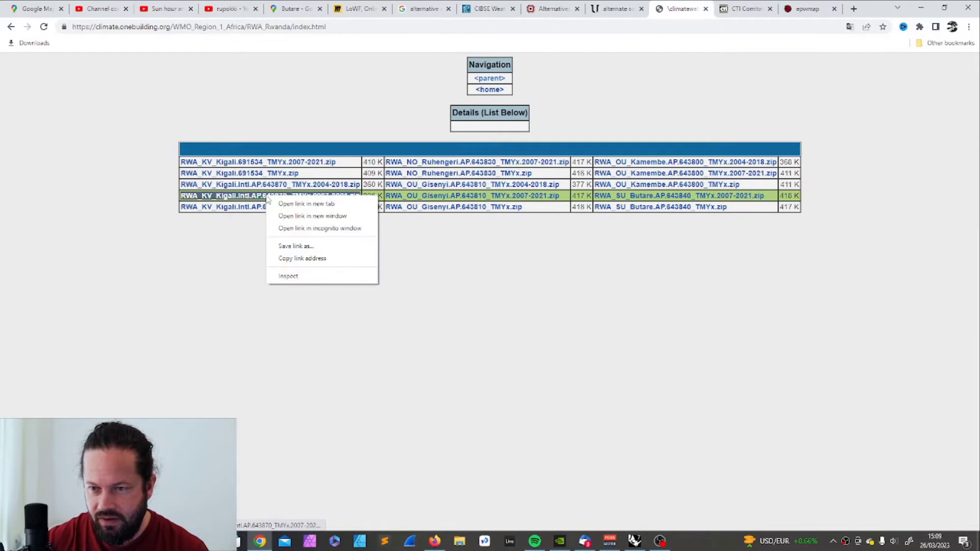
{"action": "left_click", "coordinate": [305, 259]}
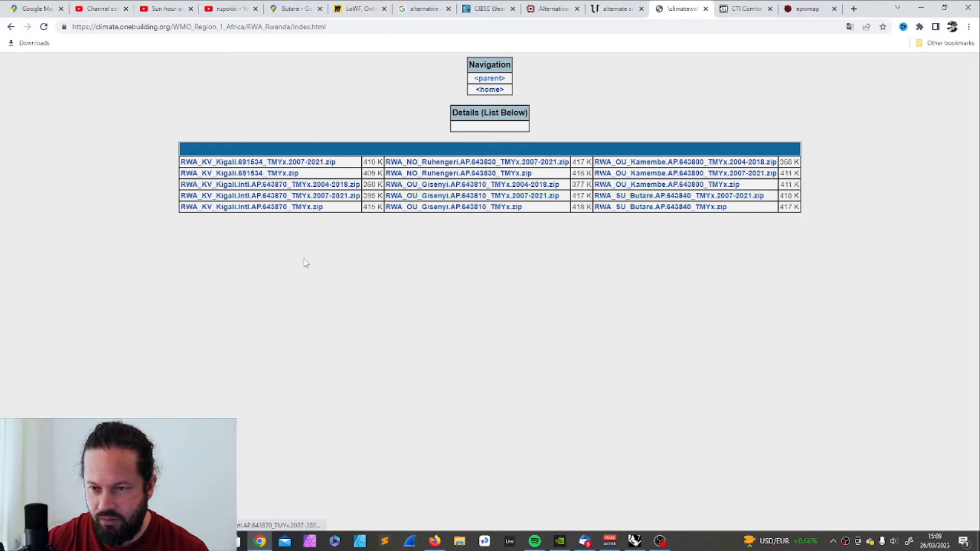
{"action": "left_click", "coordinate": [634, 541]}
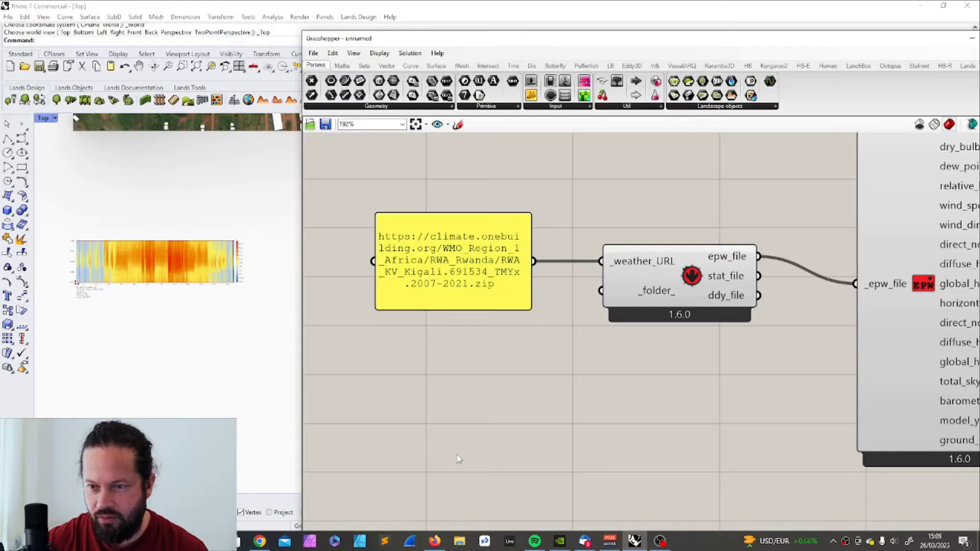
{"action": "double_click", "coordinate": [445, 250]}
{"action": "key", "text": "ctrl+v"}
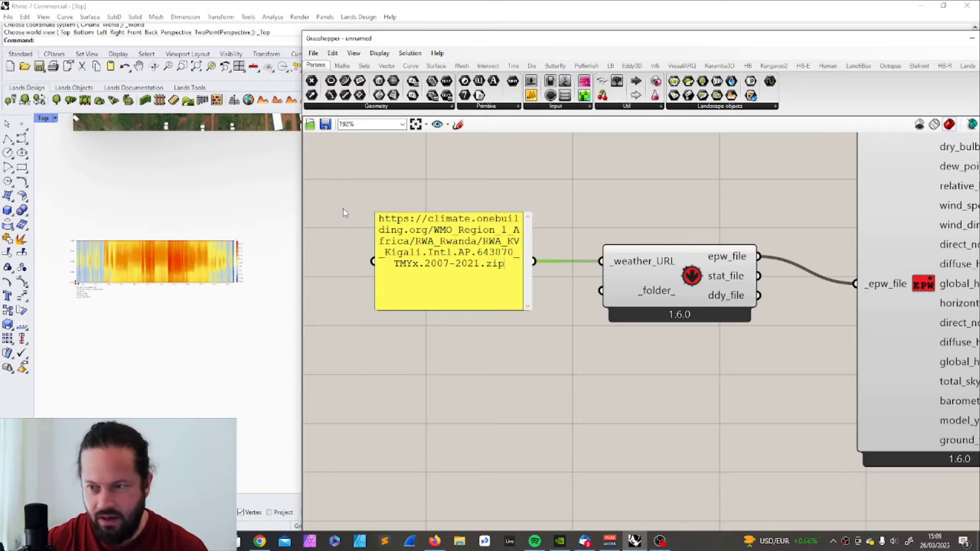
{"action": "left_click", "coordinate": [469, 322]}
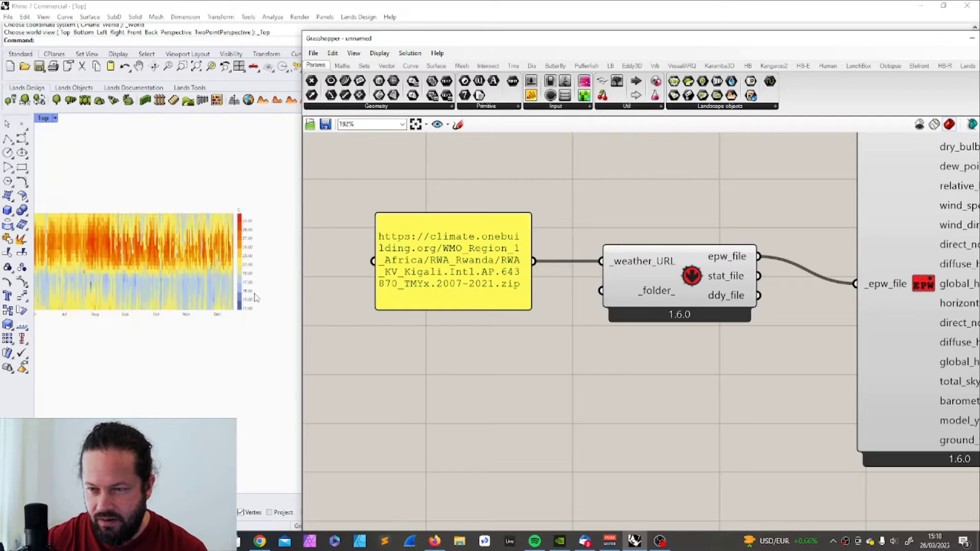
Step: Examine the Kigali Intl. AP 2007-2021 hourly temperature plot in Rhino, from its title text to the temperature legend
{"action": "scroll", "coordinate": [255, 293], "scroll_direction": "down", "scroll_amount": 8}
{"action": "scroll", "coordinate": [151, 288], "scroll_direction": "up", "scroll_amount": 10}
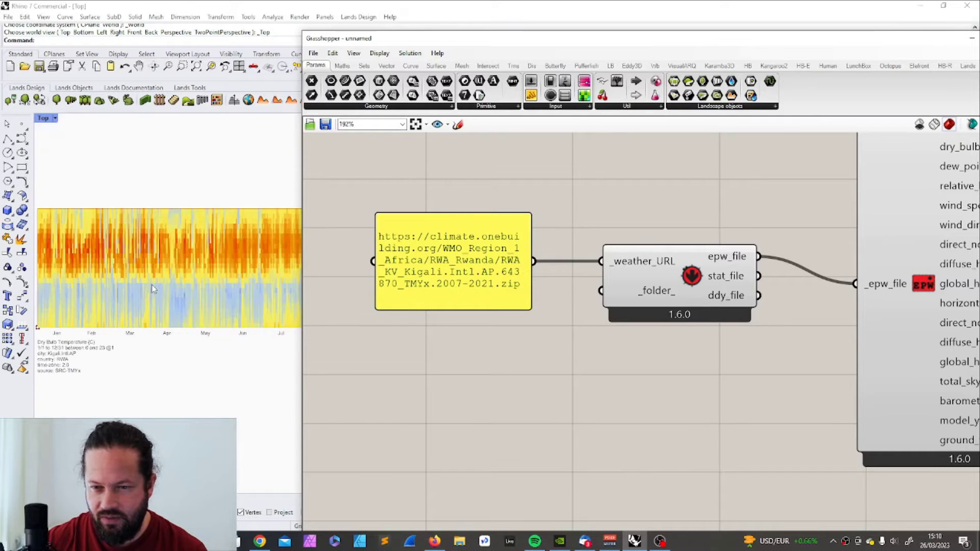
{"action": "scroll", "coordinate": [152, 285], "scroll_direction": "down", "scroll_amount": 6}
{"action": "right_click_drag", "start_coordinate": [181, 287], "coordinate": [151, 277]}
{"action": "scroll", "coordinate": [223, 271], "scroll_direction": "up", "scroll_amount": 7}
{"action": "scroll", "coordinate": [118, 274], "scroll_direction": "down", "scroll_amount": 6}
{"action": "scroll", "coordinate": [118, 273], "scroll_direction": "up", "scroll_amount": 5}
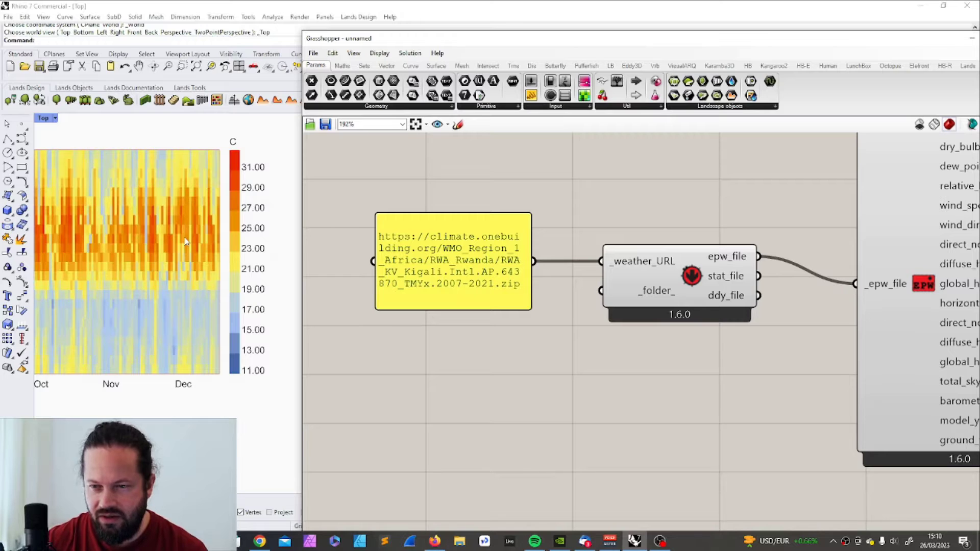
{"action": "scroll", "coordinate": [203, 258], "scroll_direction": "down", "scroll_amount": 5}
Step: Copy the RWA_KV_Kigali.691534_TMYx.zip link address in Chrome and replace the weather URL panel's text with it
{"action": "key", "text": "alt+Tab"}
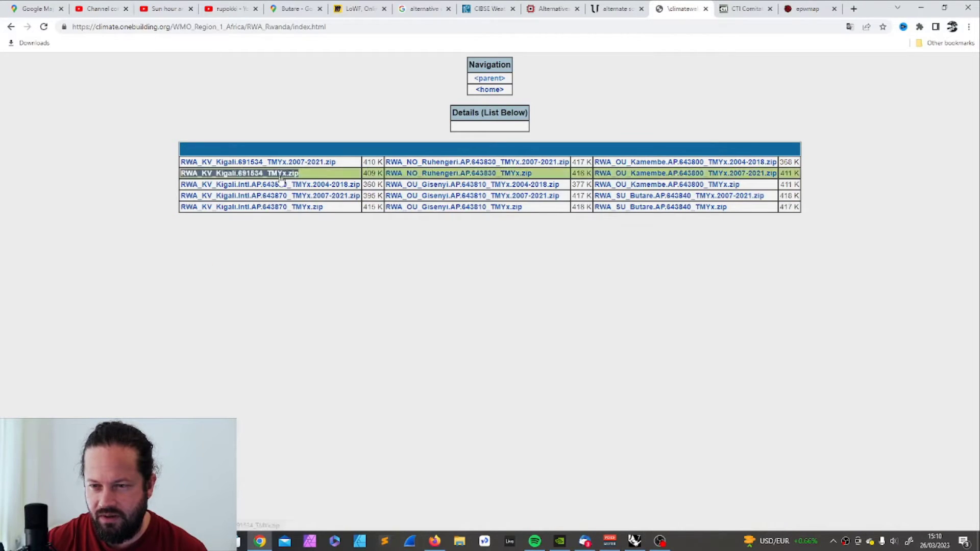
{"action": "right_click", "coordinate": [265, 186]}
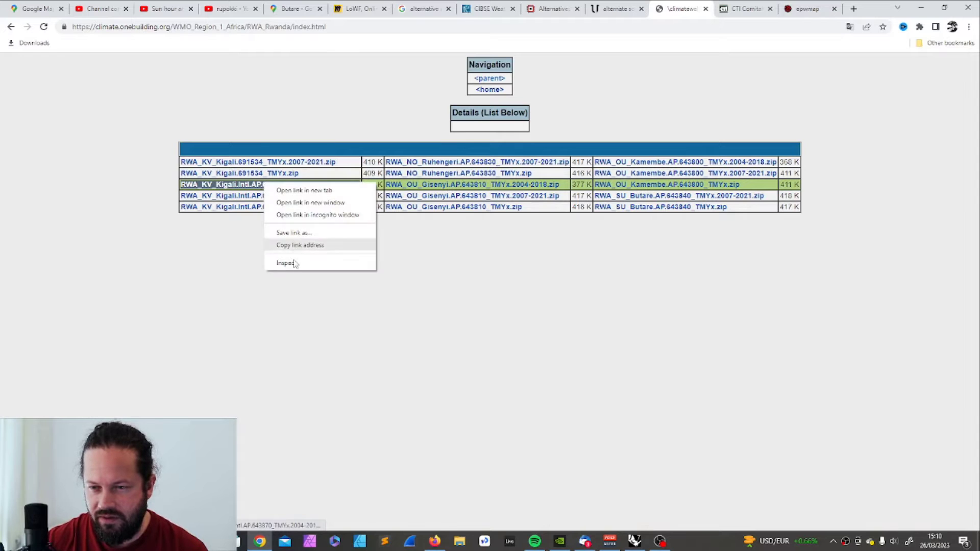
{"action": "left_click", "coordinate": [205, 237]}
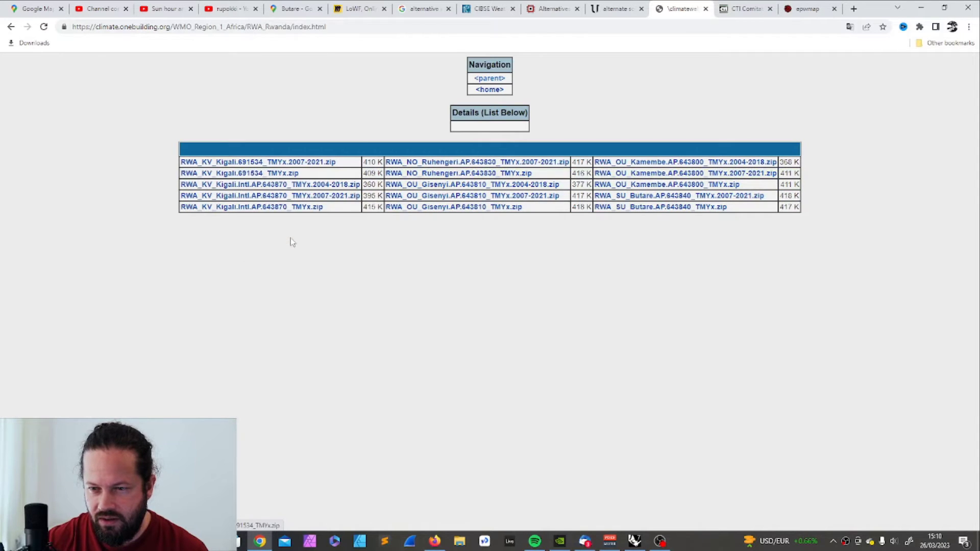
{"action": "key", "text": "alt+Tab"}
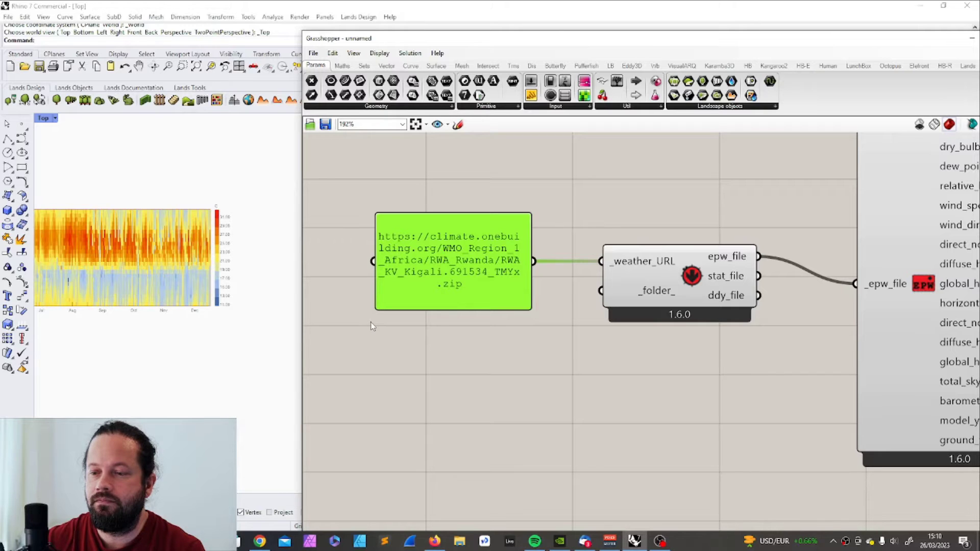
{"action": "left_click", "coordinate": [371, 323]}
Step: Copy the RWA_KV_Kigali.Intl.AP.643870_TMYx.2004-2018.zip link in Chrome, put it in the weather URL panel and inspect the temperature plot in Rhino
{"action": "key", "text": "alt+Tab"}
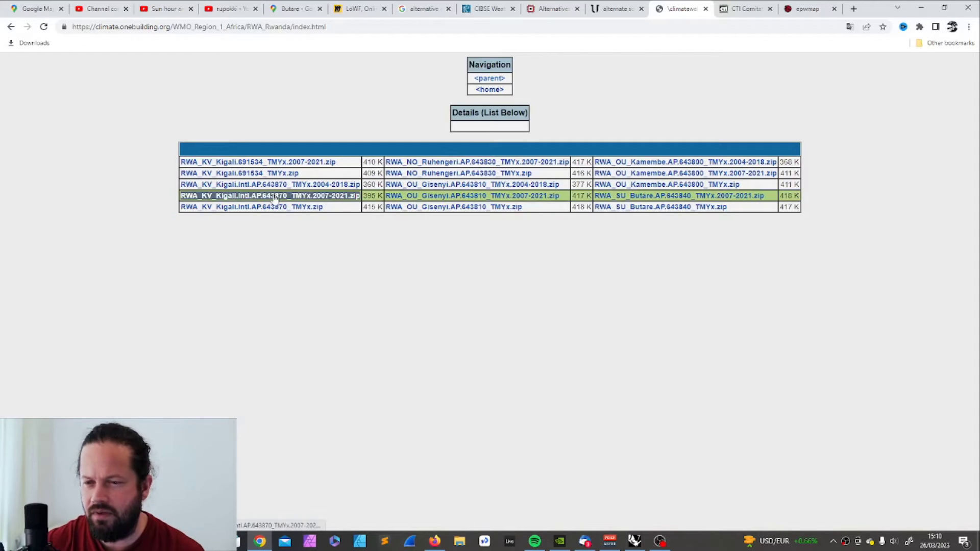
{"action": "right_click", "coordinate": [248, 187]}
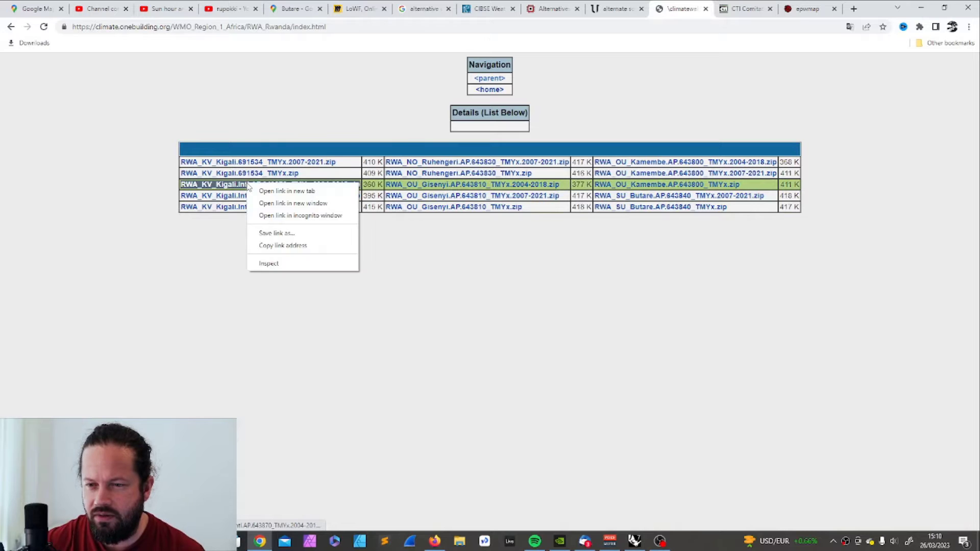
{"action": "left_click", "coordinate": [292, 246]}
{"action": "key", "text": "alt+Tab"}
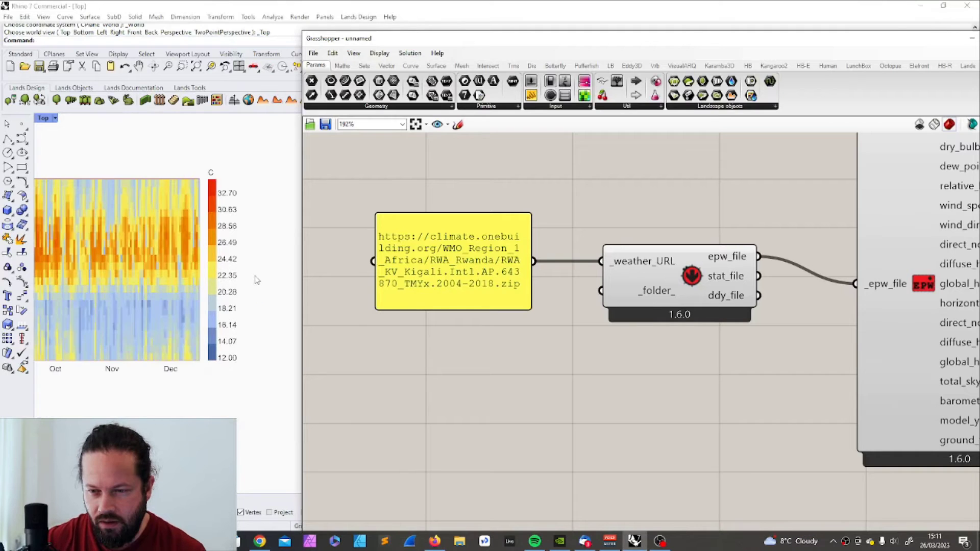
{"action": "scroll", "coordinate": [257, 280], "scroll_direction": "down", "scroll_amount": 3}
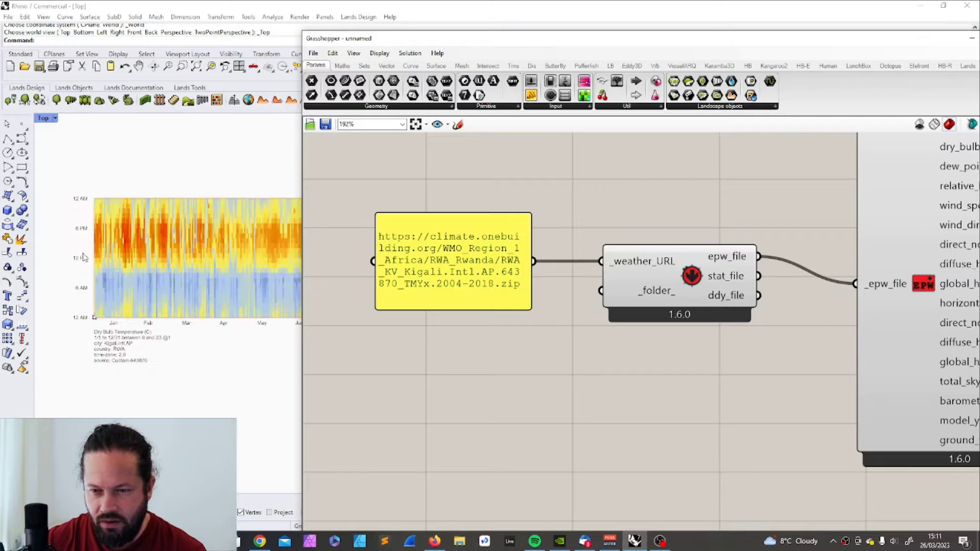
{"action": "scroll", "coordinate": [230, 271], "scroll_direction": "down", "scroll_amount": 2}
{"action": "scroll", "coordinate": [233, 276], "scroll_direction": "up", "scroll_amount": 3}
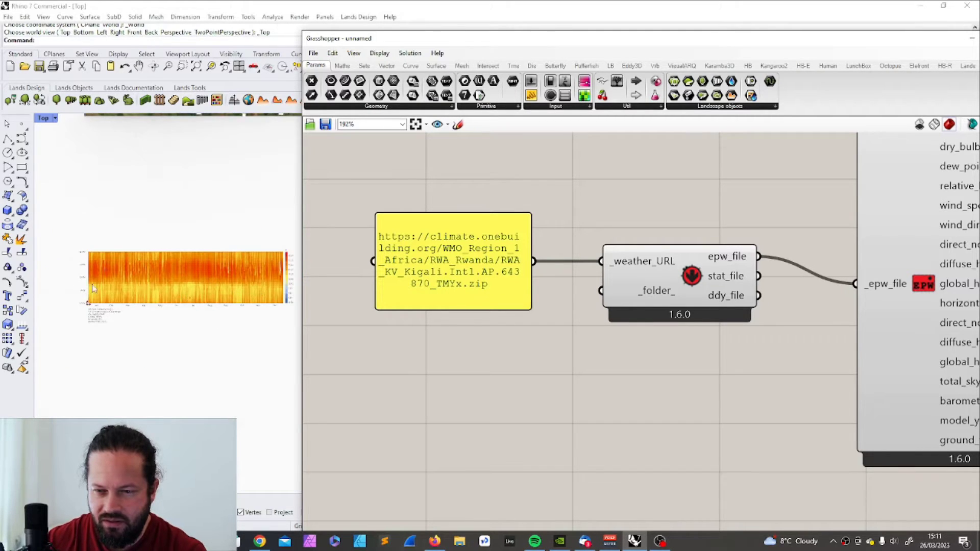
{"action": "scroll", "coordinate": [113, 289], "scroll_direction": "up", "scroll_amount": 2}
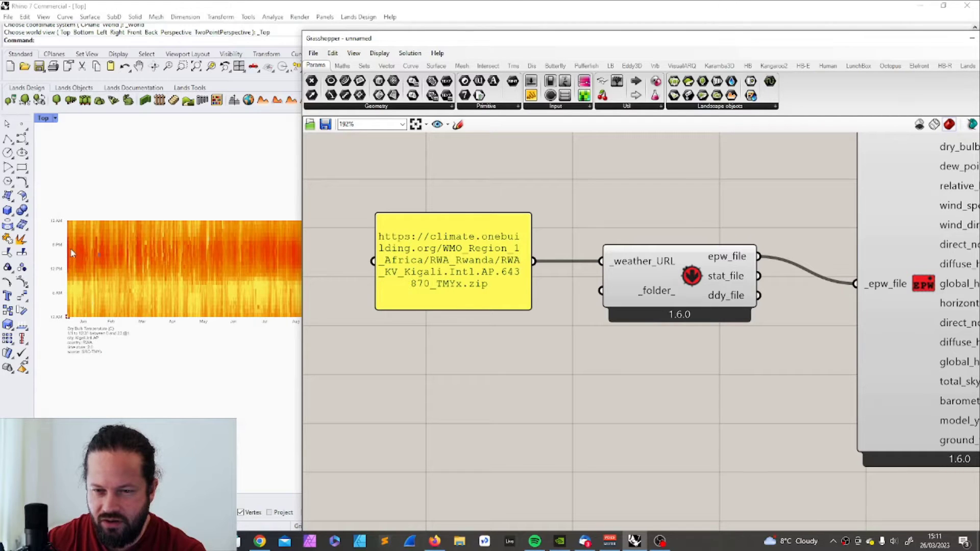
{"action": "scroll", "coordinate": [73, 255], "scroll_direction": "down", "scroll_amount": 4}
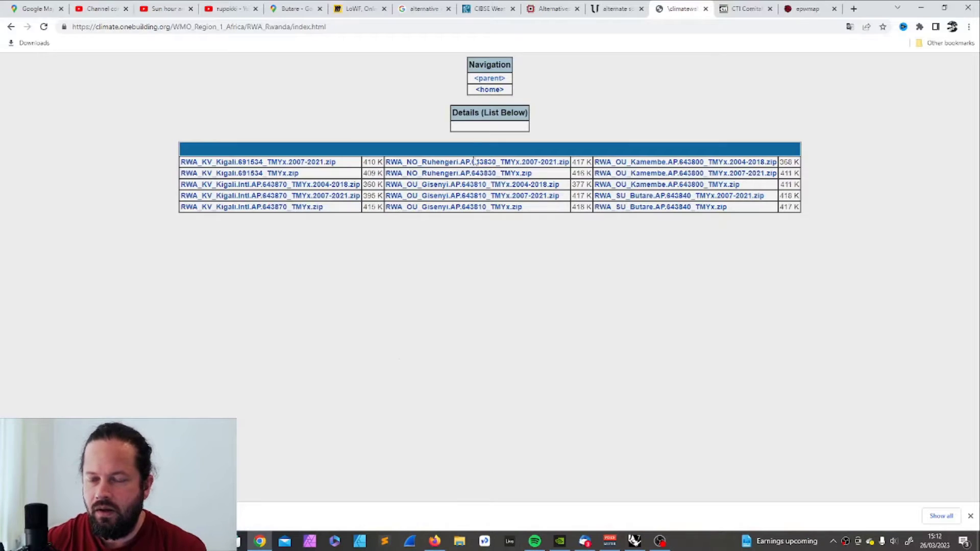
Step: Copy the RWA_OU_Gisenyi.AP.643810_TMYx.2007-2021.zip link in Chrome, put it in the weather URL panel and inspect the temperature plot in Rhino
{"action": "right_click", "coordinate": [468, 199]}
{"action": "left_click", "coordinate": [512, 257]}
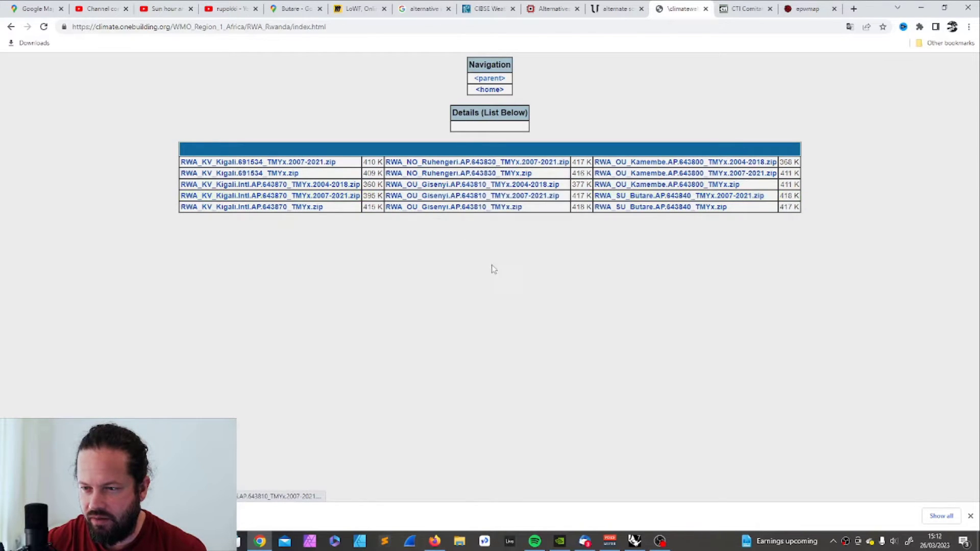
{"action": "key", "text": "alt+Tab"}
{"action": "left_click", "coordinate": [467, 293]}
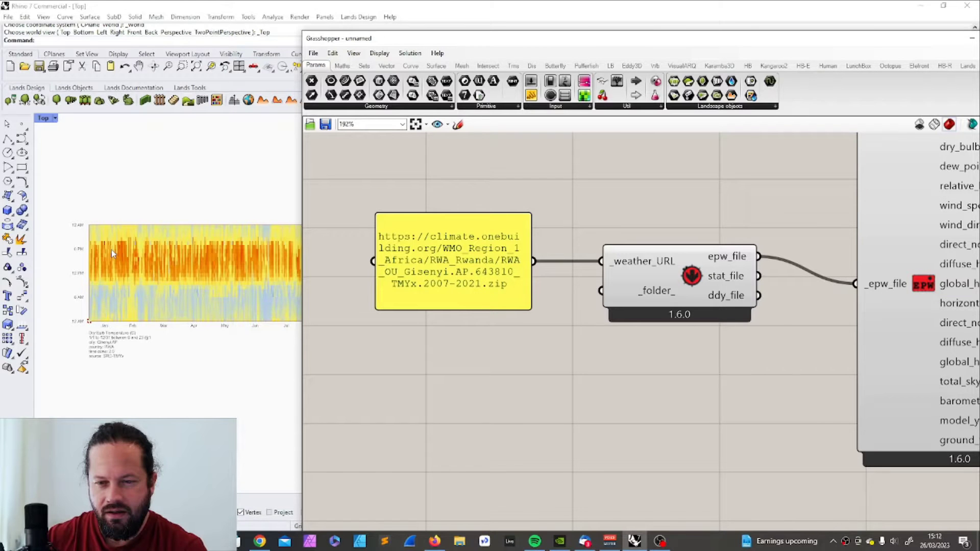
{"action": "scroll", "coordinate": [111, 249], "scroll_direction": "down", "scroll_amount": 6}
{"action": "scroll", "coordinate": [195, 258], "scroll_direction": "up", "scroll_amount": 8}
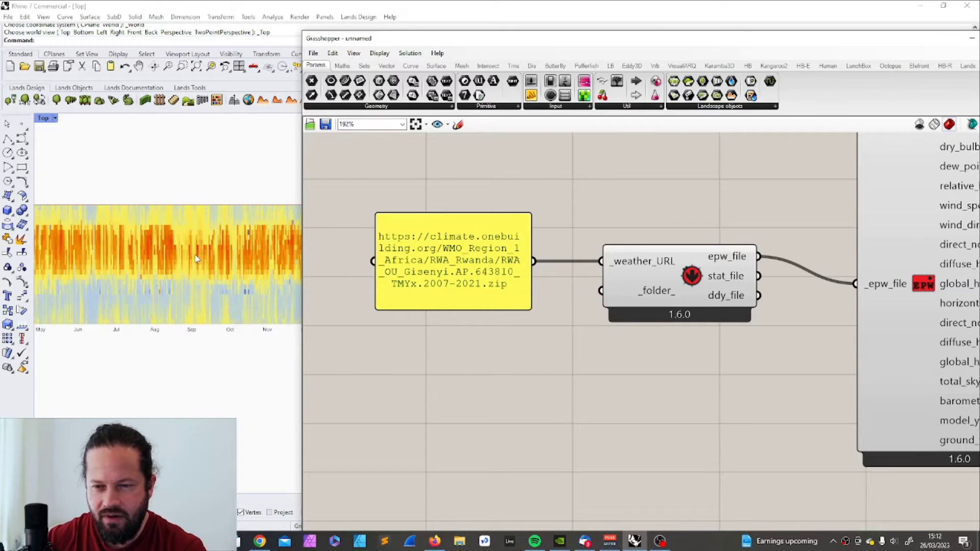
{"action": "scroll", "coordinate": [197, 259], "scroll_direction": "down", "scroll_amount": 3}
{"action": "scroll", "coordinate": [91, 249], "scroll_direction": "up", "scroll_amount": 3}
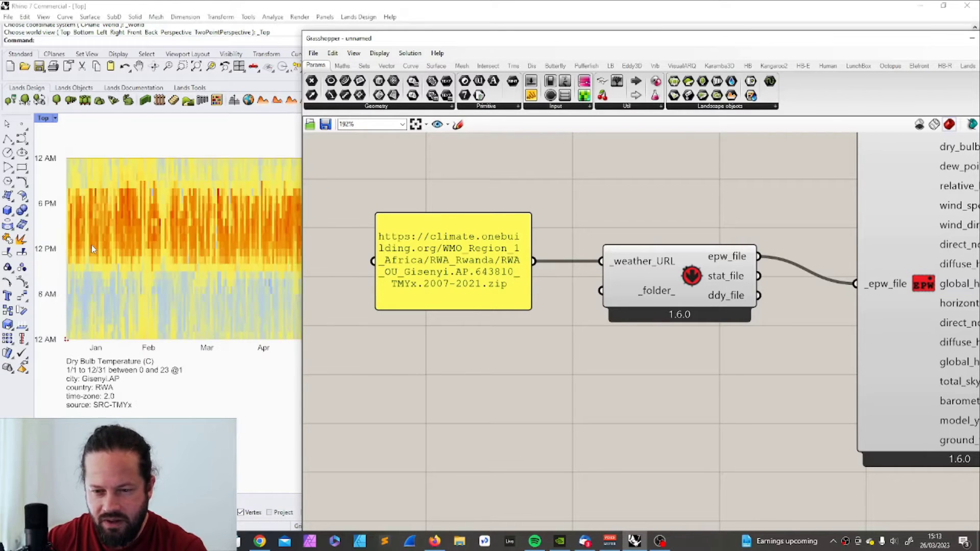
Step: Copy the RWA_KV_Kigali.Intl.AP.643870_TMYx.2007-2021.zip link in Chrome, put it in the weather URL panel and inspect the temperature plot in Rhino
{"action": "key", "text": "alt+Tab"}
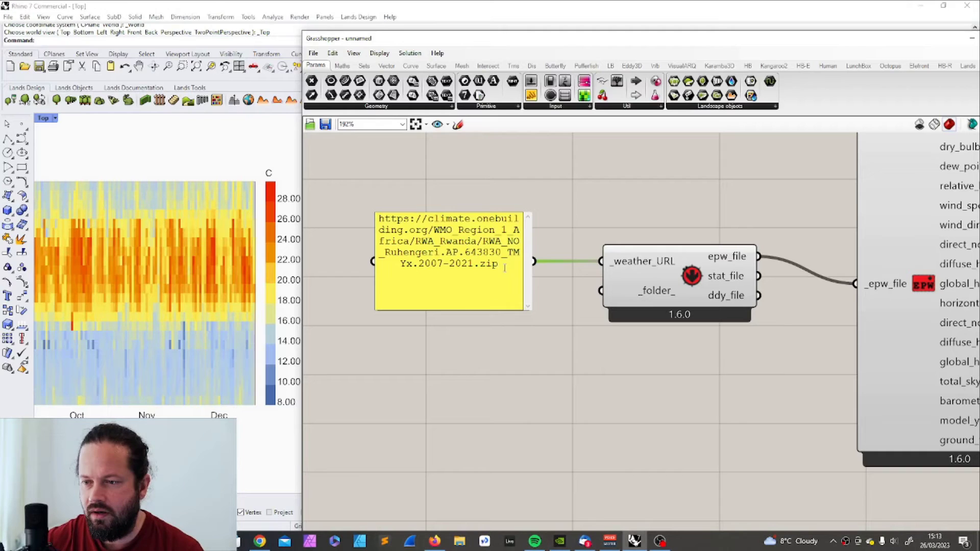
{"action": "left_click_drag", "start_coordinate": [501, 264], "coordinate": [276, 202]}
{"action": "key", "text": "ctrl+v"}
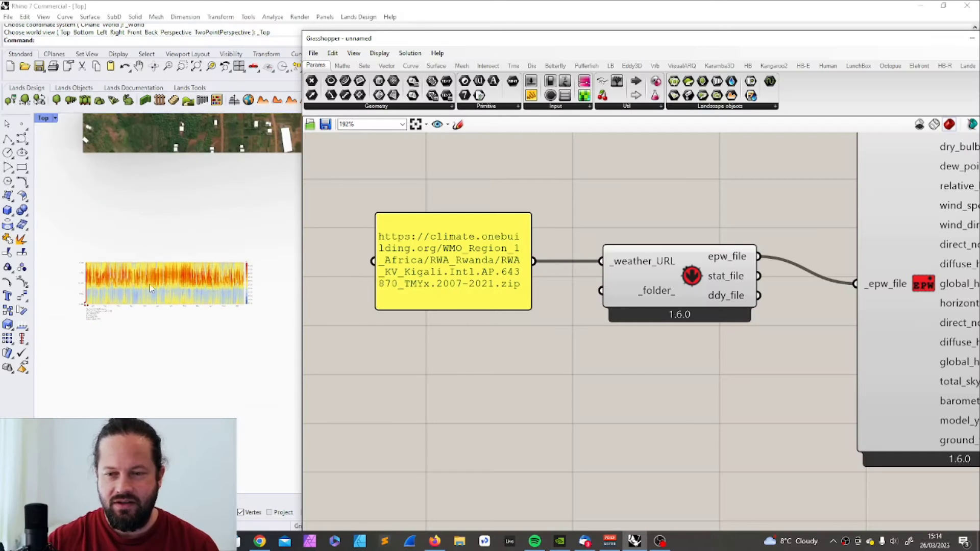
{"action": "scroll", "coordinate": [132, 320], "scroll_direction": "up", "scroll_amount": 3}
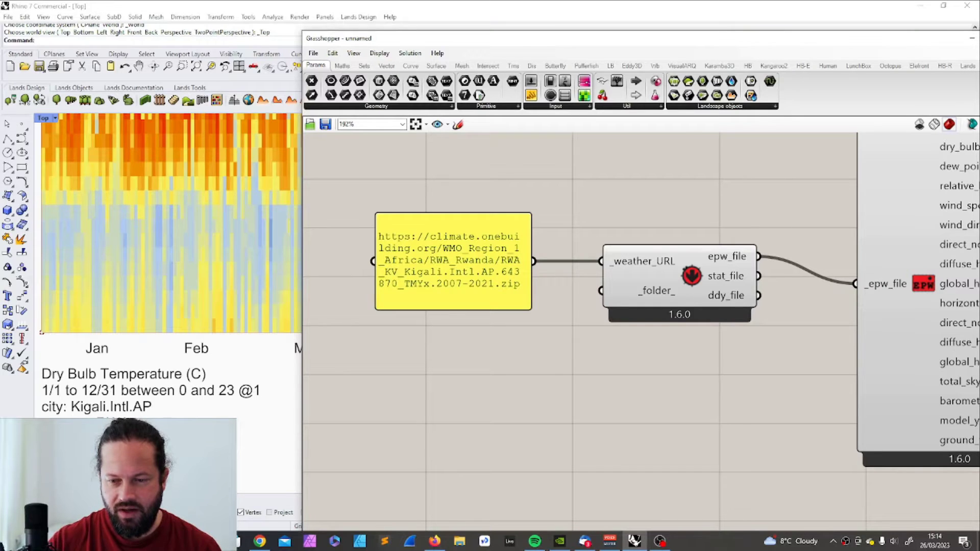
{"action": "scroll", "coordinate": [52, 373], "scroll_direction": "down", "scroll_amount": 20}
{"action": "scroll", "coordinate": [462, 276], "scroll_direction": "down", "scroll_amount": 5}
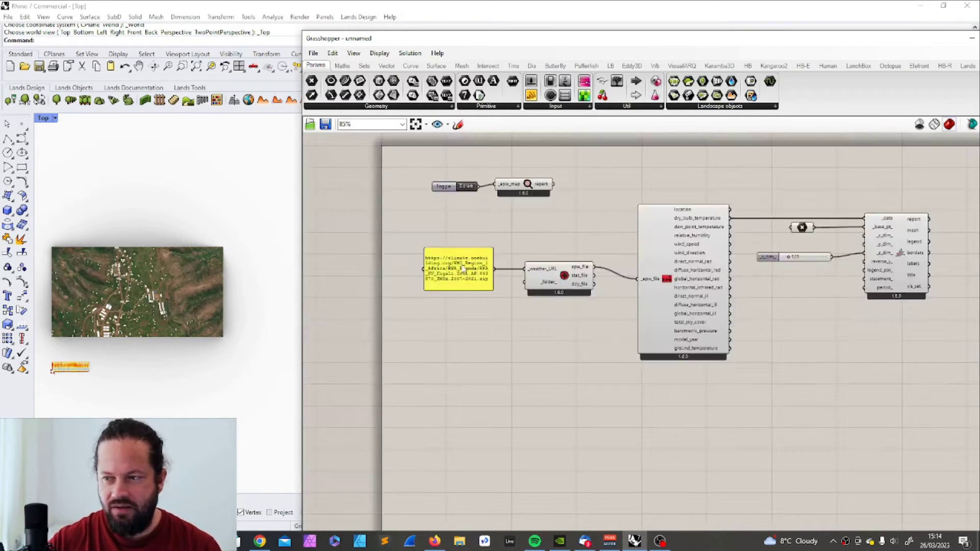
Step: Move the z_dim slider closer to the z_dim input of the LB Hourly Plot component
{"action": "right_click_drag", "start_coordinate": [834, 221], "coordinate": [716, 186]}
{"action": "scroll", "coordinate": [716, 187], "scroll_direction": "up", "scroll_amount": 3}
{"action": "right_click_drag", "start_coordinate": [580, 228], "coordinate": [535, 241]}
{"action": "scroll", "coordinate": [759, 243], "scroll_direction": "up", "scroll_amount": 3}
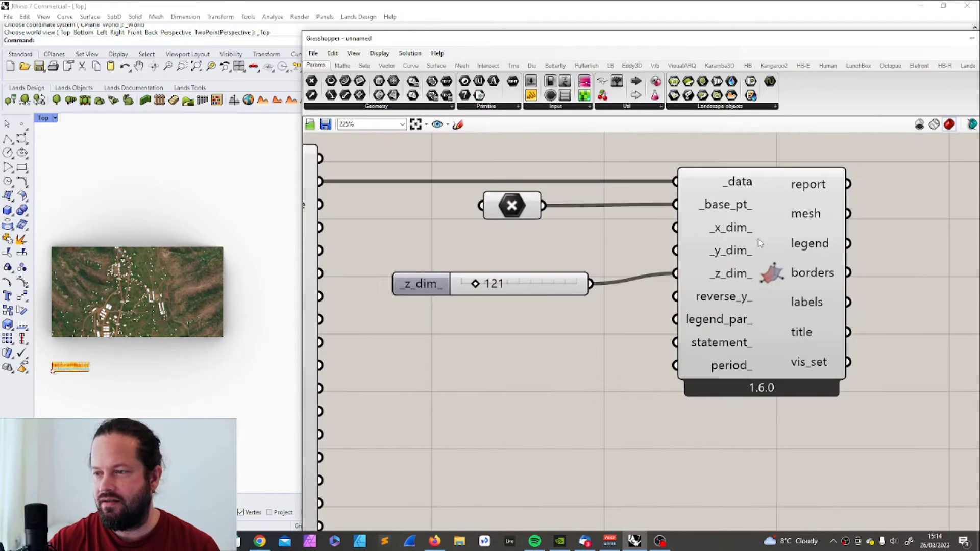
{"action": "left_click_drag", "start_coordinate": [538, 281], "coordinate": [573, 272]}
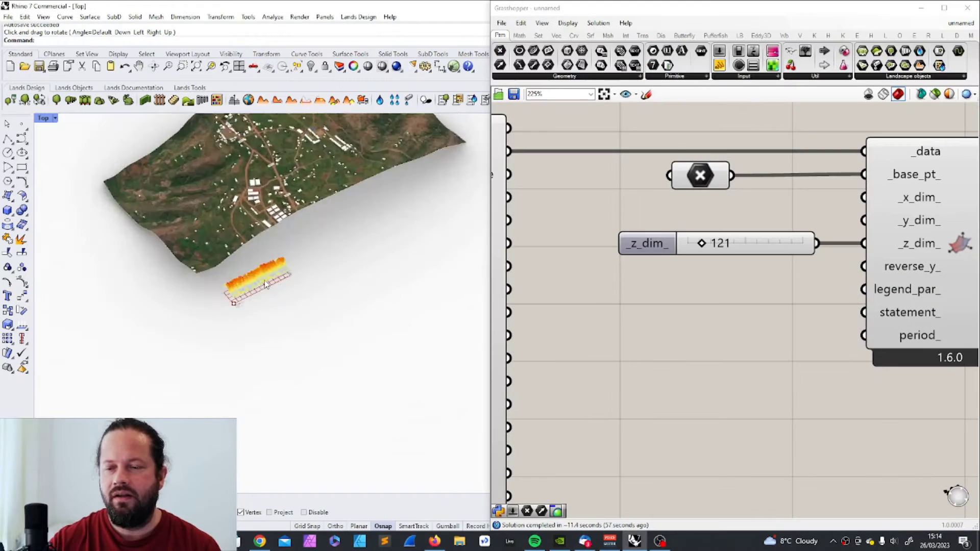
Step: Examine the extruded hourly temperature plot beside the site terrain in Rhino from tilted views
{"action": "right_click_drag", "start_coordinate": [264, 280], "coordinate": [192, 290], "text": "ctrl+shift"}
{"action": "scroll", "coordinate": [254, 280], "scroll_direction": "up", "scroll_amount": 4}
{"action": "scroll", "coordinate": [265, 278], "scroll_direction": "down", "scroll_amount": 4}
{"action": "scroll", "coordinate": [274, 280], "scroll_direction": "down", "scroll_amount": 10}
{"action": "scroll", "coordinate": [160, 278], "scroll_direction": "up", "scroll_amount": 12}
{"action": "scroll", "coordinate": [173, 276], "scroll_direction": "up", "scroll_amount": 2}
{"action": "scroll", "coordinate": [173, 275], "scroll_direction": "down", "scroll_amount": 6}
{"action": "scroll", "coordinate": [281, 265], "scroll_direction": "down", "scroll_amount": 12}
{"action": "scroll", "coordinate": [213, 238], "scroll_direction": "up", "scroll_amount": 5}
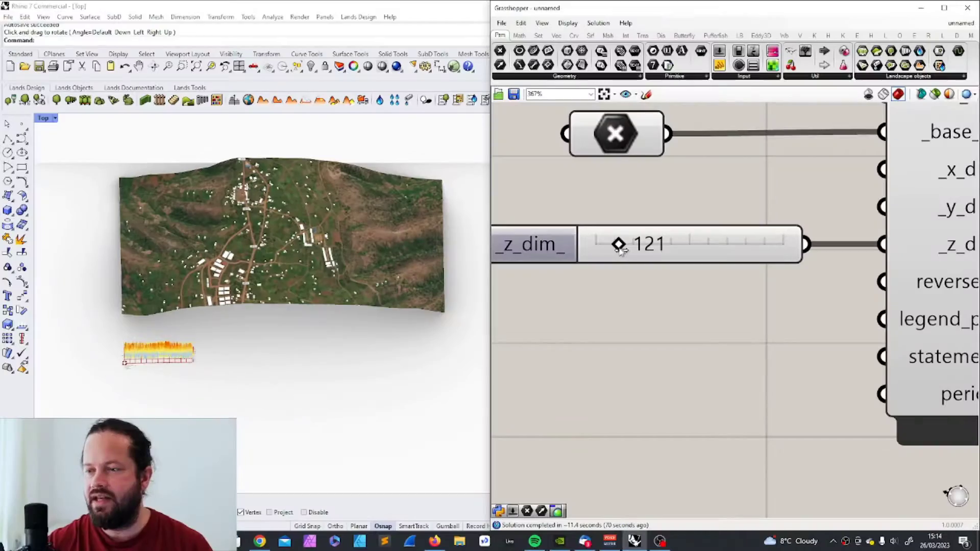
Step: Set the z_dim slider to 72 and check the plot's extrusion height against the terrain in Rhino
{"action": "left_click_drag", "start_coordinate": [619, 249], "coordinate": [613, 250]}
{"action": "right_click_drag", "start_coordinate": [177, 356], "coordinate": [228, 341]}
{"action": "scroll", "coordinate": [190, 304], "scroll_direction": "down", "scroll_amount": 7}
{"action": "right_click_drag", "start_coordinate": [284, 331], "coordinate": [346, 292]}
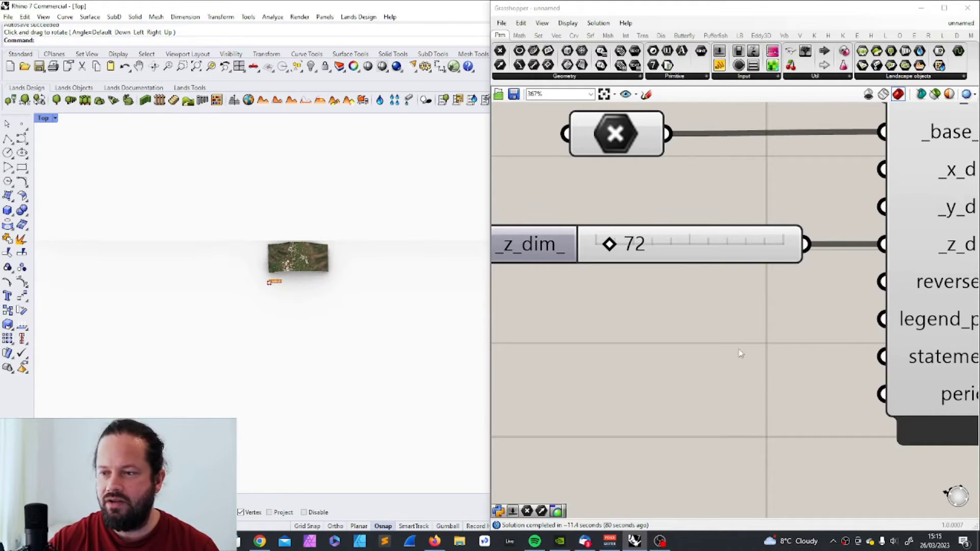
Step: Shift the z_dim slider next to the LB Hourly Plot component and inspect the extruded temperature plot in Rhino
{"action": "left_click", "coordinate": [699, 337]}
{"action": "scroll", "coordinate": [674, 325], "scroll_direction": "down", "scroll_amount": 4}
{"action": "right_click_drag", "start_coordinate": [955, 299], "coordinate": [816, 308]}
{"action": "scroll", "coordinate": [784, 301], "scroll_direction": "up", "scroll_amount": 3}
{"action": "scroll", "coordinate": [719, 306], "scroll_direction": "down", "scroll_amount": 4}
{"action": "left_click_drag", "start_coordinate": [715, 322], "coordinate": [780, 320]}
{"action": "left_click_drag", "start_coordinate": [569, 293], "coordinate": [614, 292]}
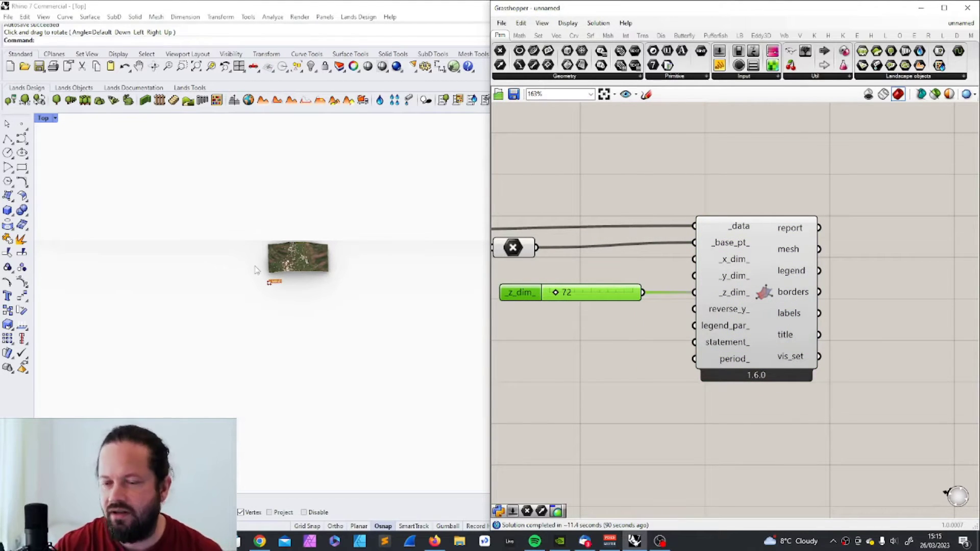
{"action": "scroll", "coordinate": [256, 269], "scroll_direction": "up", "scroll_amount": 5}
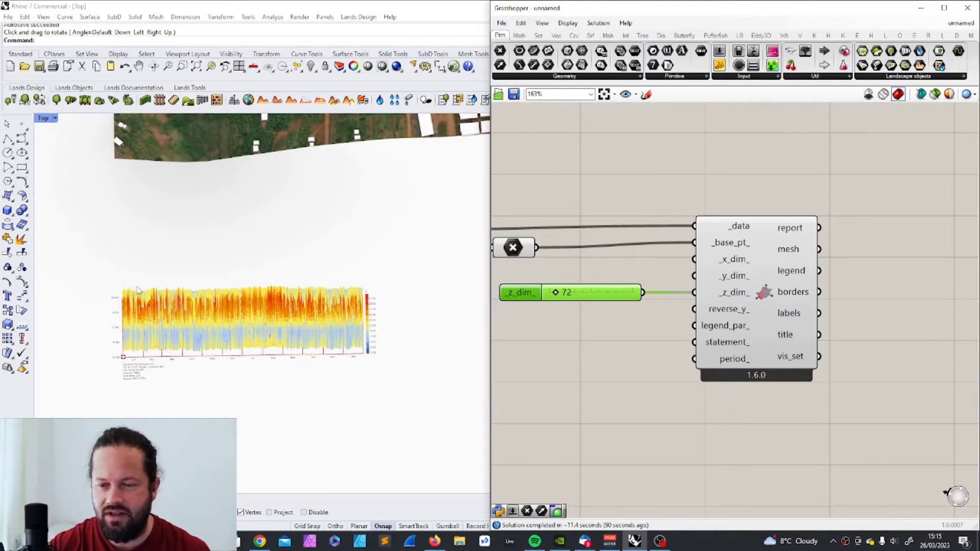
{"action": "scroll", "coordinate": [138, 291], "scroll_direction": "down", "scroll_amount": 4}
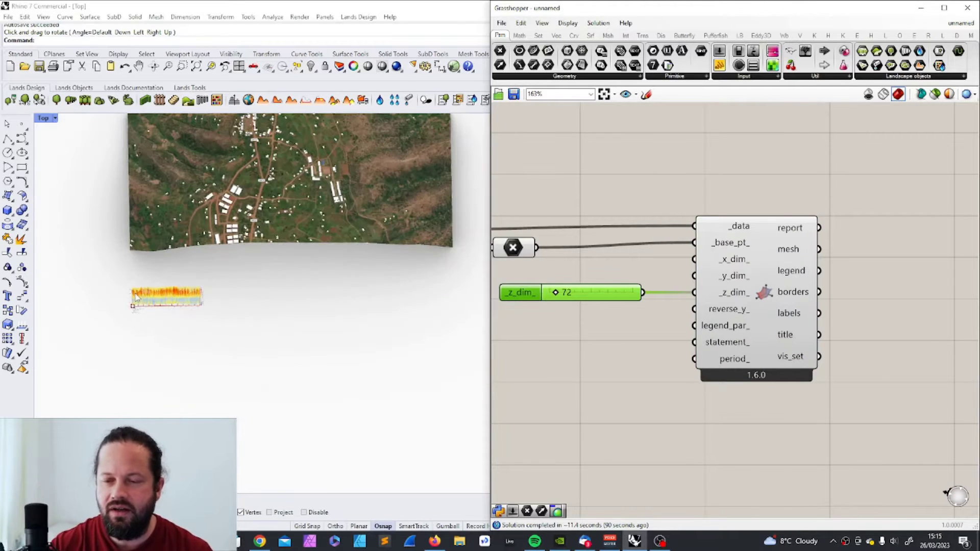
Step: Move the base point parameter closer to the LB Hourly Plot component and shift the EPW import component slightly up
{"action": "left_click", "coordinate": [628, 367]}
{"action": "scroll", "coordinate": [811, 227], "scroll_direction": "down", "scroll_amount": 2}
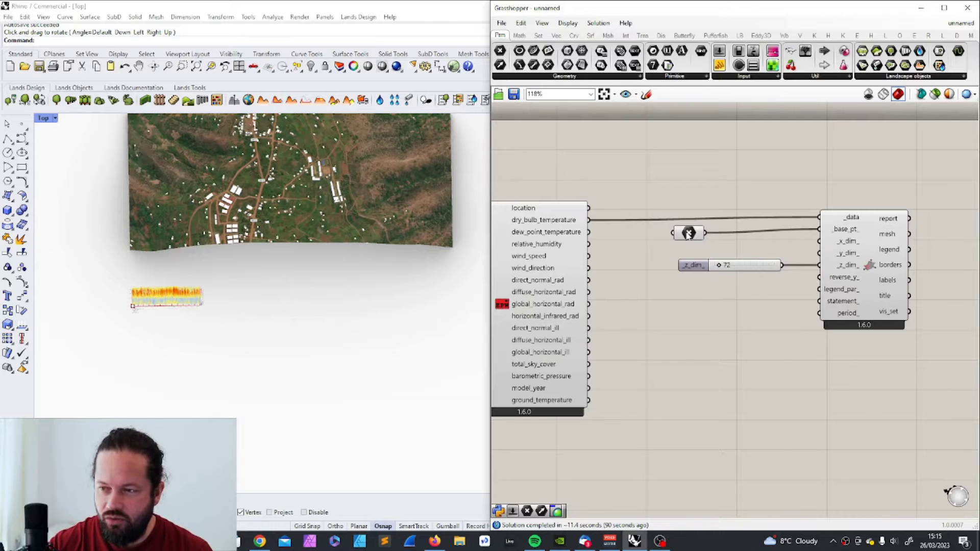
{"action": "left_click_drag", "start_coordinate": [548, 222], "coordinate": [550, 205]}
{"action": "left_click_drag", "start_coordinate": [698, 238], "coordinate": [781, 240]}
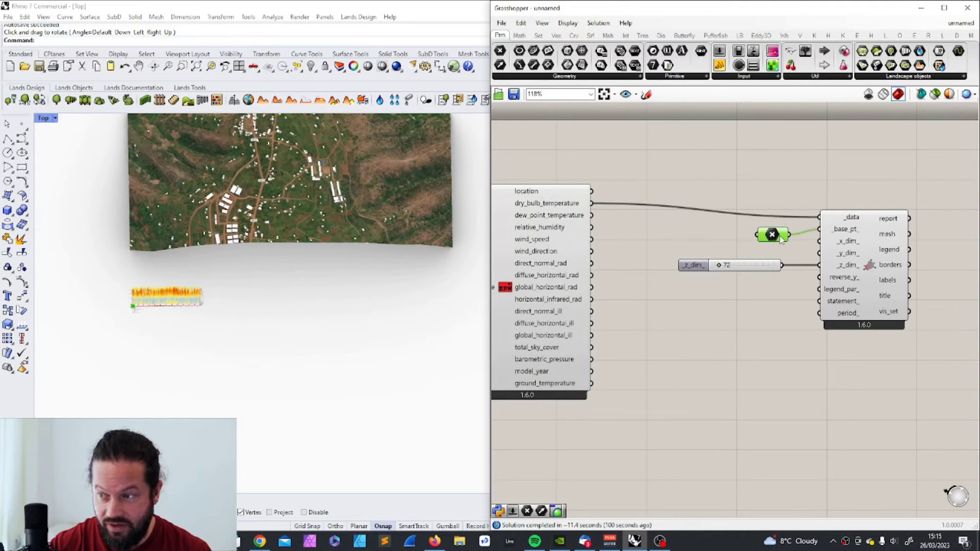
Step: Add an LB Direct Sun Hours component below the LB Hourly Plot component
{"action": "left_click_drag", "start_coordinate": [831, 11], "coordinate": [674, 11]}
{"action": "left_click", "coordinate": [582, 35]}
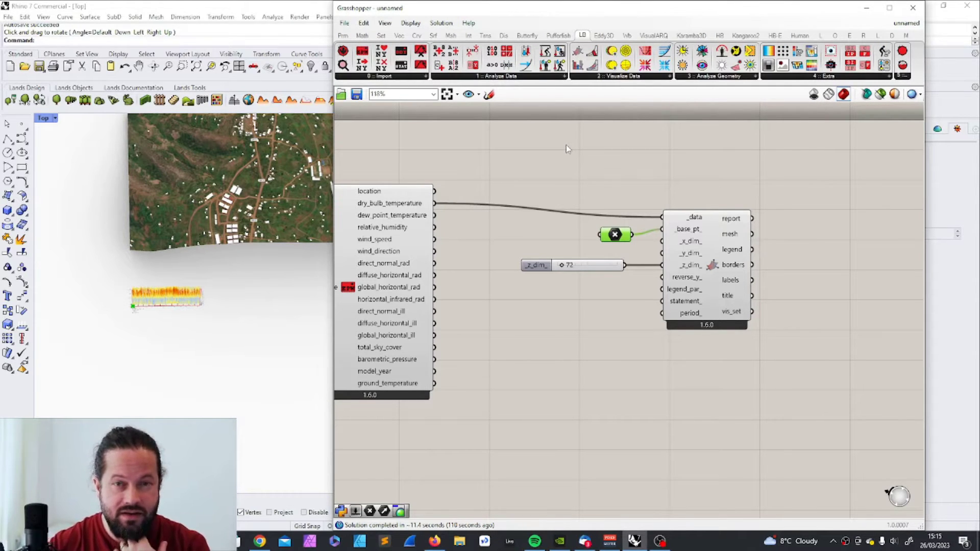
{"action": "left_click", "coordinate": [629, 78]}
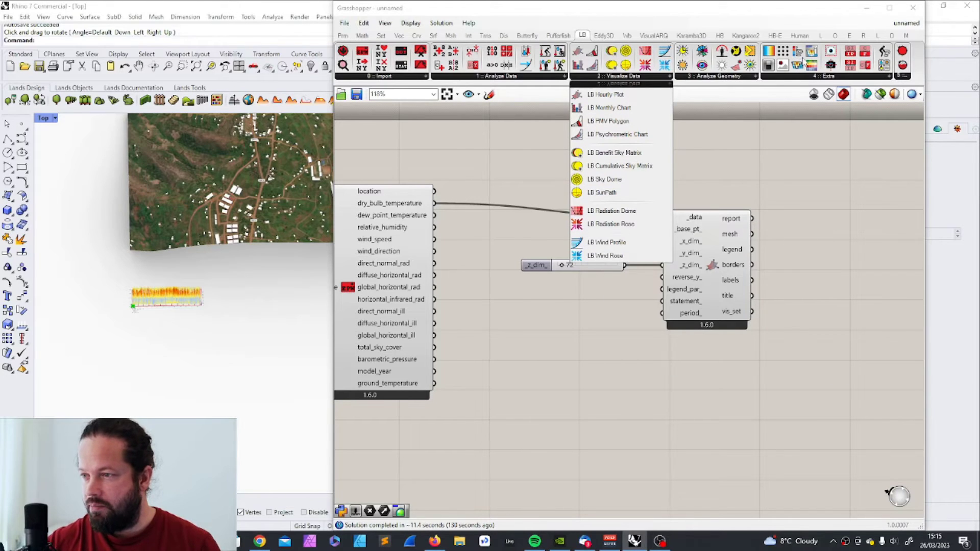
{"action": "left_click", "coordinate": [728, 80]}
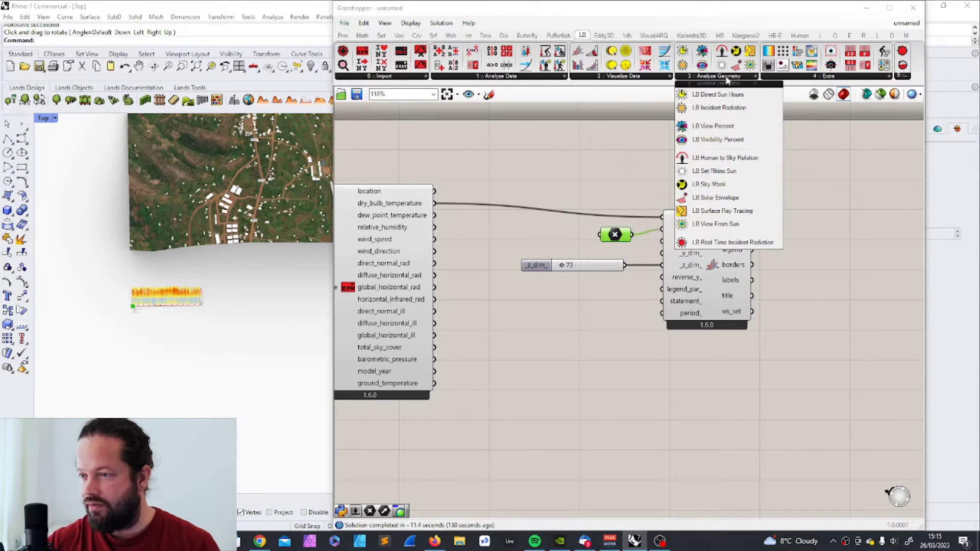
{"action": "left_click", "coordinate": [721, 96]}
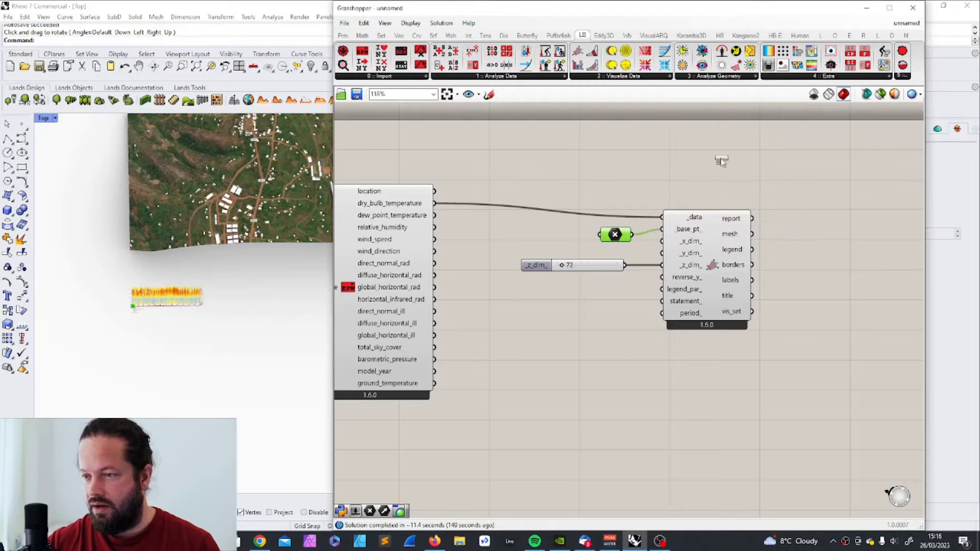
{"action": "left_click", "coordinate": [635, 408]}
{"action": "scroll", "coordinate": [634, 336], "scroll_direction": "down", "scroll_amount": 2}
{"action": "scroll", "coordinate": [643, 383], "scroll_direction": "up", "scroll_amount": 2}
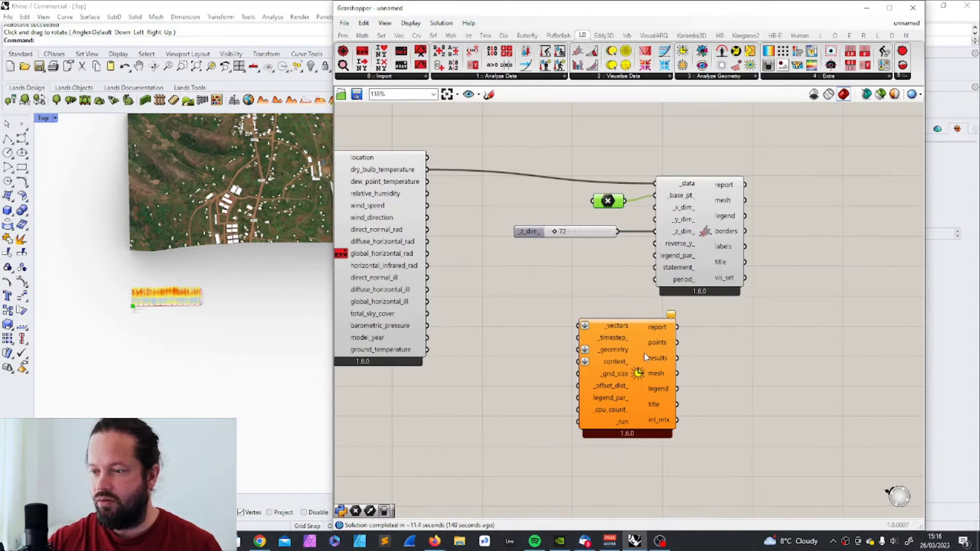
{"action": "left_click_drag", "start_coordinate": [645, 360], "coordinate": [705, 367]}
Step: Add an LB SunPath component and arrange it to the left of the LB Direct Sun Hours component
{"action": "left_click", "coordinate": [621, 76]}
{"action": "left_click_drag", "start_coordinate": [609, 199], "coordinate": [529, 440]}
{"action": "scroll", "coordinate": [562, 388], "scroll_direction": "down", "scroll_amount": 2}
{"action": "left_click_drag", "start_coordinate": [668, 329], "coordinate": [682, 336]}
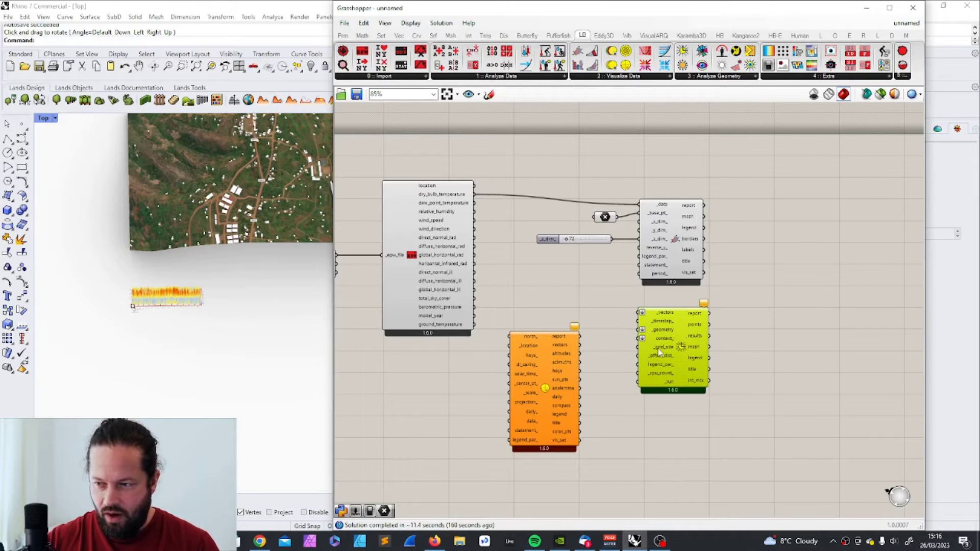
{"action": "left_click_drag", "start_coordinate": [251, 276], "coordinate": [223, 135]}
{"action": "left_click", "coordinate": [222, 136]}
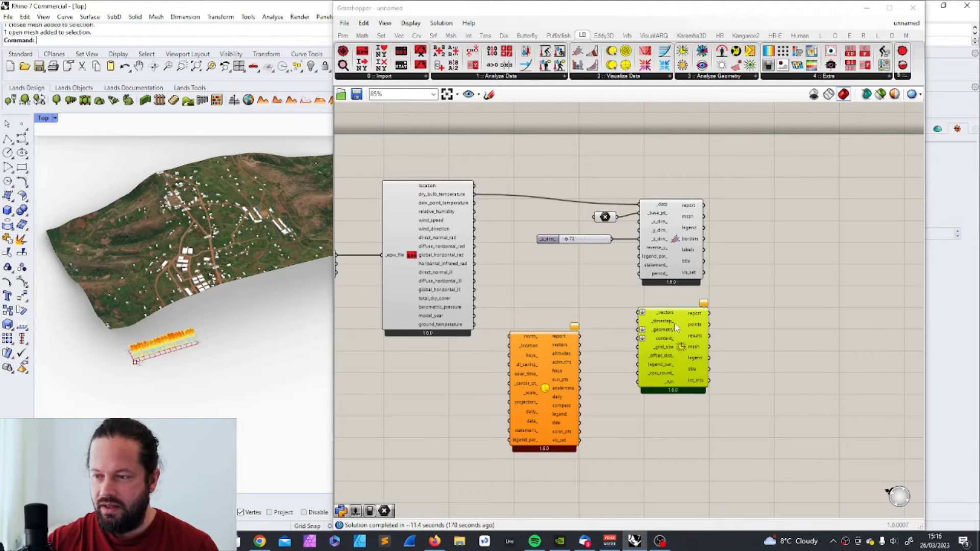
{"action": "mouse_move", "coordinate": [544, 359]}
{"action": "left_mouse_down"}
{"action": "mouse_move", "coordinate": [547, 374]}
{"action": "mouse_move", "coordinate": [560, 366]}
{"action": "left_mouse_up"}
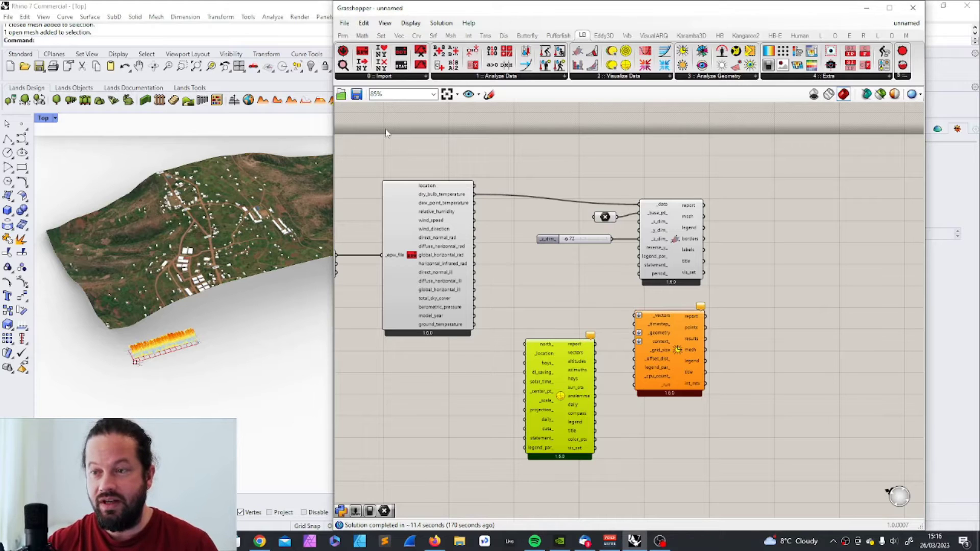
Step: Add an LB Construct Location component below the EPW importer and feed its name input from a panel reading Gikomero
{"action": "left_click", "coordinate": [388, 76]}
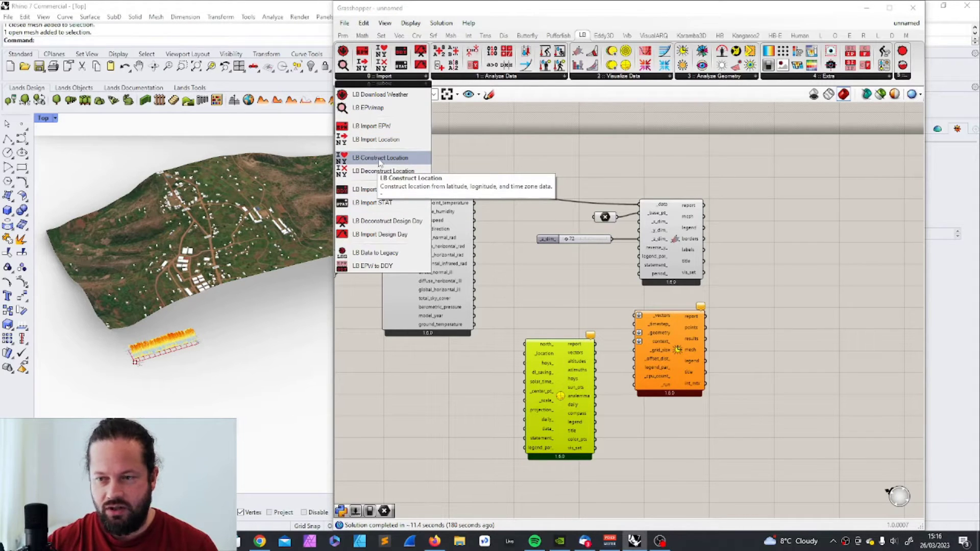
{"action": "left_click", "coordinate": [380, 163]}
{"action": "left_click", "coordinate": [442, 385]}
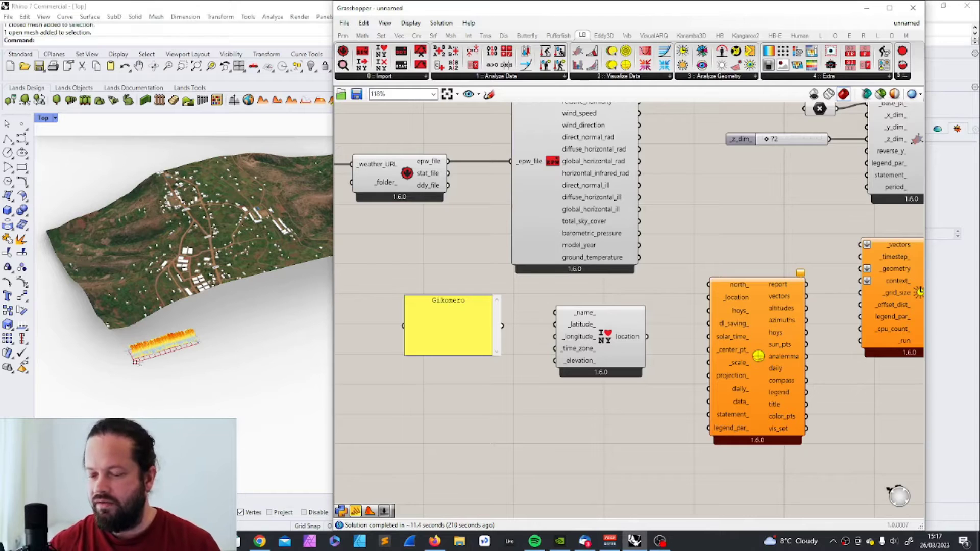
{"action": "left_click_drag", "start_coordinate": [503, 325], "coordinate": [555, 312]}
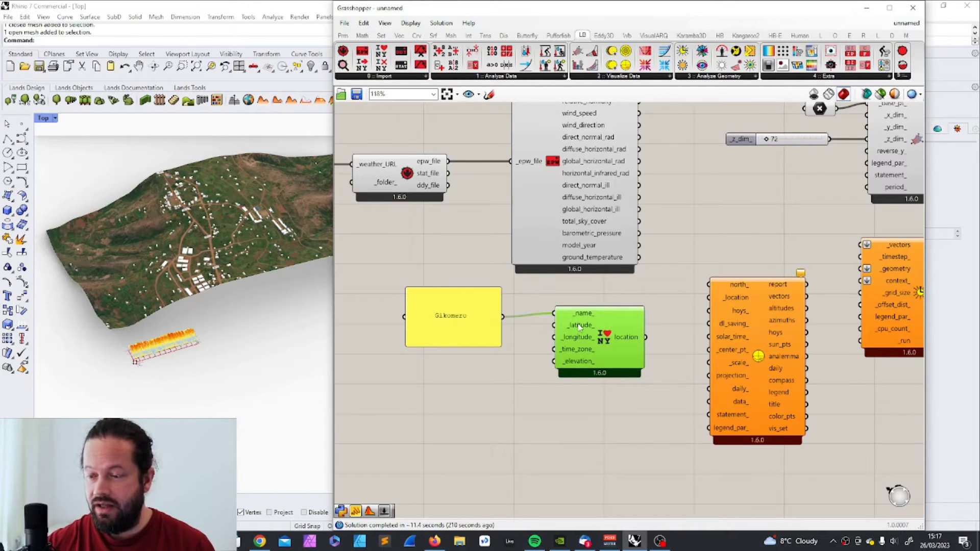
{"action": "mouse_move", "coordinate": [580, 327]}
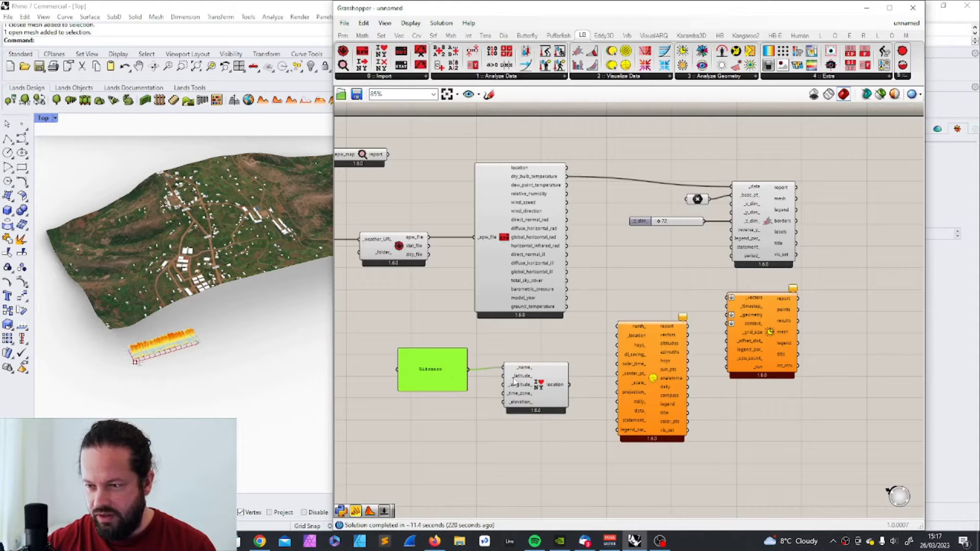
{"action": "mouse_move", "coordinate": [514, 378]}
{"action": "left_mouse_down"}
{"action": "mouse_move", "coordinate": [514, 389]}
{"action": "mouse_move", "coordinate": [504, 381]}
{"action": "left_mouse_up"}
{"action": "left_click_drag", "start_coordinate": [442, 379], "coordinate": [447, 380]}
{"action": "left_click_drag", "start_coordinate": [542, 389], "coordinate": [541, 389]}
{"action": "left_click_drag", "start_coordinate": [470, 383], "coordinate": [472, 383]}
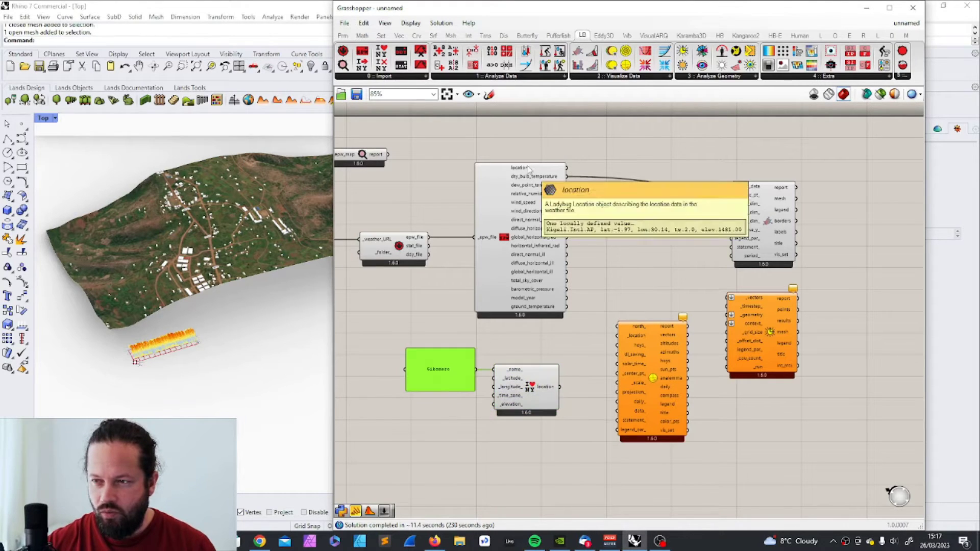
{"action": "double_click", "coordinate": [587, 151]}
{"action": "type", "text": "l"}
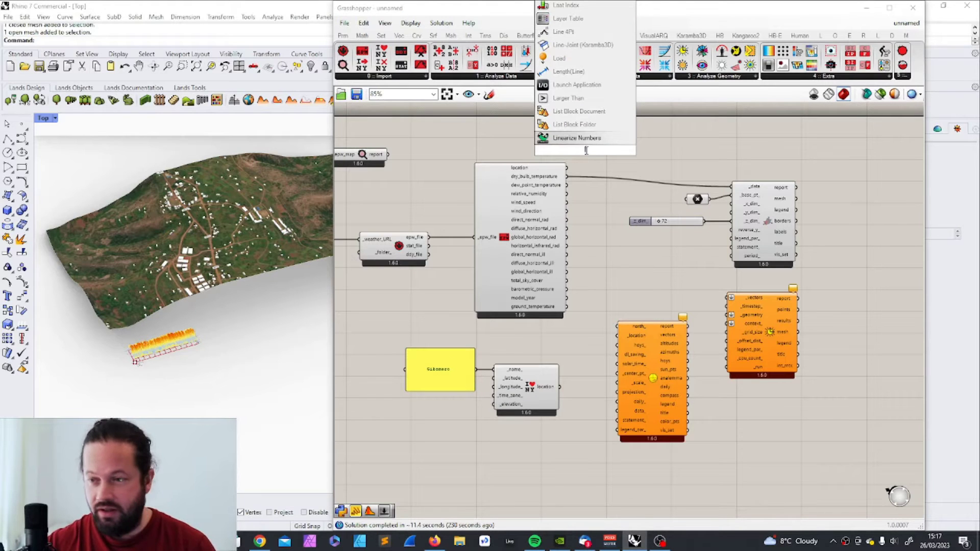
{"action": "key", "text": "BackSpace"}
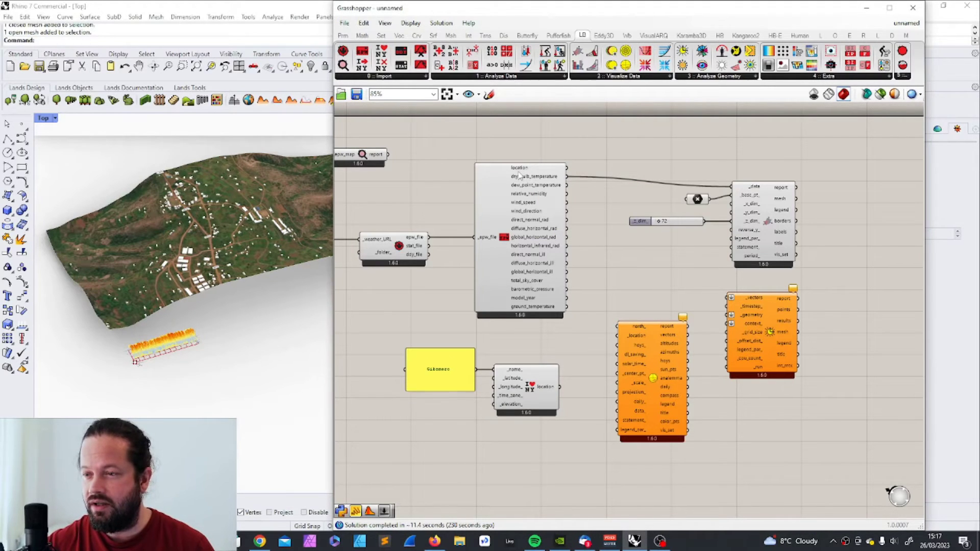
Step: Attach a panel to the EPW importer's location output and read the weather station's location data
{"action": "left_click", "coordinate": [441, 366]}
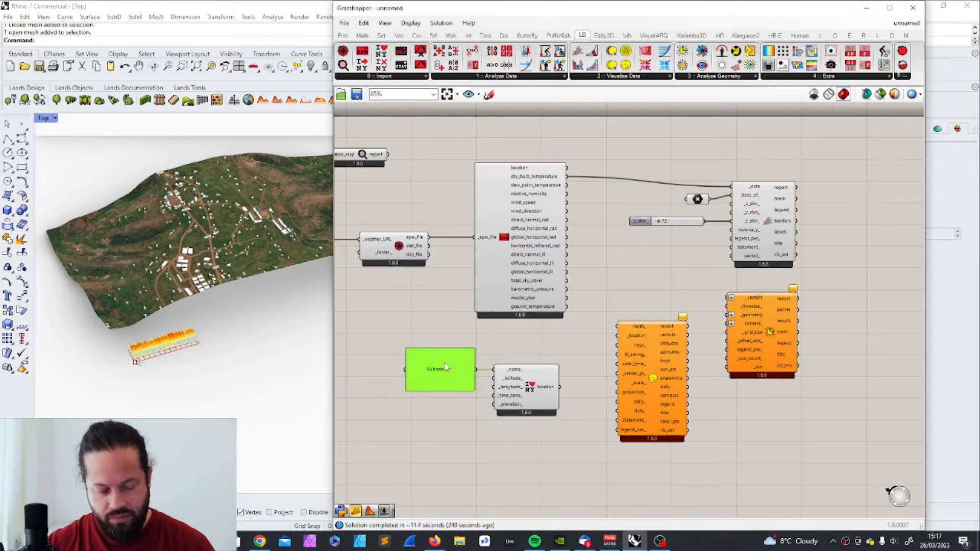
{"action": "left_click_drag", "start_coordinate": [450, 370], "coordinate": [475, 341], "text": "alt"}
{"action": "key", "text": "BackSpace"}
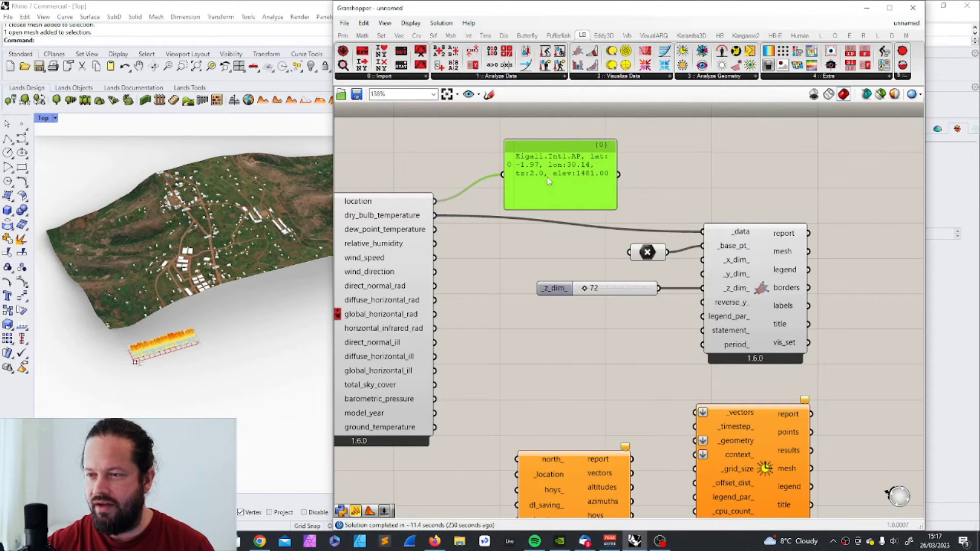
{"action": "right_click_drag", "start_coordinate": [408, 469], "coordinate": [525, 265]}
{"action": "scroll", "coordinate": [512, 349], "scroll_direction": "down", "scroll_amount": 4}
{"action": "scroll", "coordinate": [423, 321], "scroll_direction": "up", "scroll_amount": 1}
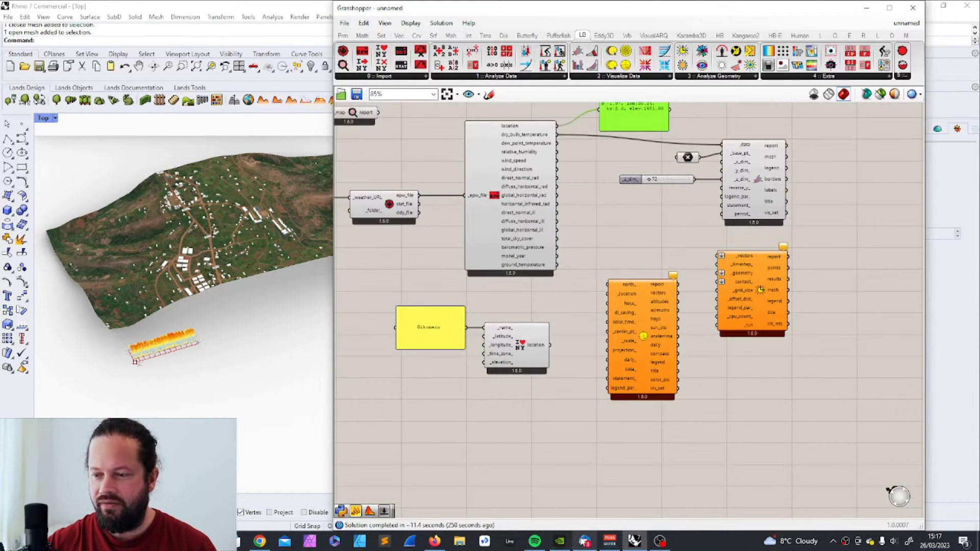
Step: Run the Lands Design Earth scan, and feed latitude -1.88, longitude 30.22 and time zone 2.0 from panels into LB Construct Location
{"action": "mouse_move", "coordinate": [536, 13]}
{"action": "left_mouse_down"}
{"action": "mouse_move", "coordinate": [526, 212]}
{"action": "mouse_move", "coordinate": [551, 23]}
{"action": "left_mouse_up"}
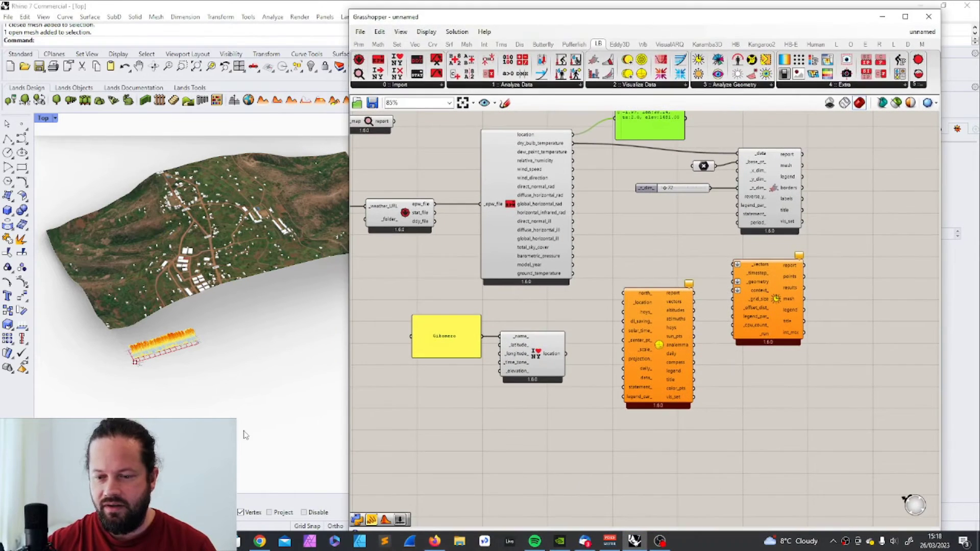
{"action": "left_click", "coordinate": [248, 101]}
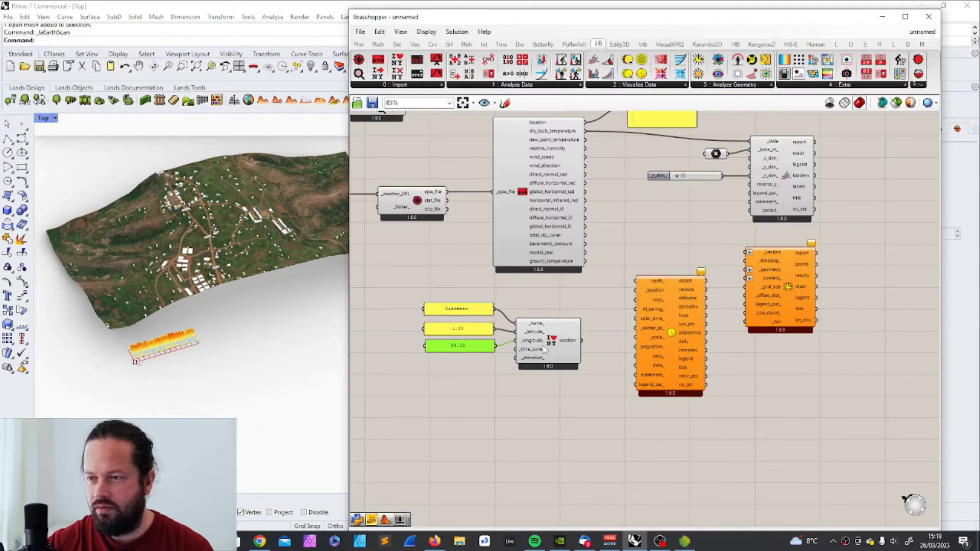
{"action": "scroll", "coordinate": [564, 322], "scroll_direction": "down", "scroll_amount": 3}
{"action": "scroll", "coordinate": [627, 199], "scroll_direction": "up", "scroll_amount": 3}
{"action": "scroll", "coordinate": [548, 264], "scroll_direction": "down", "scroll_amount": 3}
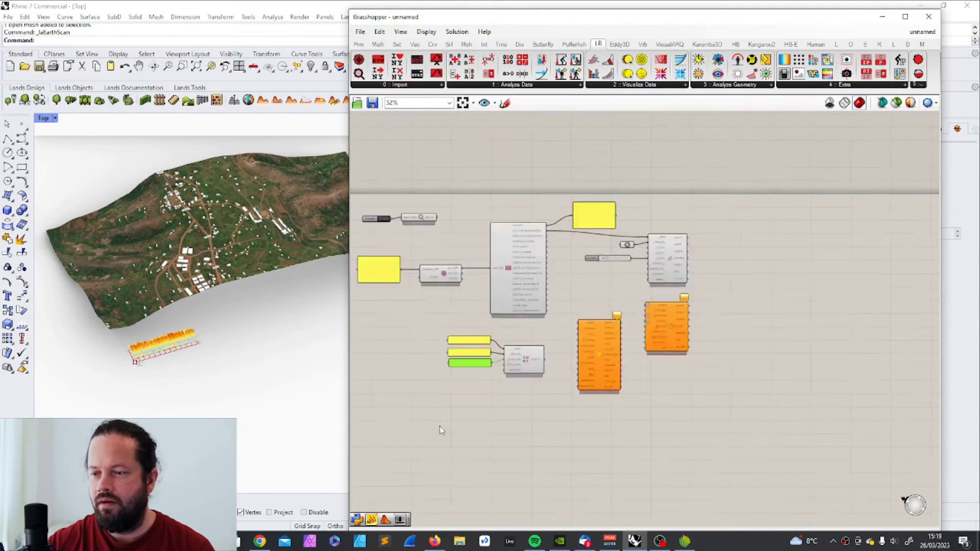
{"action": "scroll", "coordinate": [449, 394], "scroll_direction": "up", "scroll_amount": 4}
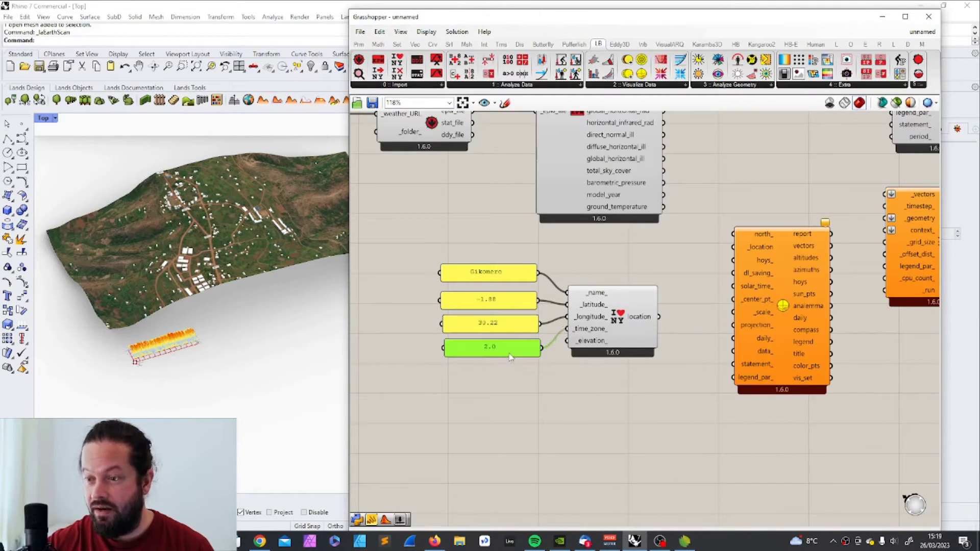
Step: Look up Gikomero's elevation in Google Earth in Chrome, and feed 1880 from a panel into the elevation input of LB Construct Location
{"action": "left_click_drag", "start_coordinate": [643, 317], "coordinate": [656, 307]}
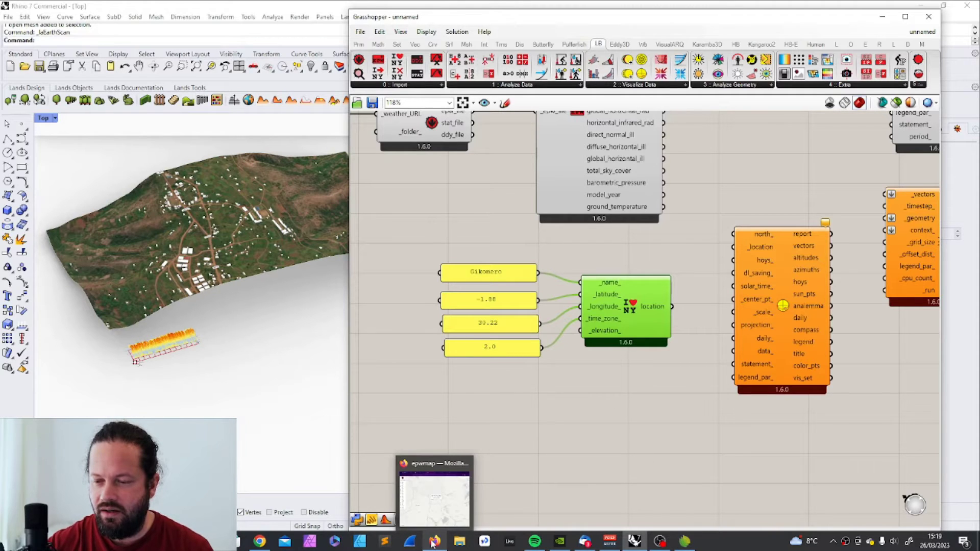
{"action": "left_click", "coordinate": [259, 541]}
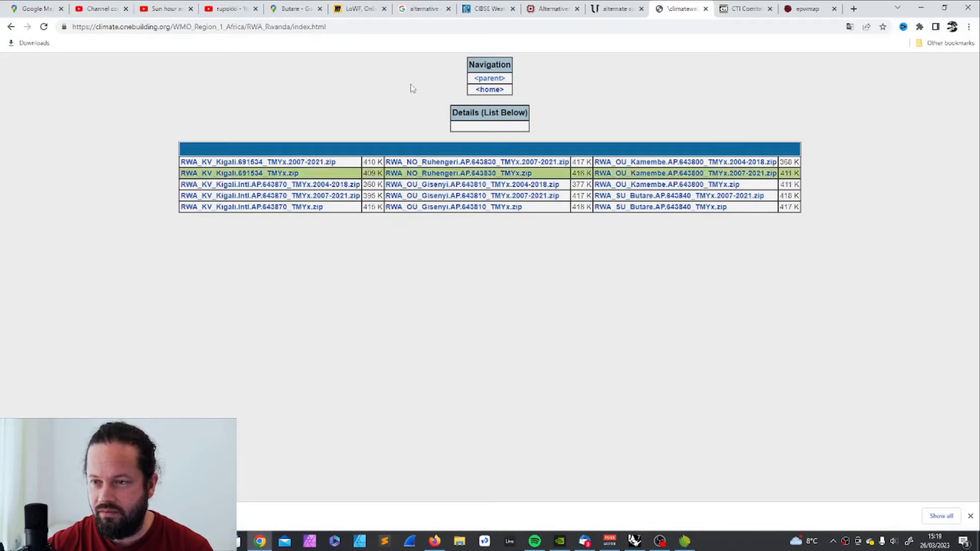
{"action": "left_click", "coordinate": [288, 9]}
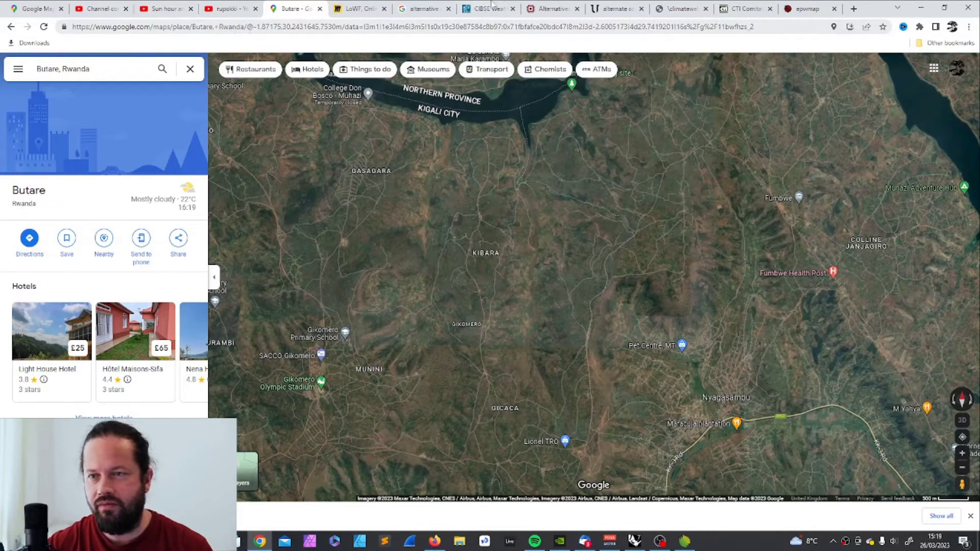
{"action": "left_click", "coordinate": [952, 27]}
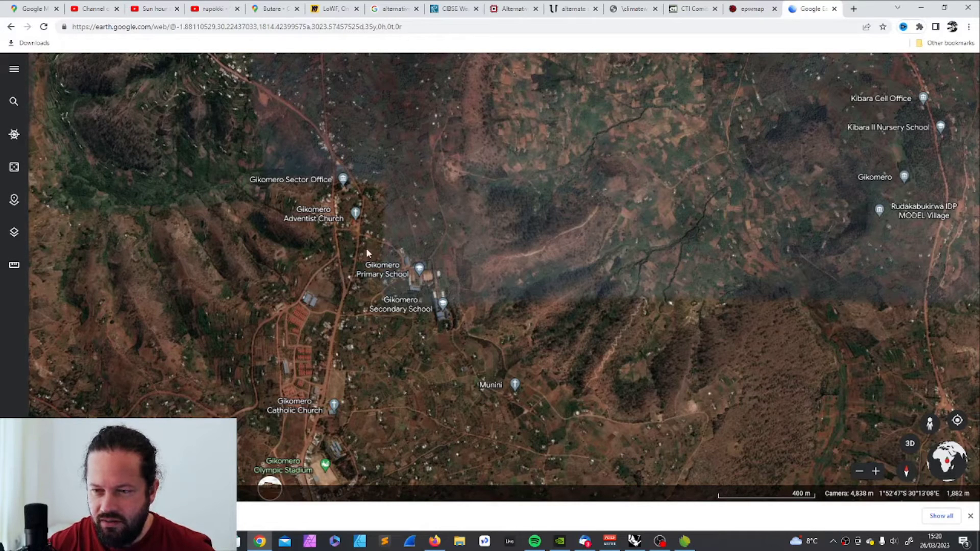
{"action": "left_click_drag", "start_coordinate": [385, 269], "coordinate": [315, 271]}
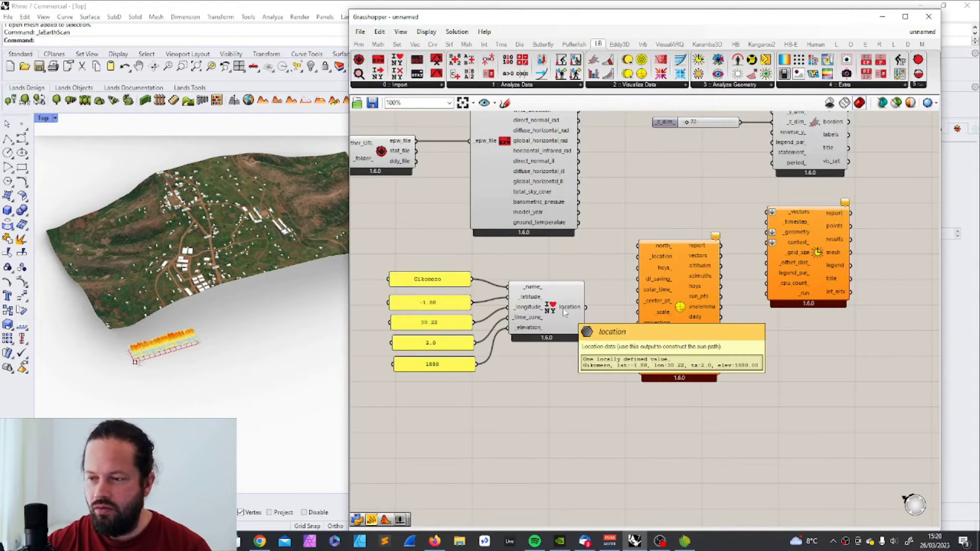
Step: Compare the constructed location's output with the weather station's data using a temporary panel, and delete that panel
{"action": "scroll", "coordinate": [518, 315], "scroll_direction": "down", "scroll_amount": 3}
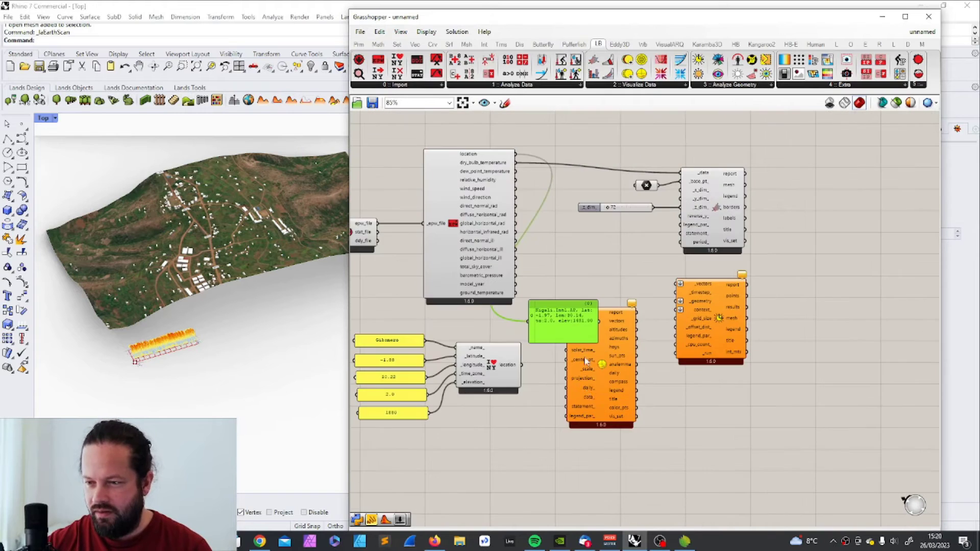
{"action": "scroll", "coordinate": [584, 332], "scroll_direction": "down", "scroll_amount": 2}
{"action": "scroll", "coordinate": [585, 333], "scroll_direction": "up", "scroll_amount": 4}
{"action": "left_click_drag", "start_coordinate": [585, 333], "coordinate": [581, 347]}
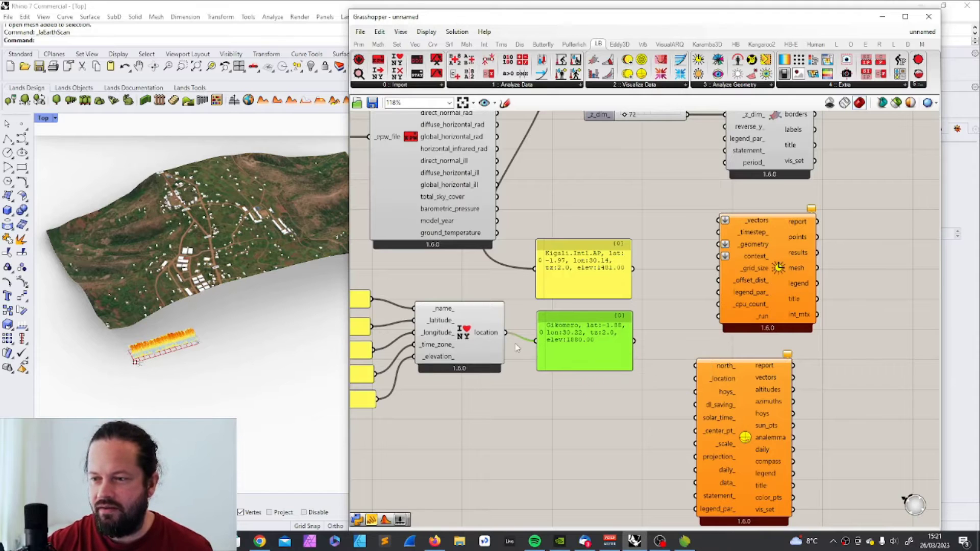
{"action": "scroll", "coordinate": [516, 347], "scroll_direction": "up", "scroll_amount": 2}
{"action": "key", "text": "Delete"}
{"action": "scroll", "coordinate": [549, 299], "scroll_direction": "down", "scroll_amount": 3}
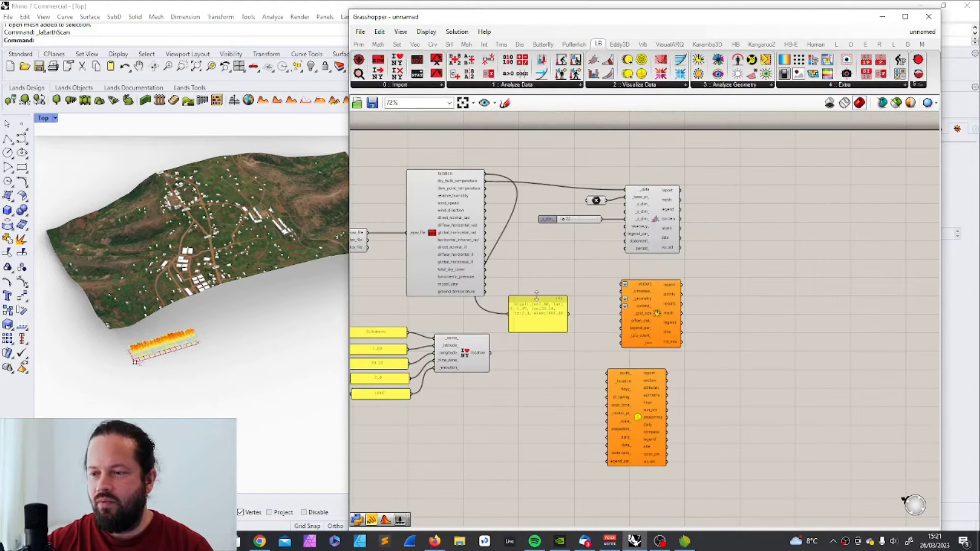
Step: Move the weather station panel above the EPW importer, and line up LB SunPath and LB Direct Sun Hours beside LB Construct Location
{"action": "left_click_drag", "start_coordinate": [538, 298], "coordinate": [551, 147]}
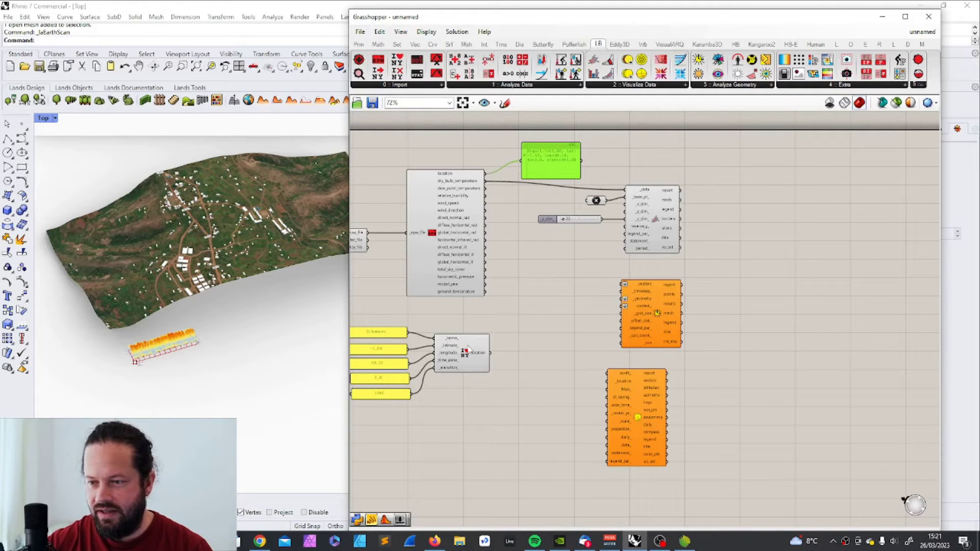
{"action": "scroll", "coordinate": [647, 286], "scroll_direction": "up", "scroll_amount": 2}
{"action": "scroll", "coordinate": [647, 286], "scroll_direction": "down", "scroll_amount": 3}
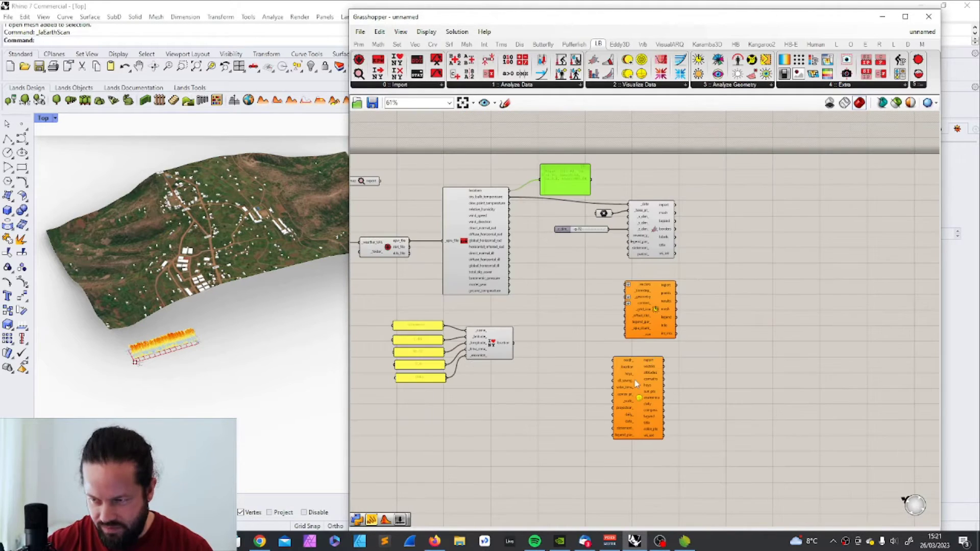
{"action": "left_click_drag", "start_coordinate": [636, 381], "coordinate": [576, 340]}
{"action": "left_click_drag", "start_coordinate": [664, 303], "coordinate": [698, 331]}
{"action": "left_click_drag", "start_coordinate": [575, 322], "coordinate": [604, 320]}
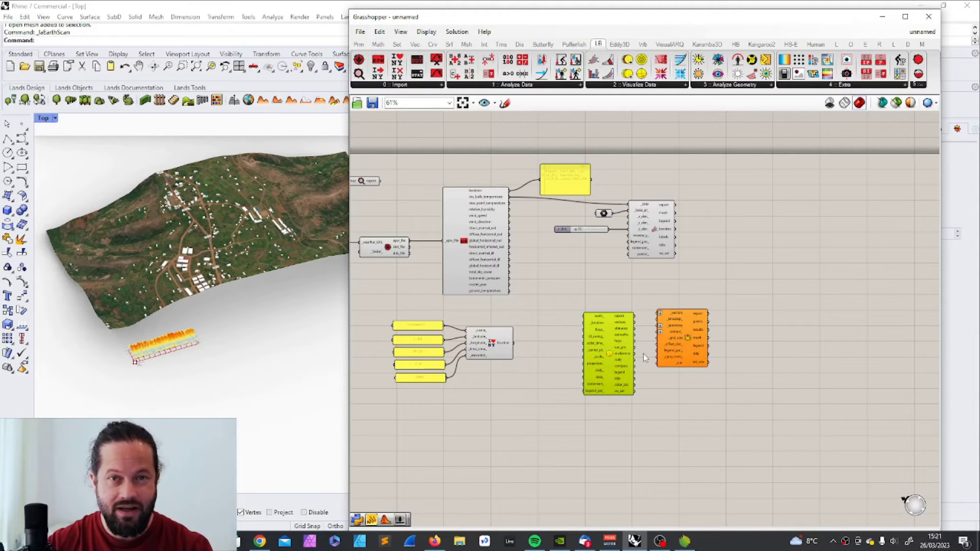
{"action": "left_click_drag", "start_coordinate": [565, 180], "coordinate": [590, 166]}
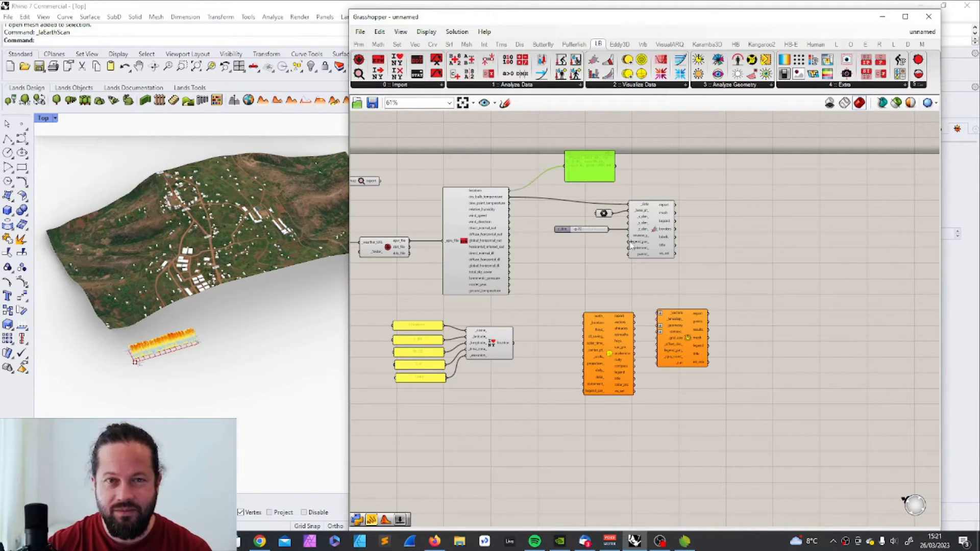
{"action": "scroll", "coordinate": [581, 154], "scroll_direction": "up", "scroll_amount": 3}
{"action": "scroll", "coordinate": [595, 172], "scroll_direction": "down", "scroll_amount": 3}
Step: Connect the location output of LB Construct Location to the location input of LB SunPath
{"action": "left_click_drag", "start_coordinate": [387, 321], "coordinate": [536, 406]}
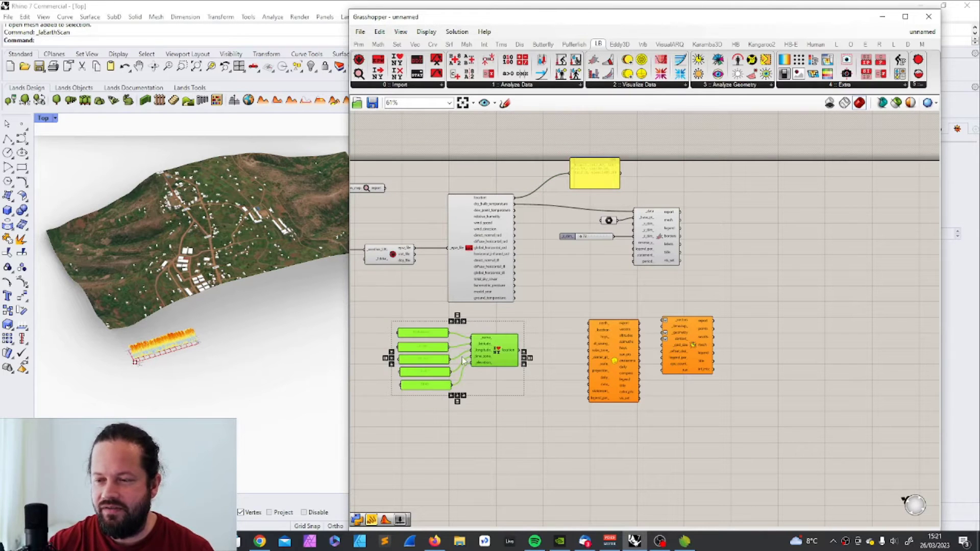
{"action": "left_click", "coordinate": [542, 325]}
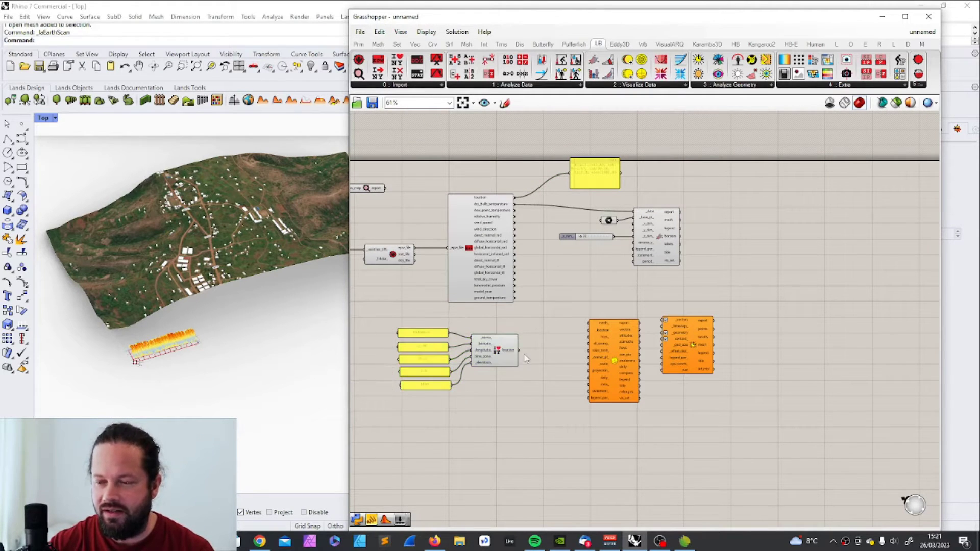
{"action": "scroll", "coordinate": [522, 352], "scroll_direction": "up", "scroll_amount": 3}
{"action": "left_click_drag", "start_coordinate": [494, 336], "coordinate": [528, 335]}
{"action": "left_click_drag", "start_coordinate": [550, 351], "coordinate": [651, 313]}
{"action": "scroll", "coordinate": [583, 334], "scroll_direction": "down", "scroll_amount": 4}
{"action": "scroll", "coordinate": [511, 352], "scroll_direction": "up", "scroll_amount": 2}
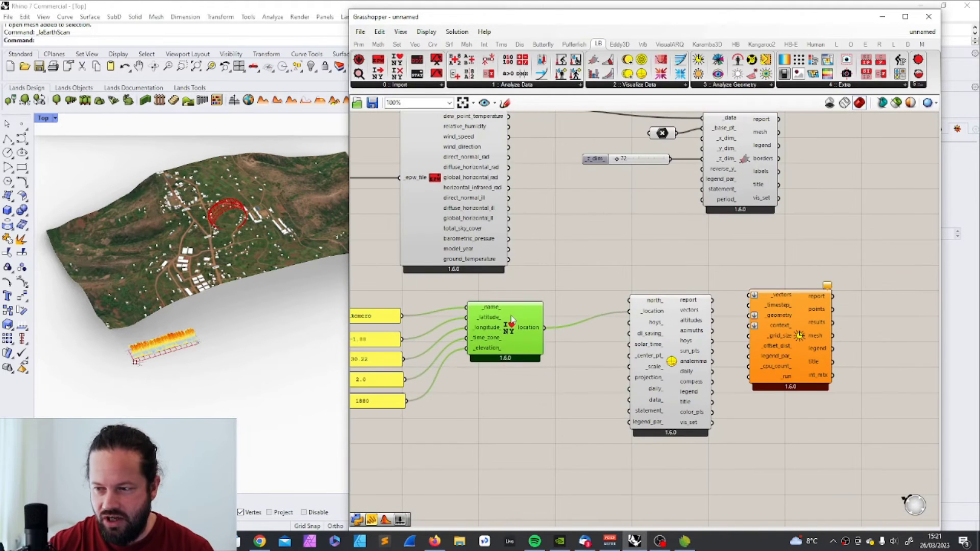
{"action": "scroll", "coordinate": [498, 362], "scroll_direction": "down", "scroll_amount": 2}
{"action": "scroll", "coordinate": [533, 274], "scroll_direction": "up", "scroll_amount": 2}
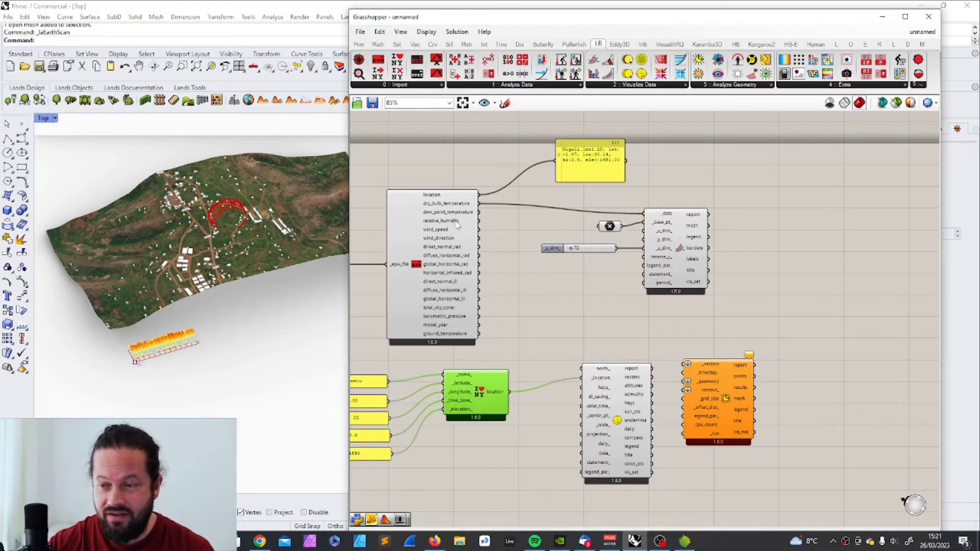
Step: Shift the hourly plot components further right, and move the location, sun path and direct sun hours components lower on the canvas
{"action": "left_click", "coordinate": [411, 219]}
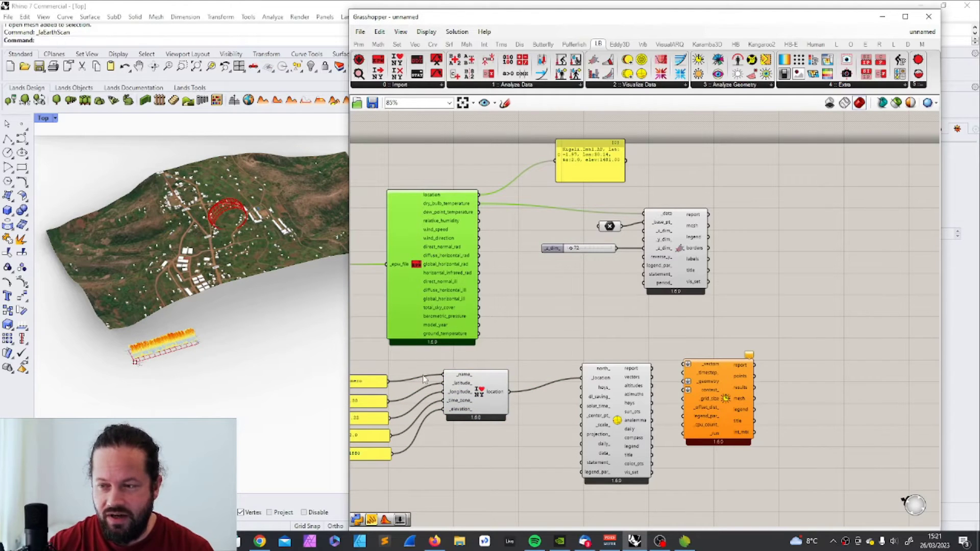
{"action": "left_click_drag", "start_coordinate": [618, 402], "coordinate": [598, 416]}
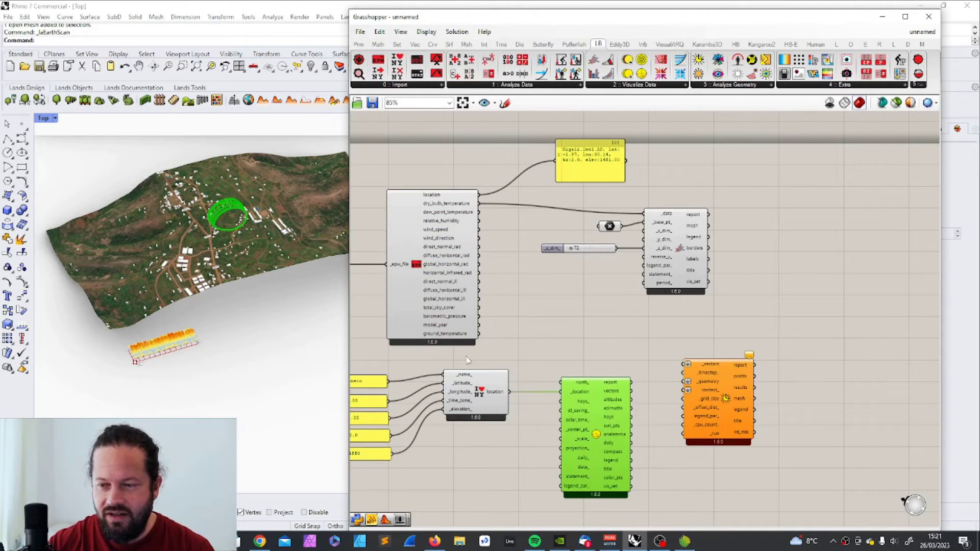
{"action": "mouse_move", "coordinate": [507, 387]}
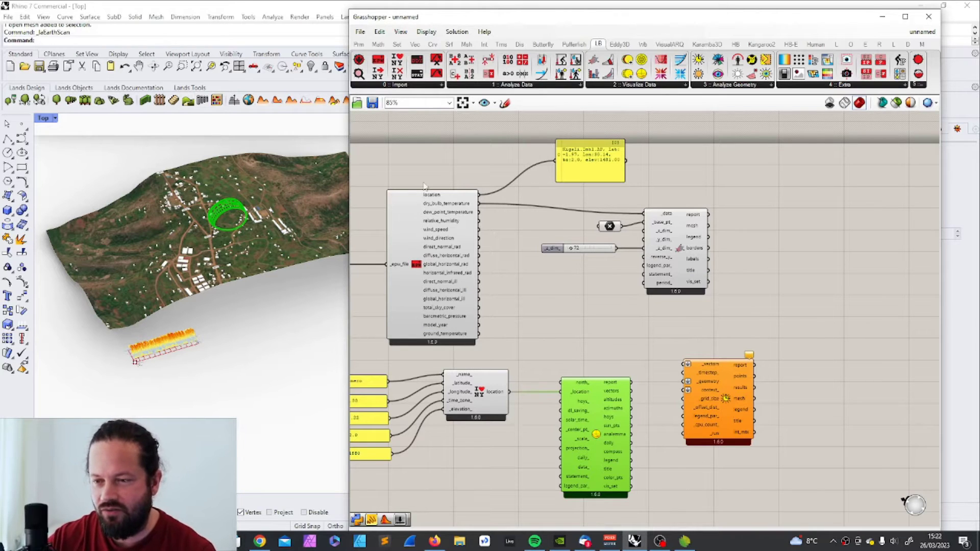
{"action": "mouse_move", "coordinate": [409, 299]}
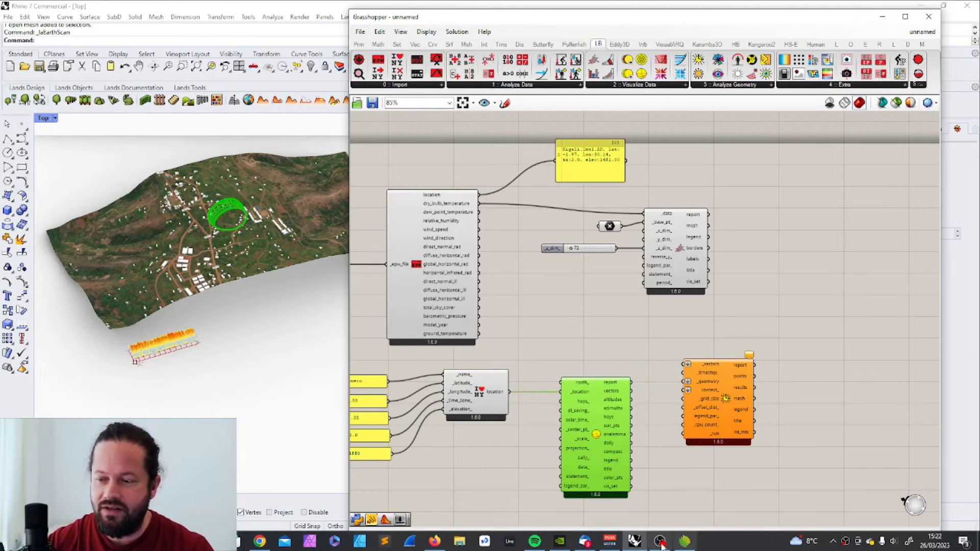
{"action": "scroll", "coordinate": [723, 128], "scroll_direction": "down", "scroll_amount": 2}
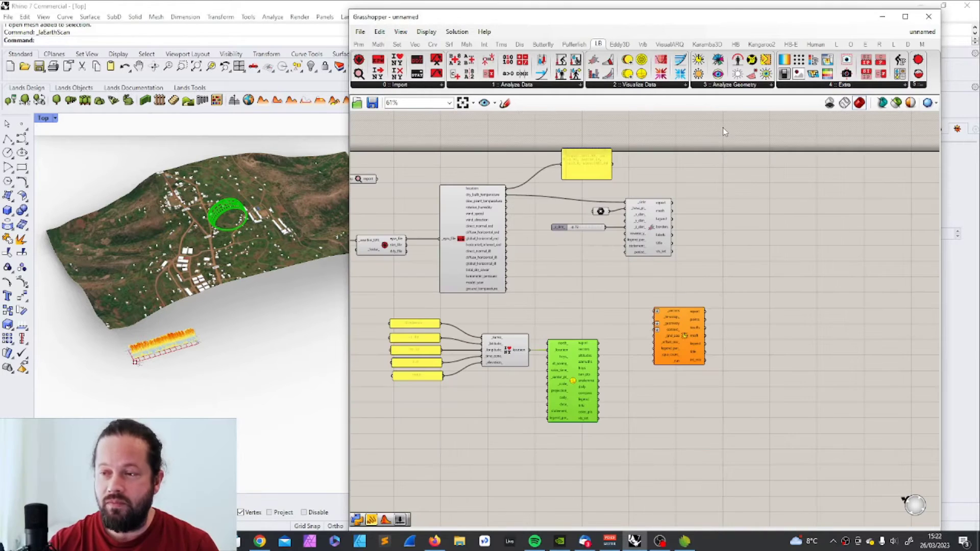
{"action": "left_click", "coordinate": [583, 148]}
{"action": "left_click_drag", "start_coordinate": [540, 180], "coordinate": [683, 281]}
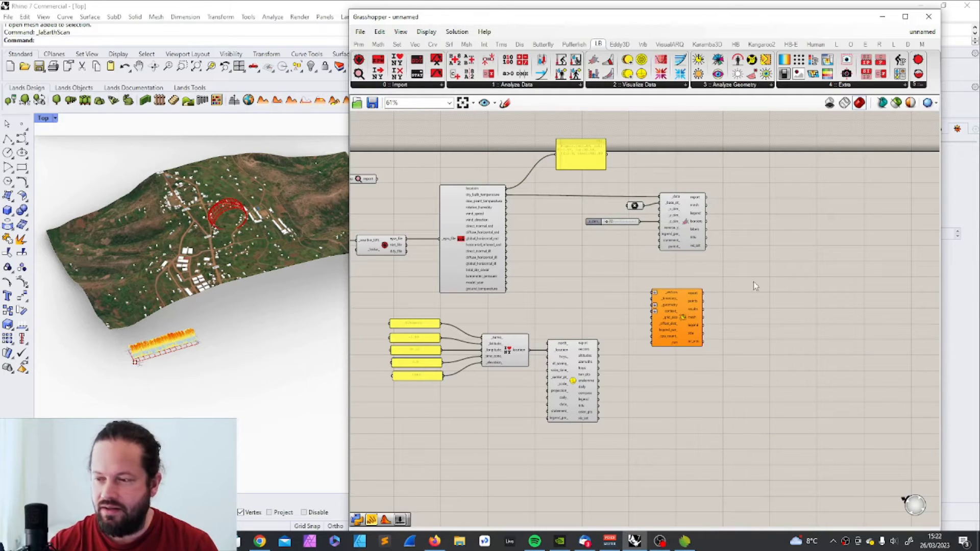
{"action": "left_click", "coordinate": [683, 304]}
{"action": "left_click_drag", "start_coordinate": [683, 304], "coordinate": [672, 374]}
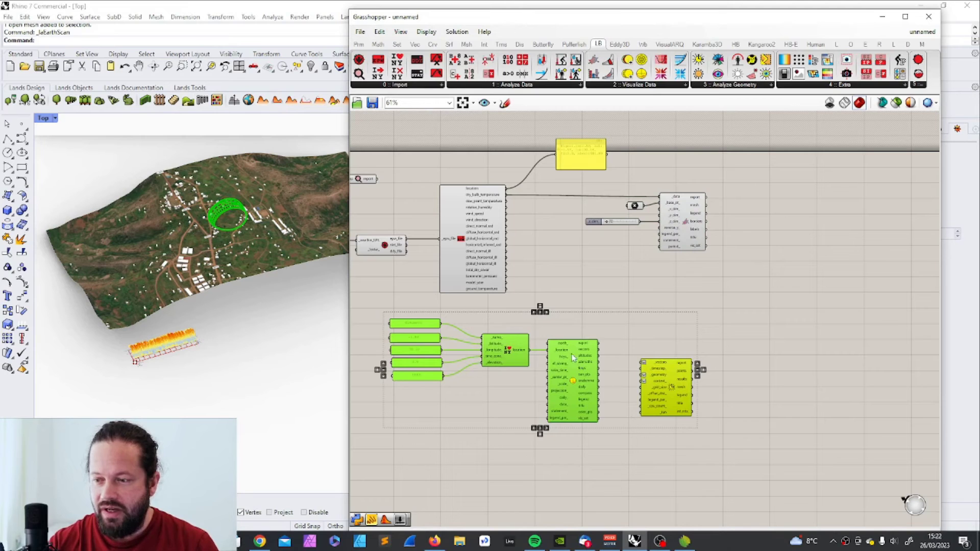
{"action": "left_click_drag", "start_coordinate": [571, 354], "coordinate": [572, 409]}
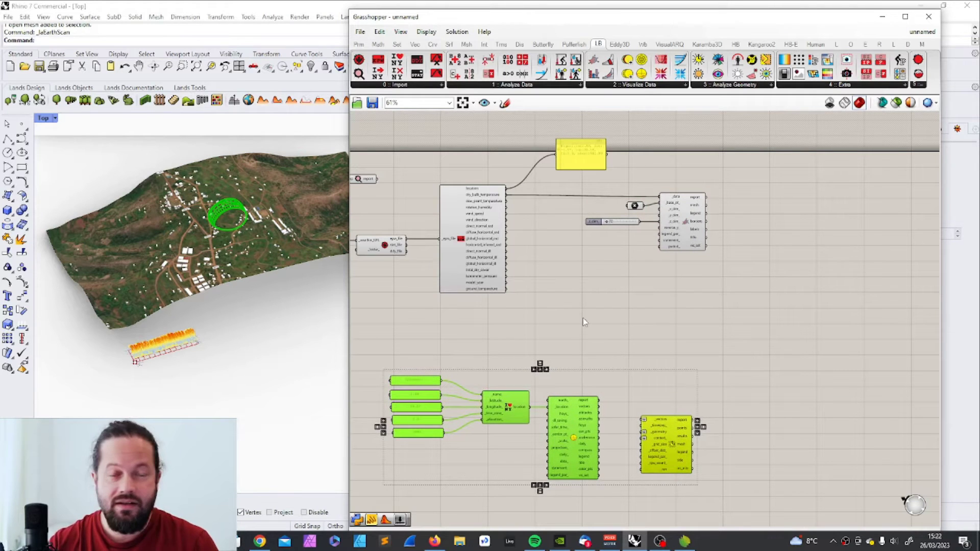
Step: Widen the Grasshopper window and examine the Dragonfly AlternativeWeather components for generating custom weather data
{"action": "left_click_drag", "start_coordinate": [575, 177], "coordinate": [757, 304]}
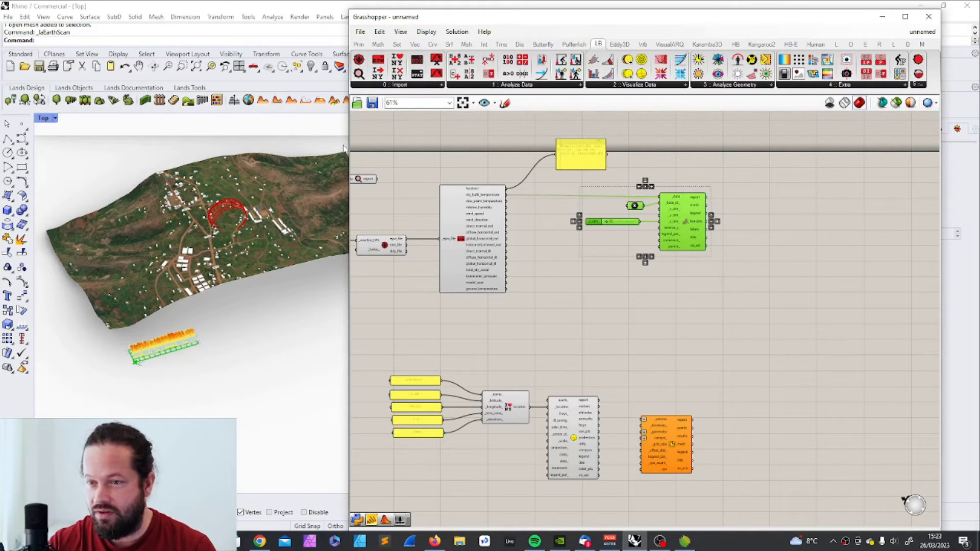
{"action": "left_click_drag", "start_coordinate": [349, 139], "coordinate": [187, 140]}
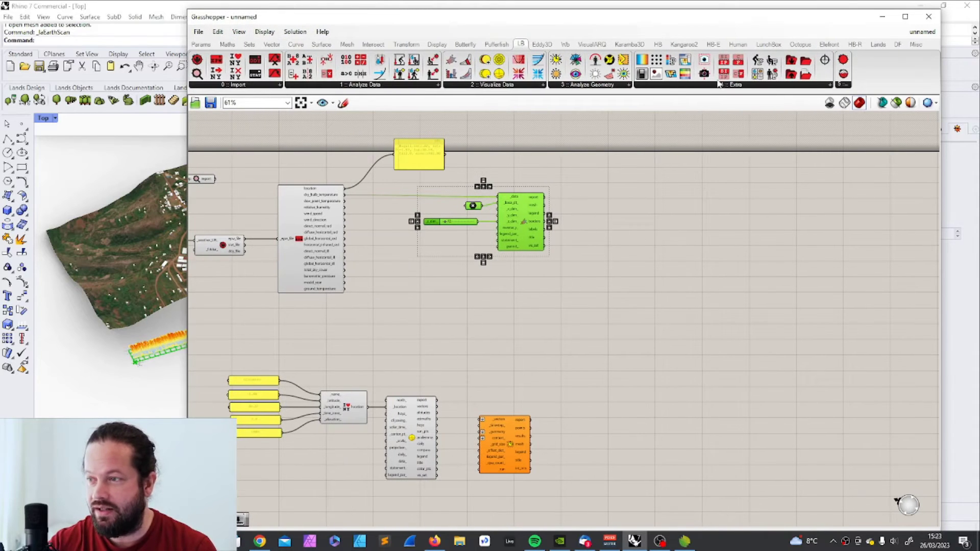
{"action": "left_click", "coordinate": [899, 45]}
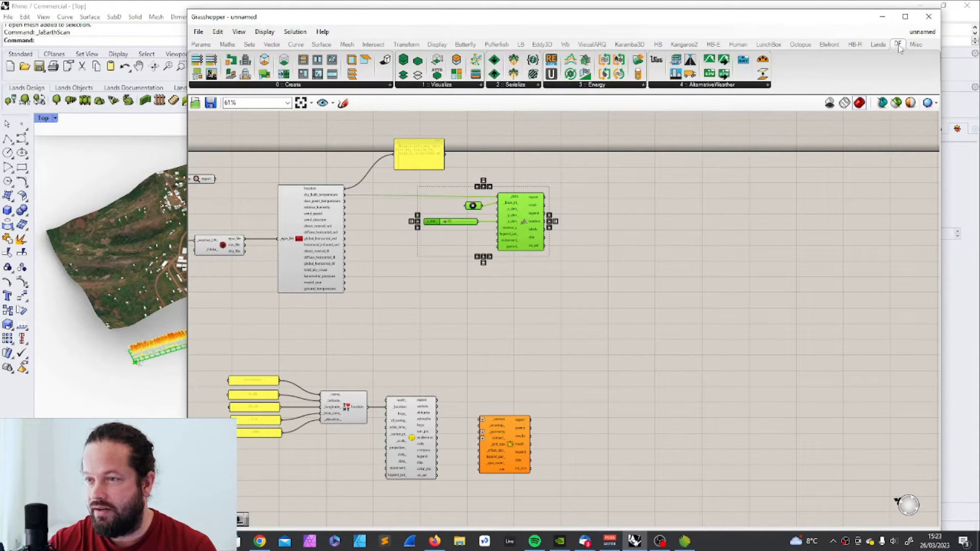
{"action": "left_click", "coordinate": [714, 85]}
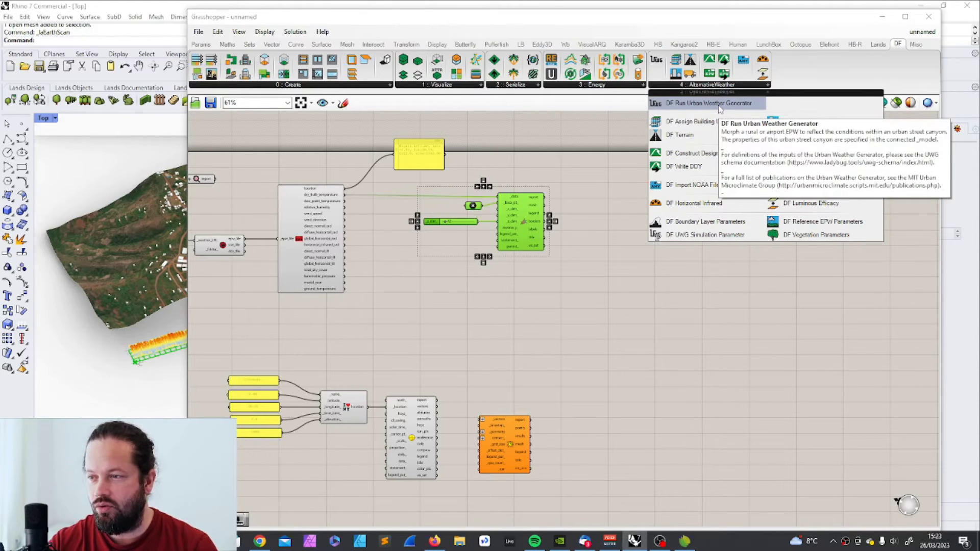
{"action": "left_click", "coordinate": [291, 220]}
{"action": "left_click_drag", "start_coordinate": [271, 20], "coordinate": [464, 37]}
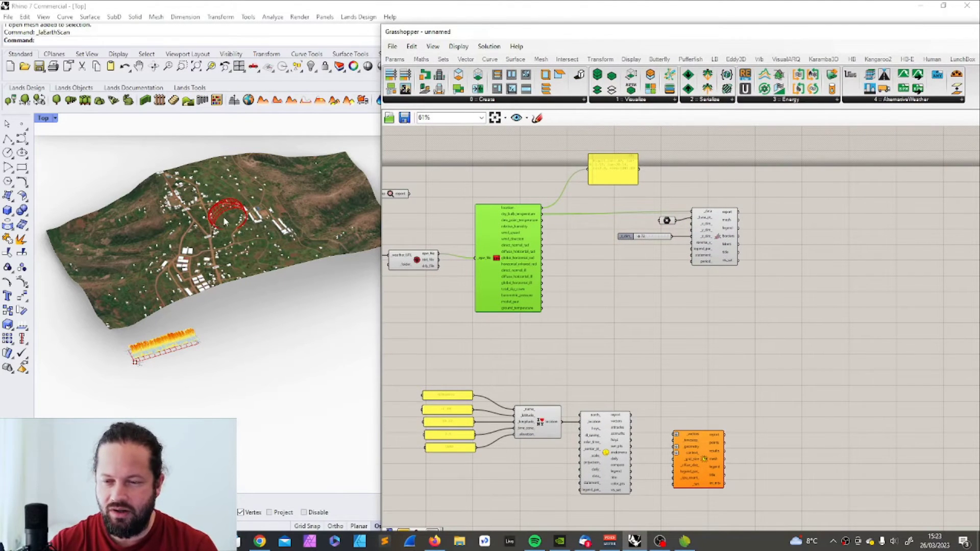
Step: Add a DF Create EPW component between the EPW importer and the hourly plot, moving the plot components further right to make room
{"action": "left_click", "coordinate": [569, 266]}
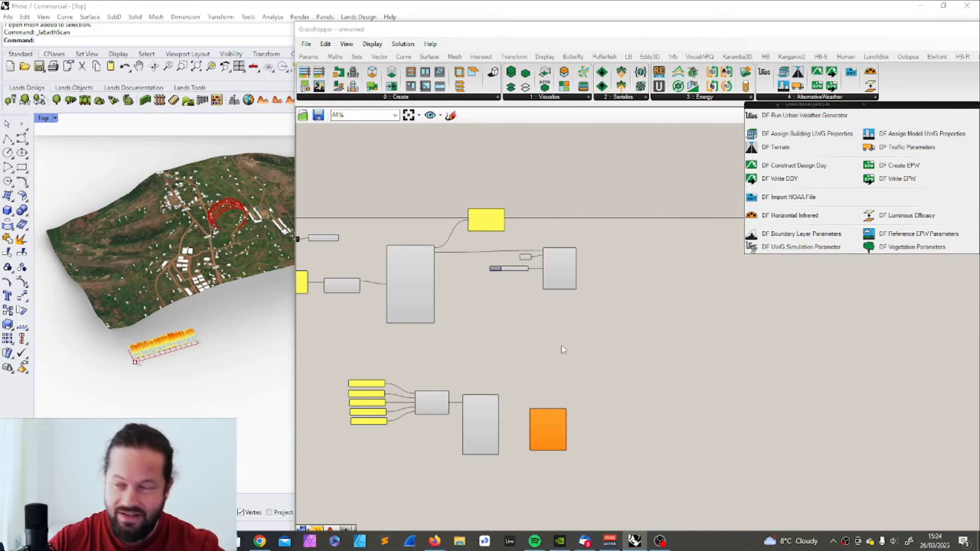
{"action": "left_click", "coordinate": [904, 168]}
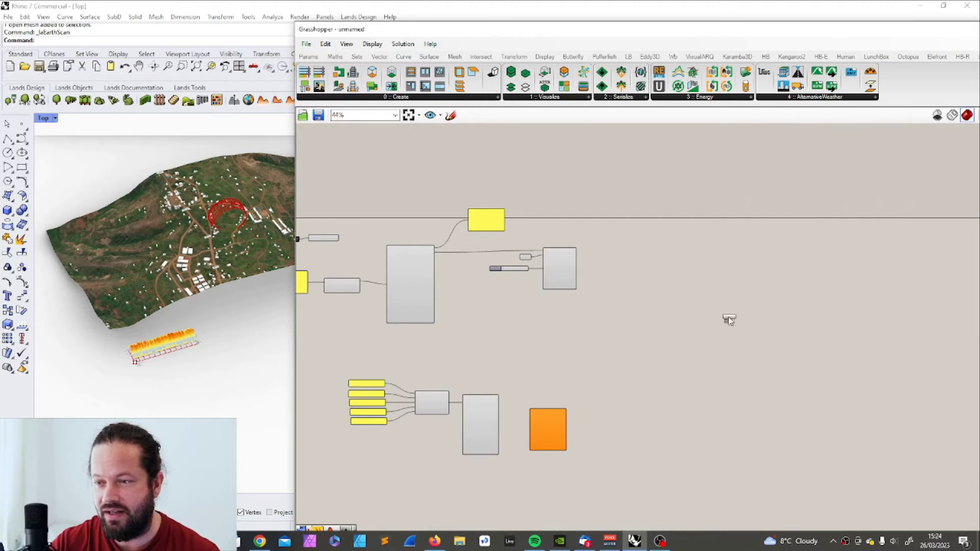
{"action": "left_click", "coordinate": [503, 327]}
{"action": "scroll", "coordinate": [511, 258], "scroll_direction": "up", "scroll_amount": 4}
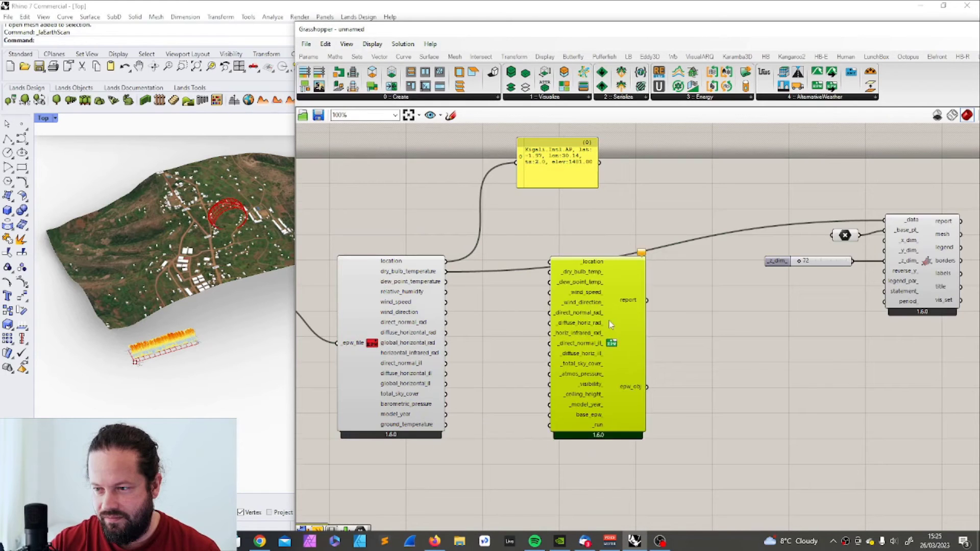
{"action": "left_click_drag", "start_coordinate": [608, 320], "coordinate": [632, 350]}
{"action": "left_click_drag", "start_coordinate": [382, 302], "coordinate": [374, 290]}
{"action": "left_click", "coordinate": [642, 330]}
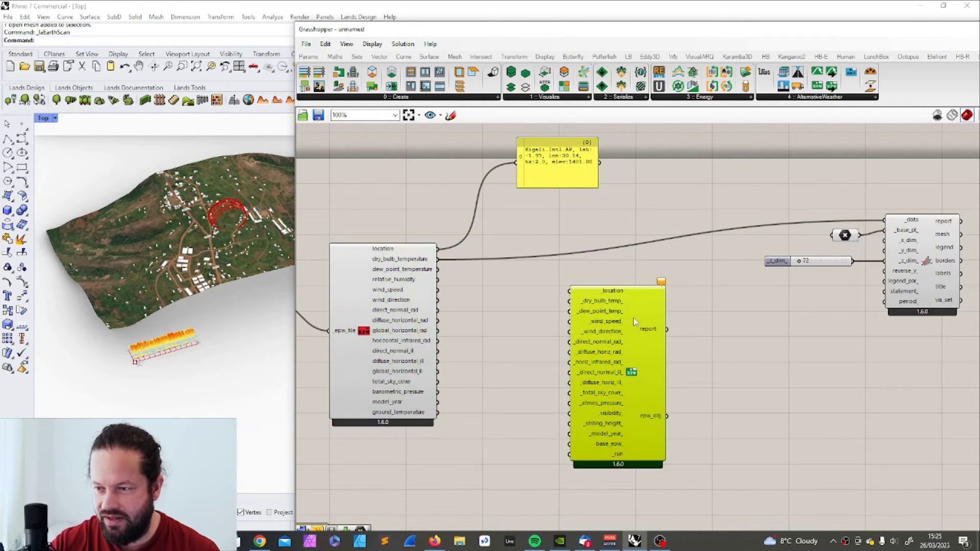
{"action": "left_click_drag", "start_coordinate": [634, 323], "coordinate": [633, 313]}
Step: Examine the location input of DF Create EPW, and remove the LB SunPath component
{"action": "scroll", "coordinate": [512, 275], "scroll_direction": "down", "scroll_amount": 5}
{"action": "scroll", "coordinate": [534, 288], "scroll_direction": "up", "scroll_amount": 2}
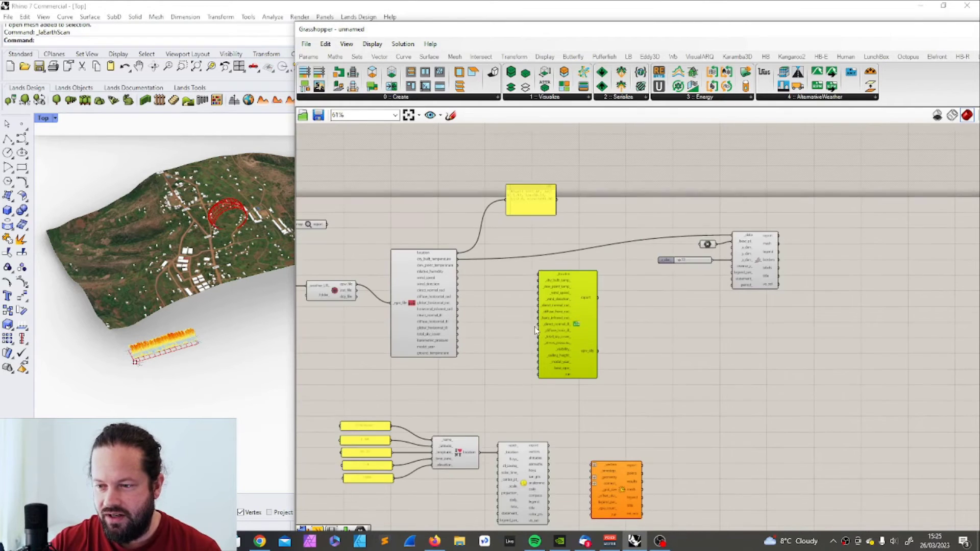
{"action": "scroll", "coordinate": [567, 288], "scroll_direction": "up", "scroll_amount": 3}
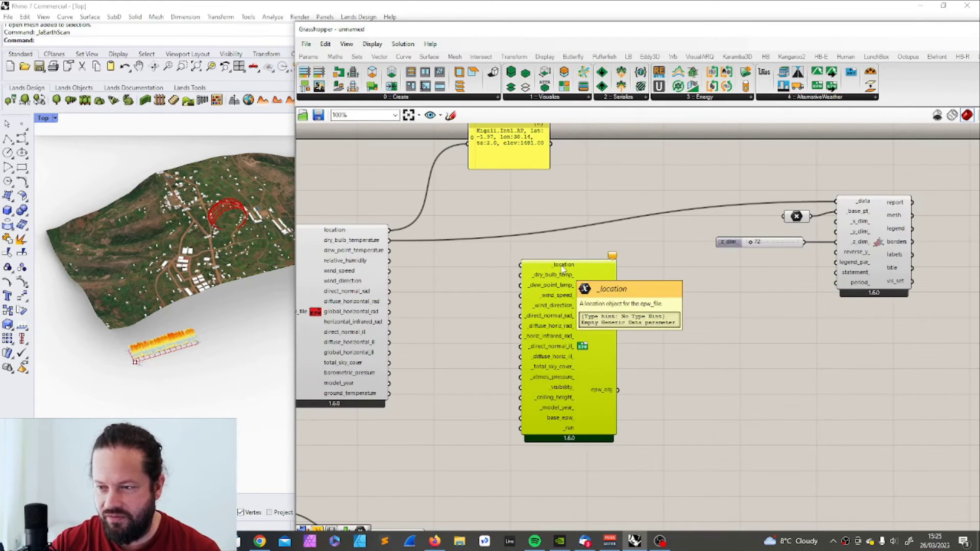
{"action": "scroll", "coordinate": [568, 199], "scroll_direction": "down", "scroll_amount": 1}
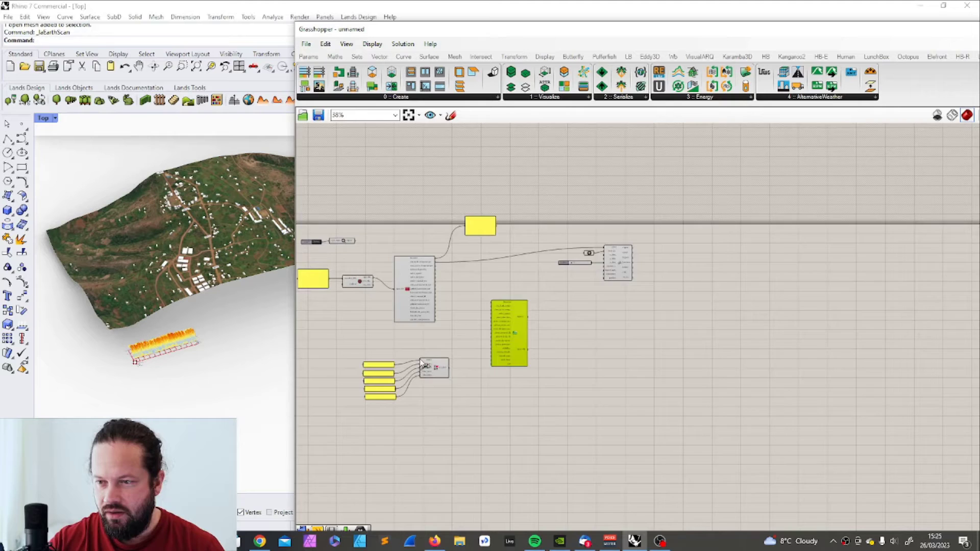
Step: Delete the LB Direct Sun Hours component from the canvas
{"action": "scroll", "coordinate": [477, 210], "scroll_direction": "up", "scroll_amount": 5}
{"action": "left_click", "coordinate": [497, 261]}
{"action": "key", "text": "Delete"}
Step: Set the wire display of the hourly plot's _data input to Hidden
{"action": "scroll", "coordinate": [561, 266], "scroll_direction": "down", "scroll_amount": 3}
{"action": "left_click_drag", "start_coordinate": [626, 267], "coordinate": [730, 346]}
{"action": "scroll", "coordinate": [738, 339], "scroll_direction": "up", "scroll_amount": 3}
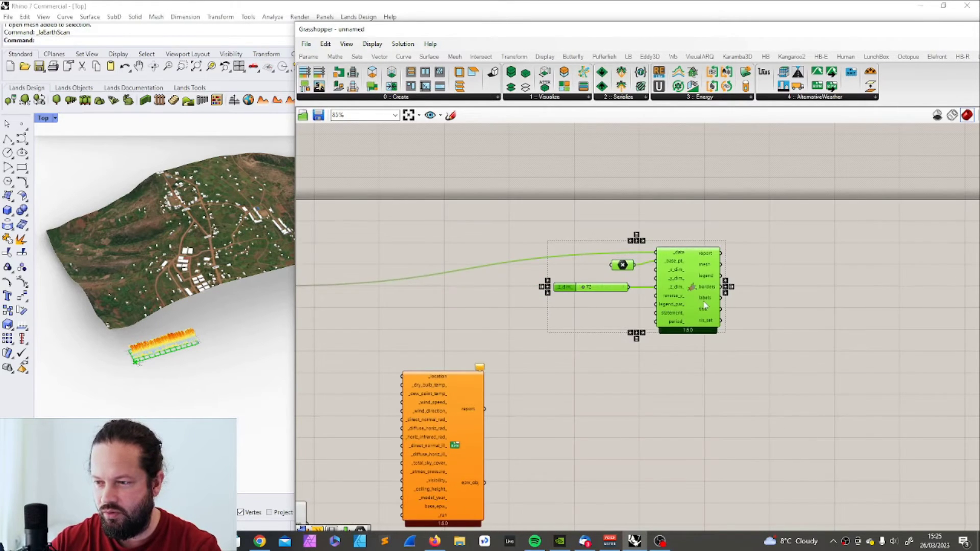
{"action": "scroll", "coordinate": [685, 306], "scroll_direction": "down", "scroll_amount": 3}
{"action": "scroll", "coordinate": [547, 298], "scroll_direction": "up", "scroll_amount": 3}
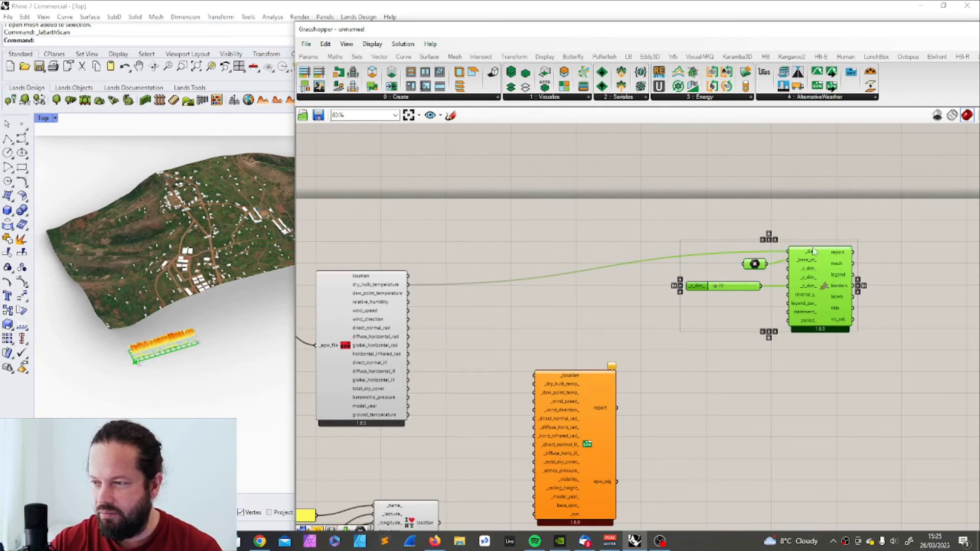
{"action": "right_click", "coordinate": [812, 253]}
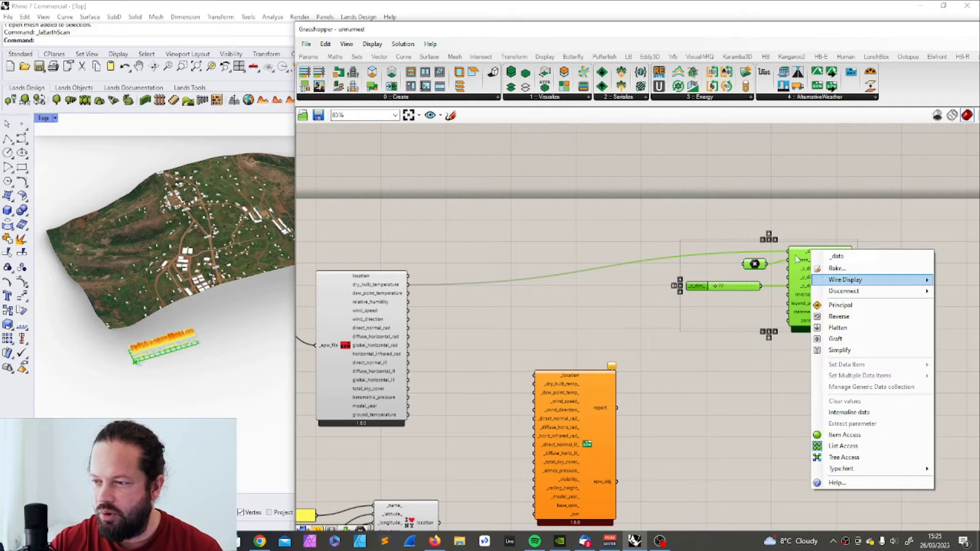
{"action": "left_click", "coordinate": [805, 252]}
{"action": "left_click", "coordinate": [809, 232]}
{"action": "right_click", "coordinate": [814, 250]}
{"action": "mouse_move", "coordinate": [821, 280]}
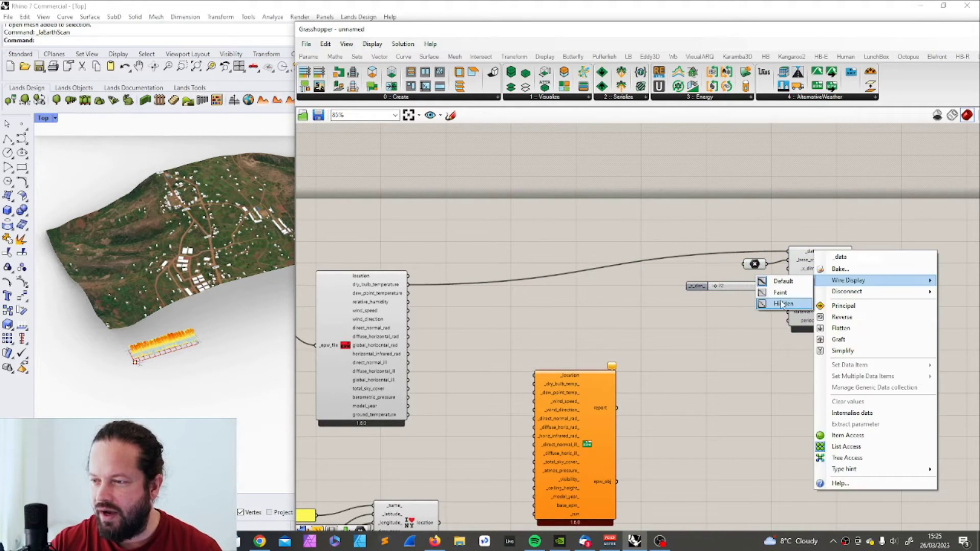
{"action": "left_click", "coordinate": [780, 303]}
Step: Move the hourly plot with its point and slider below the weather download component, beside the EPW importer
{"action": "scroll", "coordinate": [547, 285], "scroll_direction": "down", "scroll_amount": 3}
{"action": "left_click", "coordinate": [554, 332]}
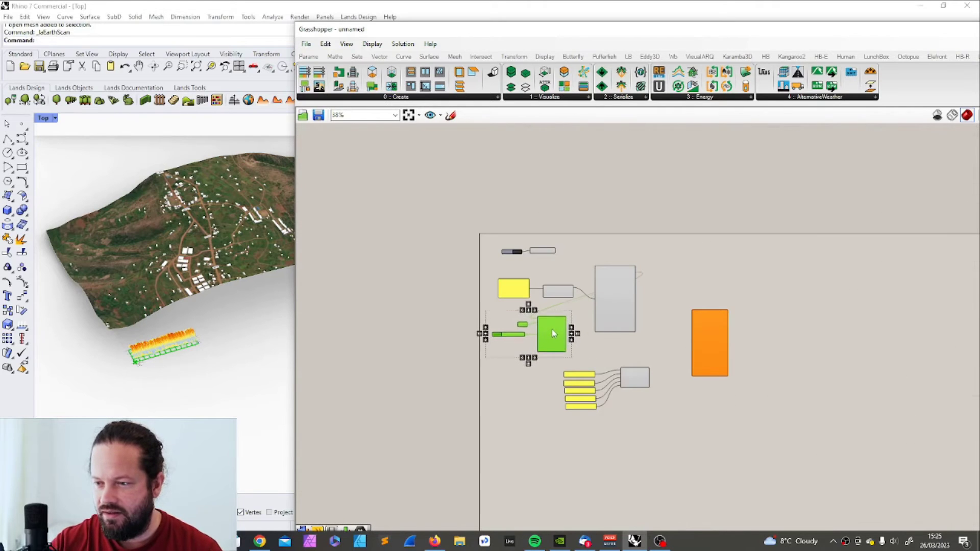
{"action": "scroll", "coordinate": [642, 258], "scroll_direction": "up", "scroll_amount": 4}
{"action": "left_click", "coordinate": [634, 250]}
{"action": "scroll", "coordinate": [567, 246], "scroll_direction": "down", "scroll_amount": 3}
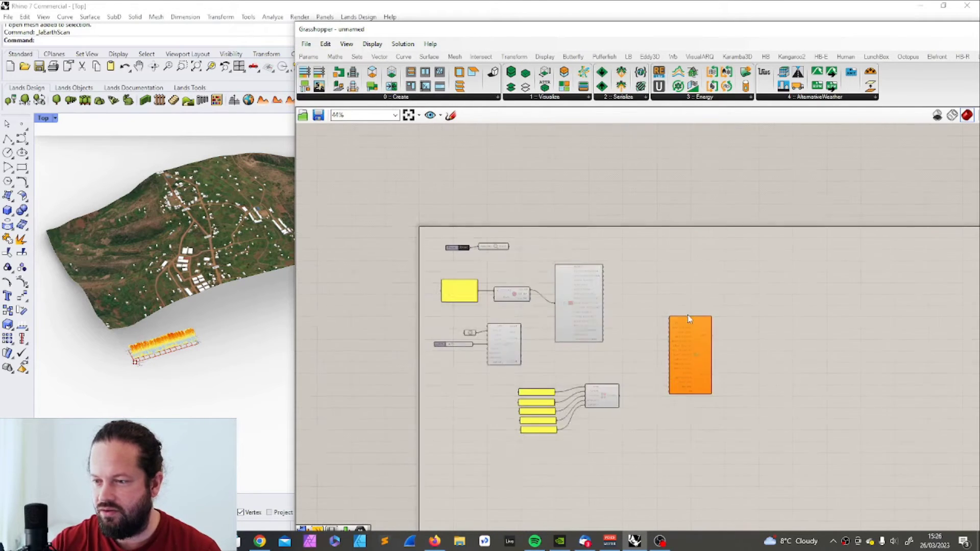
{"action": "scroll", "coordinate": [688, 315], "scroll_direction": "up", "scroll_amount": 3}
{"action": "left_click", "coordinate": [392, 346]}
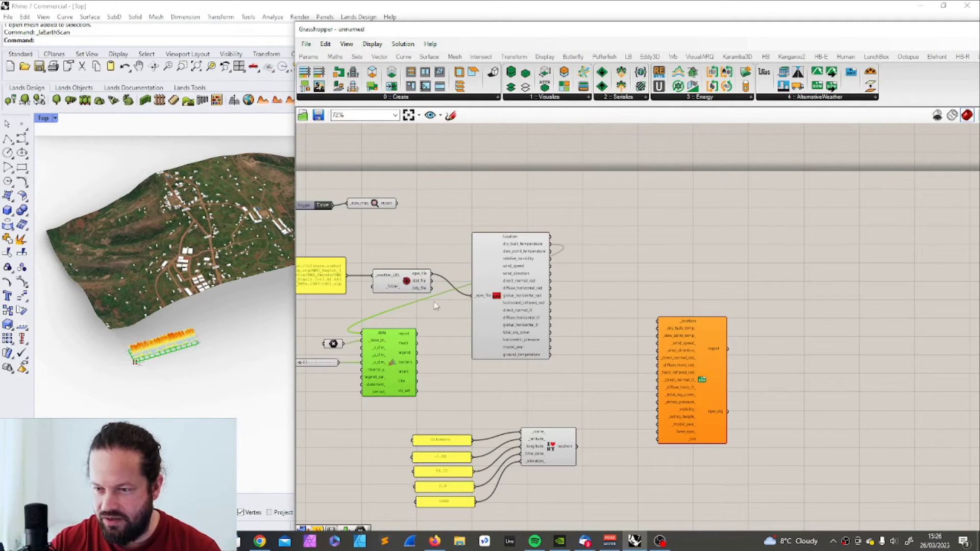
Step: Move the construct location component and its panels above the EPW importer, and line up DF Create EPW beside the importer
{"action": "left_click", "coordinate": [555, 237]}
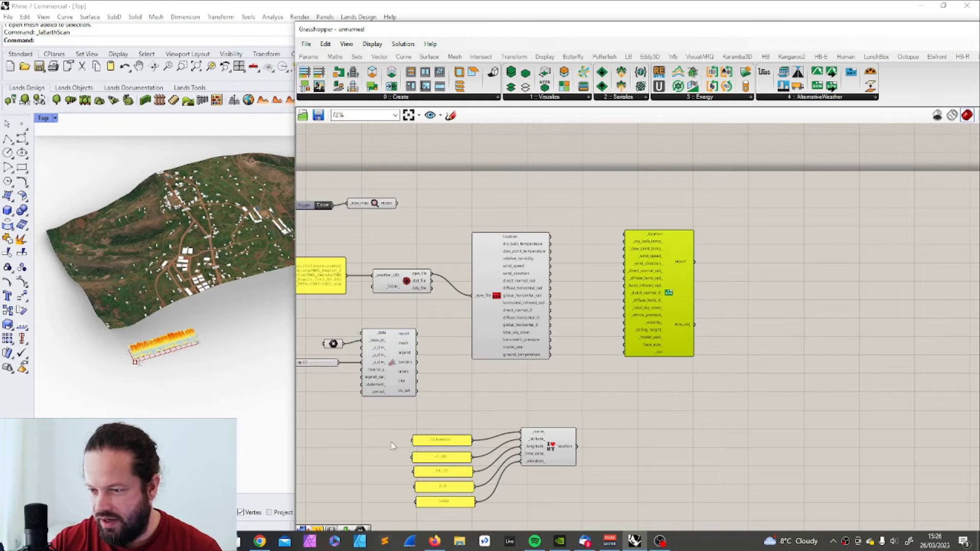
{"action": "left_click_drag", "start_coordinate": [389, 420], "coordinate": [605, 516]}
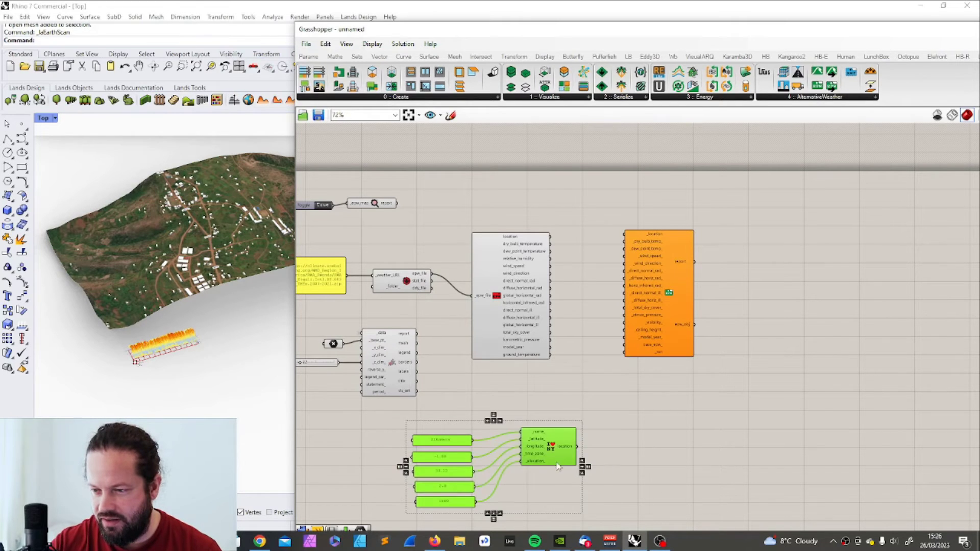
{"action": "left_click_drag", "start_coordinate": [555, 461], "coordinate": [549, 190]}
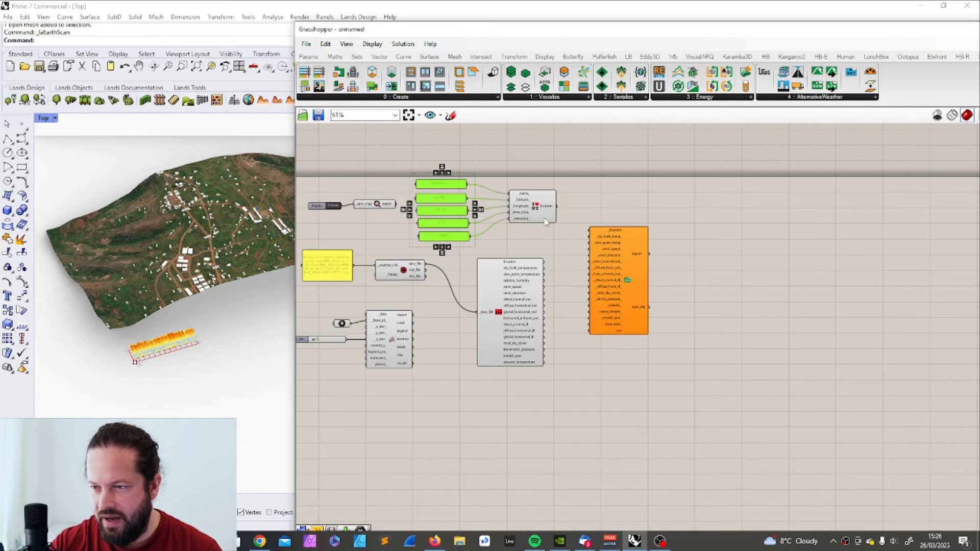
{"action": "left_click", "coordinate": [551, 214]}
{"action": "left_click_drag", "start_coordinate": [635, 275], "coordinate": [646, 302]}
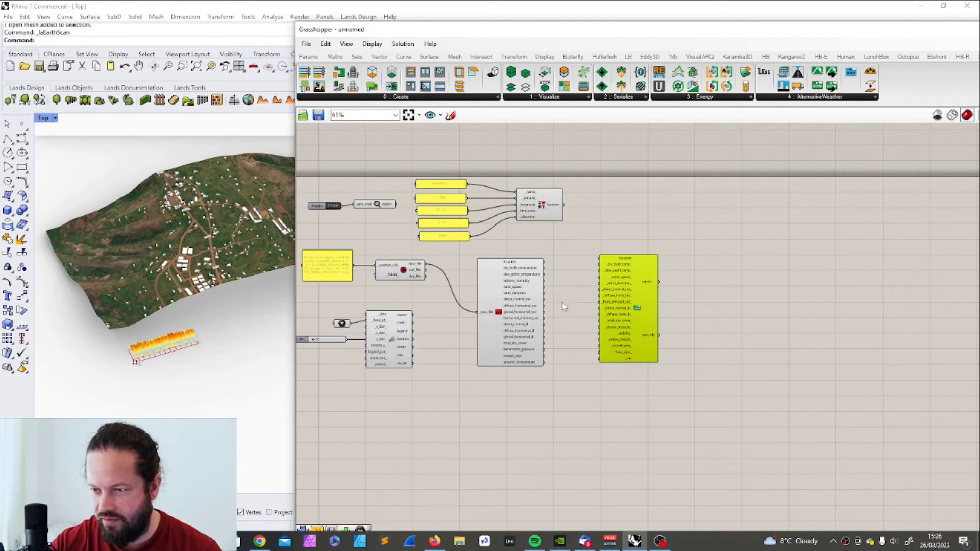
{"action": "scroll", "coordinate": [612, 290], "scroll_direction": "up", "scroll_amount": 3}
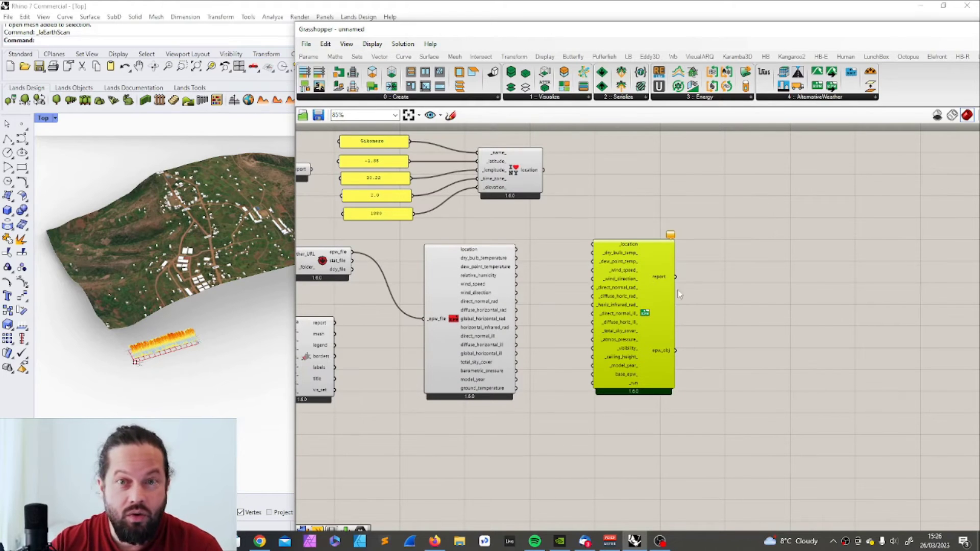
{"action": "left_click_drag", "start_coordinate": [643, 288], "coordinate": [640, 301]}
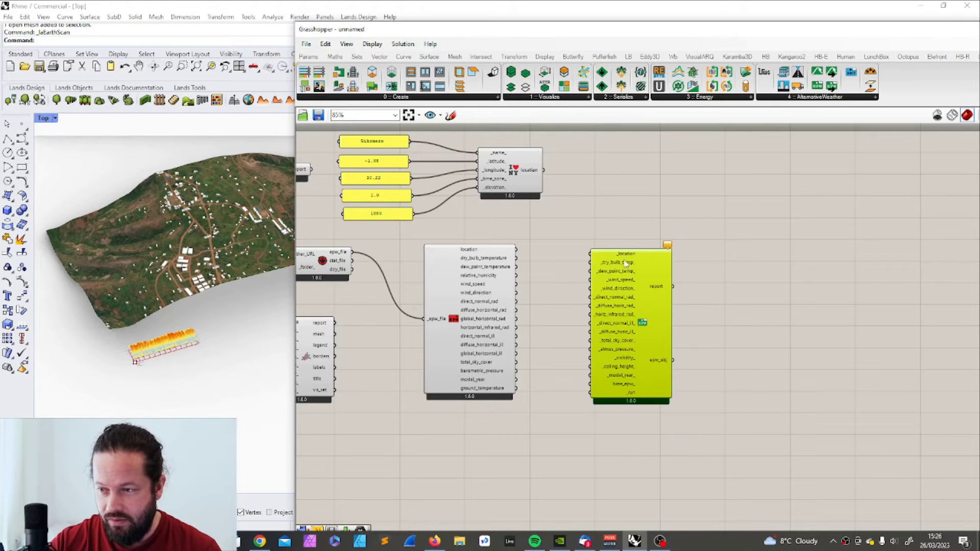
Step: Connect the custom location and the EPW importer's dry bulb and dew point temperatures to the matching DF Create EPW inputs
{"action": "left_click_drag", "start_coordinate": [544, 170], "coordinate": [591, 253]}
{"action": "left_click", "coordinate": [600, 233]}
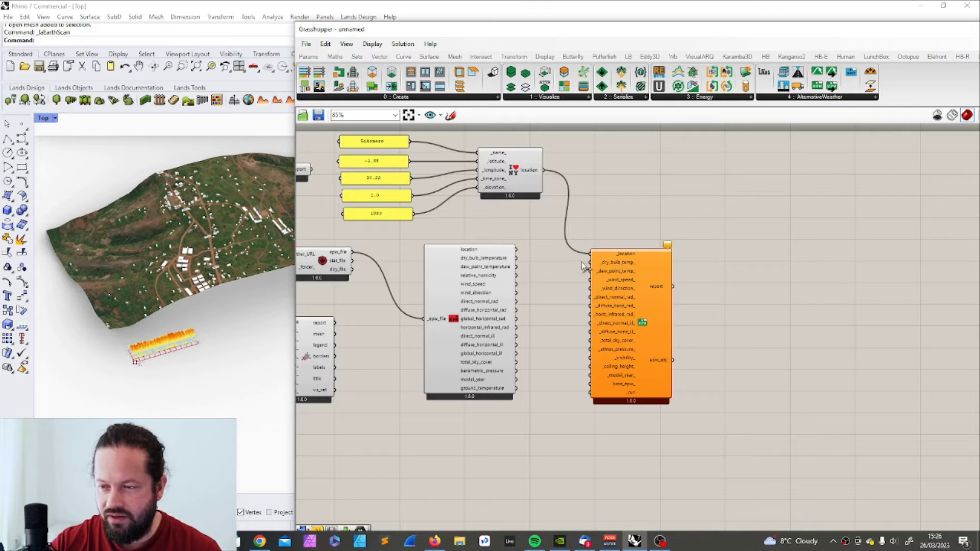
{"action": "left_click_drag", "start_coordinate": [518, 260], "coordinate": [592, 262]}
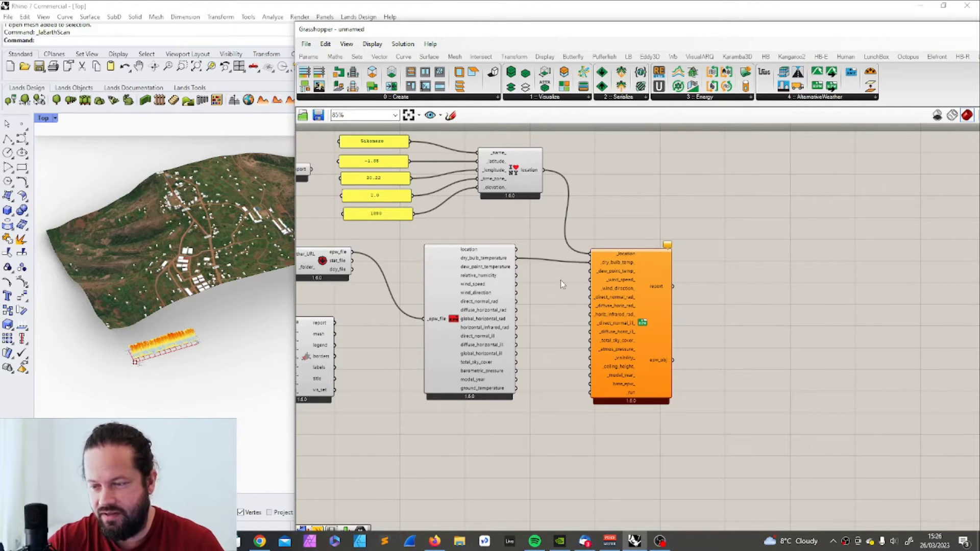
{"action": "left_click_drag", "start_coordinate": [516, 267], "coordinate": [593, 272]}
{"action": "left_click", "coordinate": [490, 279]}
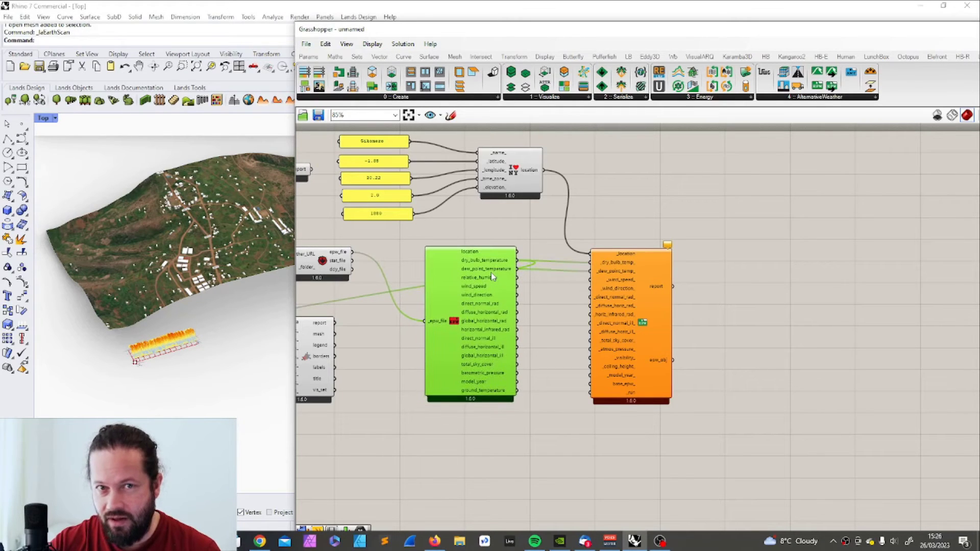
{"action": "mouse_move", "coordinate": [491, 275]}
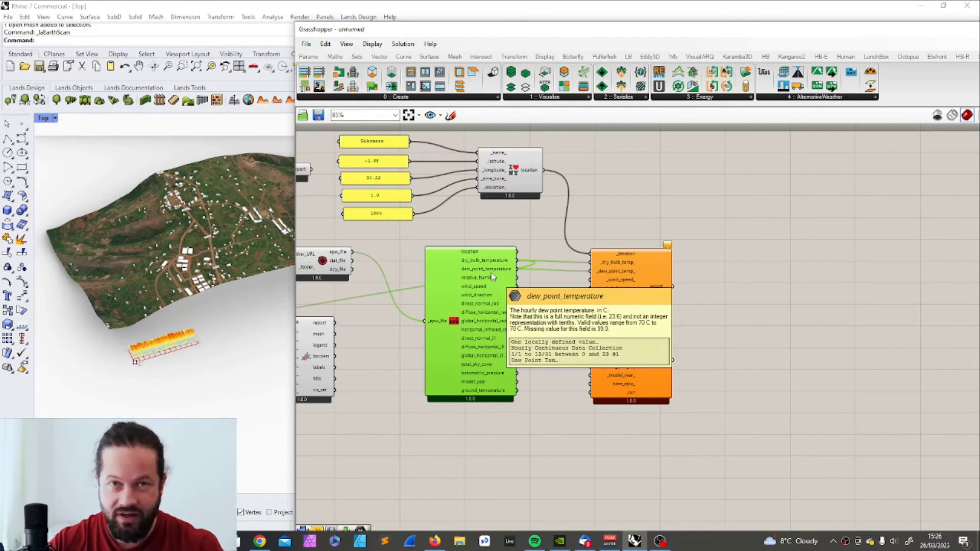
{"action": "left_click", "coordinate": [521, 291]}
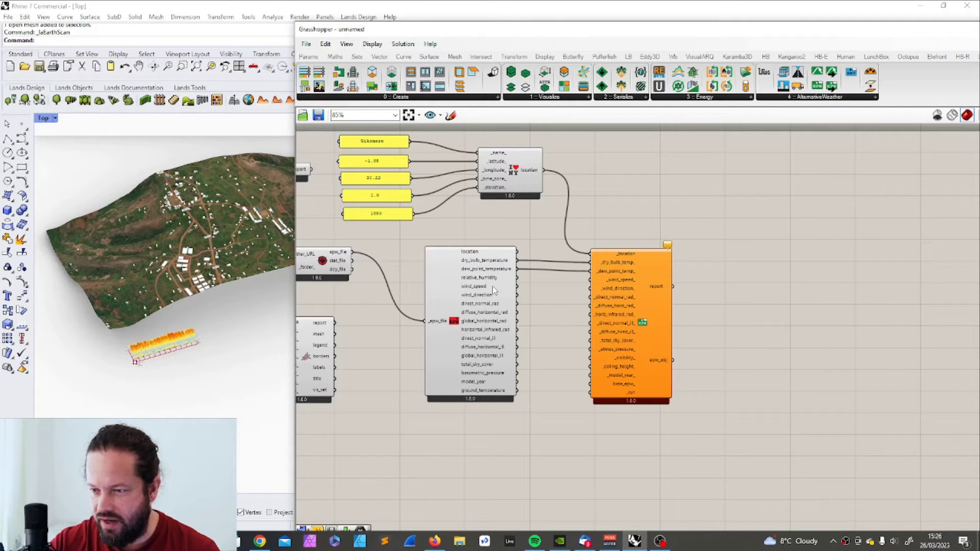
Step: Connect wind speed, wind direction, direct normal and diffuse horizontal radiation, horizontal infrared, and direct normal and diffuse horizontal illuminance to DF Create EPW
{"action": "left_click_drag", "start_coordinate": [518, 288], "coordinate": [587, 298]}
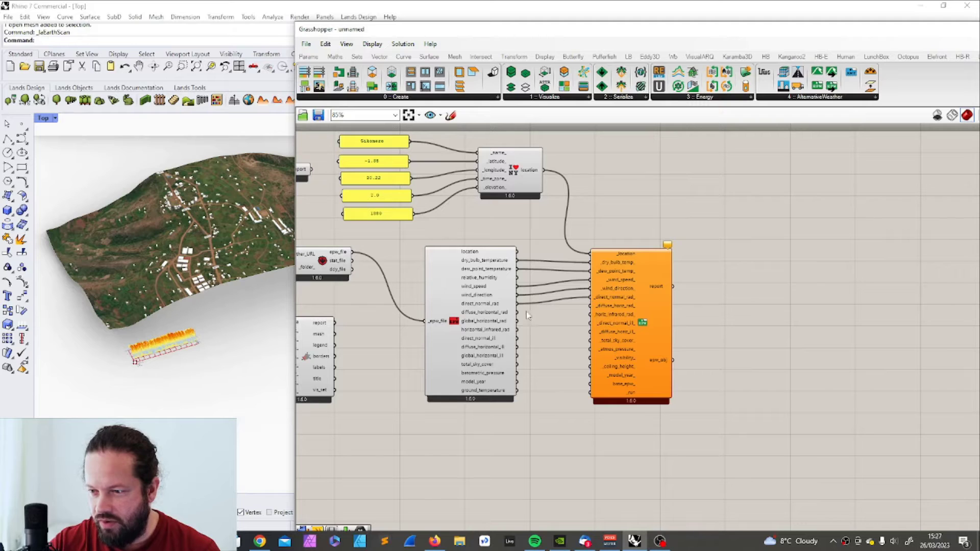
{"action": "left_click_drag", "start_coordinate": [517, 312], "coordinate": [591, 306]}
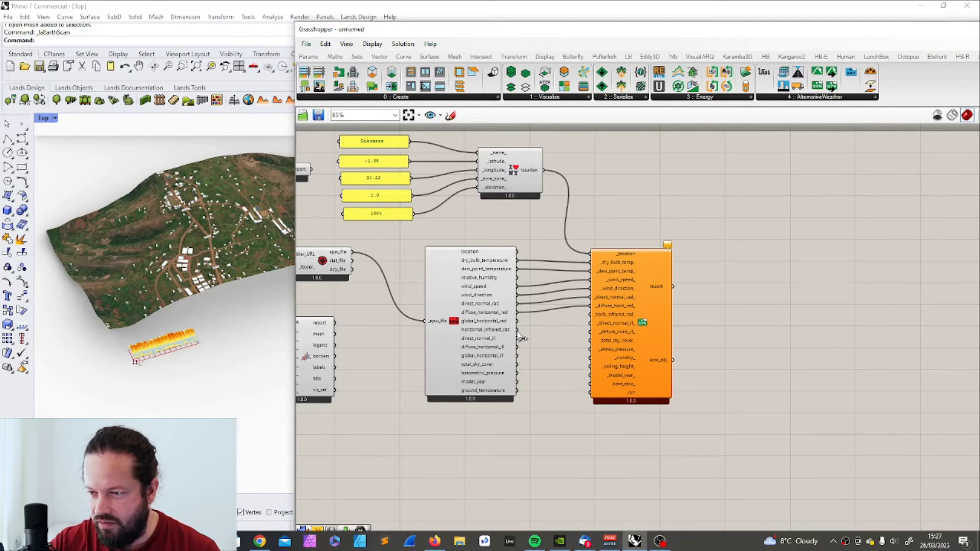
{"action": "left_click_drag", "start_coordinate": [517, 329], "coordinate": [591, 323]}
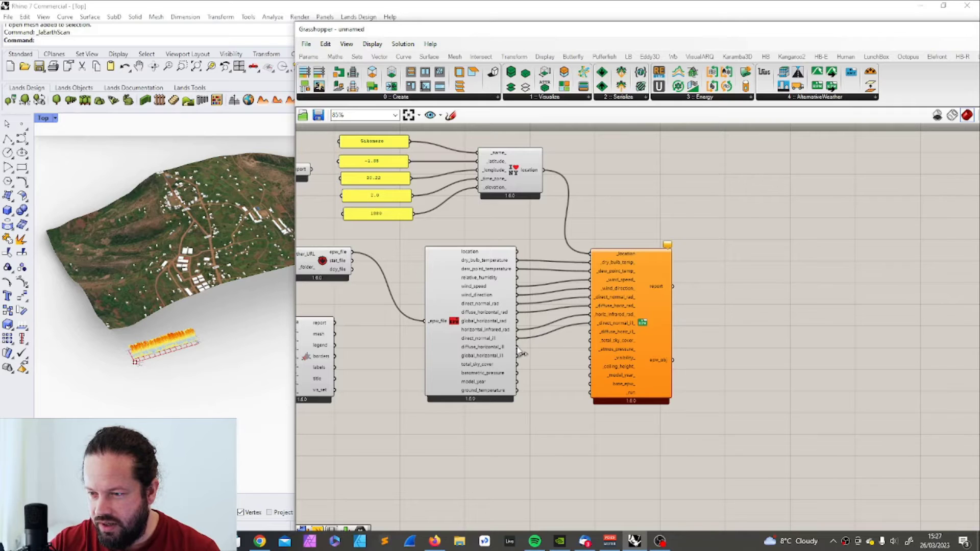
{"action": "left_click_drag", "start_coordinate": [519, 348], "coordinate": [591, 340]}
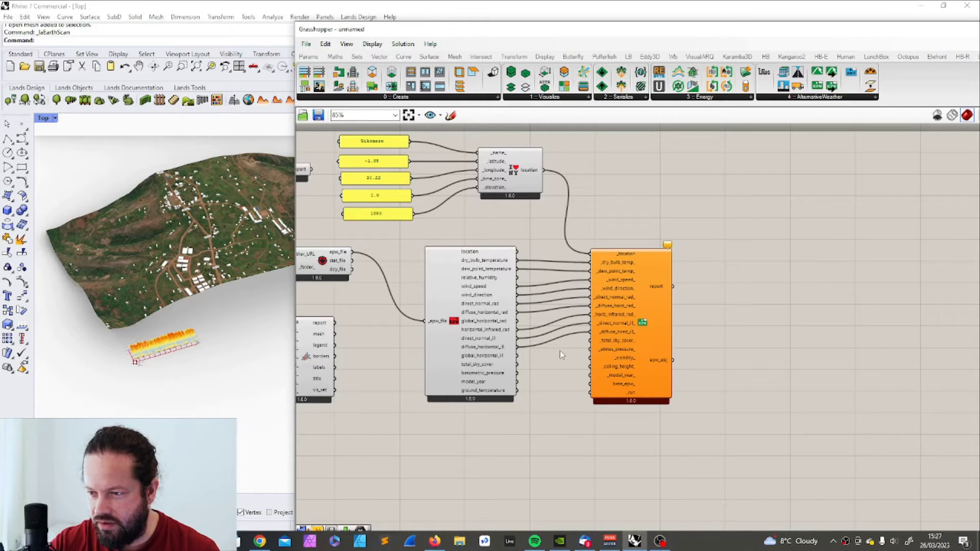
Step: Connect total sky cover, barometric pressure and model year to DF Create EPW, and the downloaded epw_file to its base_epw input
{"action": "left_click_drag", "start_coordinate": [518, 364], "coordinate": [593, 342]}
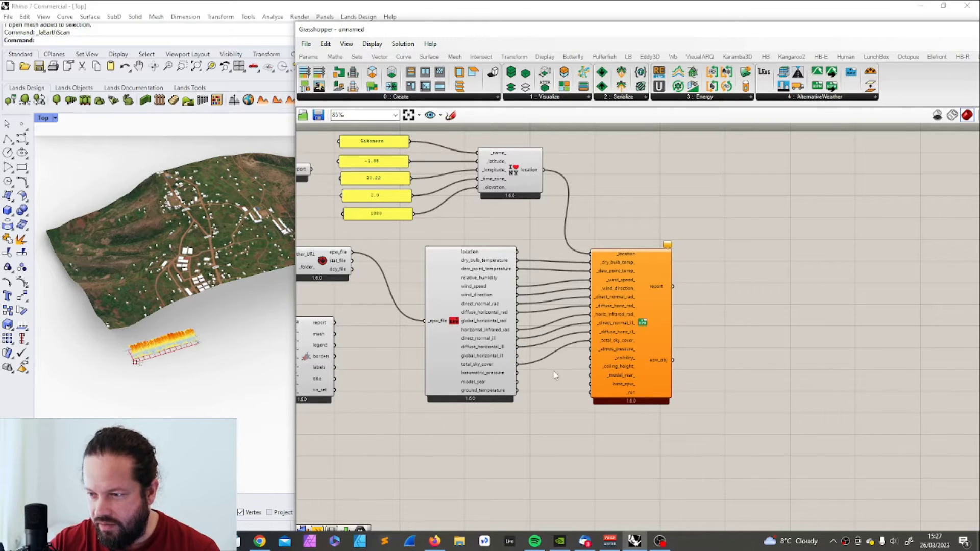
{"action": "left_click_drag", "start_coordinate": [517, 373], "coordinate": [591, 349]}
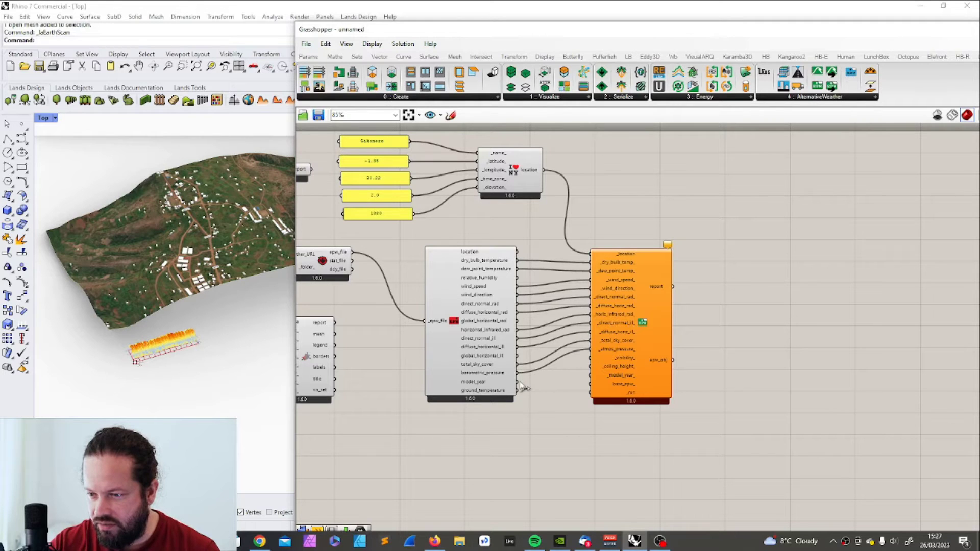
{"action": "left_click_drag", "start_coordinate": [519, 382], "coordinate": [589, 375]}
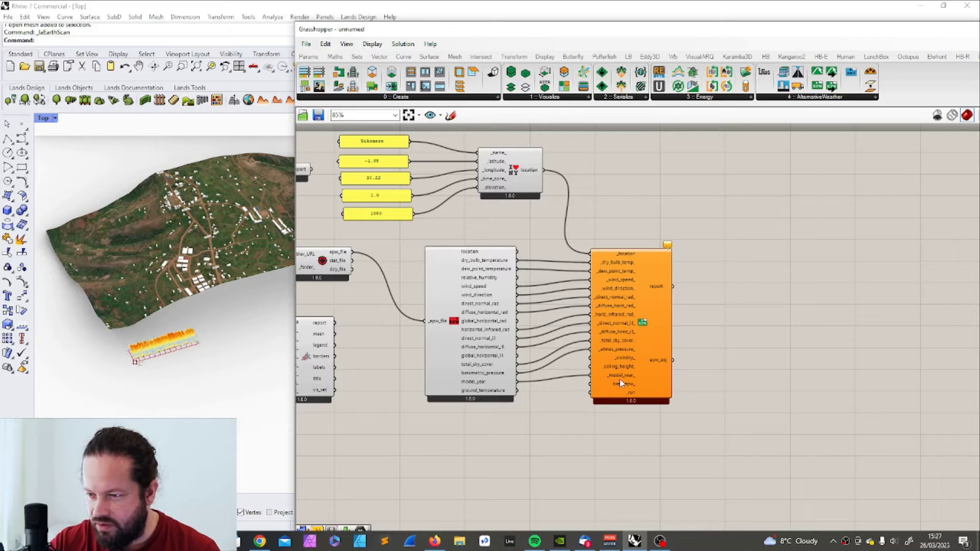
{"action": "left_click_drag", "start_coordinate": [351, 253], "coordinate": [592, 392]}
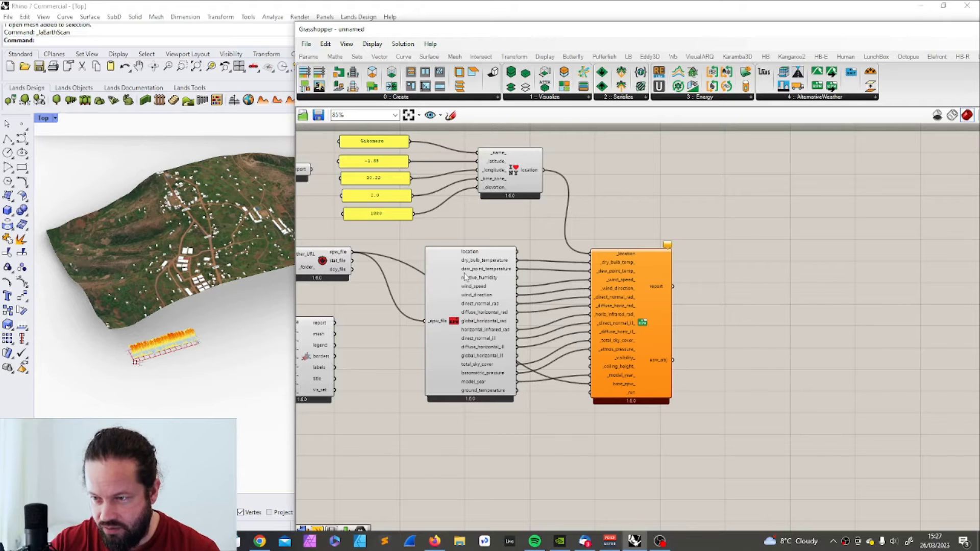
Step: Shift DF Create EPW, the construct location component and its value panels to the right to space out the wiring
{"action": "left_click_drag", "start_coordinate": [638, 309], "coordinate": [682, 307]}
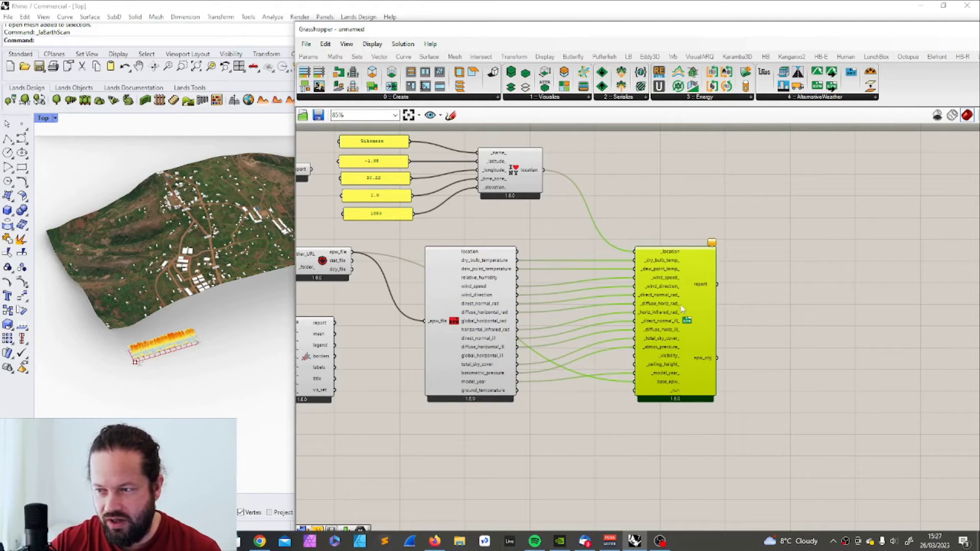
{"action": "left_click_drag", "start_coordinate": [500, 162], "coordinate": [543, 171]}
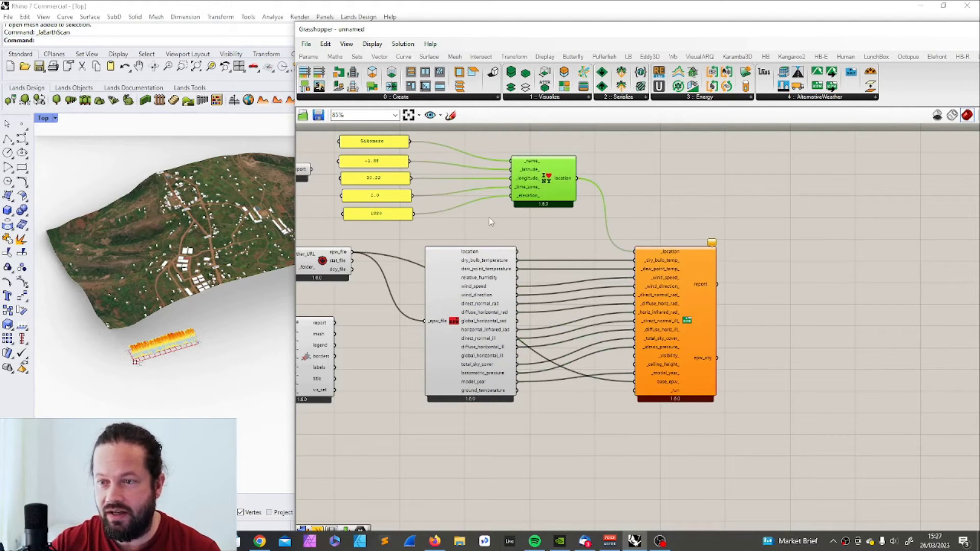
{"action": "right_click_drag", "start_coordinate": [468, 135], "coordinate": [470, 169]}
{"action": "left_click_drag", "start_coordinate": [331, 162], "coordinate": [478, 272]}
{"action": "left_click_drag", "start_coordinate": [392, 218], "coordinate": [448, 217]}
{"action": "left_click", "coordinate": [619, 220]}
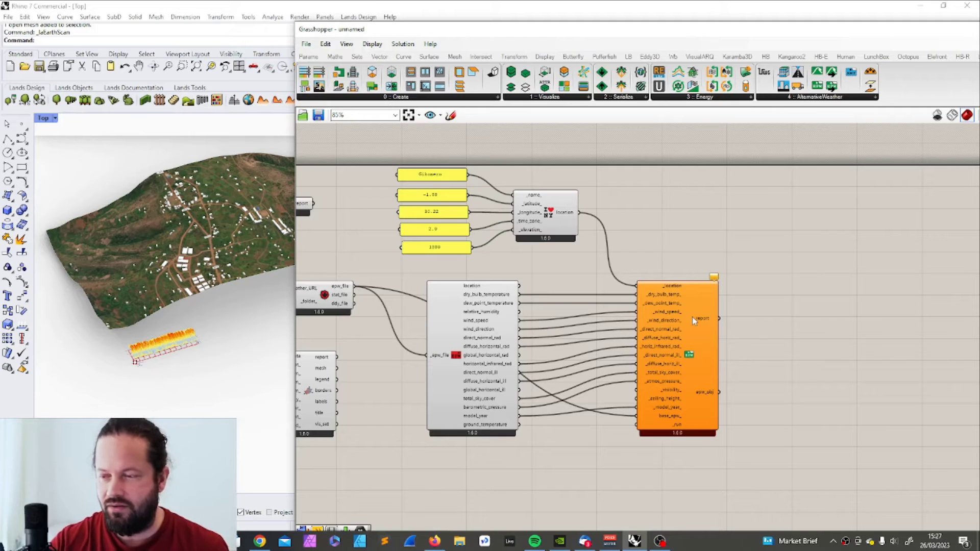
Step: Move DF Create EPW further right and lower on the canvas, and shift the EPW importer lower to align with it
{"action": "left_click_drag", "start_coordinate": [693, 317], "coordinate": [762, 351]}
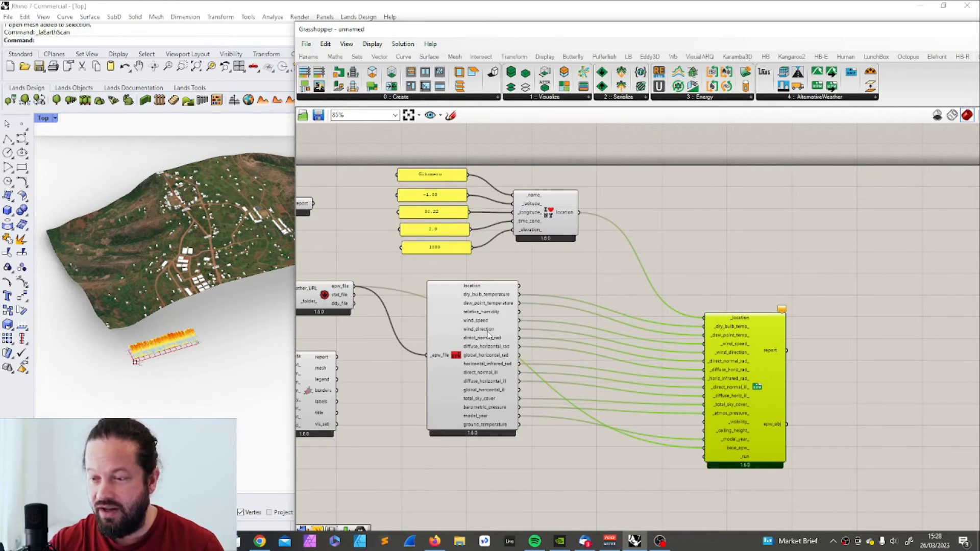
{"action": "mouse_move", "coordinate": [489, 335]}
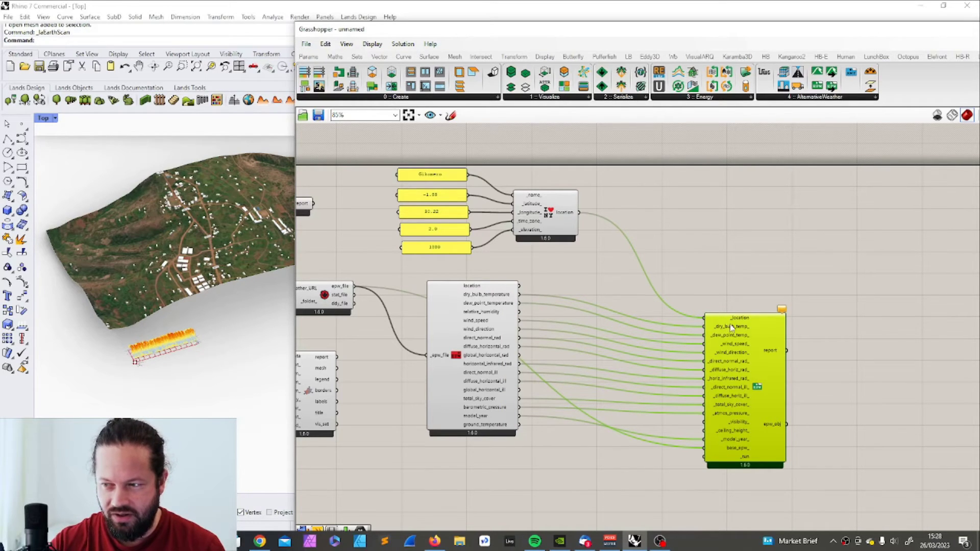
{"action": "left_click_drag", "start_coordinate": [477, 356], "coordinate": [476, 383]}
{"action": "mouse_move", "coordinate": [476, 383]}
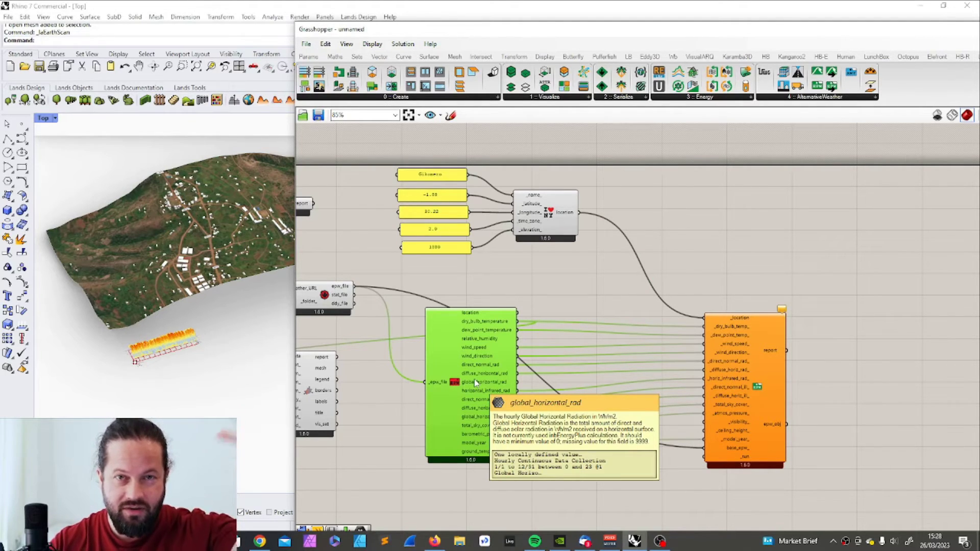
{"action": "left_click", "coordinate": [692, 204]}
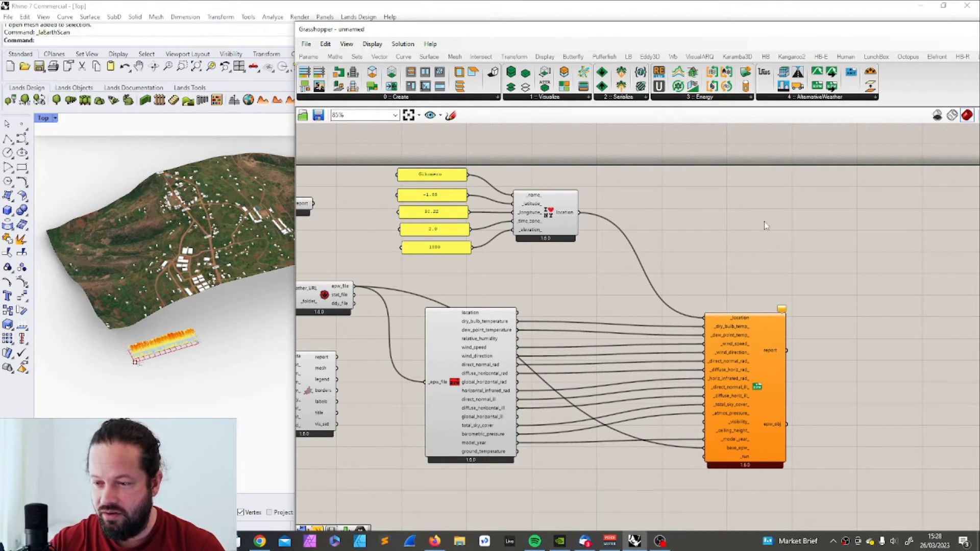
{"action": "mouse_move", "coordinate": [500, 434]}
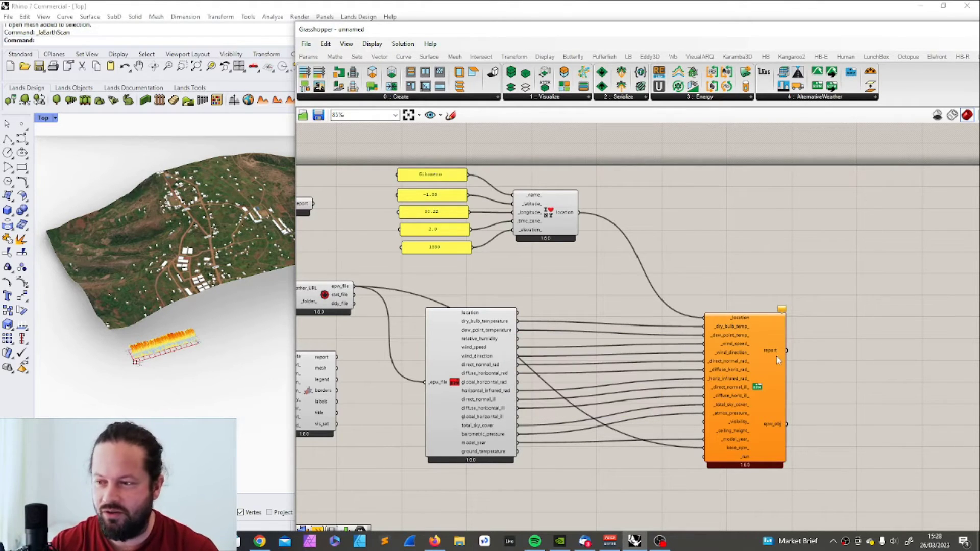
{"action": "left_click_drag", "start_coordinate": [758, 367], "coordinate": [756, 370]}
{"action": "mouse_move", "coordinate": [757, 372]}
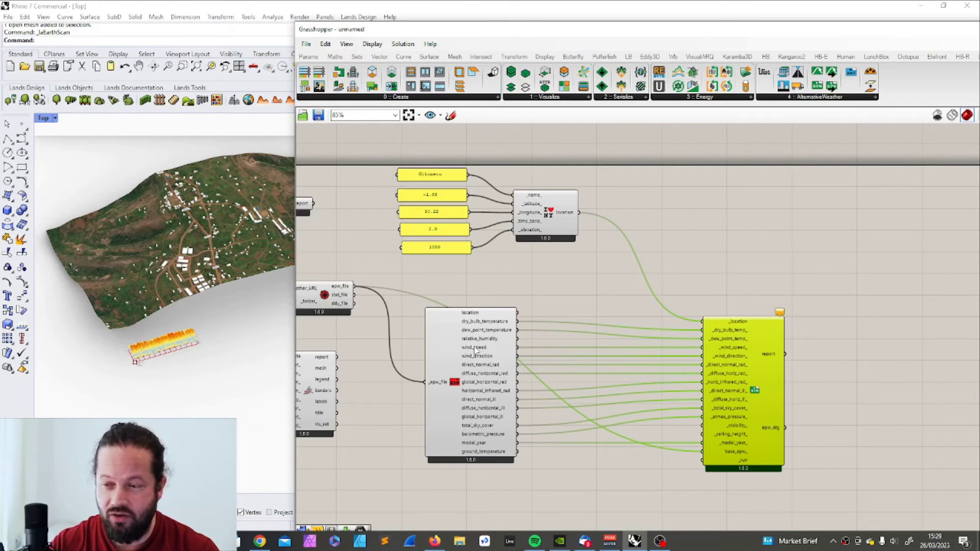
{"action": "right_click_drag", "start_coordinate": [255, 258], "coordinate": [204, 258]}
{"action": "scroll", "coordinate": [163, 240], "scroll_direction": "down", "scroll_amount": 5}
{"action": "scroll", "coordinate": [194, 225], "scroll_direction": "up", "scroll_amount": 6}
{"action": "scroll", "coordinate": [162, 220], "scroll_direction": "up", "scroll_amount": 6}
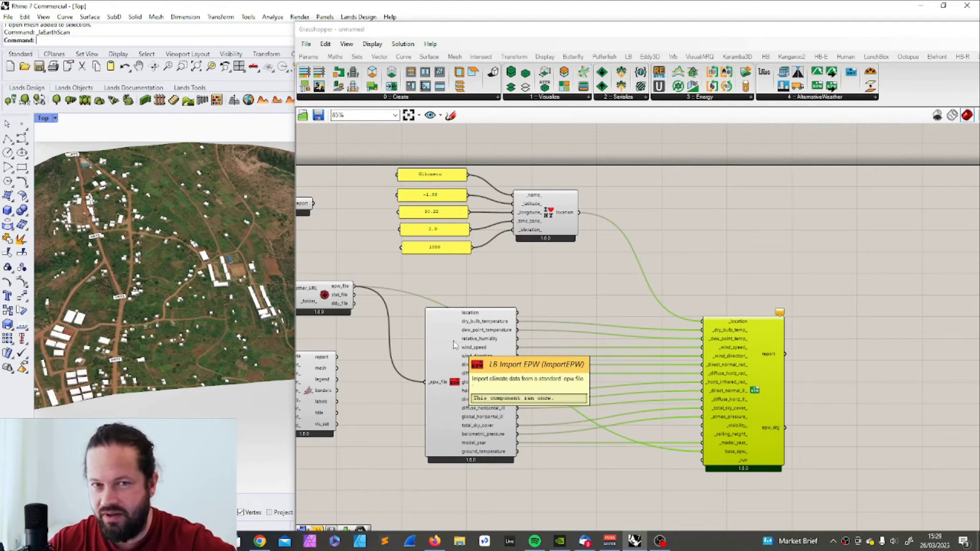
Step: Nudge DF Create EPW slightly up and to the right, and reposition the Grasshopper window so its full width fits on screen
{"action": "left_click", "coordinate": [751, 356]}
{"action": "left_click_drag", "start_coordinate": [752, 356], "coordinate": [757, 354]}
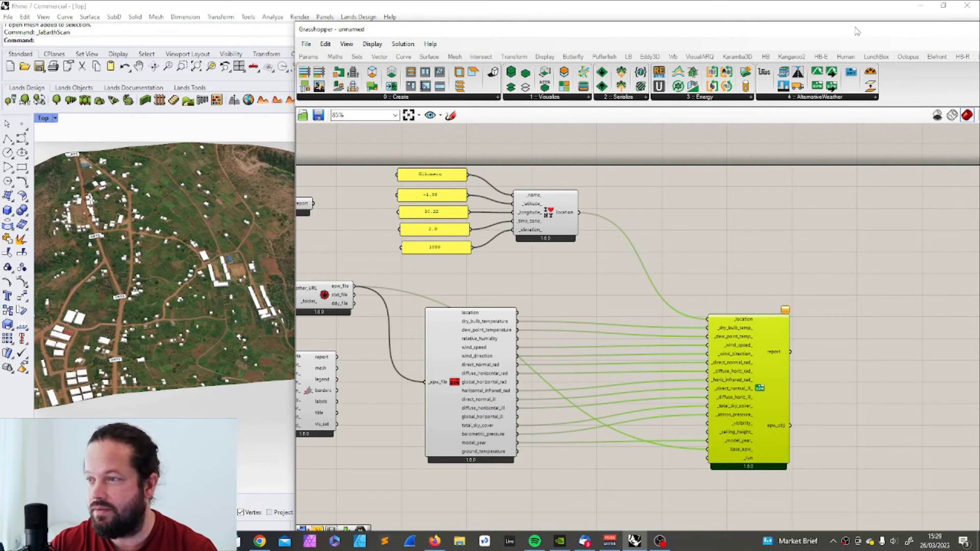
{"action": "left_click_drag", "start_coordinate": [858, 29], "coordinate": [698, 27]}
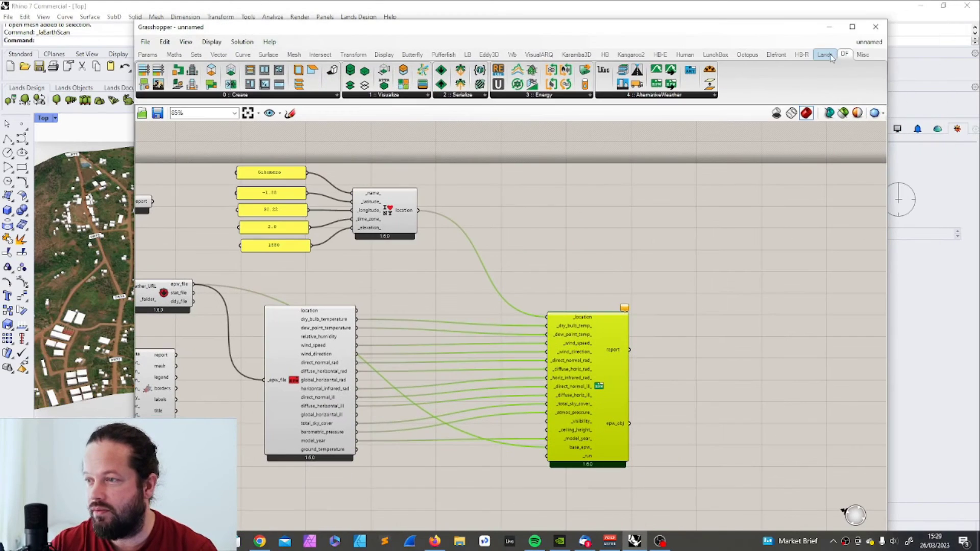
Step: Place an LB Deconstruct Data component above the EPW importer's wiring and connect dry_bulb_temperature to its _data input
{"action": "left_click", "coordinate": [467, 54]}
{"action": "left_click", "coordinate": [309, 95]}
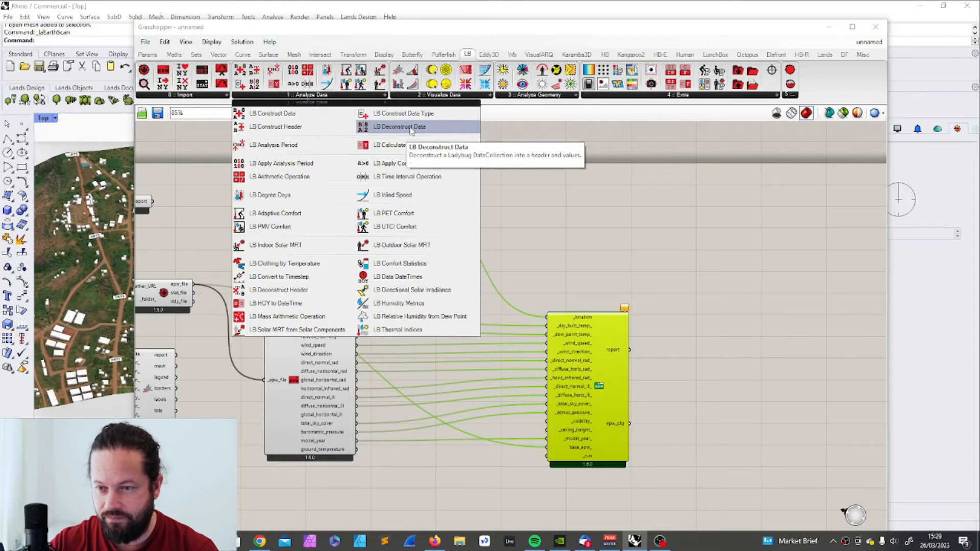
{"action": "left_click", "coordinate": [411, 127]}
{"action": "left_click", "coordinate": [544, 236]}
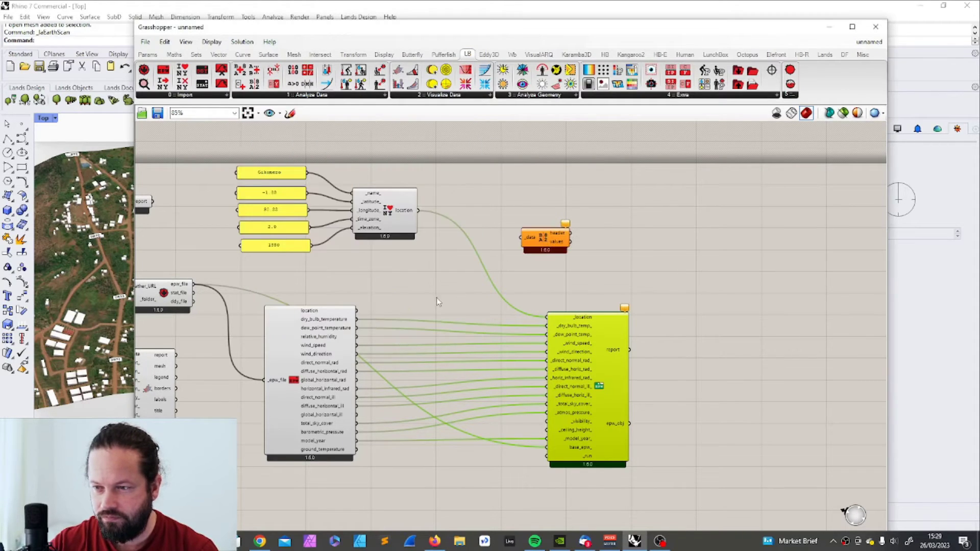
{"action": "scroll", "coordinate": [382, 327], "scroll_direction": "up", "scroll_amount": 2}
{"action": "left_click_drag", "start_coordinate": [345, 315], "coordinate": [468, 253]}
{"action": "left_click", "coordinate": [623, 258]}
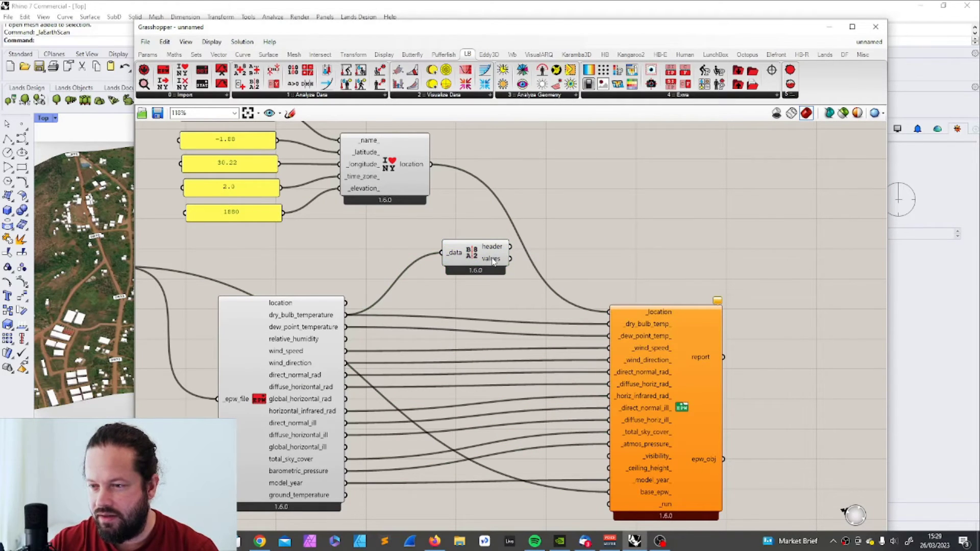
{"action": "mouse_move", "coordinate": [493, 261]}
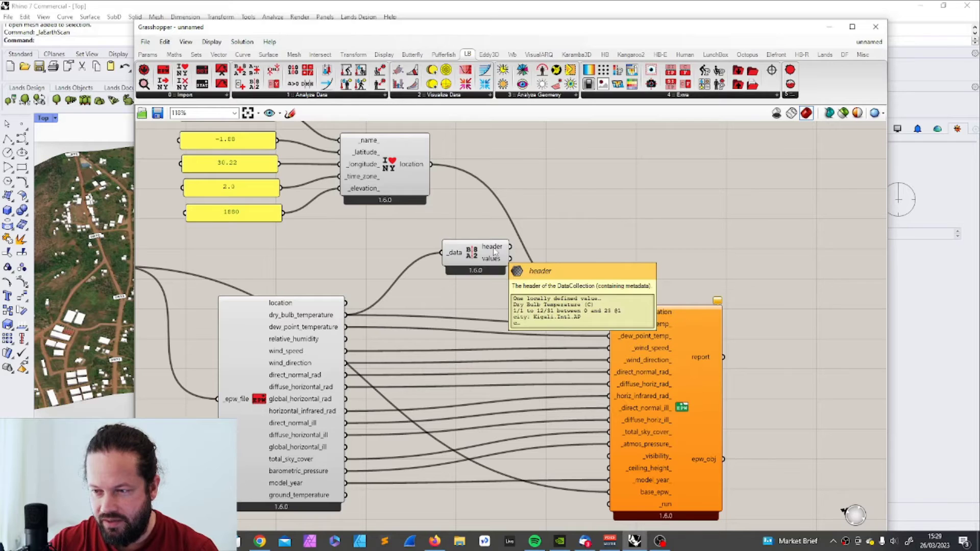
{"action": "left_click_drag", "start_coordinate": [495, 250], "coordinate": [429, 254]}
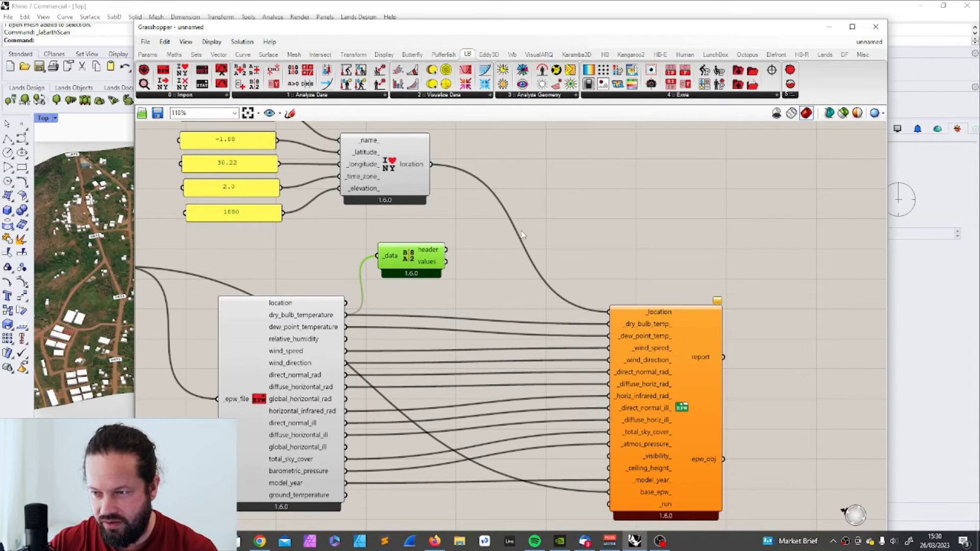
Step: Add a Subtraction component beside LB Deconstruct Data and connect the values output to its A input
{"action": "double_click", "coordinate": [580, 215]}
{"action": "type", "text": "sub"}
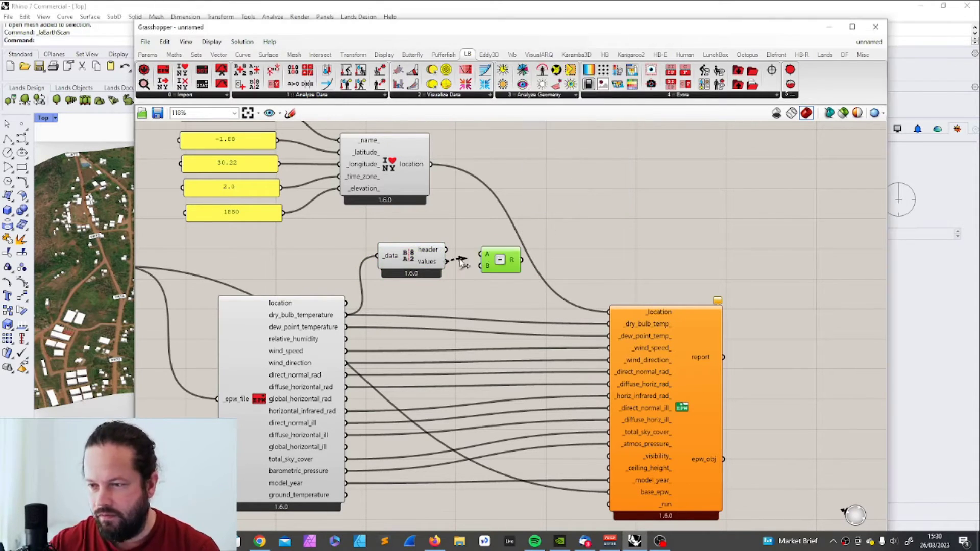
{"action": "left_click_drag", "start_coordinate": [447, 262], "coordinate": [507, 269]}
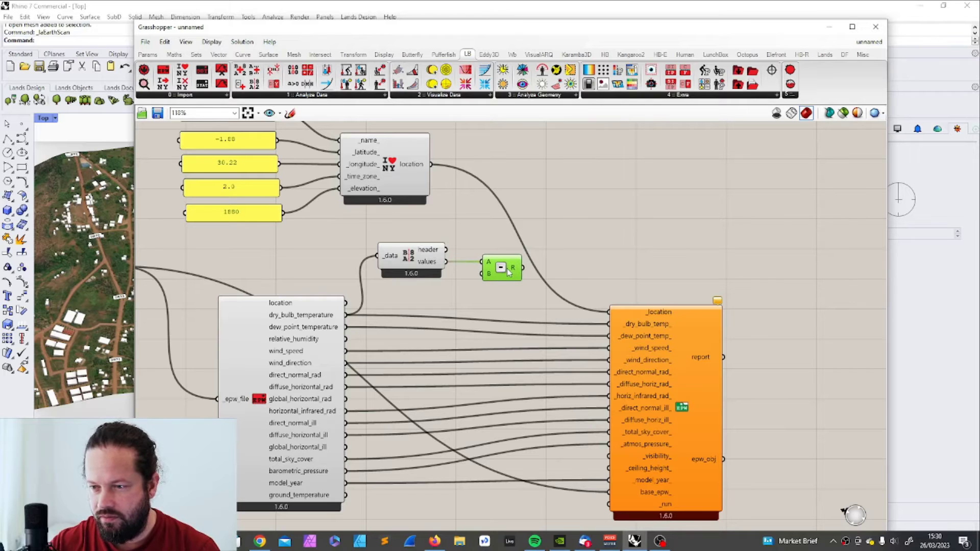
{"action": "left_click", "coordinate": [568, 264]}
{"action": "mouse_move", "coordinate": [302, 315]}
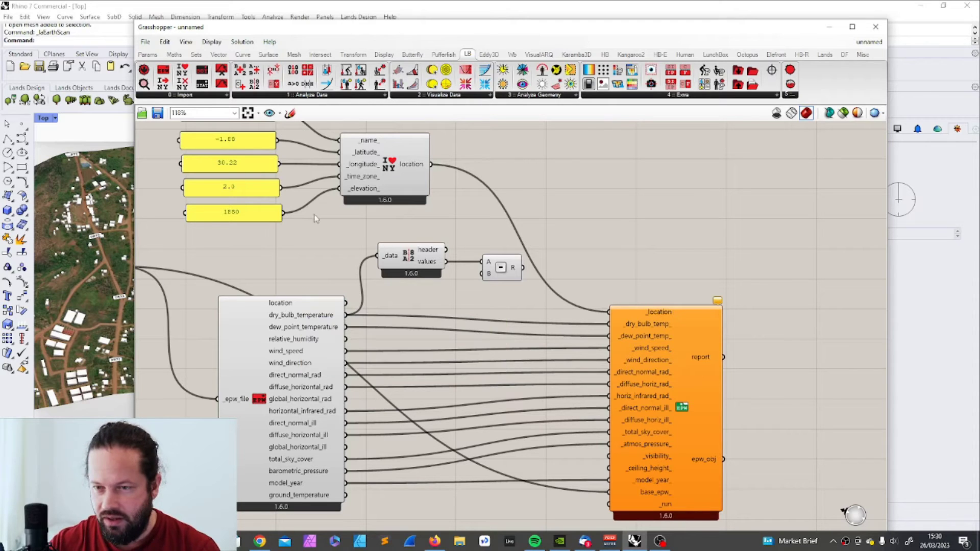
{"action": "mouse_move", "coordinate": [244, 216]}
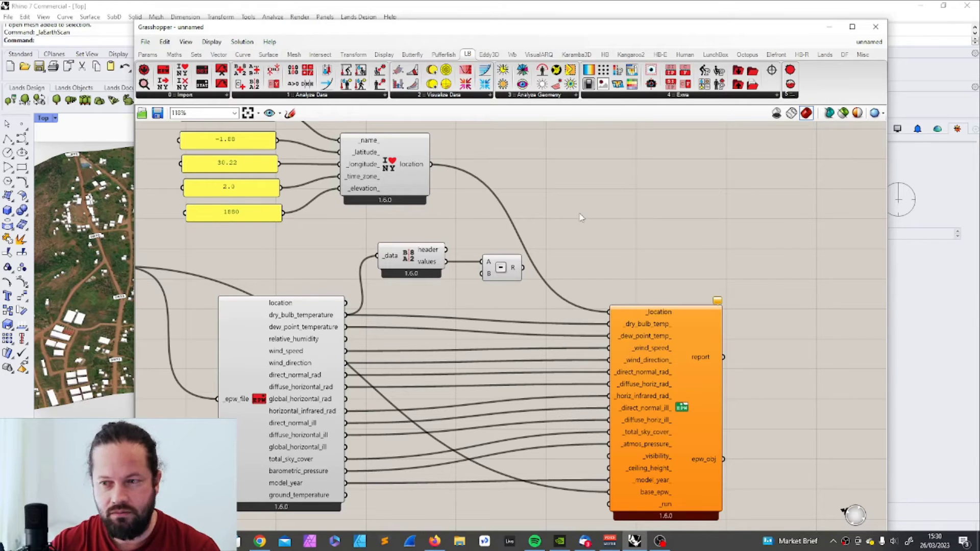
{"action": "left_click", "coordinate": [660, 541]}
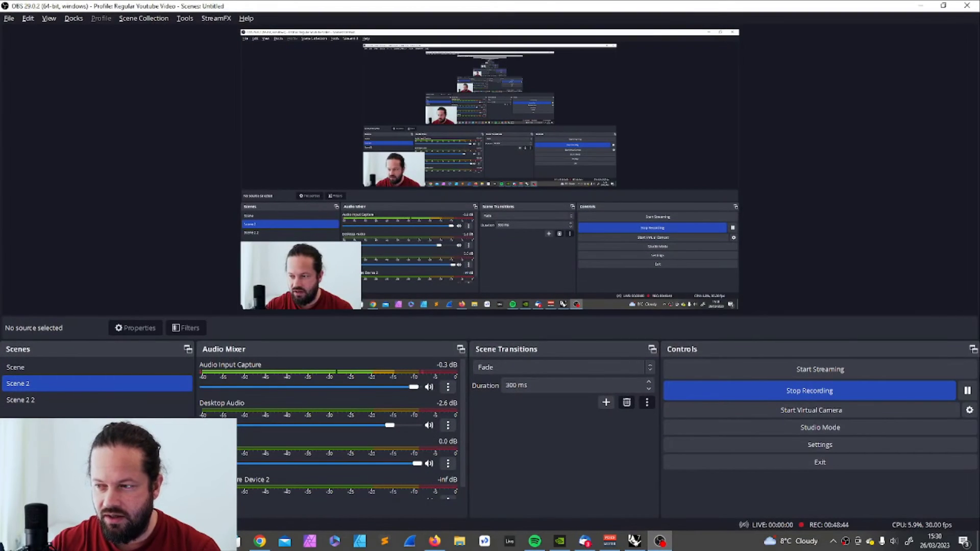
{"action": "left_click", "coordinate": [967, 391]}
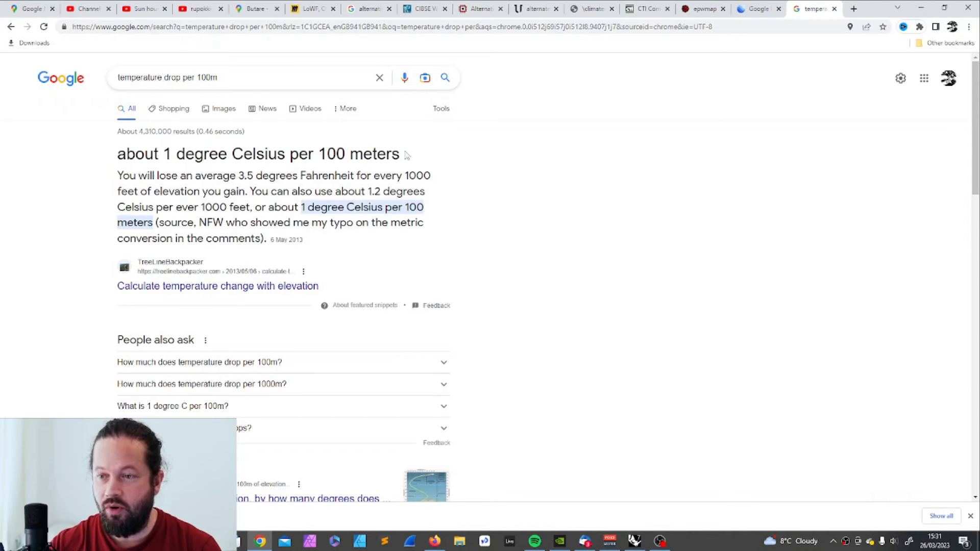
Step: Check the search result for temperature drop per 100 m in the browser, and return to Grasshopper
{"action": "left_click_drag", "start_coordinate": [117, 154], "coordinate": [409, 160]}
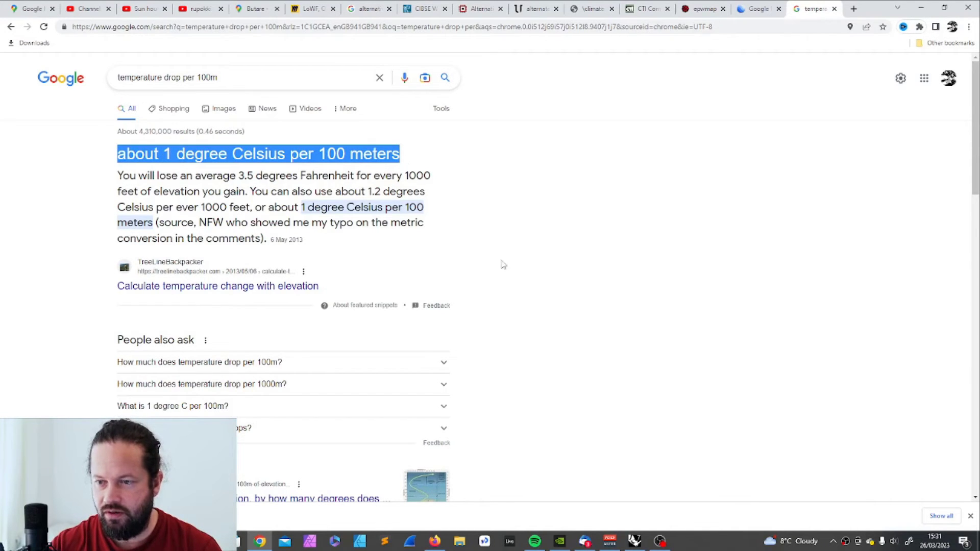
{"action": "key", "text": "alt+Tab"}
Step: Position the number slider set to 4 below LB Deconstruct Data and connect it to the Subtraction's B input
{"action": "left_click_drag", "start_coordinate": [513, 247], "coordinate": [528, 247]}
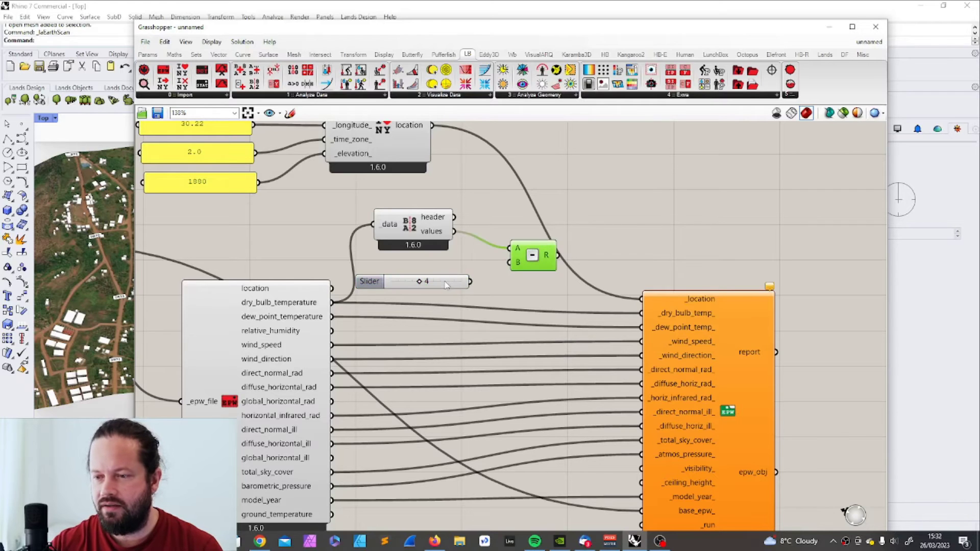
{"action": "left_click_drag", "start_coordinate": [446, 283], "coordinate": [456, 276]}
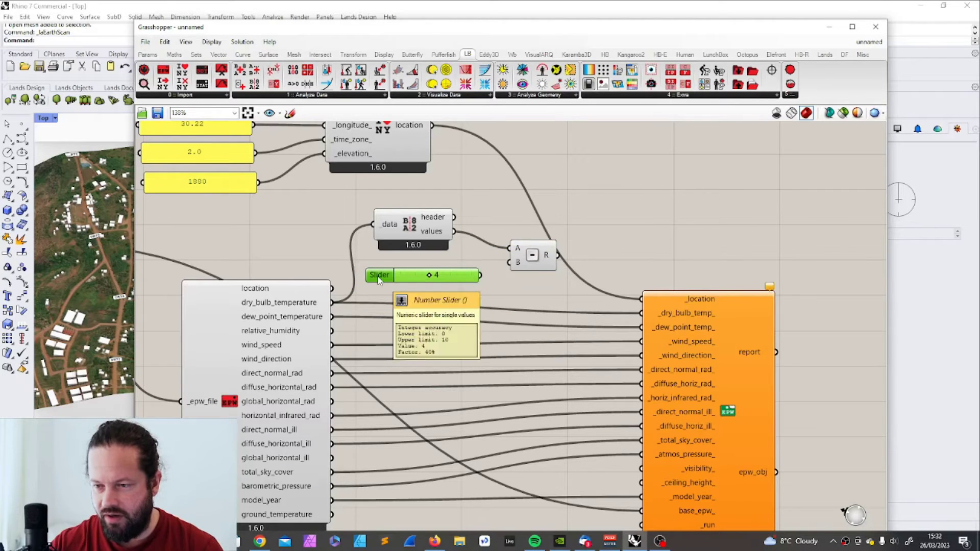
{"action": "left_click_drag", "start_coordinate": [379, 277], "coordinate": [377, 276]}
{"action": "left_click_drag", "start_coordinate": [477, 274], "coordinate": [509, 263]}
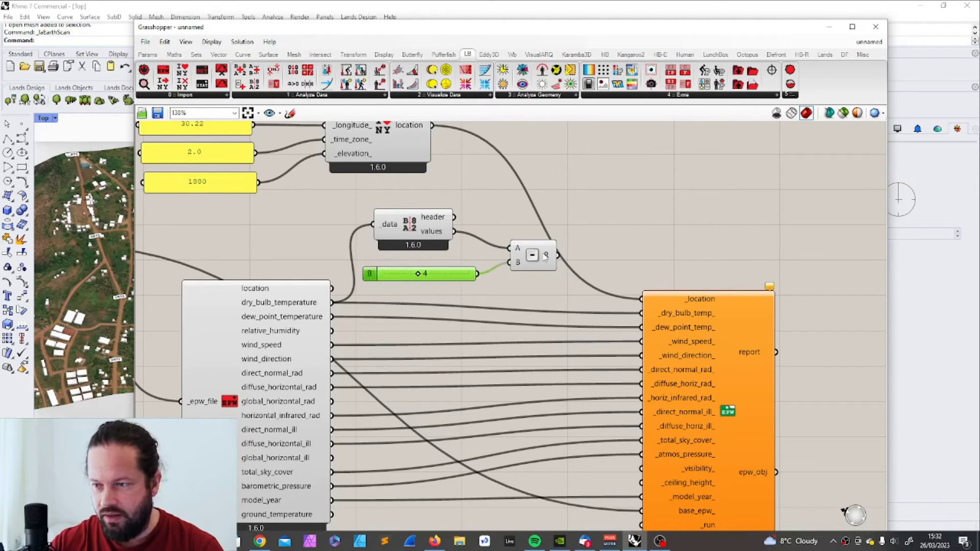
{"action": "mouse_move", "coordinate": [547, 257]}
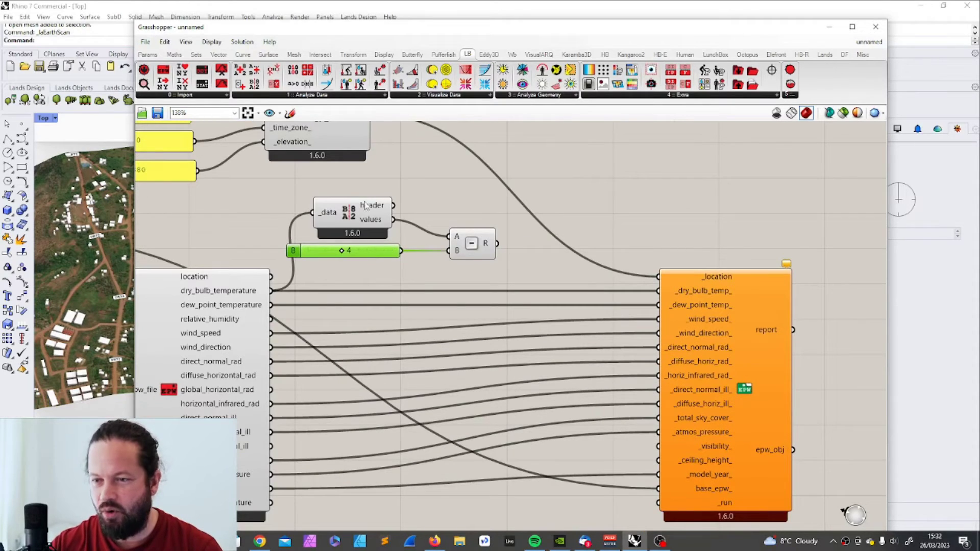
Step: Try to feed the Subtraction result directly into the _dry_bulb_temp_ input of DF Create EPW
{"action": "left_click", "coordinate": [365, 205]}
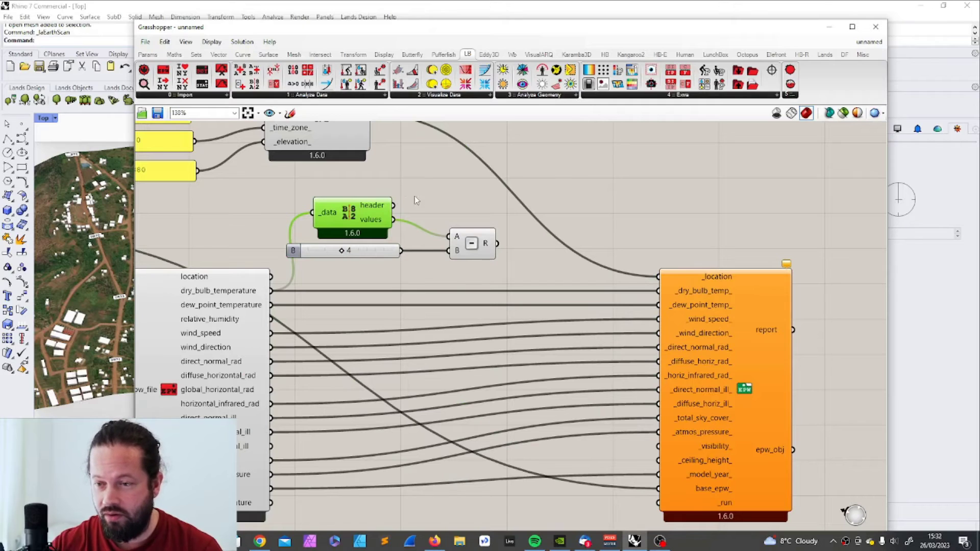
{"action": "left_click_drag", "start_coordinate": [466, 243], "coordinate": [463, 250]}
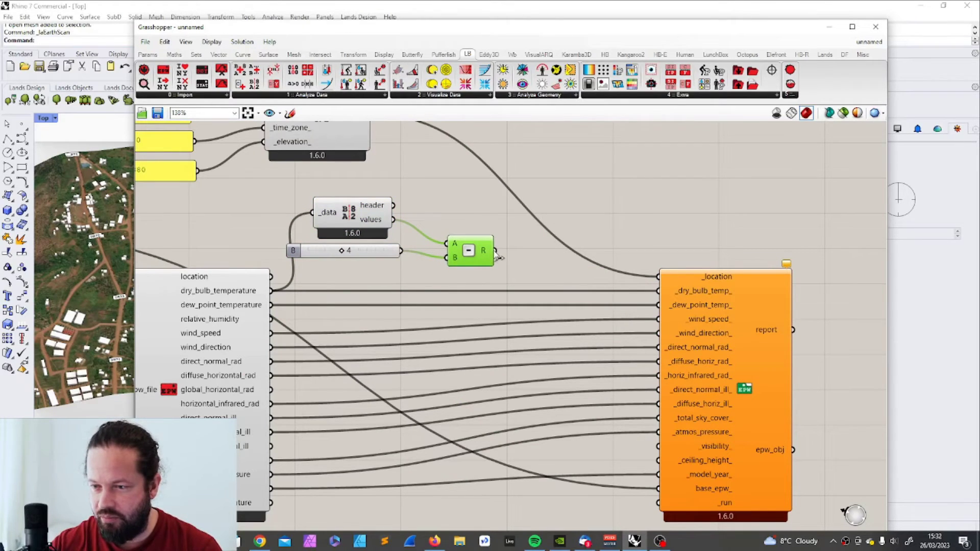
{"action": "left_click_drag", "start_coordinate": [496, 252], "coordinate": [658, 291]}
{"action": "scroll", "coordinate": [657, 291], "scroll_direction": "down", "scroll_amount": 2}
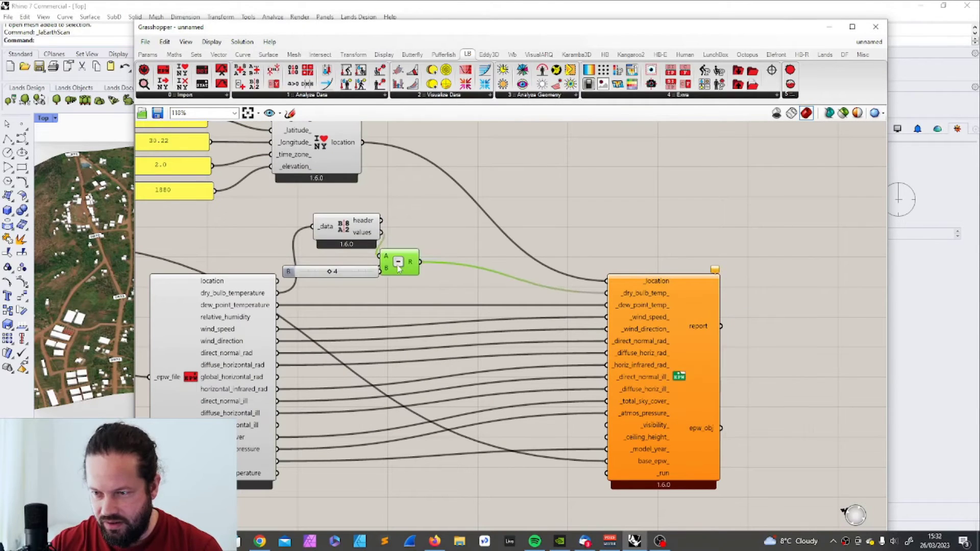
Step: Place LB Construct Data after the Subtraction, and connect the subtracted values and the deconstructed header to its _values and _header inputs
{"action": "left_click_drag", "start_coordinate": [396, 265], "coordinate": [416, 256]}
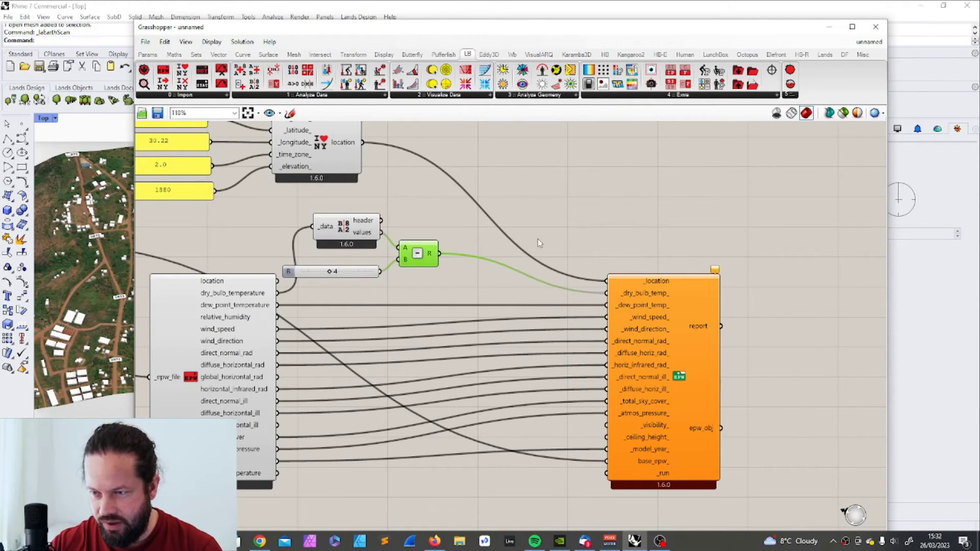
{"action": "left_click", "coordinate": [262, 96]}
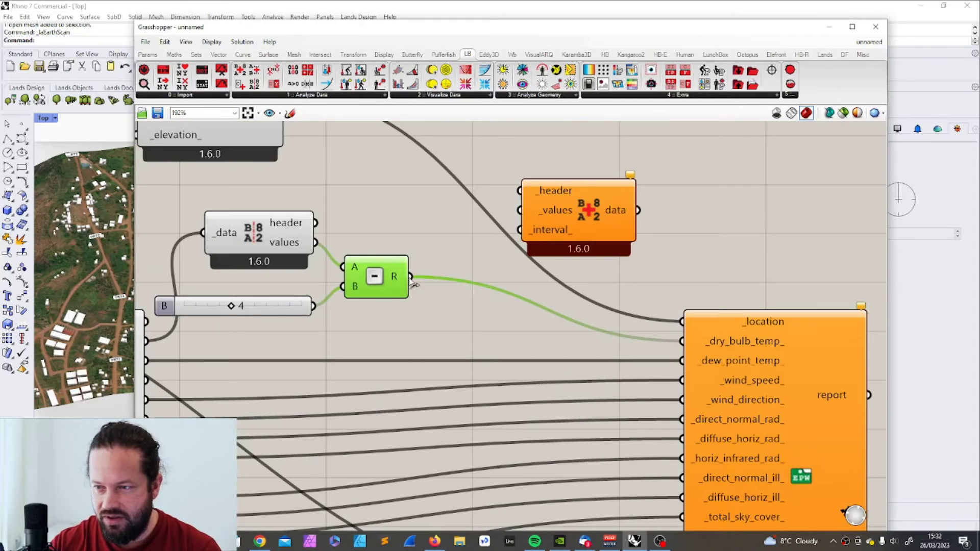
{"action": "left_click_drag", "start_coordinate": [411, 277], "coordinate": [520, 210]}
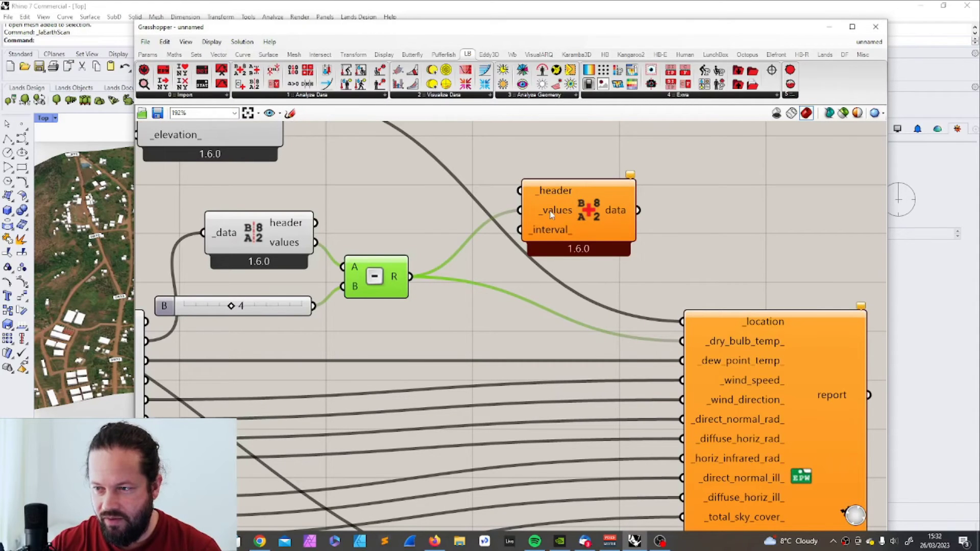
{"action": "left_click_drag", "start_coordinate": [315, 223], "coordinate": [536, 199]}
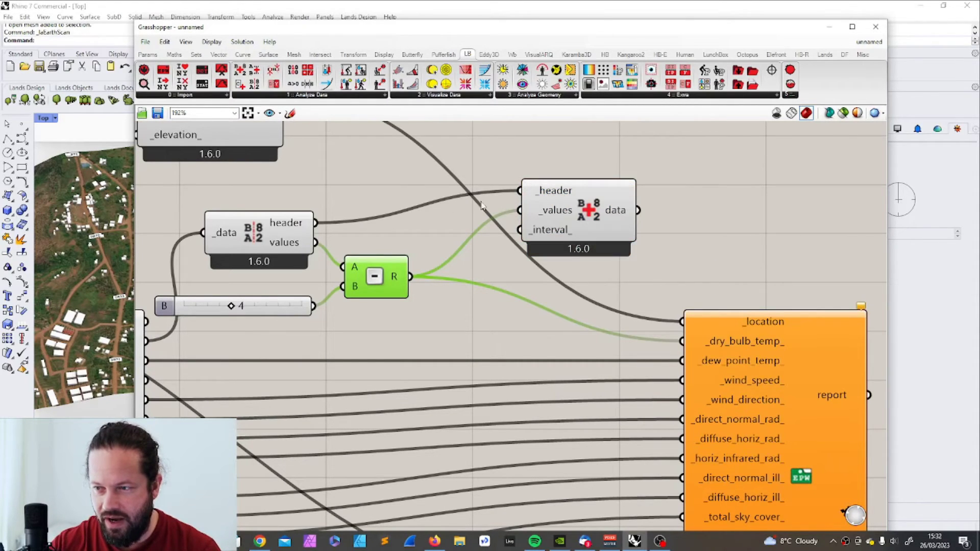
{"action": "left_click_drag", "start_coordinate": [476, 221], "coordinate": [472, 232]}
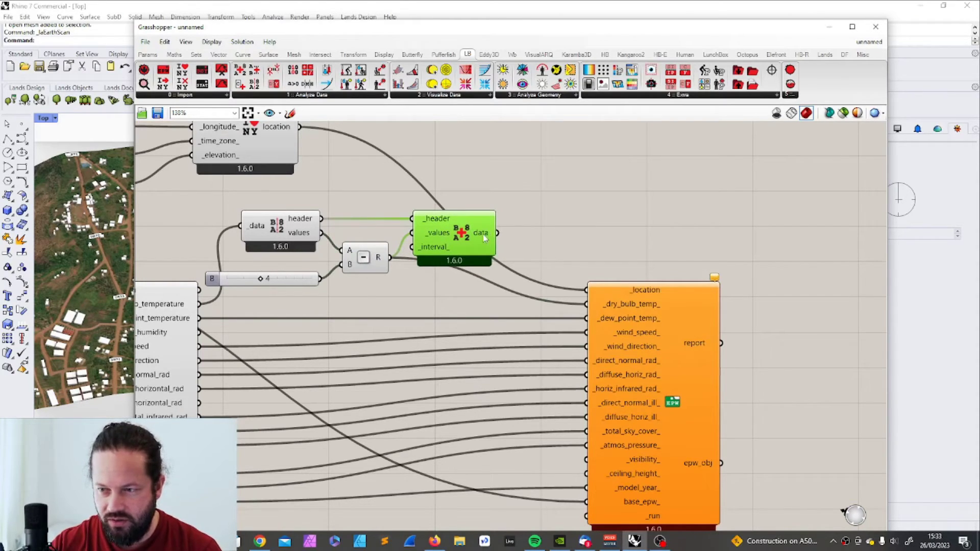
Step: Connect the data output of LB Construct Data to the _dry_bulb_temp_ input of DF Create EPW, replacing the direct Subtraction wire
{"action": "mouse_move", "coordinate": [181, 305]}
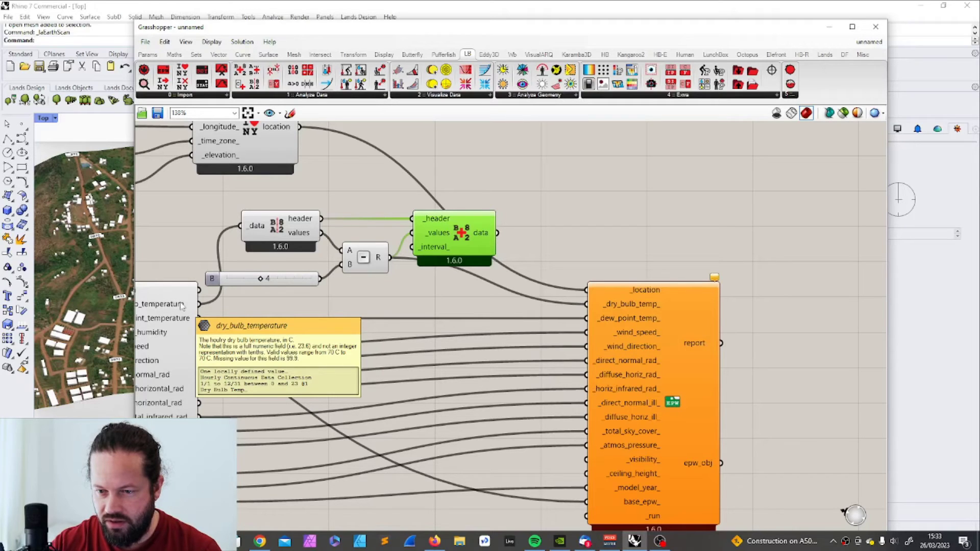
{"action": "mouse_move", "coordinate": [483, 234]}
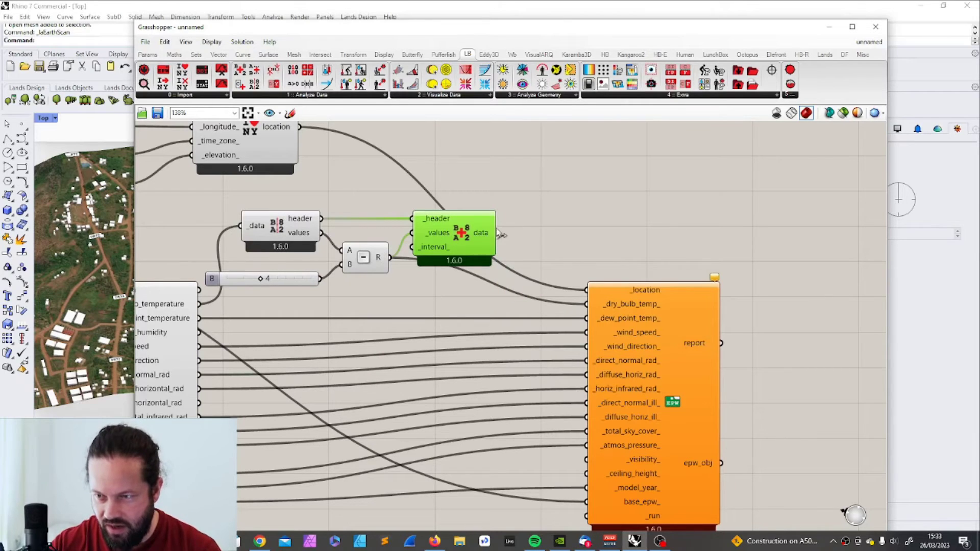
{"action": "left_click_drag", "start_coordinate": [497, 233], "coordinate": [586, 304]}
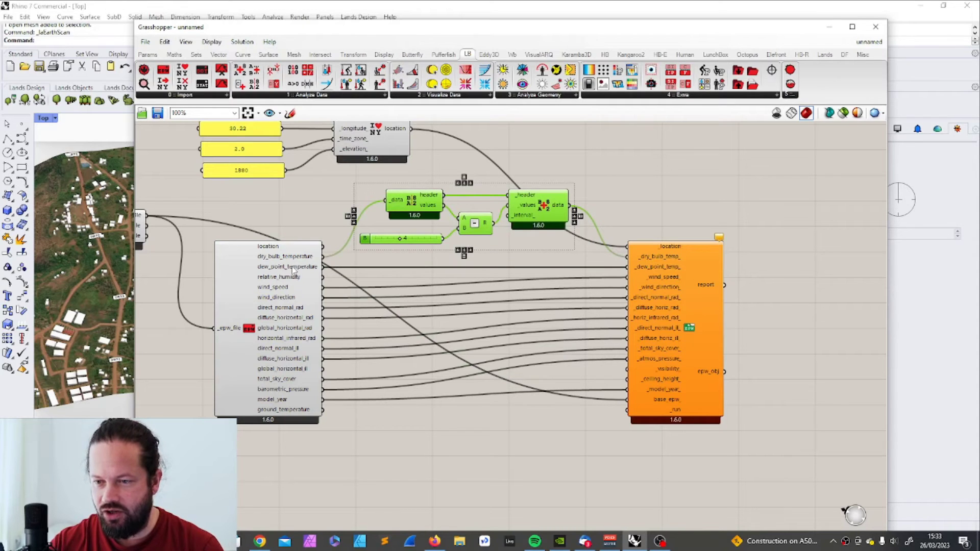
Step: Nudge DF Create EPW slightly lower and closer to the EPW importer
{"action": "mouse_move", "coordinate": [279, 271]}
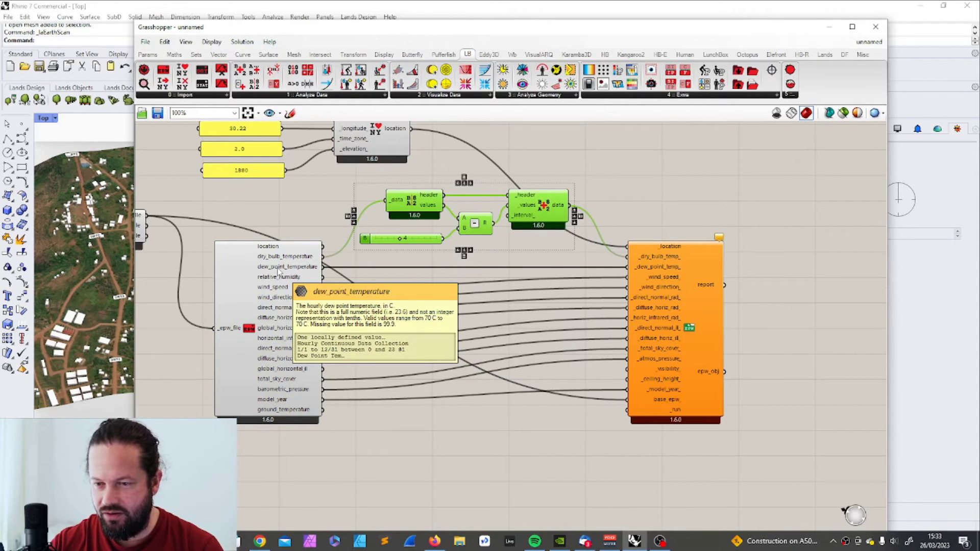
{"action": "mouse_move", "coordinate": [284, 289]}
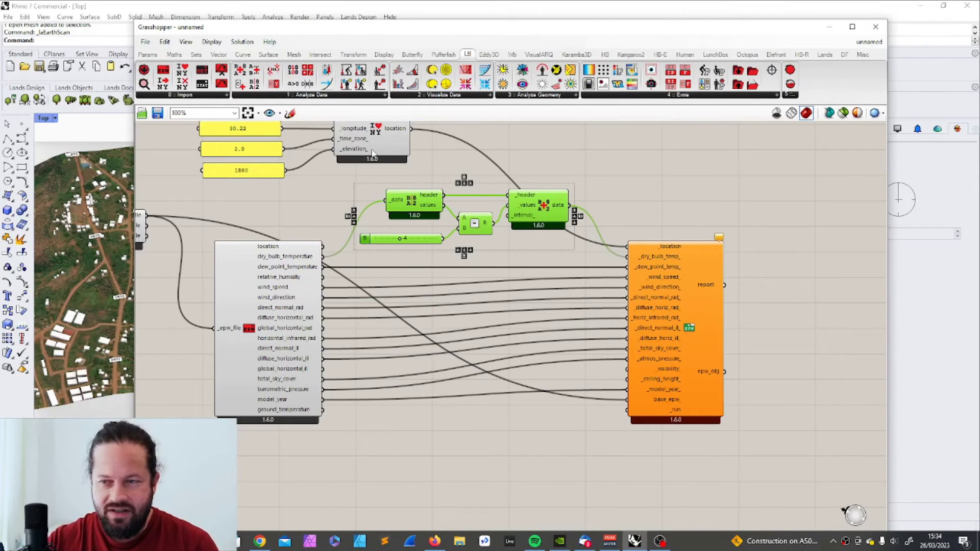
{"action": "mouse_move", "coordinate": [373, 153]}
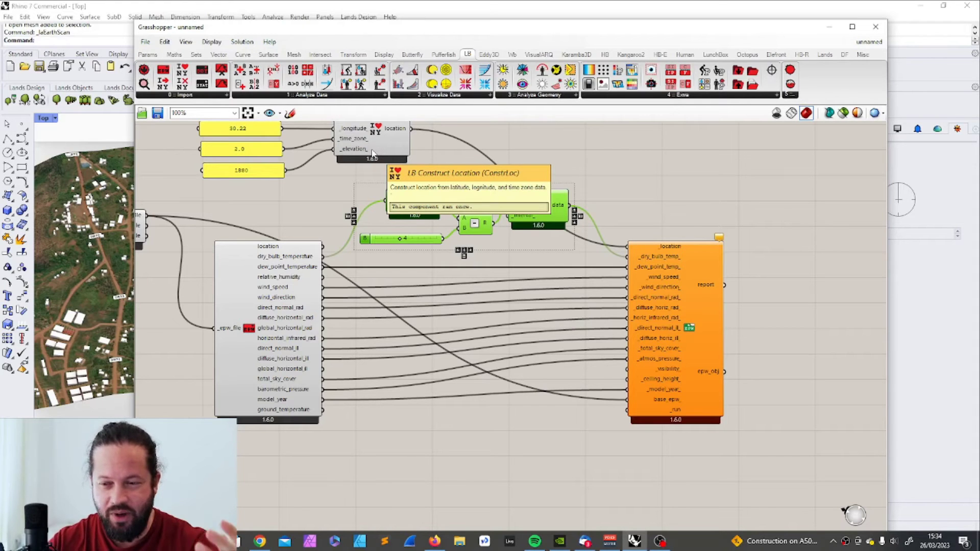
{"action": "right_click_drag", "start_coordinate": [372, 129], "coordinate": [365, 172]}
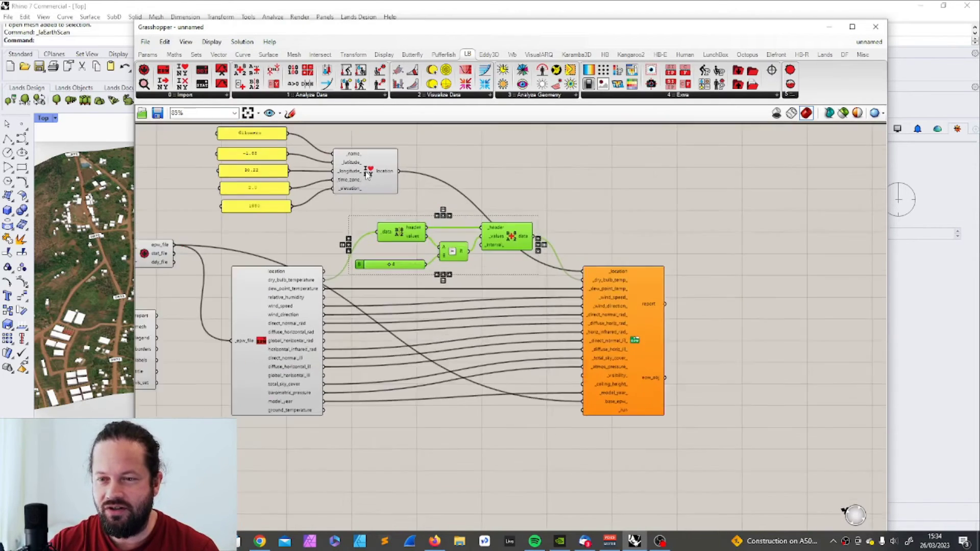
{"action": "scroll", "coordinate": [256, 200], "scroll_direction": "down", "scroll_amount": 2}
{"action": "left_click_drag", "start_coordinate": [524, 306], "coordinate": [519, 310]}
{"action": "scroll", "coordinate": [322, 332], "scroll_direction": "up", "scroll_amount": 2}
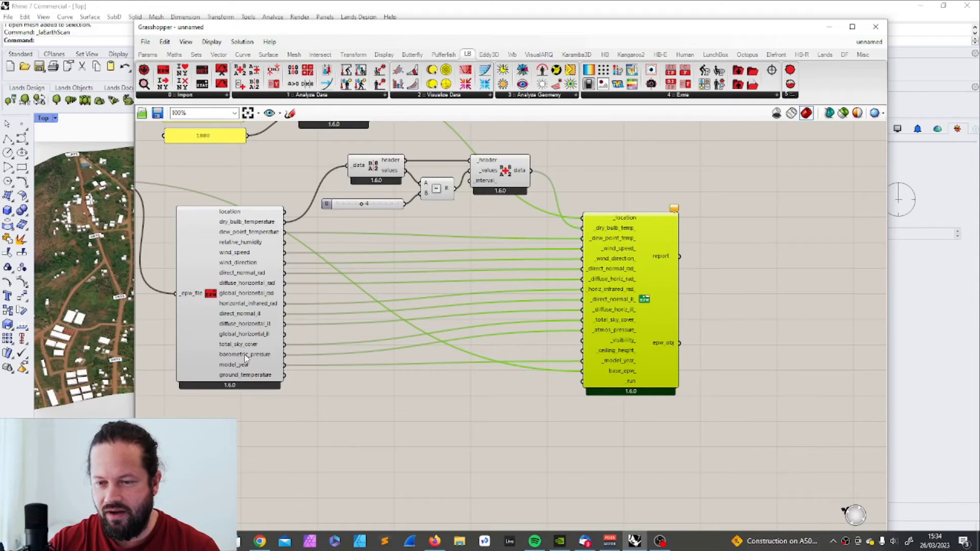
Step: Switch to Chrome and replace the Google query about temperature drop with a search for "dew point"
{"action": "mouse_move", "coordinate": [246, 358]}
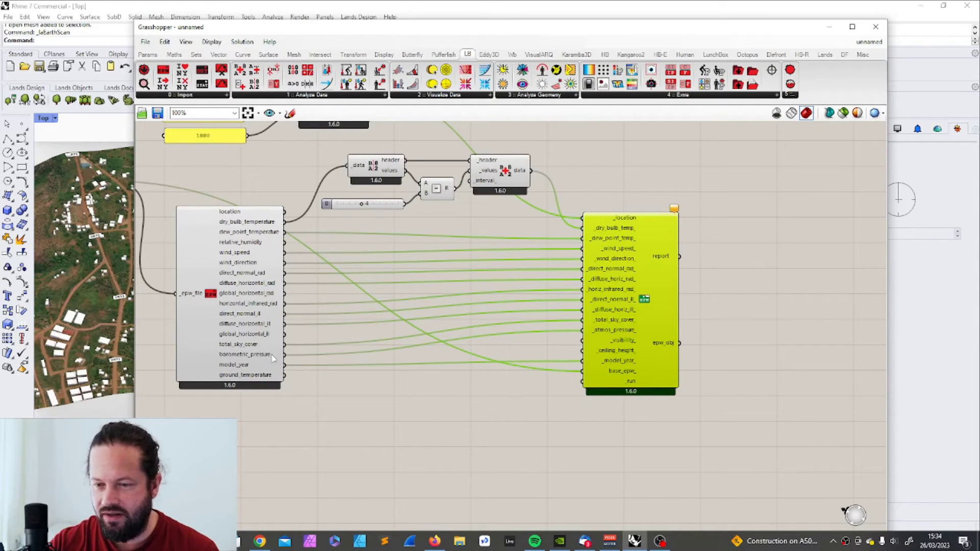
{"action": "scroll", "coordinate": [260, 359], "scroll_direction": "down", "scroll_amount": 5}
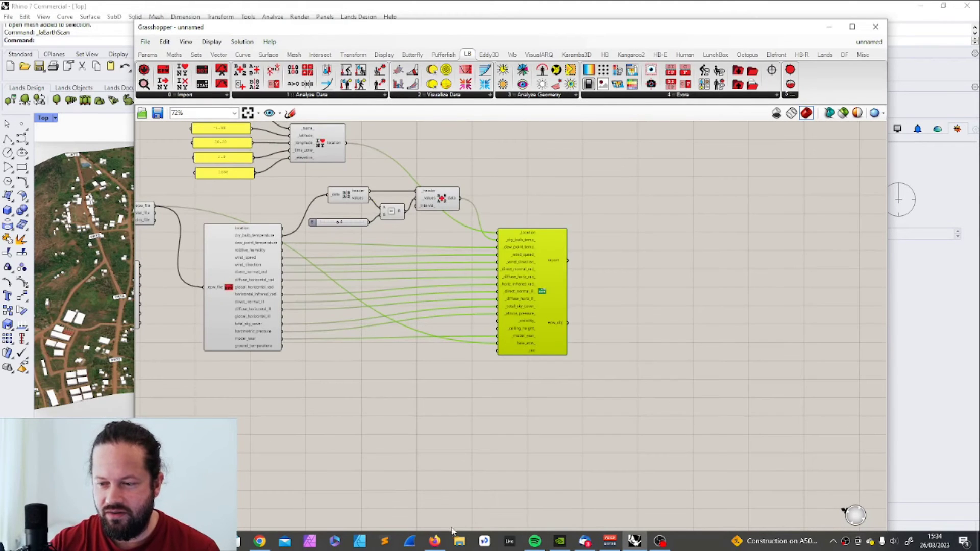
{"action": "left_click", "coordinate": [435, 541]}
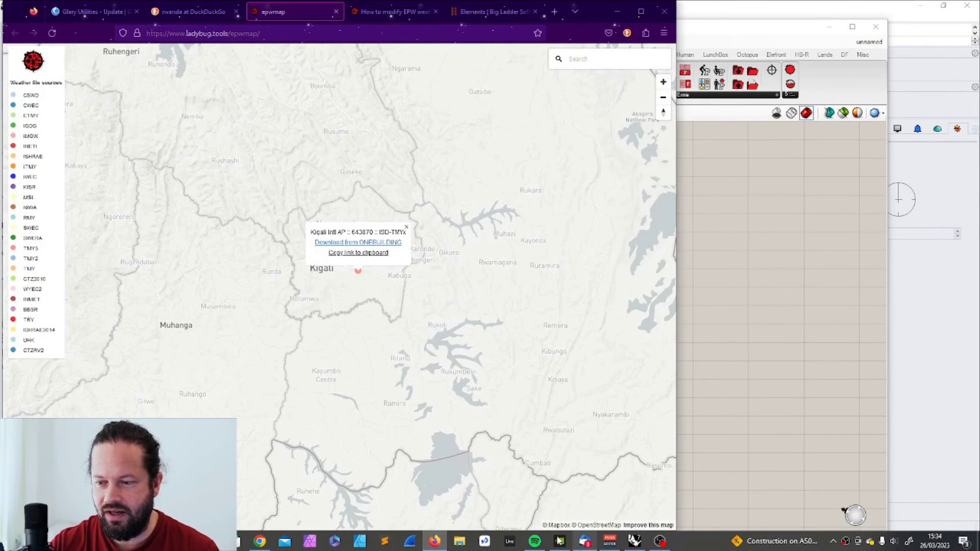
{"action": "left_click", "coordinate": [261, 542]}
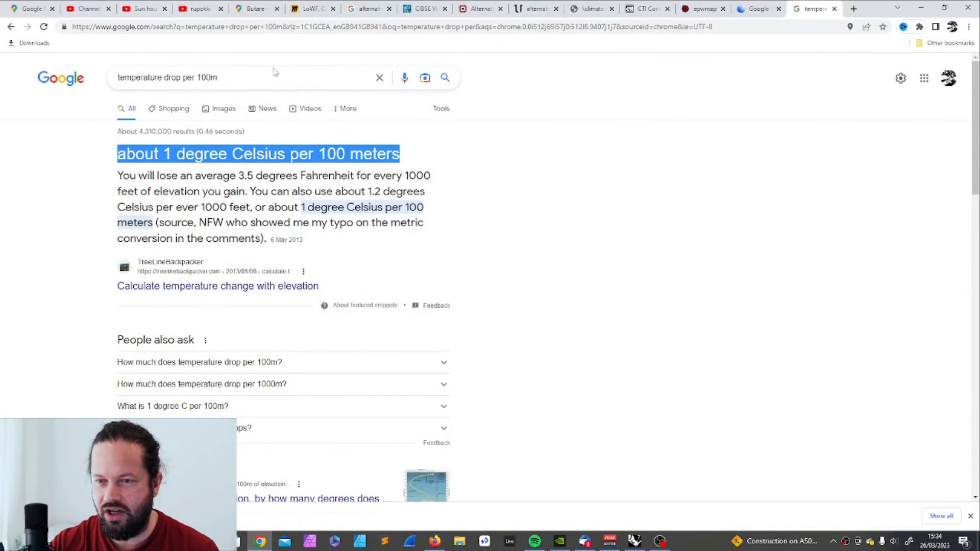
{"action": "left_click_drag", "start_coordinate": [222, 77], "coordinate": [29, 61]}
{"action": "type", "text": "dew"}
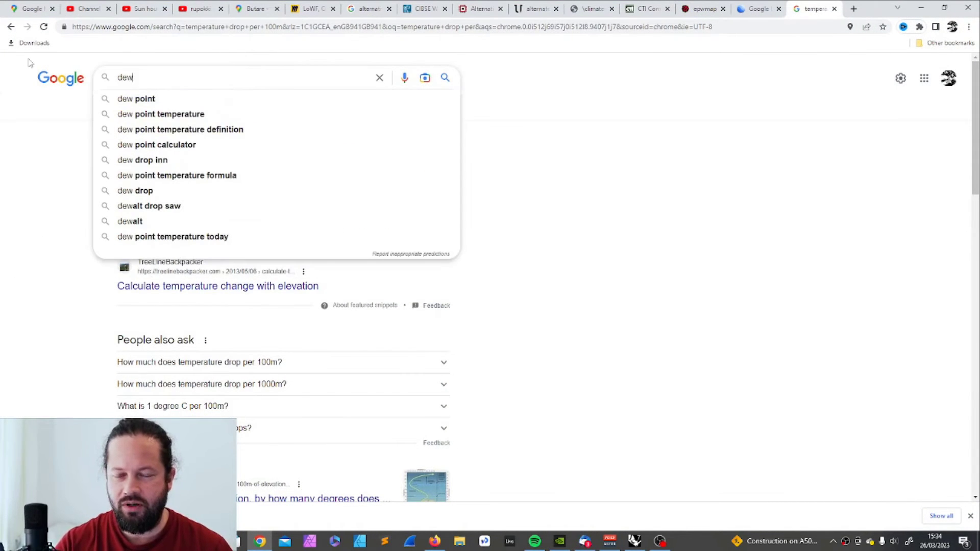
{"action": "type", "text": " point"}
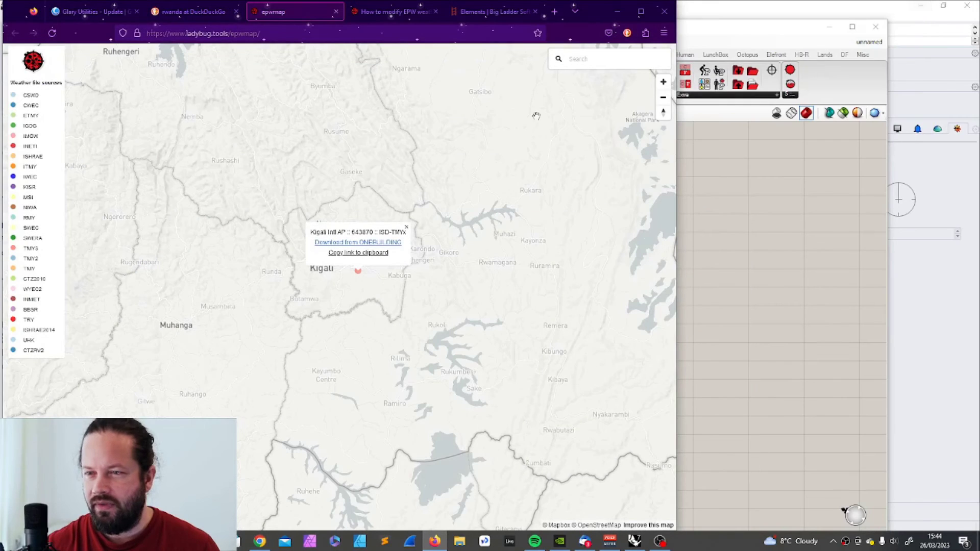
Step: Return to Grasshopper and shift DF Create EPW slightly farther from the EPW importer, widening the gap between them
{"action": "left_click", "coordinate": [618, 12]}
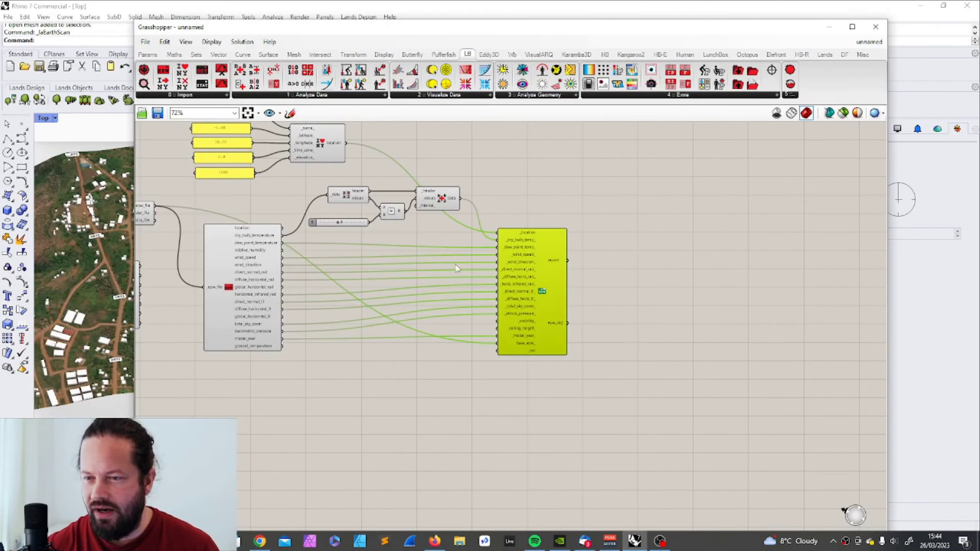
{"action": "scroll", "coordinate": [296, 269], "scroll_direction": "up", "scroll_amount": 4}
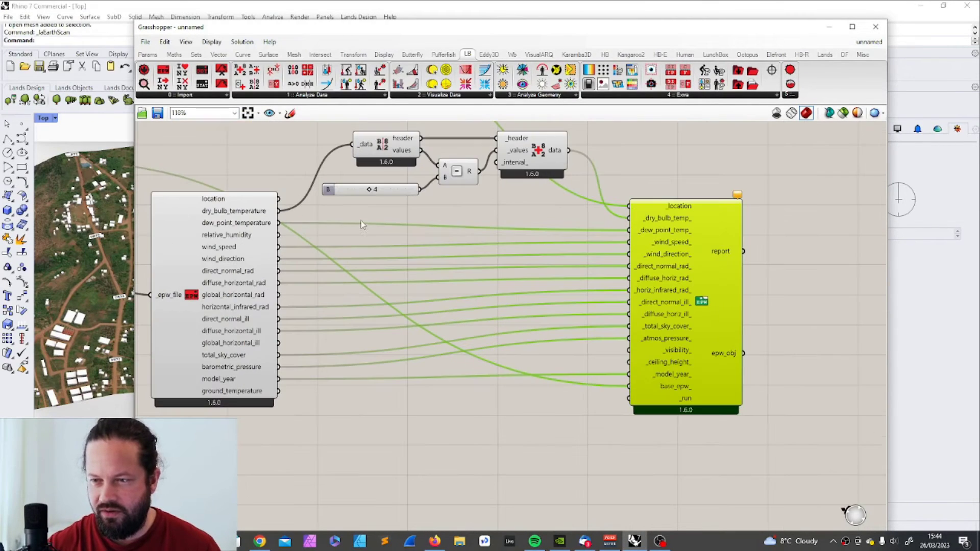
{"action": "mouse_move", "coordinate": [226, 229]}
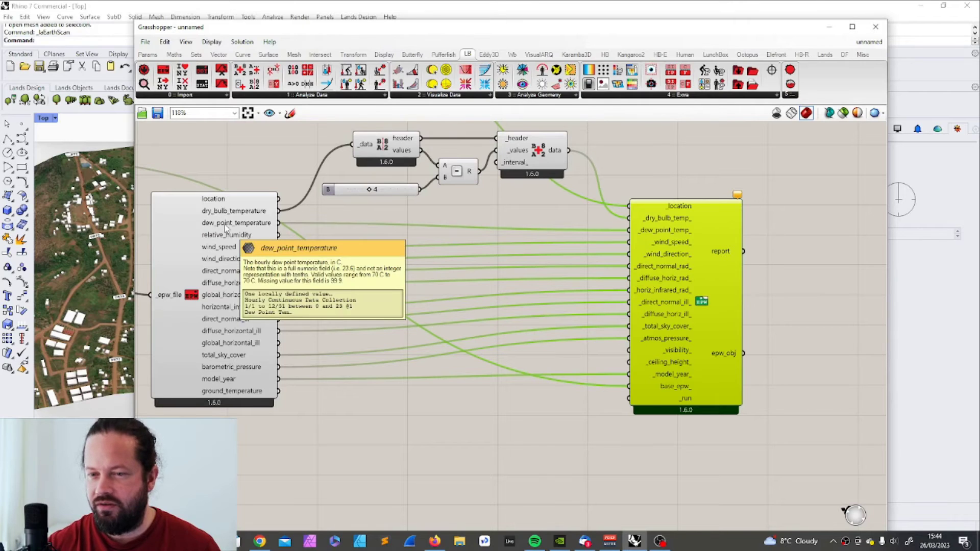
{"action": "left_click_drag", "start_coordinate": [720, 285], "coordinate": [749, 285]}
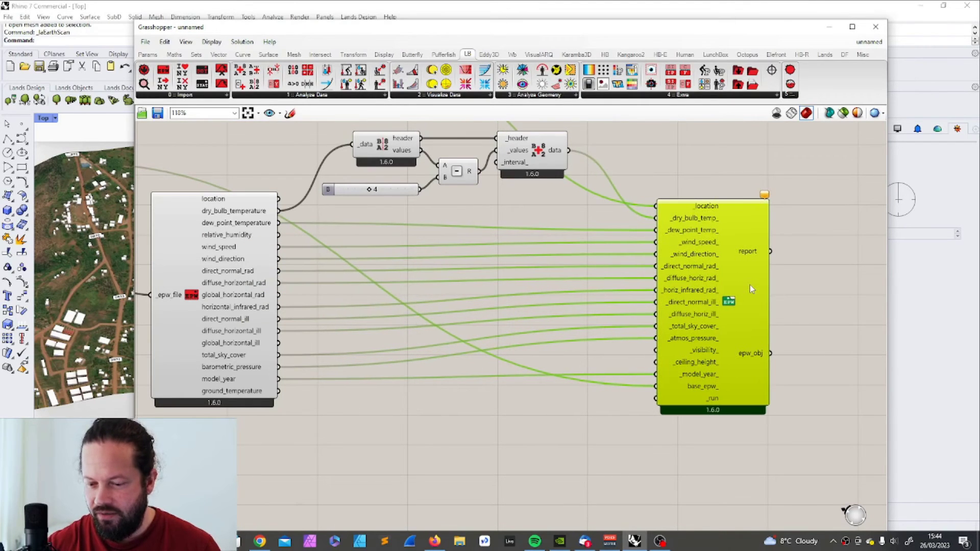
{"action": "mouse_move", "coordinate": [749, 285]}
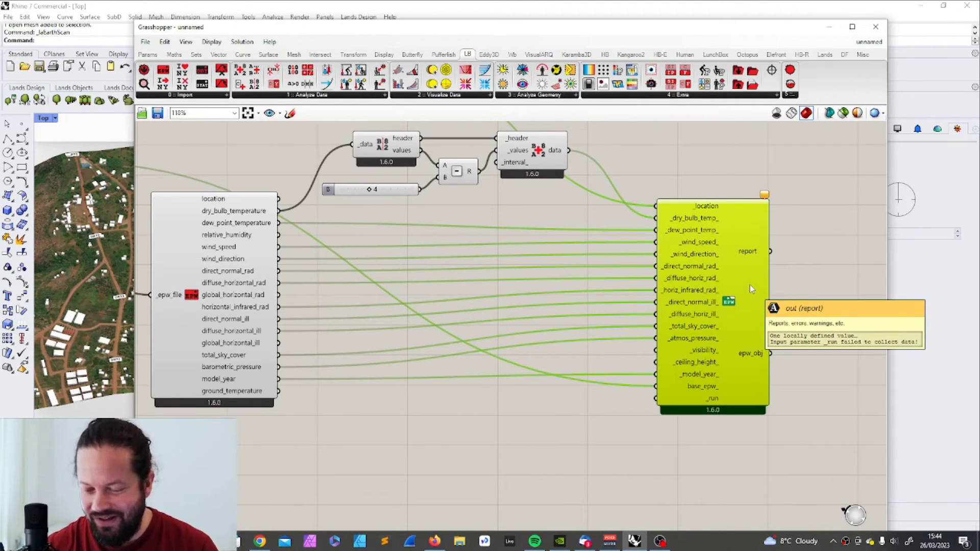
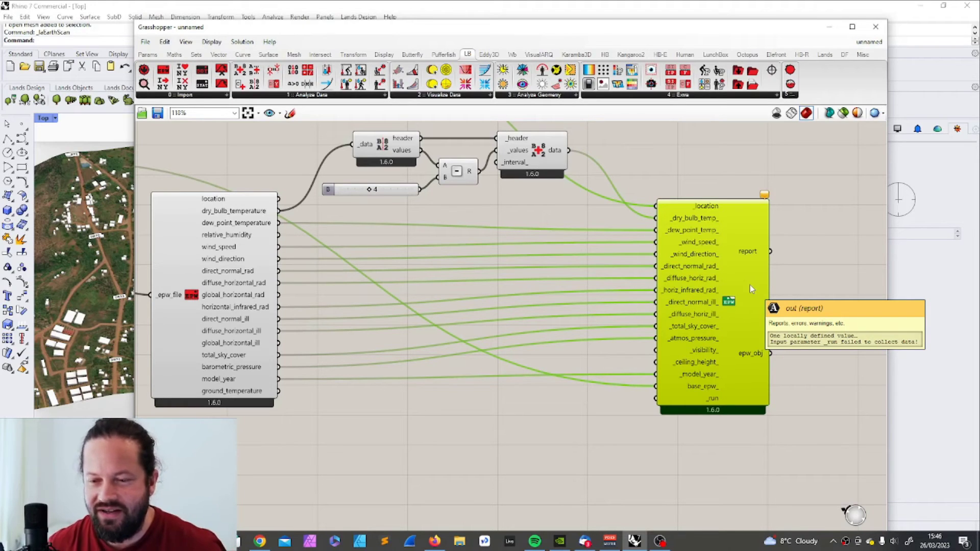
Step: Duplicate the dry-bulb deconstruct, subtract and construct chain, then wire the copy between dew_point_temperature and _dew_point_temp_ of DF Create EPW
{"action": "mouse_move", "coordinate": [231, 249]}
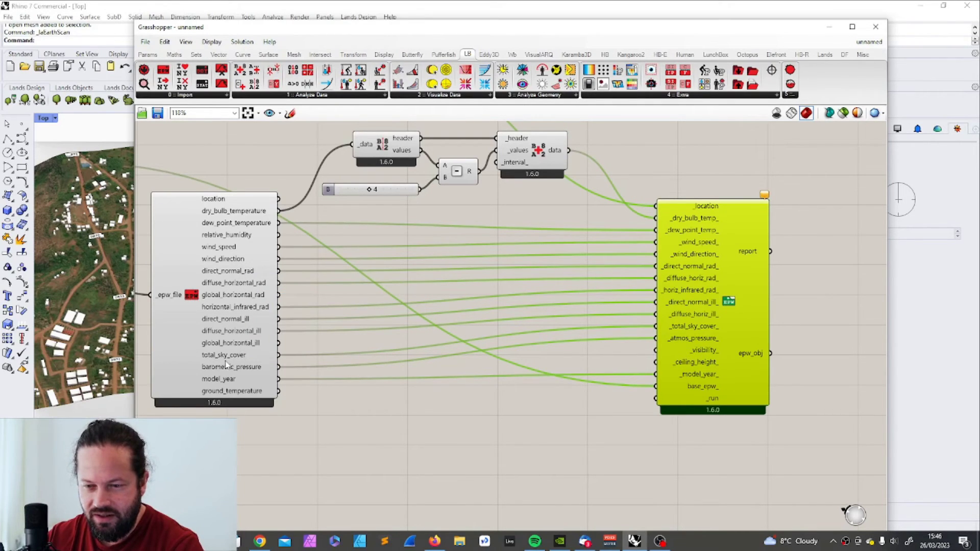
{"action": "mouse_move", "coordinate": [236, 359]}
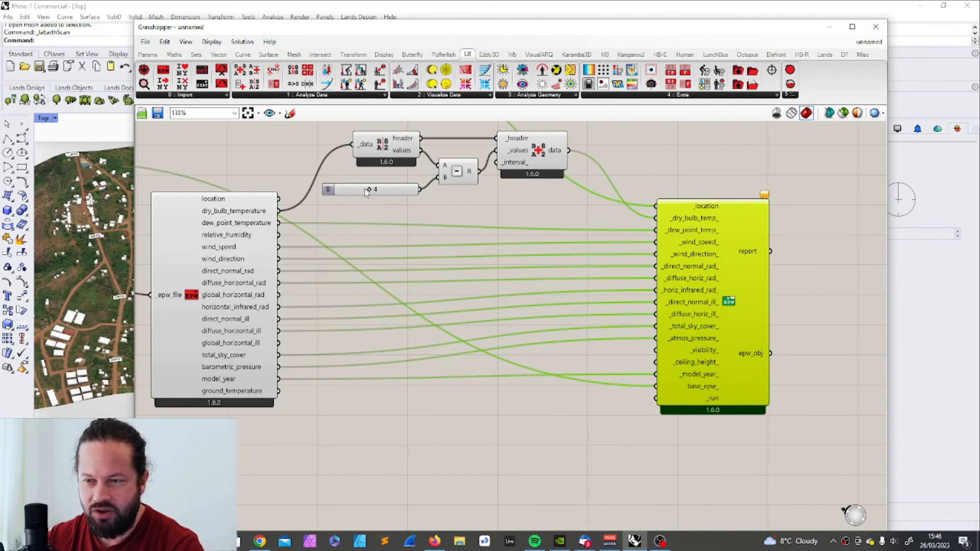
{"action": "scroll", "coordinate": [282, 231], "scroll_direction": "down", "scroll_amount": 2}
{"action": "scroll", "coordinate": [442, 168], "scroll_direction": "up", "scroll_amount": 2}
{"action": "left_click_drag", "start_coordinate": [206, 158], "coordinate": [484, 238]}
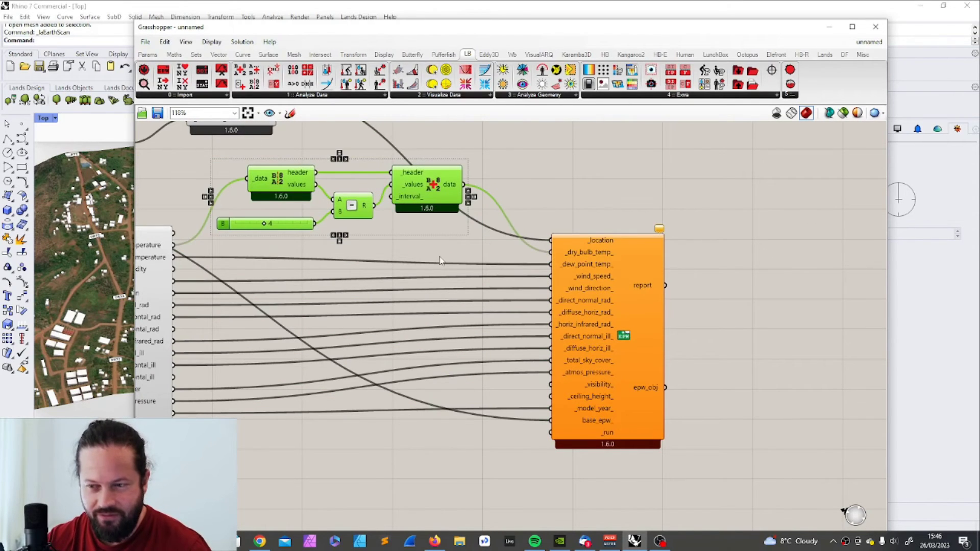
{"action": "key", "text": "ctrl+v"}
{"action": "left_click_drag", "start_coordinate": [288, 189], "coordinate": [287, 198]}
{"action": "scroll", "coordinate": [456, 229], "scroll_direction": "down", "scroll_amount": 1}
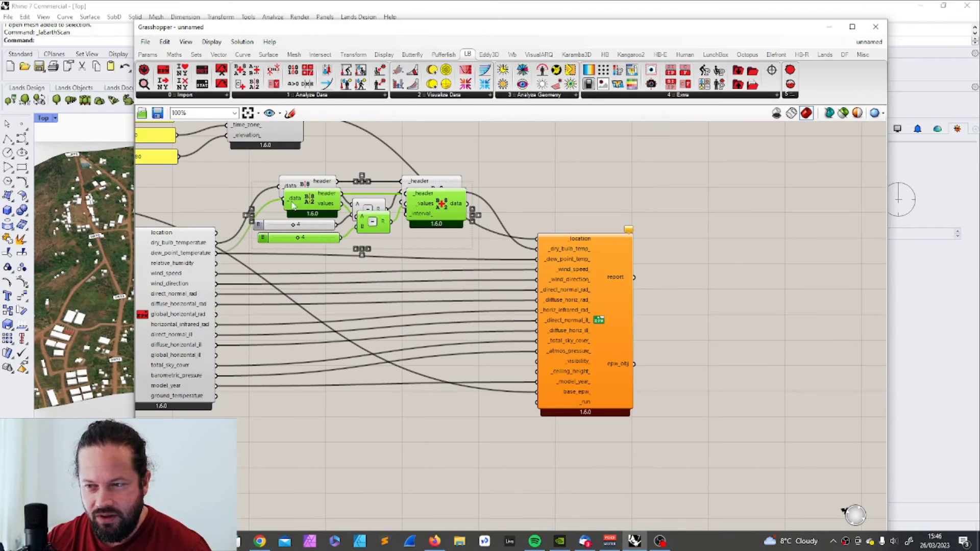
{"action": "left_click_drag", "start_coordinate": [432, 205], "coordinate": [430, 266]}
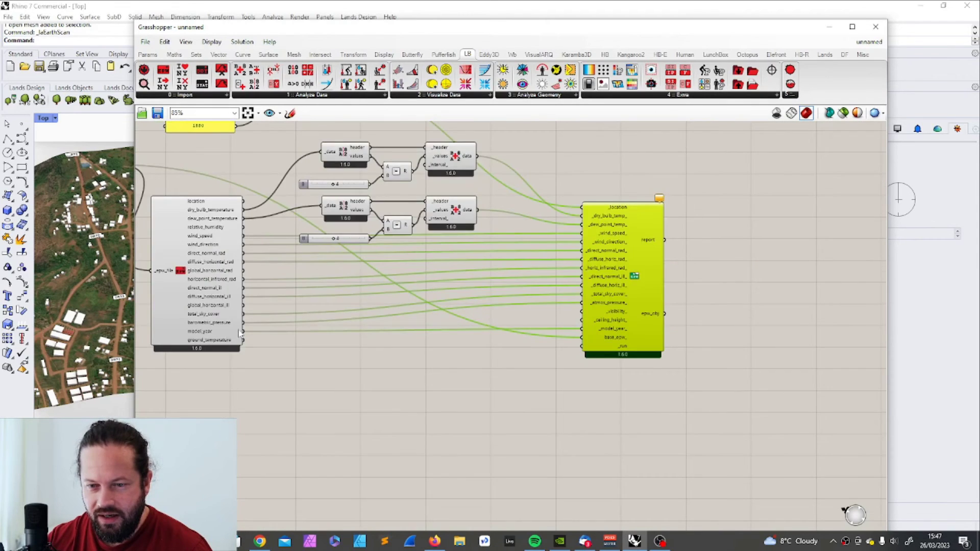
Step: Add another copy of the subtraction chain below the weather wires, feed it with barometric_pressure, and set its slider to 4800
{"action": "scroll", "coordinate": [223, 321], "scroll_direction": "up", "scroll_amount": 2}
{"action": "scroll", "coordinate": [256, 297], "scroll_direction": "down", "scroll_amount": 3}
{"action": "scroll", "coordinate": [419, 179], "scroll_direction": "up", "scroll_amount": 1}
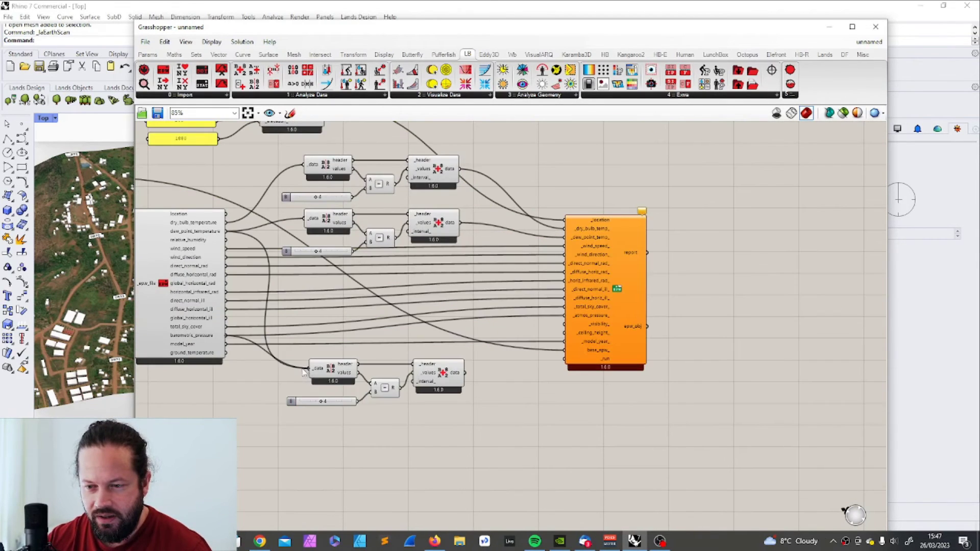
{"action": "scroll", "coordinate": [411, 407], "scroll_direction": "up", "scroll_amount": 4}
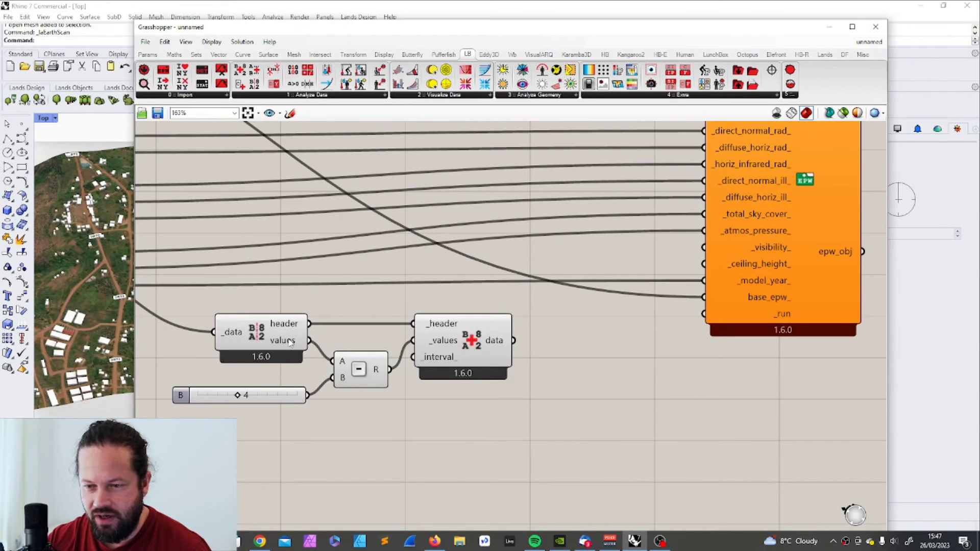
{"action": "mouse_move", "coordinate": [290, 342]}
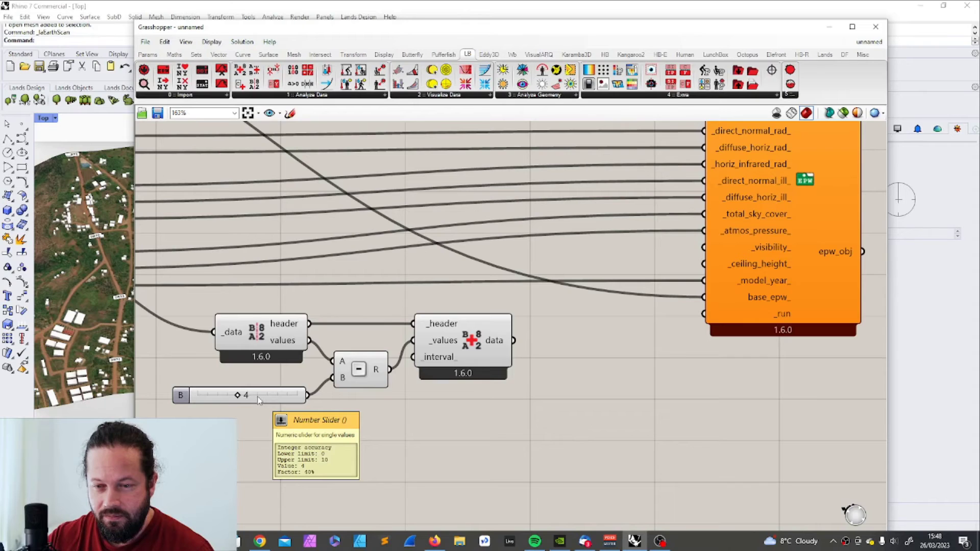
{"action": "double_click", "coordinate": [259, 400]}
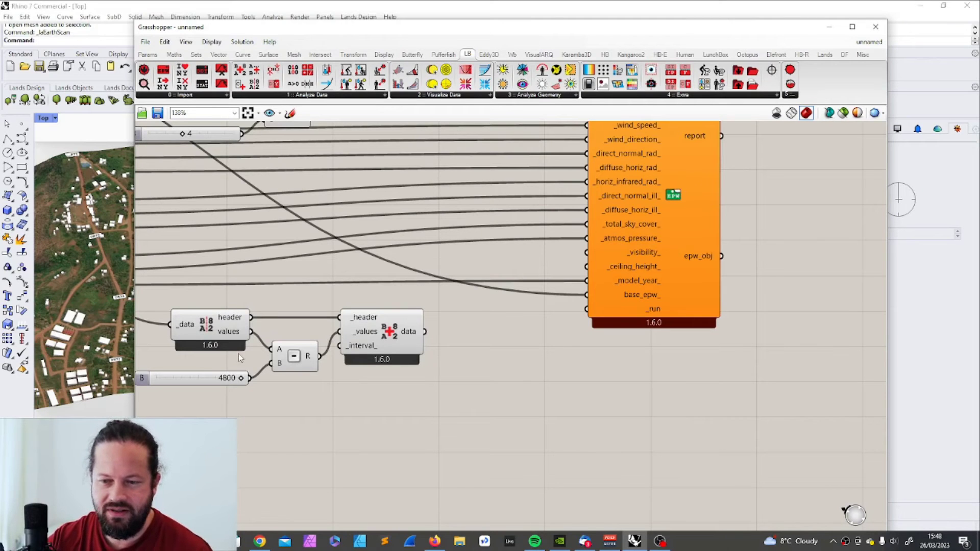
Step: Connect the data output of the pressure chain's LB Construct Data to the _atmos_pressure_ input of DF Create EPW
{"action": "mouse_move", "coordinate": [310, 359]}
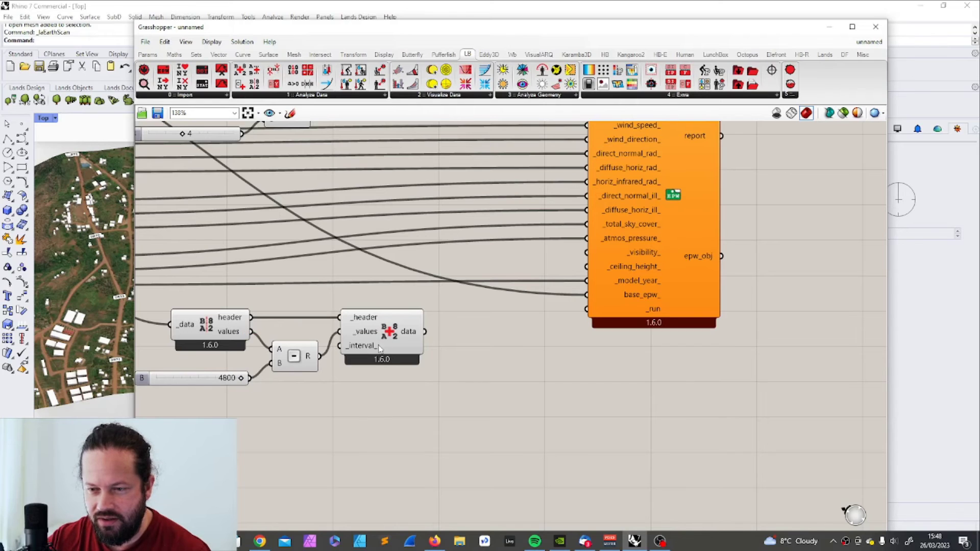
{"action": "left_click", "coordinate": [399, 336]}
{"action": "right_click_drag", "start_coordinate": [527, 317], "coordinate": [467, 328]}
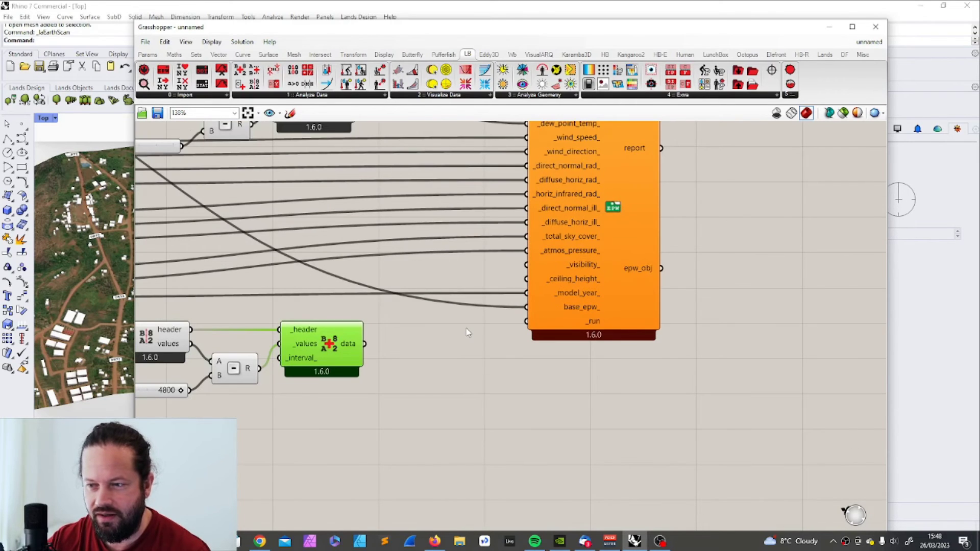
{"action": "left_click_drag", "start_coordinate": [364, 344], "coordinate": [526, 250]}
{"action": "scroll", "coordinate": [490, 299], "scroll_direction": "down", "scroll_amount": 3}
{"action": "scroll", "coordinate": [511, 357], "scroll_direction": "down", "scroll_amount": 3}
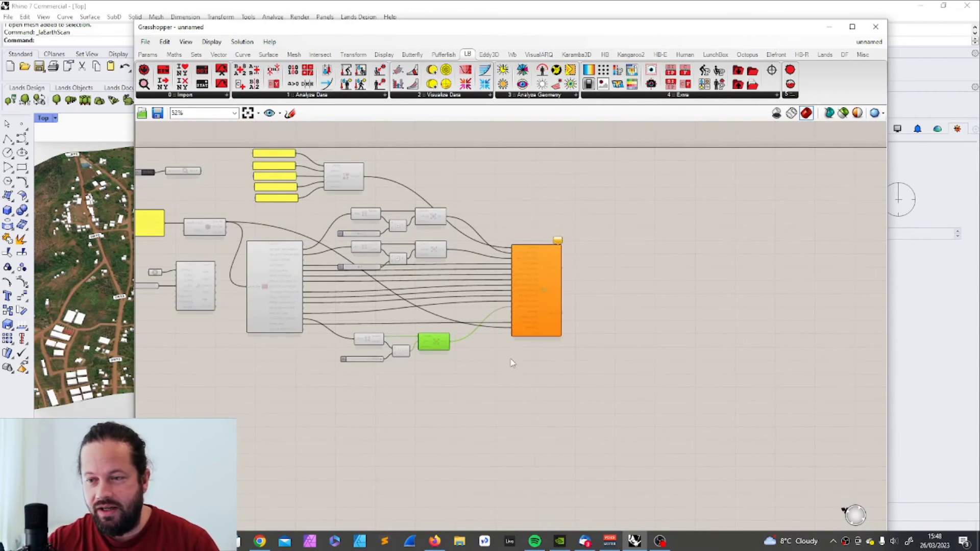
Step: Add a Boolean Toggle below the pressure chain and connect it to the _run input of DF Create EPW
{"action": "scroll", "coordinate": [514, 292], "scroll_direction": "up", "scroll_amount": 3}
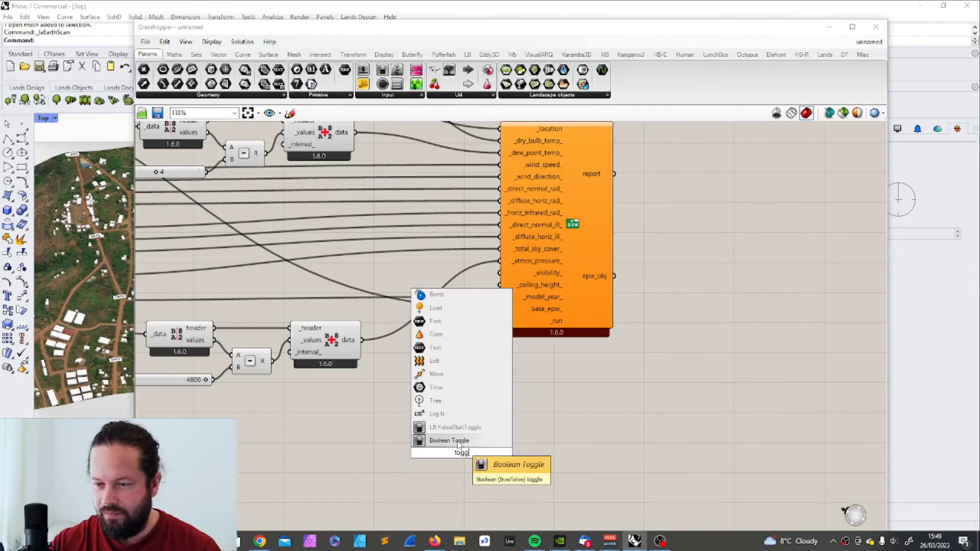
{"action": "left_click", "coordinate": [470, 442]}
{"action": "left_click_drag", "start_coordinate": [480, 459], "coordinate": [508, 343]}
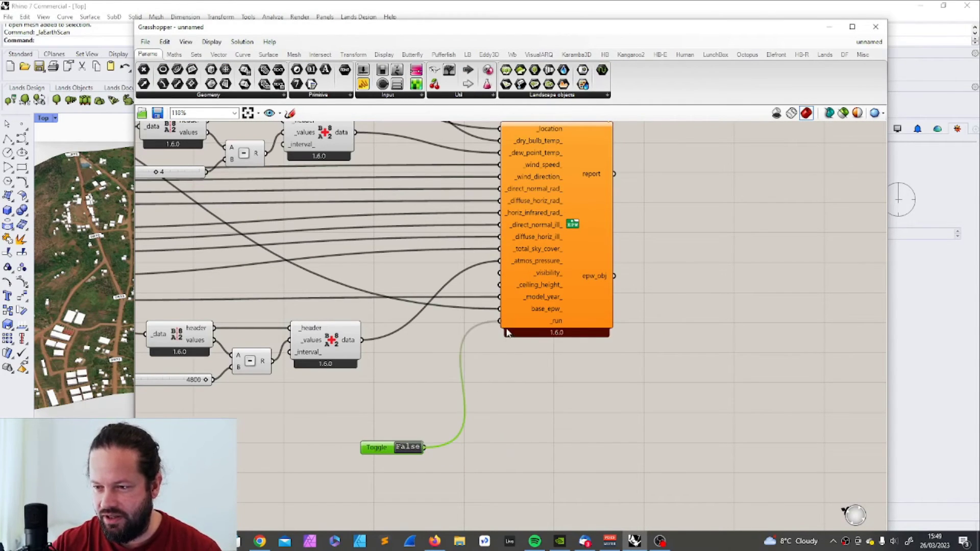
{"action": "right_click_drag", "start_coordinate": [508, 343], "coordinate": [427, 381]}
Step: Place a DF Write EPW component beside DF Create EPW and connect epw_obj to its _epw_obj input
{"action": "left_click", "coordinate": [845, 54]}
{"action": "left_click", "coordinate": [657, 95]}
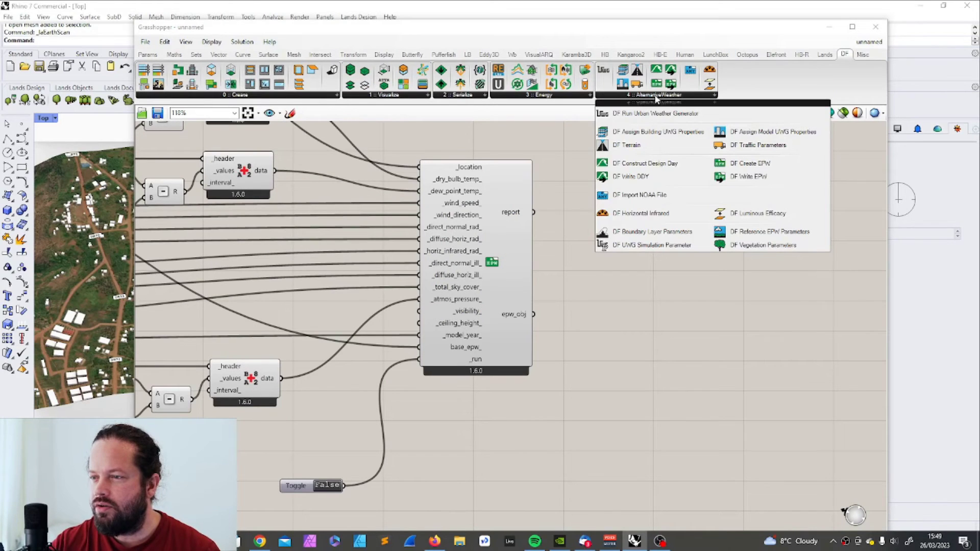
{"action": "left_click", "coordinate": [744, 176]}
{"action": "left_click", "coordinate": [669, 303]}
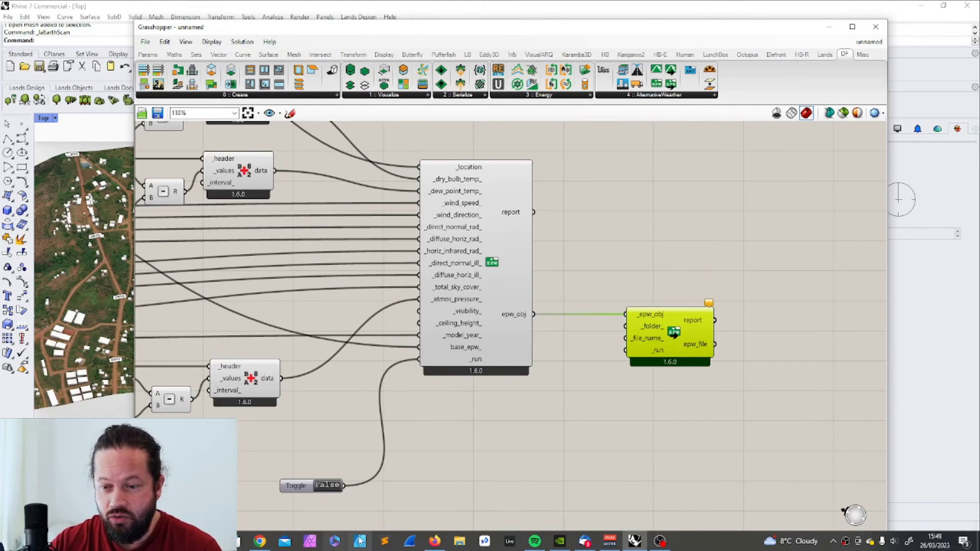
Step: Switch to File Explorer and copy the path of the Rhino7\Ladybug\2023\02\EPW folder
{"action": "left_click", "coordinate": [459, 541]}
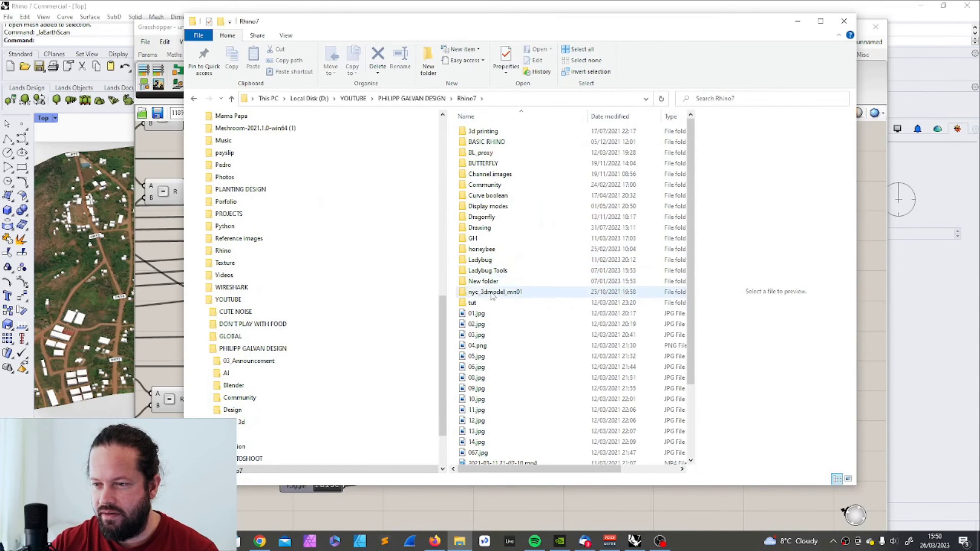
{"action": "double_click", "coordinate": [482, 260]}
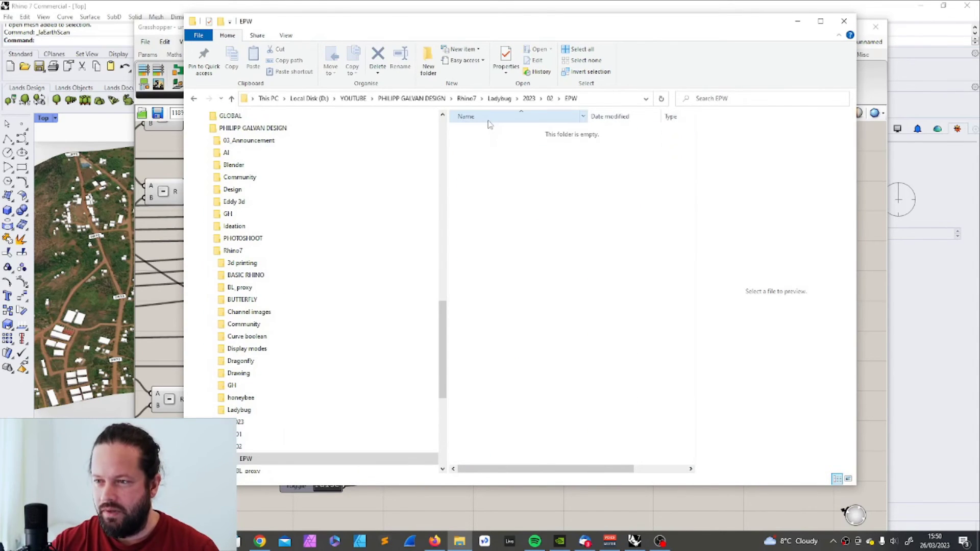
{"action": "left_click", "coordinate": [591, 98]}
{"action": "key", "text": "ctrl+c"}
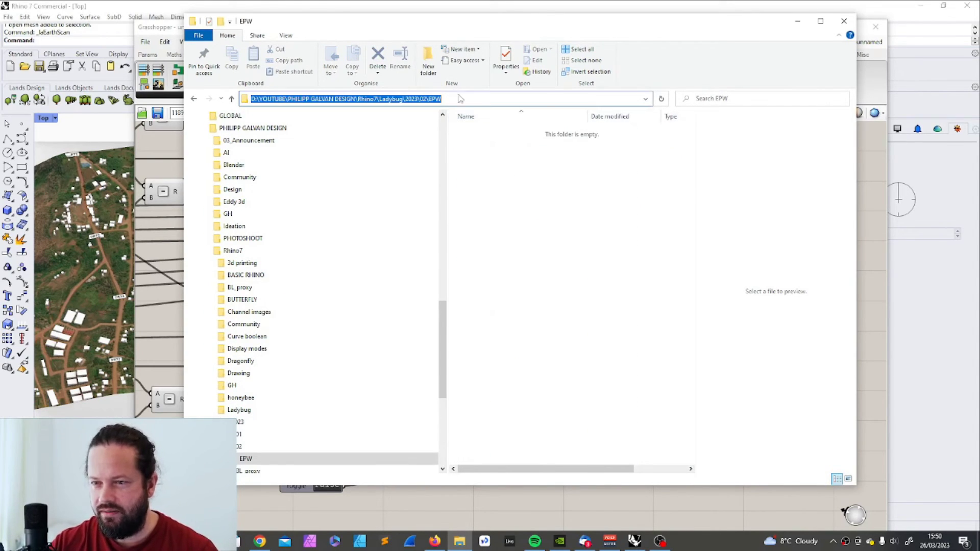
Step: Return to Grasshopper, add a panel containing the copied folder path, and connect it to the _folder_ input of DF Write EPW
{"action": "key", "text": "alt+Tab"}
{"action": "left_click", "coordinate": [148, 54]}
{"action": "left_click_drag", "start_coordinate": [382, 83], "coordinate": [557, 420]}
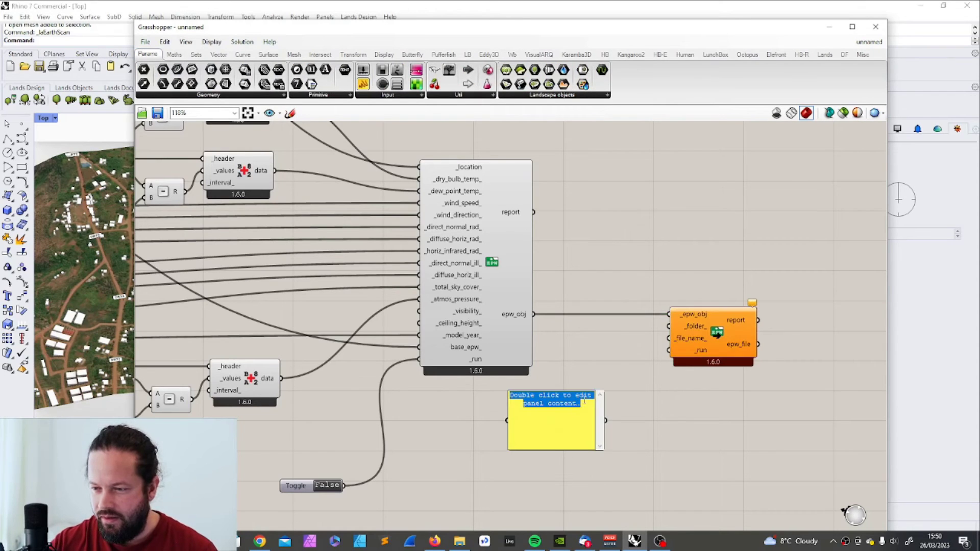
{"action": "double_click", "coordinate": [584, 404]}
{"action": "key", "text": "ctrl+v"}
{"action": "left_click", "coordinate": [416, 386]}
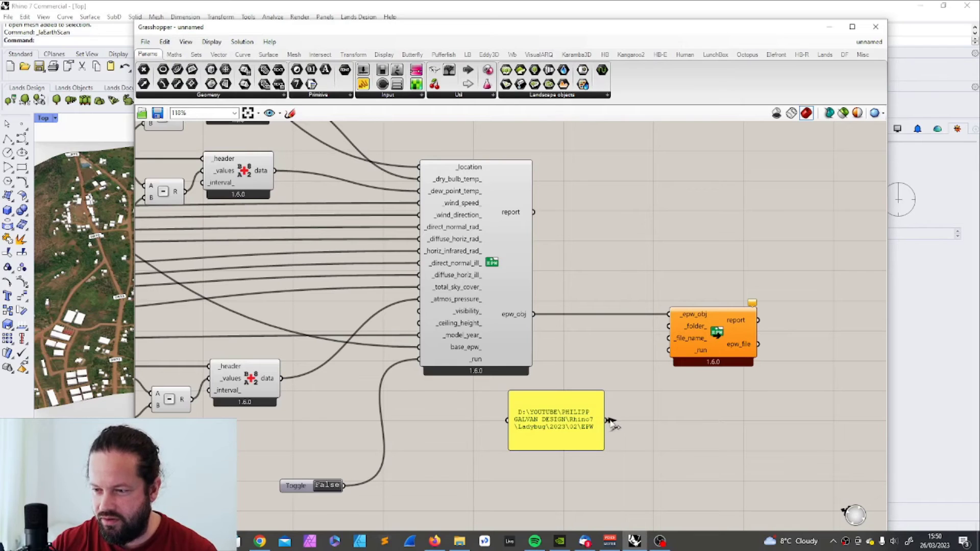
{"action": "left_click_drag", "start_coordinate": [607, 420], "coordinate": [670, 326]}
{"action": "left_click_drag", "start_coordinate": [585, 408], "coordinate": [613, 392]}
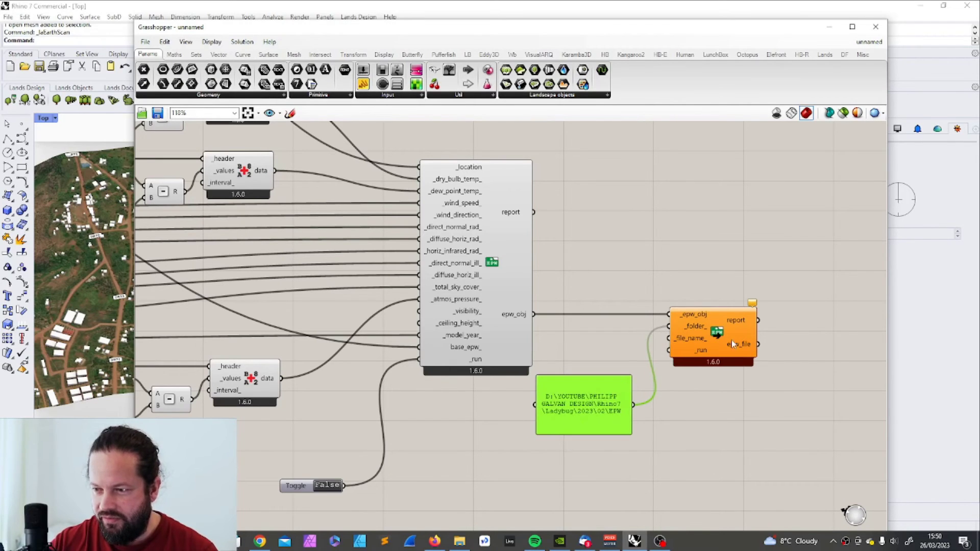
{"action": "left_click_drag", "start_coordinate": [735, 338], "coordinate": [775, 345]}
{"action": "left_click_drag", "start_coordinate": [623, 396], "coordinate": [623, 346]}
Step: Connect a panel reading "gikomero" to _file_name_ and a Boolean Toggle to _run on DF Write EPW
{"action": "double_click", "coordinate": [642, 415]}
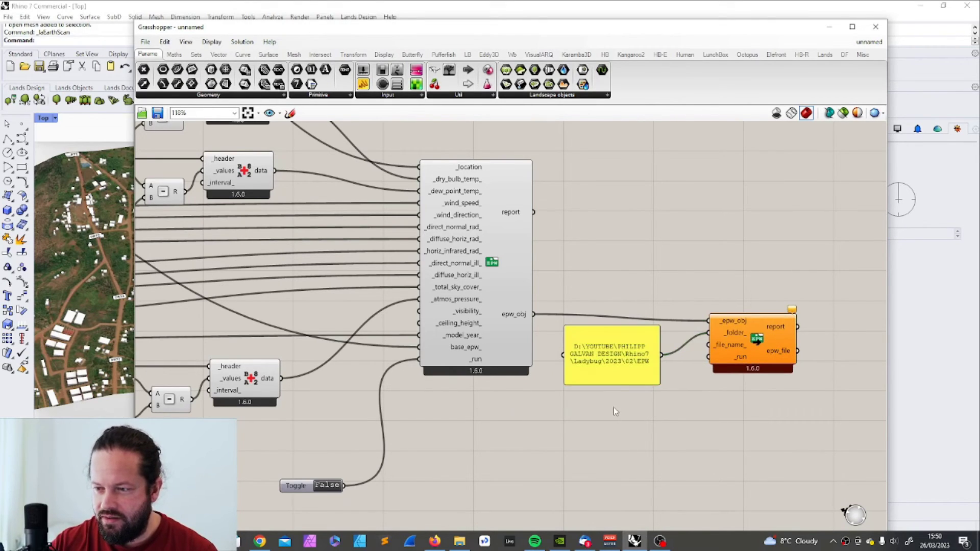
{"action": "type", "text": "panel"}
{"action": "key", "text": "Return"}
{"action": "type", "text": "gikomero"}
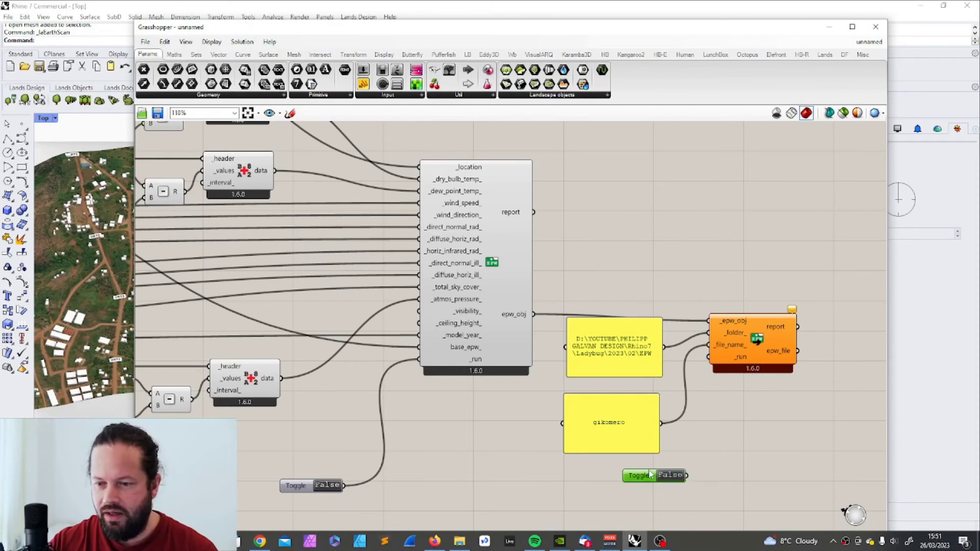
{"action": "mouse_move", "coordinate": [649, 474]}
{"action": "left_mouse_down"}
{"action": "mouse_move", "coordinate": [674, 438]}
{"action": "mouse_move", "coordinate": [728, 421]}
{"action": "mouse_move", "coordinate": [717, 362]}
{"action": "left_mouse_up"}
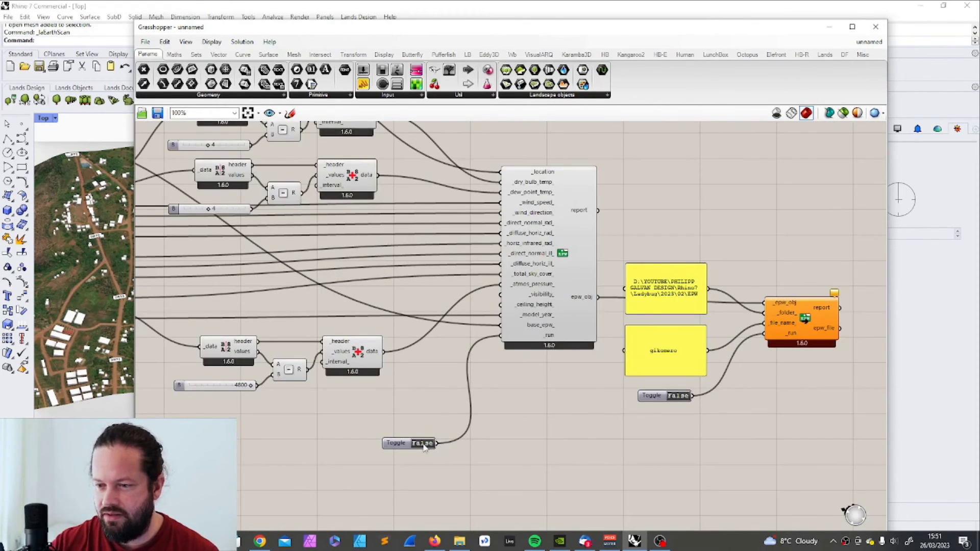
Step: Set the run toggles of DF Create EPW and DF Write EPW to True to generate the EPW file
{"action": "double_click", "coordinate": [424, 444]}
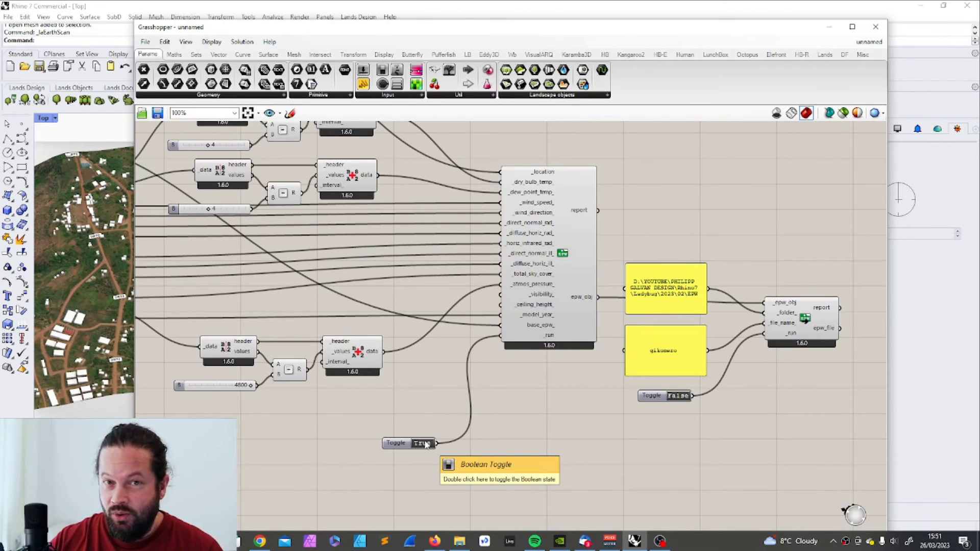
{"action": "scroll", "coordinate": [370, 285], "scroll_direction": "down", "scroll_amount": 3}
{"action": "scroll", "coordinate": [536, 386], "scroll_direction": "up", "scroll_amount": 3}
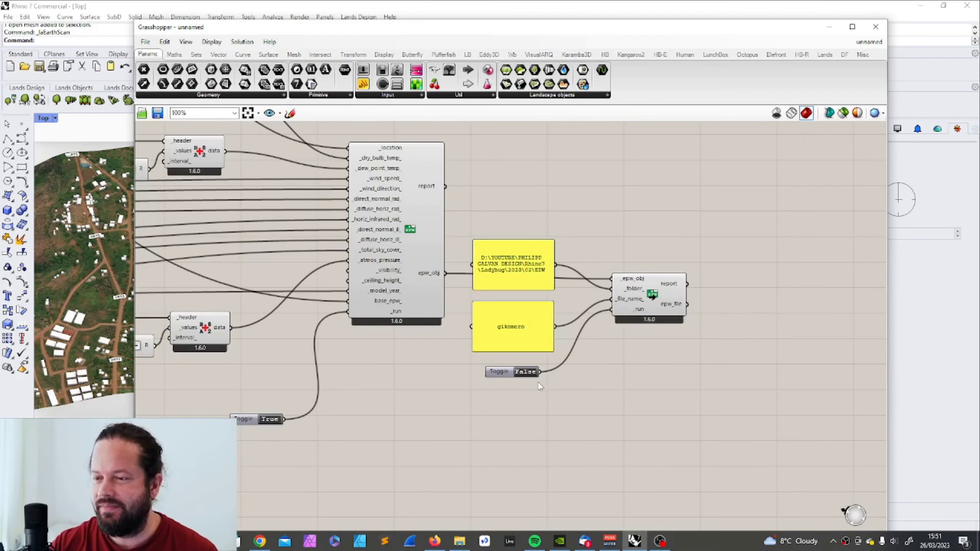
{"action": "mouse_move", "coordinate": [676, 305]}
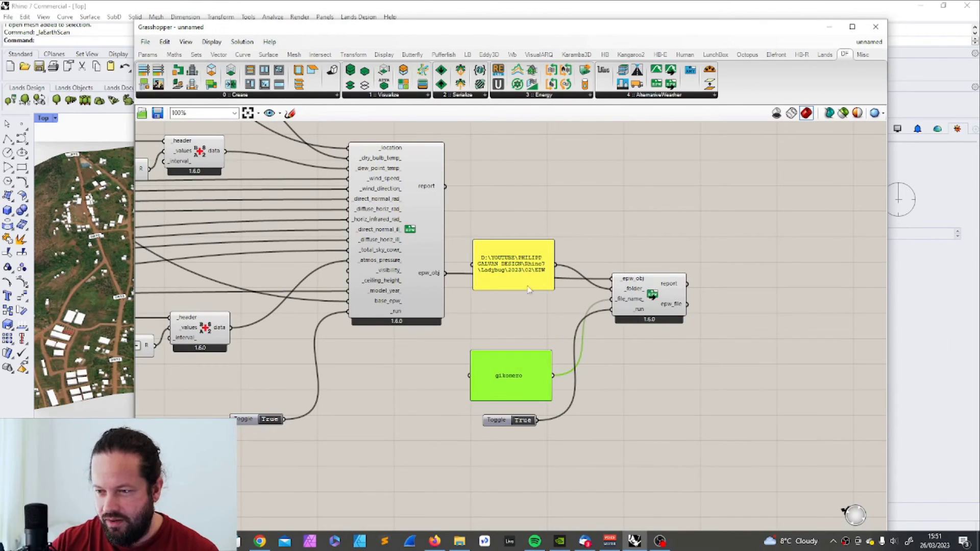
Step: Move the folder panel, file name panel and run toggle of DF Write EPW down below the epw_obj wire
{"action": "left_click_drag", "start_coordinate": [532, 268], "coordinate": [529, 315]}
{"action": "mouse_move", "coordinate": [660, 308]}
{"action": "left_mouse_down"}
{"action": "mouse_move", "coordinate": [663, 319]}
{"action": "mouse_move", "coordinate": [667, 305]}
{"action": "mouse_move", "coordinate": [653, 306]}
{"action": "left_mouse_up"}
{"action": "left_click", "coordinate": [657, 354]}
Step: Examine the complete definition, from the custom location and weather adjustments through to the EPW writer
{"action": "scroll", "coordinate": [554, 247], "scroll_direction": "down", "scroll_amount": 4}
{"action": "scroll", "coordinate": [264, 195], "scroll_direction": "up", "scroll_amount": 2}
{"action": "right_click_drag", "start_coordinate": [264, 194], "coordinate": [320, 250]}
{"action": "scroll", "coordinate": [395, 165], "scroll_direction": "up", "scroll_amount": 2}
{"action": "scroll", "coordinate": [395, 164], "scroll_direction": "down", "scroll_amount": 5}
{"action": "scroll", "coordinate": [395, 165], "scroll_direction": "up", "scroll_amount": 5}
{"action": "left_click_drag", "start_coordinate": [314, 152], "coordinate": [501, 245]}
{"action": "left_click", "coordinate": [521, 239]}
{"action": "scroll", "coordinate": [521, 240], "scroll_direction": "down", "scroll_amount": 4}
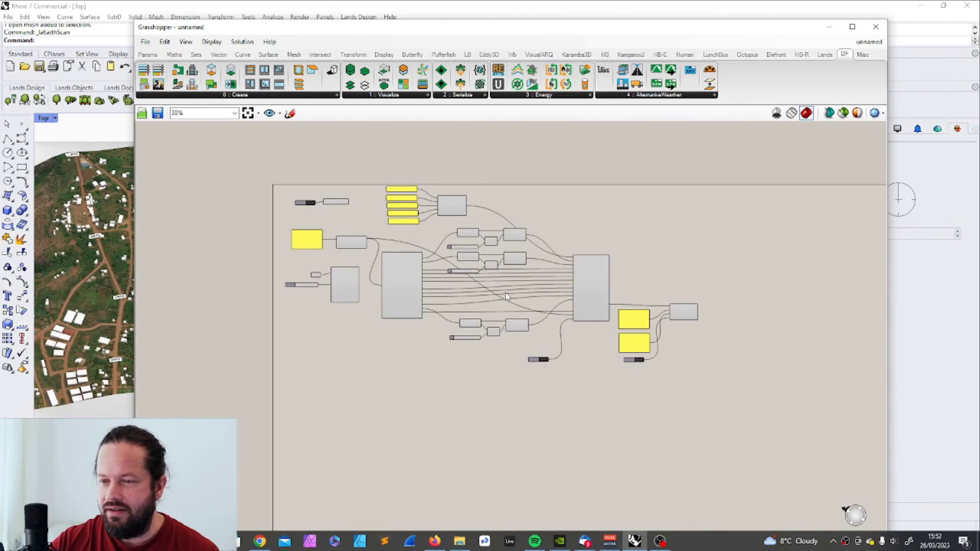
{"action": "scroll", "coordinate": [507, 292], "scroll_direction": "up", "scroll_amount": 3}
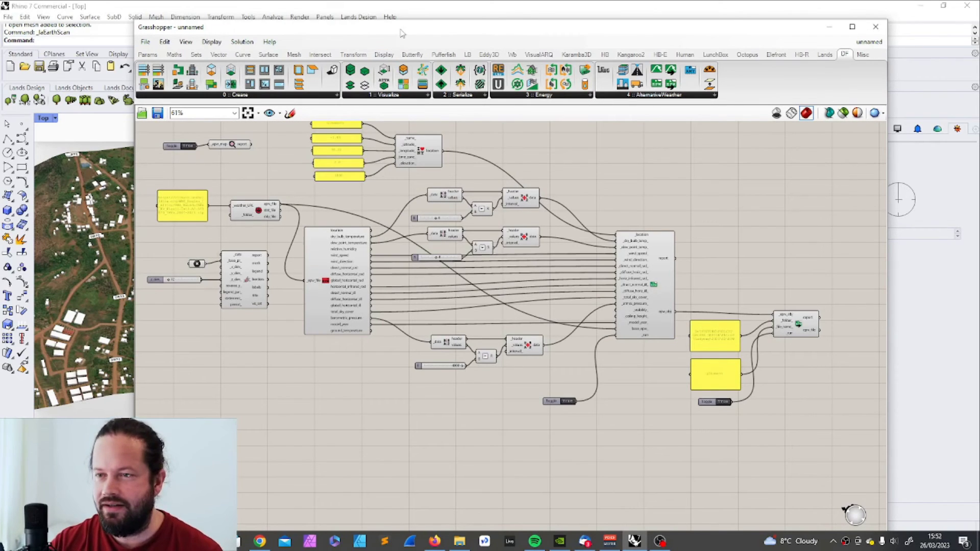
Step: Add an LB Hourly Plot below the EPW importer and connect the importer's dry_bulb_temperature output to its _data input
{"action": "left_click_drag", "start_coordinate": [401, 33], "coordinate": [462, 28]}
{"action": "scroll", "coordinate": [161, 277], "scroll_direction": "down", "scroll_amount": 5}
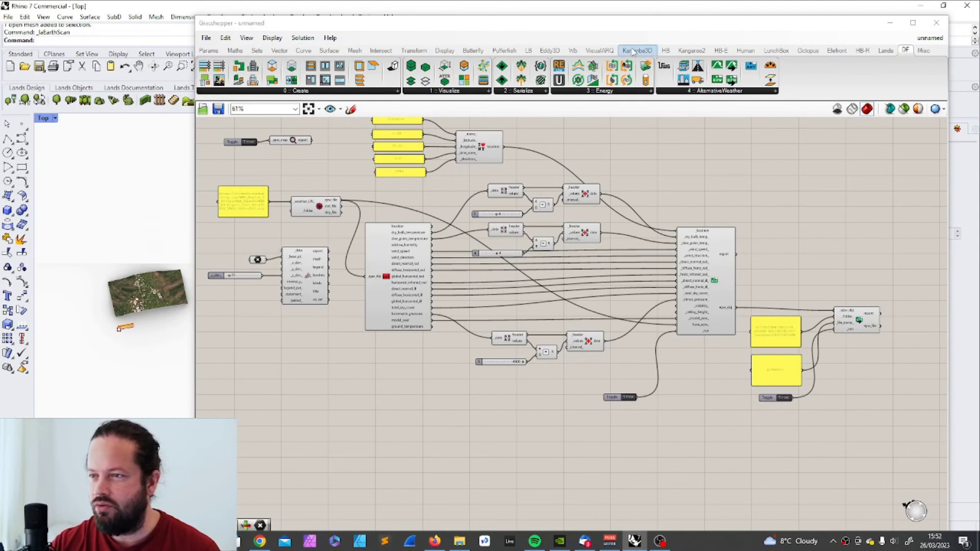
{"action": "left_click", "coordinate": [886, 50]}
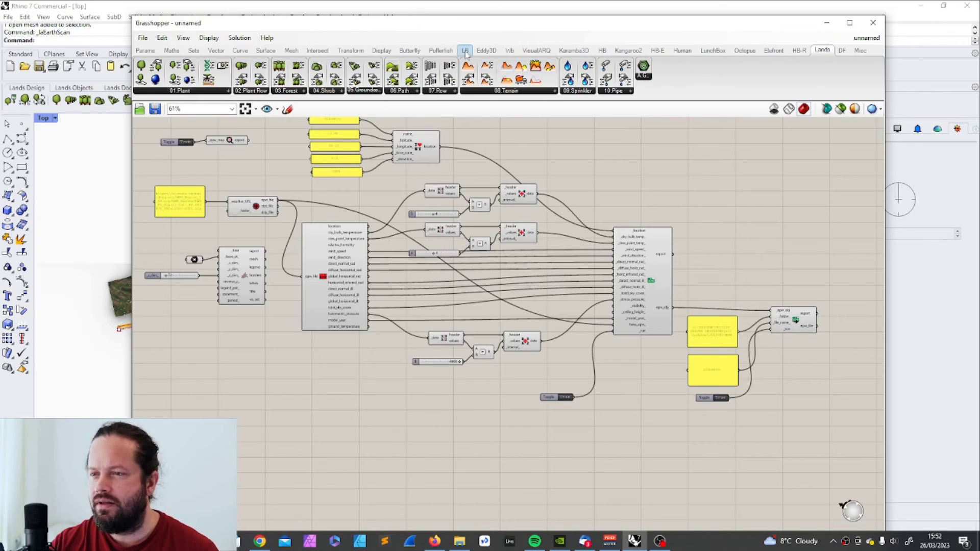
{"action": "left_click", "coordinate": [465, 50]}
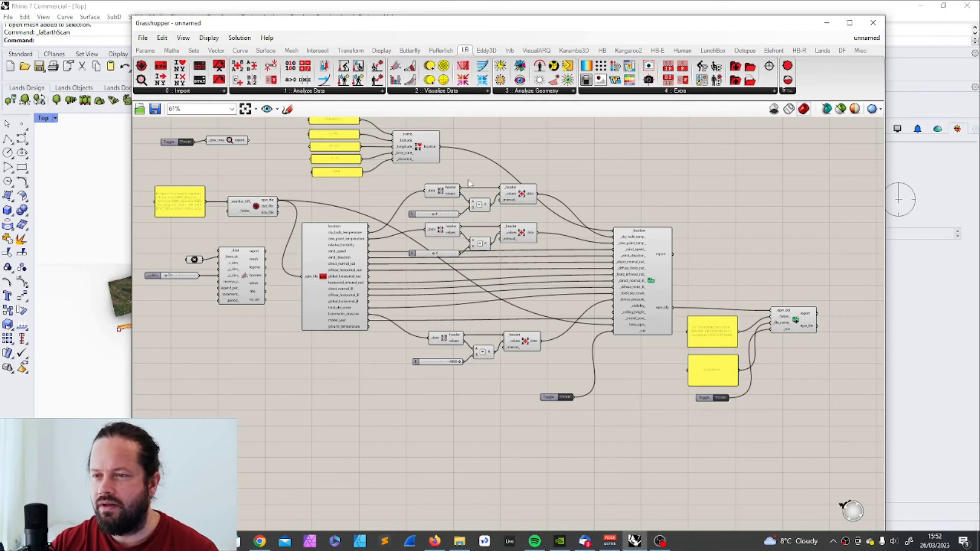
{"action": "left_click", "coordinate": [437, 91]}
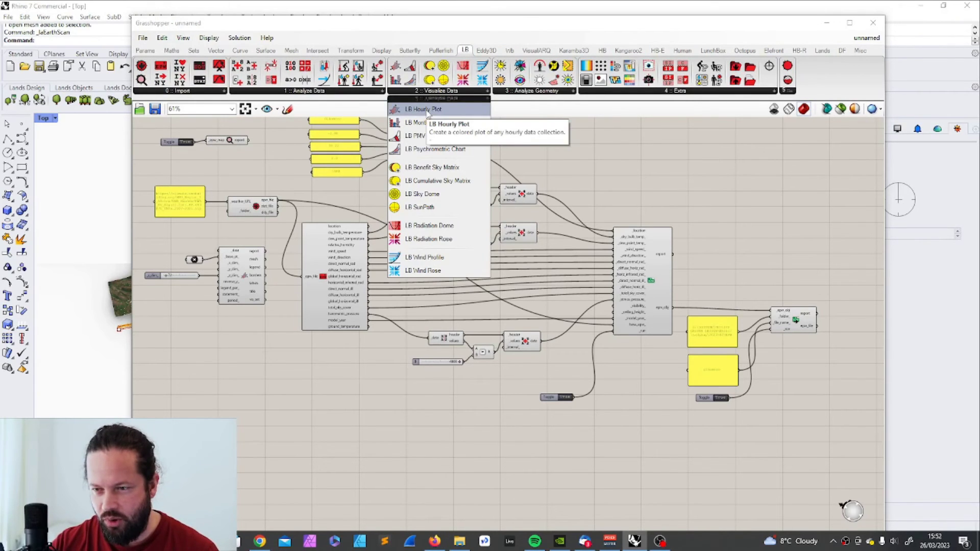
{"action": "left_click", "coordinate": [428, 110]}
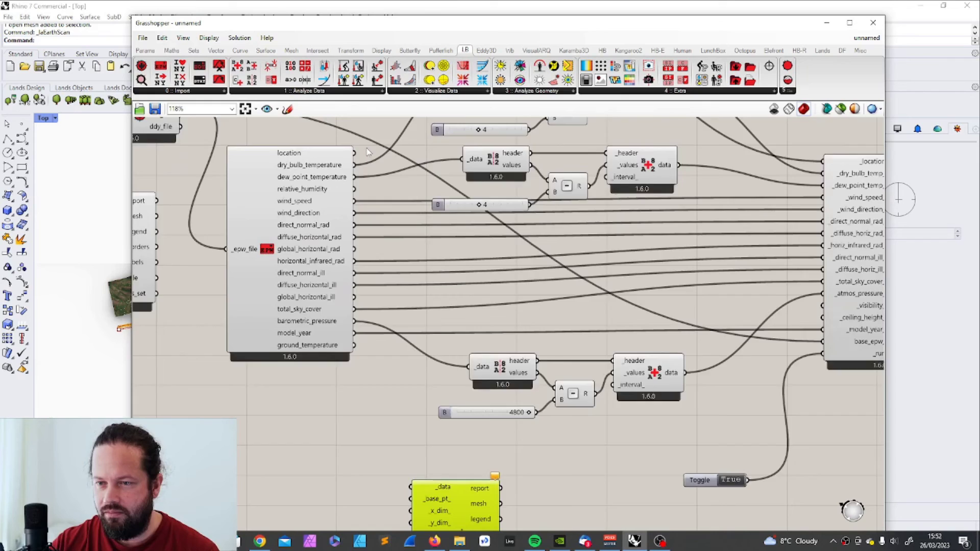
{"action": "scroll", "coordinate": [351, 153], "scroll_direction": "down", "scroll_amount": 2}
{"action": "left_click_drag", "start_coordinate": [357, 160], "coordinate": [399, 393]}
Step: Place a point object in Rhino's Top viewport, just below the site mesh
{"action": "left_click", "coordinate": [21, 124]}
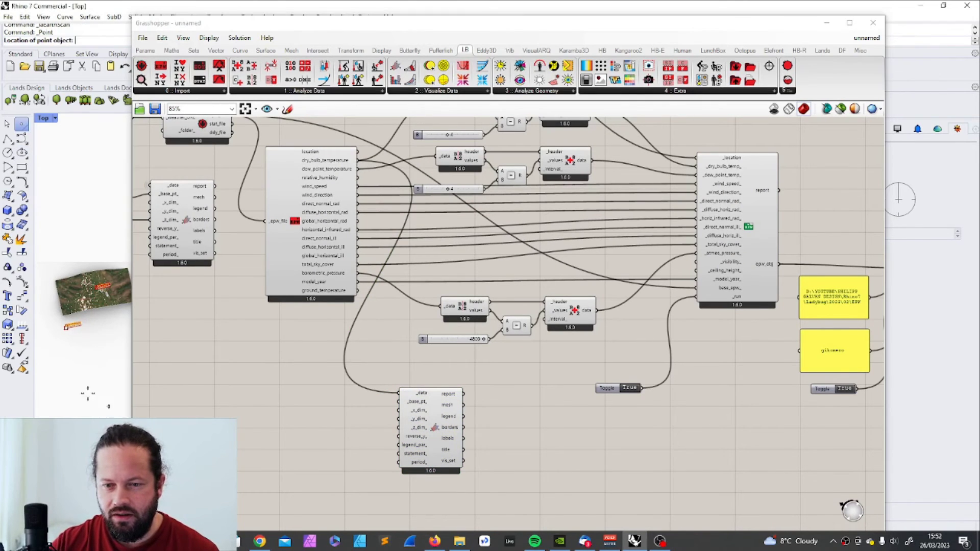
{"action": "left_click", "coordinate": [68, 343]}
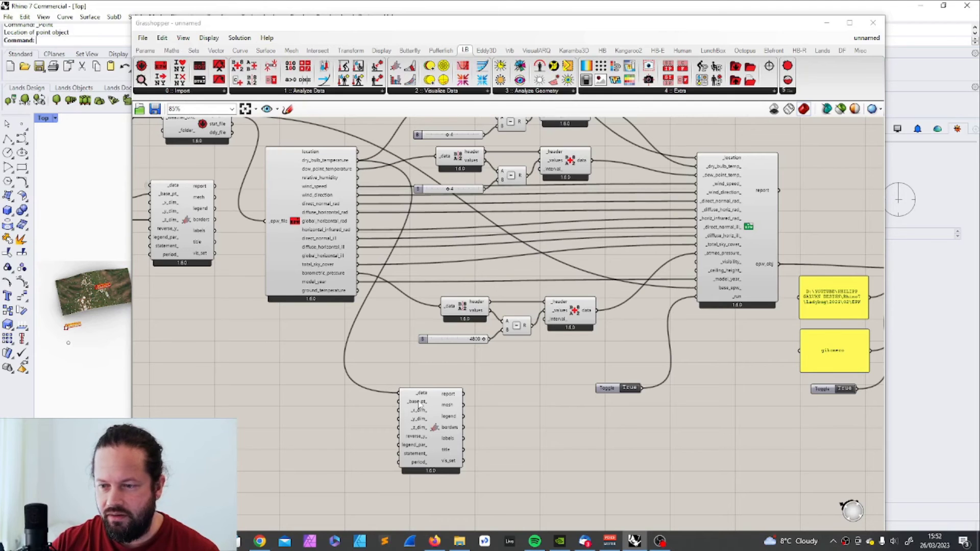
Step: Add a Point parameter to the lower LB Hourly Plot's _base_pt_ input and reference the new Rhino point in it
{"action": "right_click", "coordinate": [419, 403]}
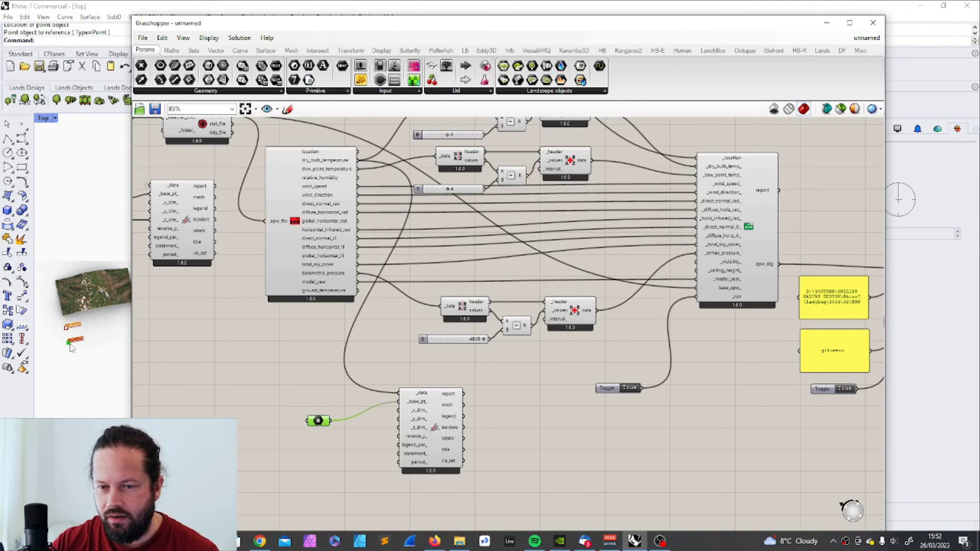
{"action": "scroll", "coordinate": [74, 338], "scroll_direction": "up", "scroll_amount": 6}
{"action": "scroll", "coordinate": [76, 347], "scroll_direction": "up", "scroll_amount": 4}
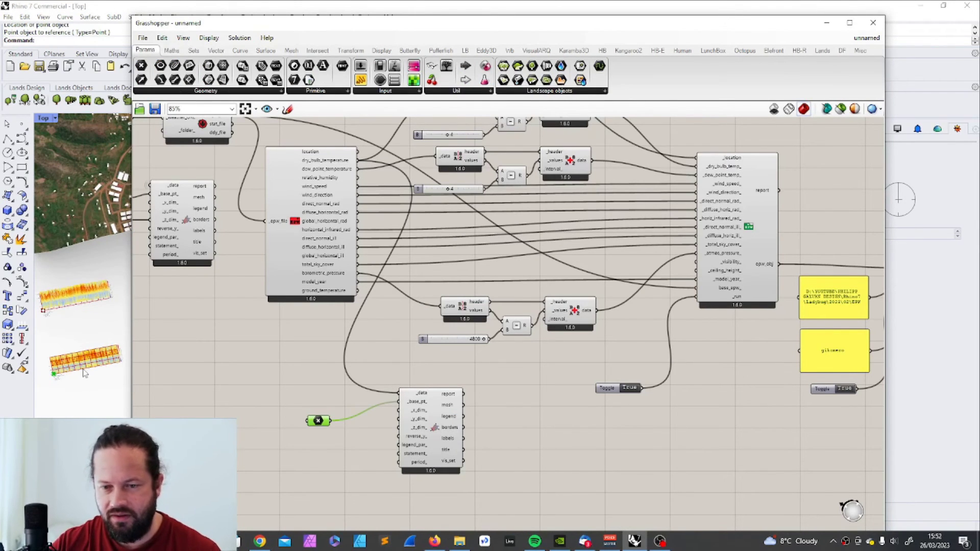
Step: Move the lower LB Hourly Plot and its Point parameter above DF Write EPW, below the other hourly plot
{"action": "scroll", "coordinate": [258, 365], "scroll_direction": "down", "scroll_amount": 3}
{"action": "left_click_drag", "start_coordinate": [246, 362], "coordinate": [371, 442]}
{"action": "scroll", "coordinate": [335, 400], "scroll_direction": "up", "scroll_amount": 2}
{"action": "scroll", "coordinate": [293, 383], "scroll_direction": "down", "scroll_amount": 3}
{"action": "left_click_drag", "start_coordinate": [318, 394], "coordinate": [597, 271]}
{"action": "scroll", "coordinate": [209, 340], "scroll_direction": "up", "scroll_amount": 1}
{"action": "scroll", "coordinate": [207, 304], "scroll_direction": "down", "scroll_amount": 1}
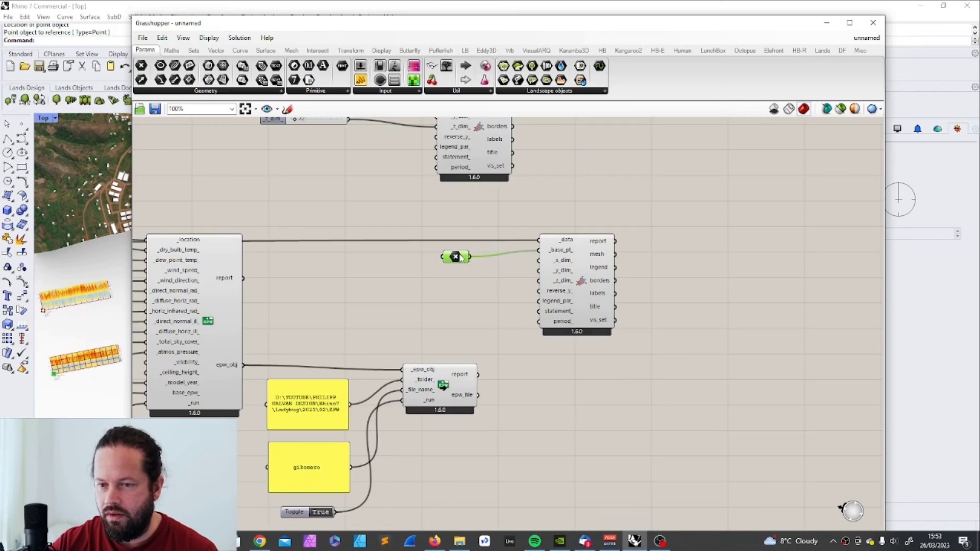
{"action": "left_click_drag", "start_coordinate": [454, 255], "coordinate": [460, 255]}
{"action": "scroll", "coordinate": [429, 269], "scroll_direction": "down", "scroll_amount": 4}
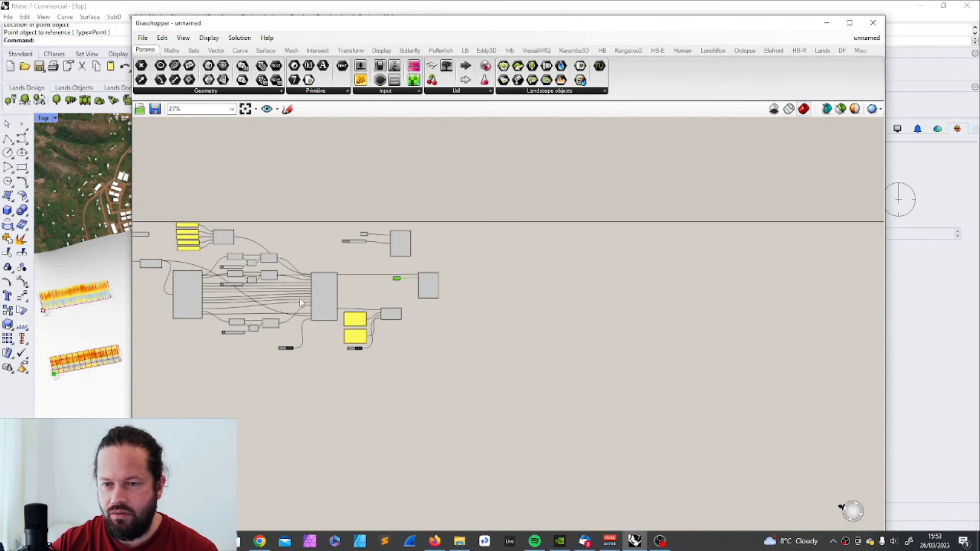
Step: Place a copy of the LB Import EPW component beside DF Write EPW and connect the writer's epw_file output to its _epw_file input
{"action": "scroll", "coordinate": [176, 295], "scroll_direction": "up", "scroll_amount": 5}
{"action": "left_click", "coordinate": [194, 277]}
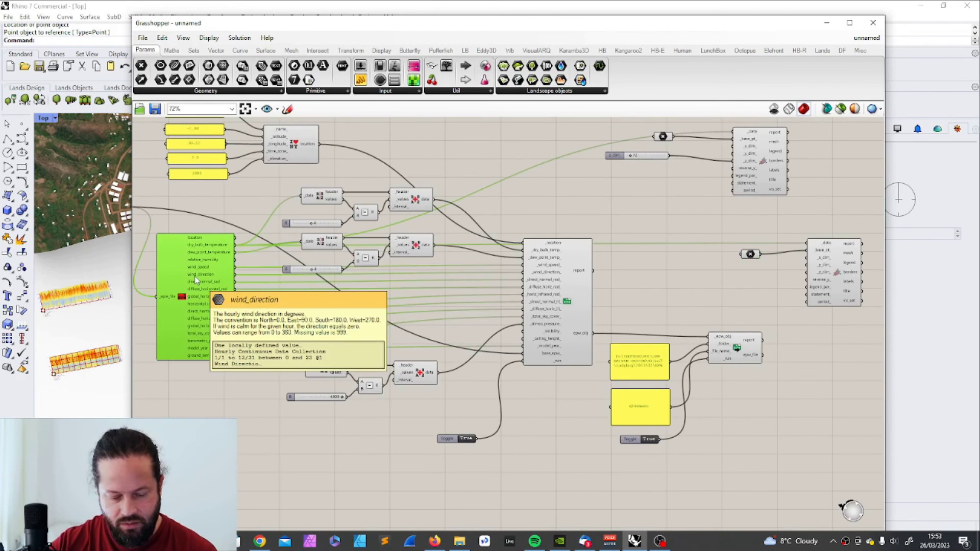
{"action": "right_click_drag", "start_coordinate": [195, 276], "coordinate": [387, 415]}
{"action": "scroll", "coordinate": [285, 369], "scroll_direction": "up", "scroll_amount": 4}
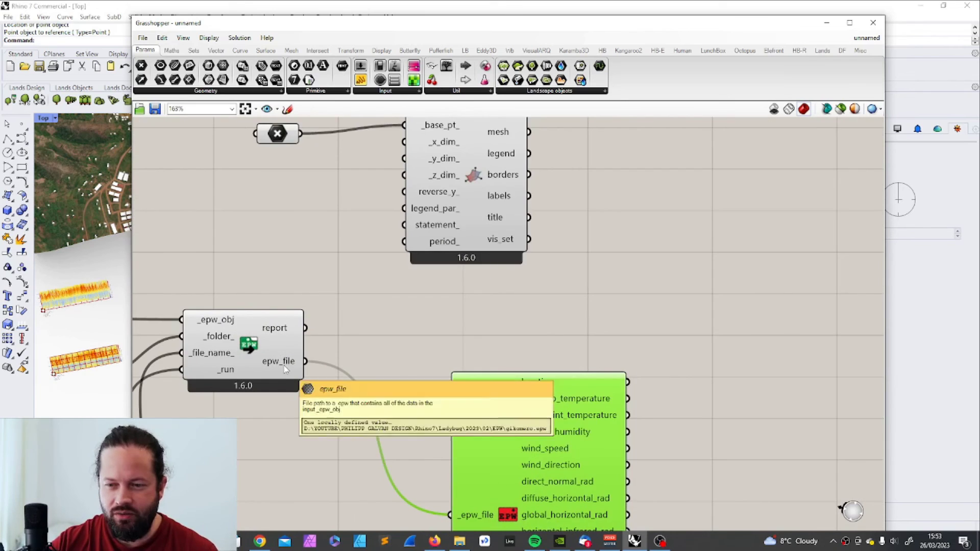
{"action": "scroll", "coordinate": [284, 368], "scroll_direction": "down", "scroll_amount": 10}
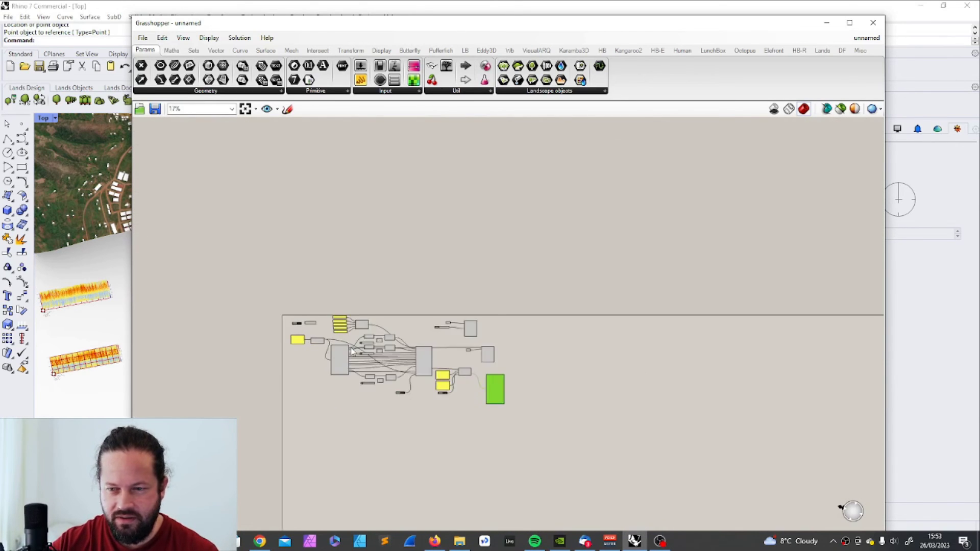
{"action": "scroll", "coordinate": [357, 351], "scroll_direction": "up", "scroll_amount": 5}
{"action": "scroll", "coordinate": [449, 377], "scroll_direction": "down", "scroll_amount": 7}
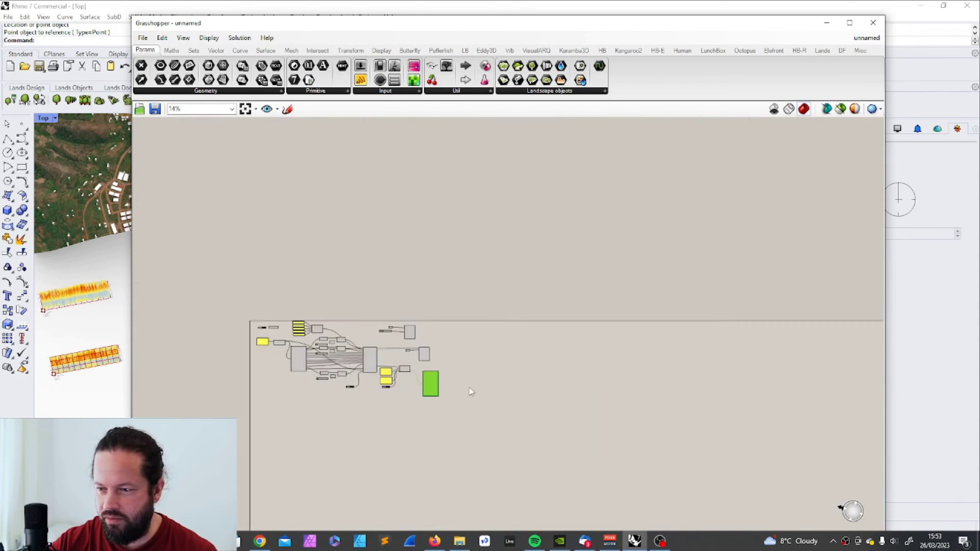
{"action": "scroll", "coordinate": [471, 388], "scroll_direction": "up", "scroll_amount": 10}
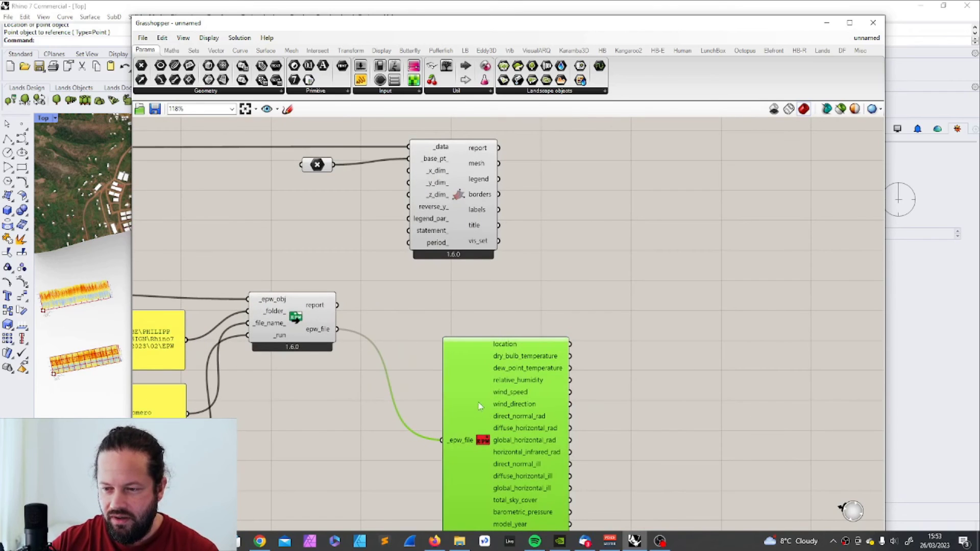
{"action": "left_click_drag", "start_coordinate": [480, 401], "coordinate": [456, 312]}
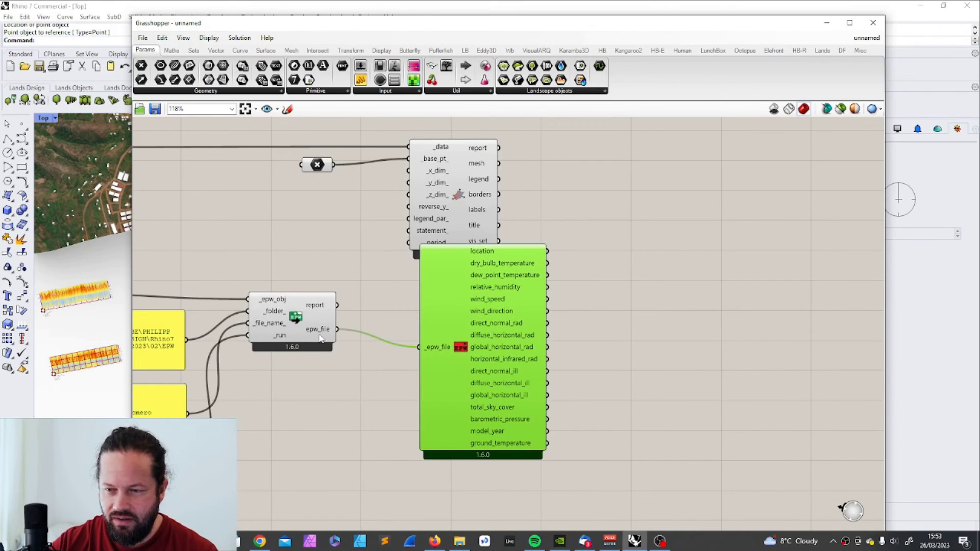
{"action": "mouse_move", "coordinate": [317, 332]}
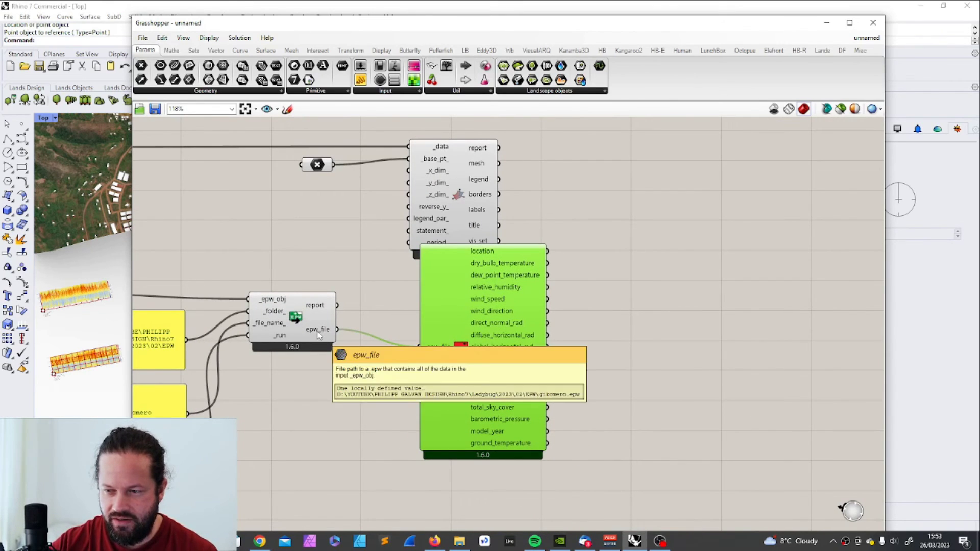
Step: Connect the copied importer's dry_bulb_temperature output to the lower Hourly Plot's _data input and arrange the plot and its Point parameter beside the importer
{"action": "scroll", "coordinate": [317, 332], "scroll_direction": "down", "scroll_amount": 3}
{"action": "scroll", "coordinate": [406, 260], "scroll_direction": "up", "scroll_amount": 3}
{"action": "left_click_drag", "start_coordinate": [379, 218], "coordinate": [590, 220]}
{"action": "left_click_drag", "start_coordinate": [230, 231], "coordinate": [460, 240]}
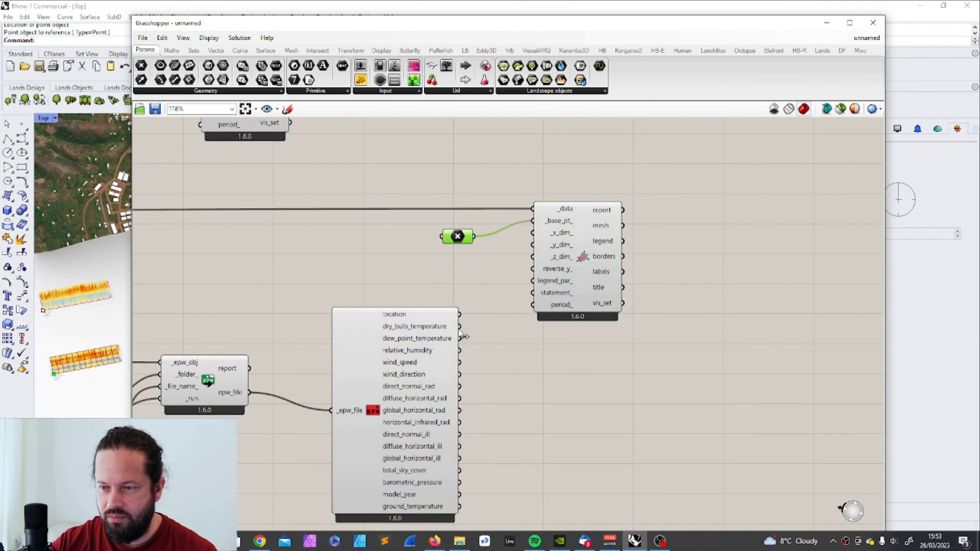
{"action": "left_click_drag", "start_coordinate": [459, 327], "coordinate": [533, 209]}
{"action": "left_click_drag", "start_coordinate": [598, 283], "coordinate": [610, 361]}
{"action": "left_click_drag", "start_coordinate": [458, 236], "coordinate": [505, 338]}
{"action": "left_click_drag", "start_coordinate": [595, 333], "coordinate": [608, 372]}
Step: Uncover the Top viewport and move the lower plot's base point onto the upper plot's base point, then straight down below the upper plot
{"action": "left_click_drag", "start_coordinate": [323, 25], "coordinate": [678, 24]}
{"action": "scroll", "coordinate": [460, 223], "scroll_direction": "down", "scroll_amount": 7}
{"action": "right_click_drag", "start_coordinate": [388, 317], "coordinate": [367, 321]}
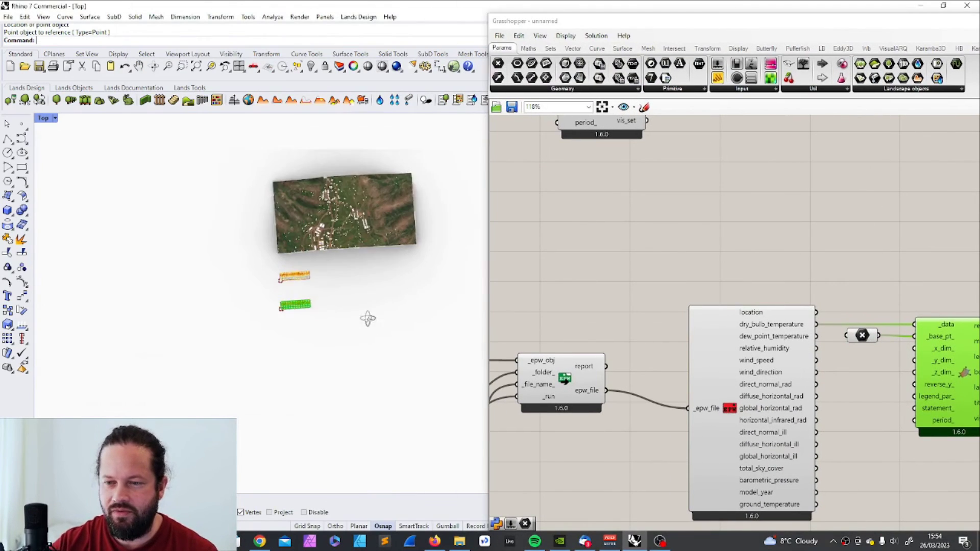
{"action": "scroll", "coordinate": [367, 321], "scroll_direction": "up", "scroll_amount": 10}
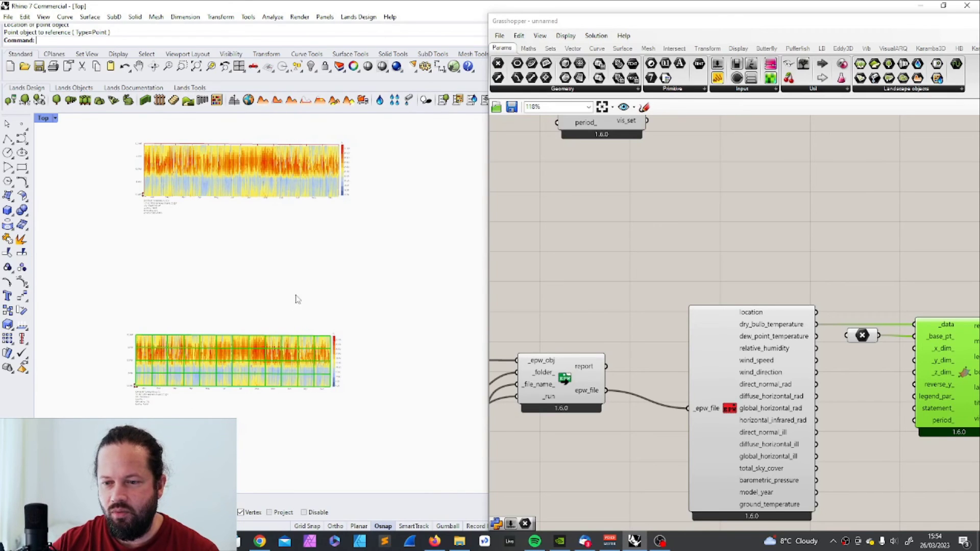
{"action": "right_click_drag", "start_coordinate": [299, 299], "coordinate": [296, 292]}
{"action": "left_click", "coordinate": [136, 368]}
{"action": "left_click", "coordinate": [22, 325]}
{"action": "left_click", "coordinate": [136, 368]}
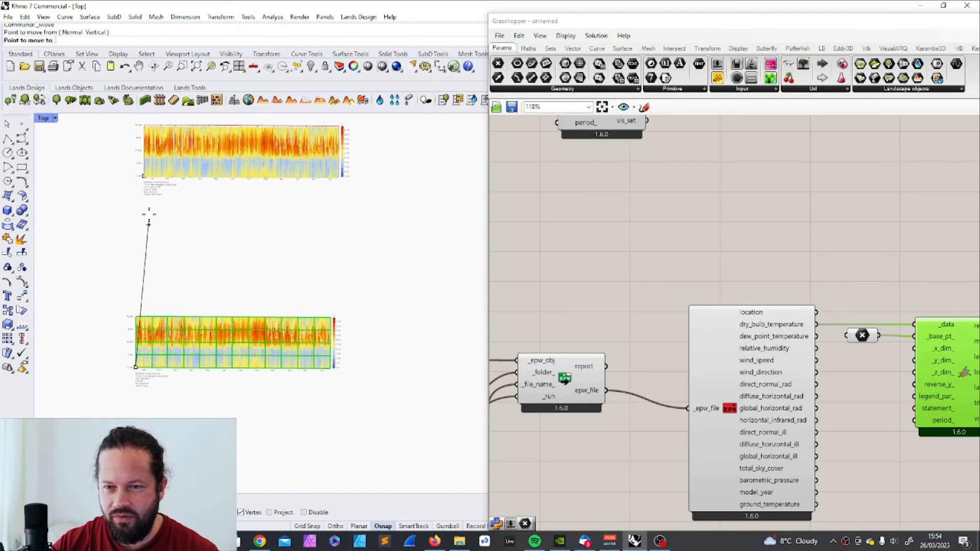
{"action": "left_click", "coordinate": [143, 178]}
{"action": "left_click", "coordinate": [22, 296]}
{"action": "left_click", "coordinate": [136, 321]}
{"action": "left_click", "coordinate": [136, 402]}
Step: Compare the colours, legend values and captions of the two dry bulb temperature plots in the Top viewport
{"action": "scroll", "coordinate": [113, 341], "scroll_direction": "down", "scroll_amount": 6}
{"action": "right_click_drag", "start_coordinate": [317, 308], "coordinate": [348, 299]}
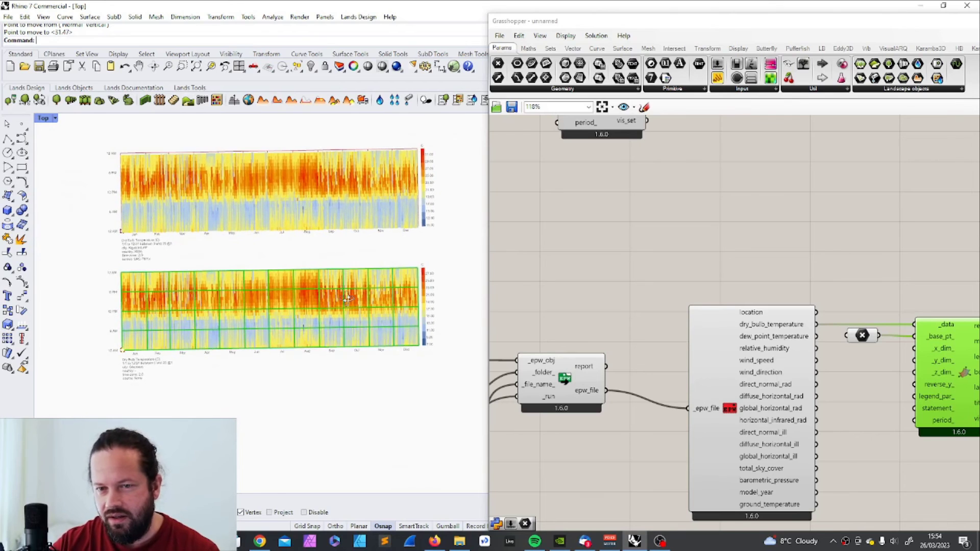
{"action": "scroll", "coordinate": [440, 167], "scroll_direction": "up", "scroll_amount": 4}
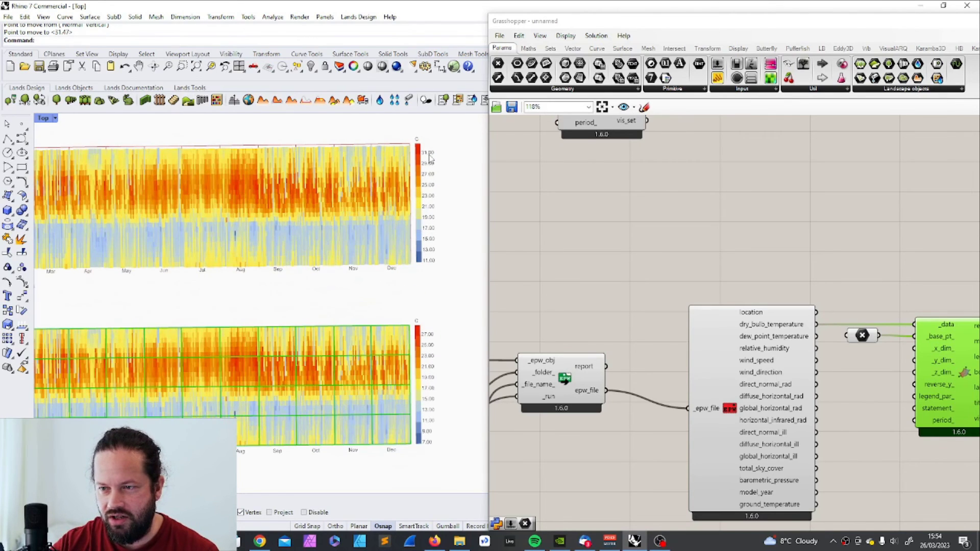
{"action": "scroll", "coordinate": [429, 266], "scroll_direction": "down", "scroll_amount": 2}
{"action": "scroll", "coordinate": [393, 296], "scroll_direction": "down", "scroll_amount": 2}
{"action": "scroll", "coordinate": [379, 299], "scroll_direction": "up", "scroll_amount": 2}
{"action": "right_click_drag", "start_coordinate": [372, 309], "coordinate": [369, 308]}
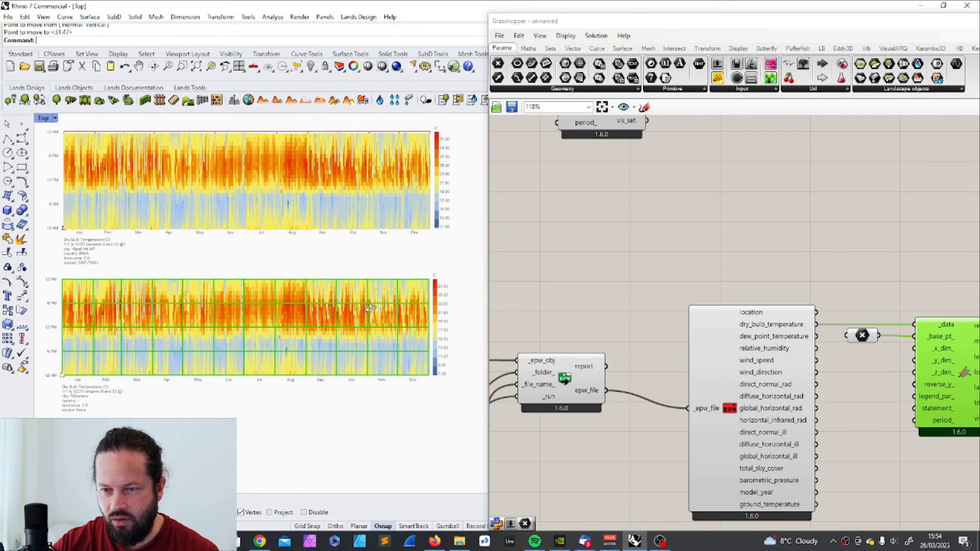
{"action": "scroll", "coordinate": [231, 221], "scroll_direction": "down", "scroll_amount": 3}
{"action": "left_click", "coordinate": [627, 228]}
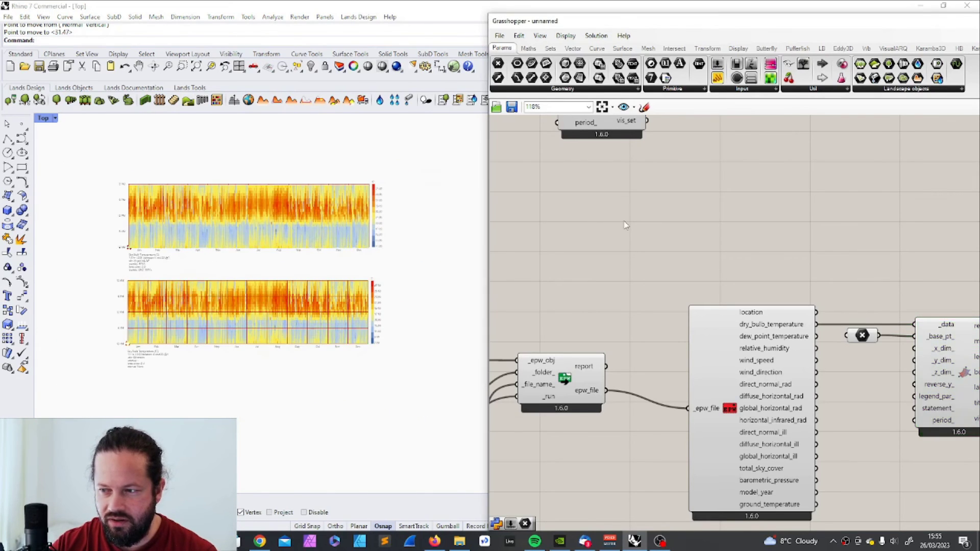
Step: Add an LB Legend Parameters component to the definition and place it beside the upper Hourly Plot's _z_dim_ slider
{"action": "scroll", "coordinate": [585, 231], "scroll_direction": "down", "scroll_amount": 4}
{"action": "scroll", "coordinate": [586, 231], "scroll_direction": "down", "scroll_amount": 3}
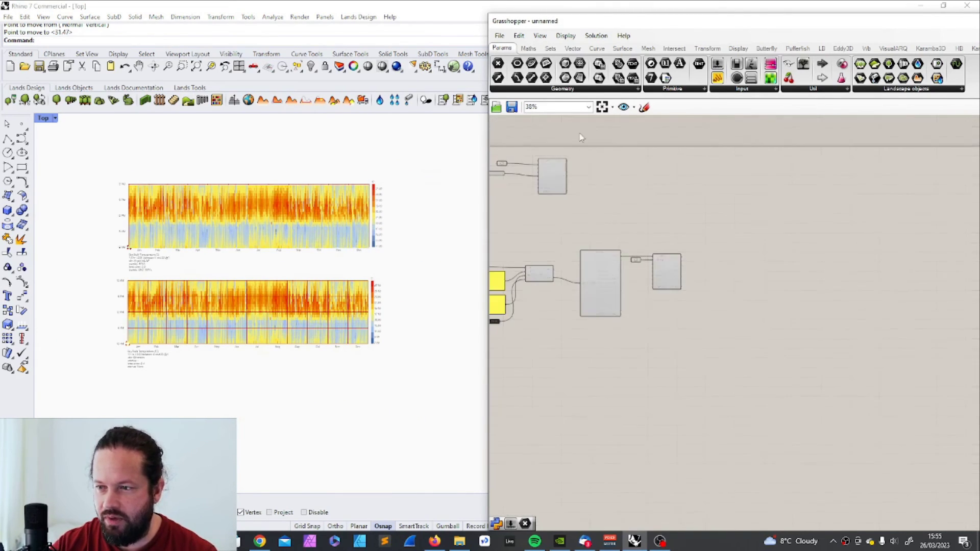
{"action": "left_click_drag", "start_coordinate": [793, 29], "coordinate": [405, 47]}
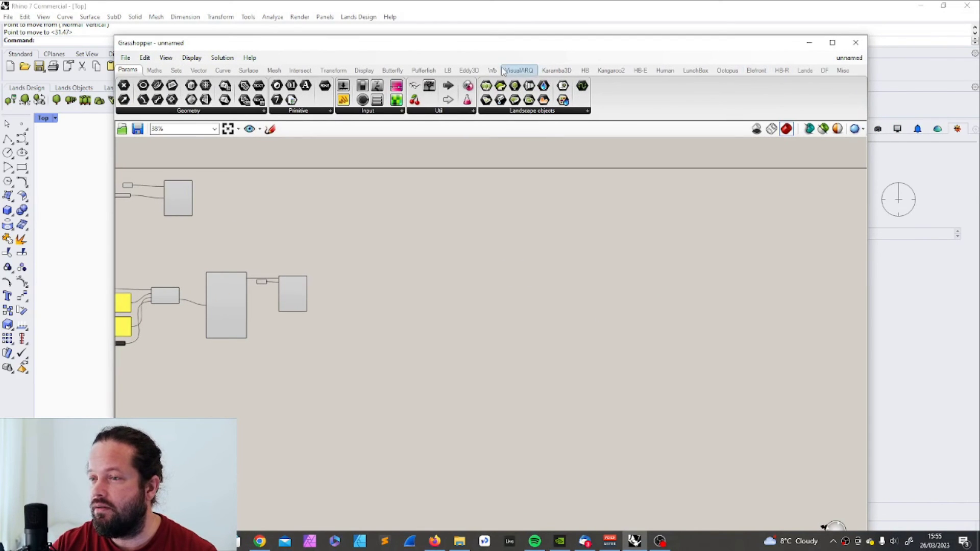
{"action": "left_click", "coordinate": [448, 70]}
{"action": "left_click", "coordinate": [639, 111]}
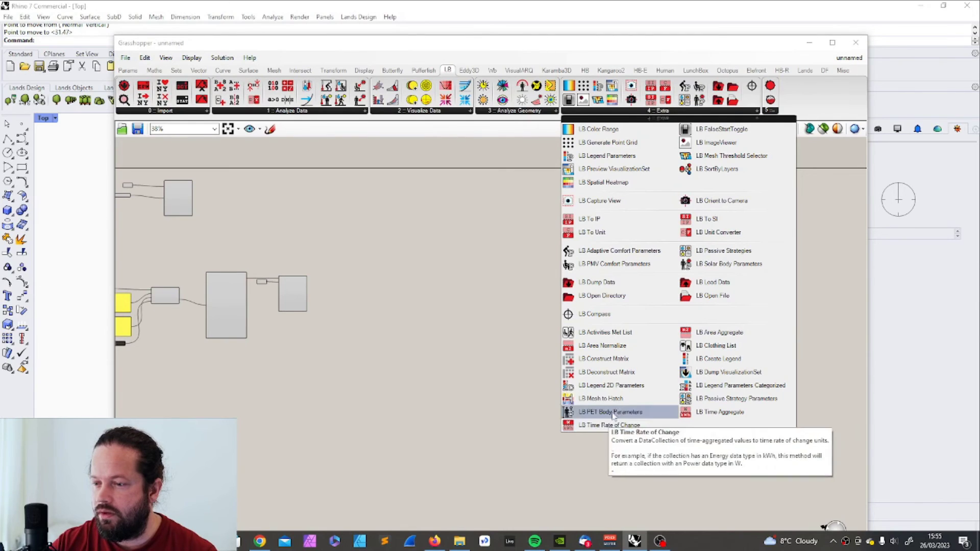
{"action": "left_click_drag", "start_coordinate": [607, 156], "coordinate": [492, 234]}
{"action": "left_click", "coordinate": [492, 232]}
{"action": "scroll", "coordinate": [439, 267], "scroll_direction": "down", "scroll_amount": 2}
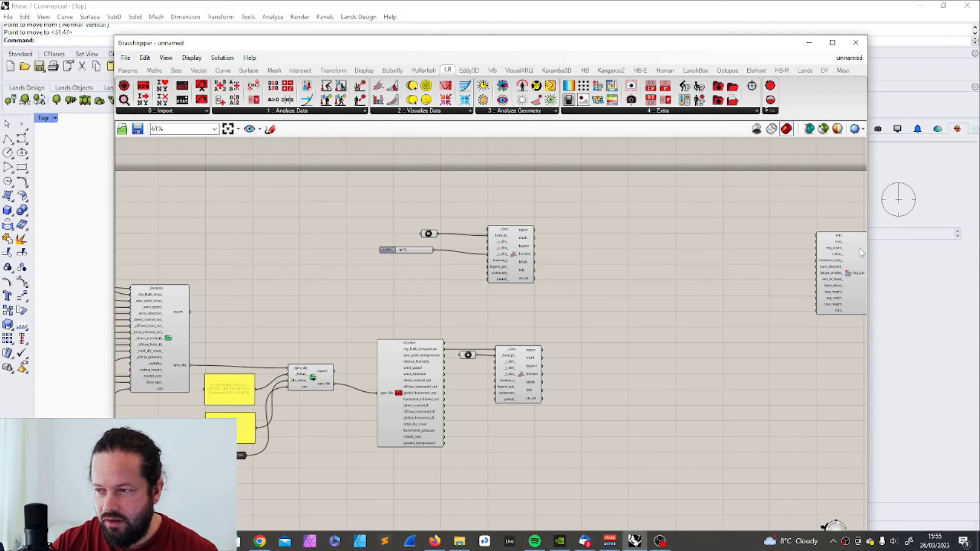
{"action": "left_click_drag", "start_coordinate": [839, 250], "coordinate": [333, 276]}
{"action": "scroll", "coordinate": [375, 271], "scroll_direction": "up", "scroll_amount": 3}
{"action": "scroll", "coordinate": [344, 268], "scroll_direction": "up", "scroll_amount": 3}
Step: Add a number slider set to 0 for the min_ input of LB Legend Parameters and align it with that input
{"action": "mouse_move", "coordinate": [380, 247]}
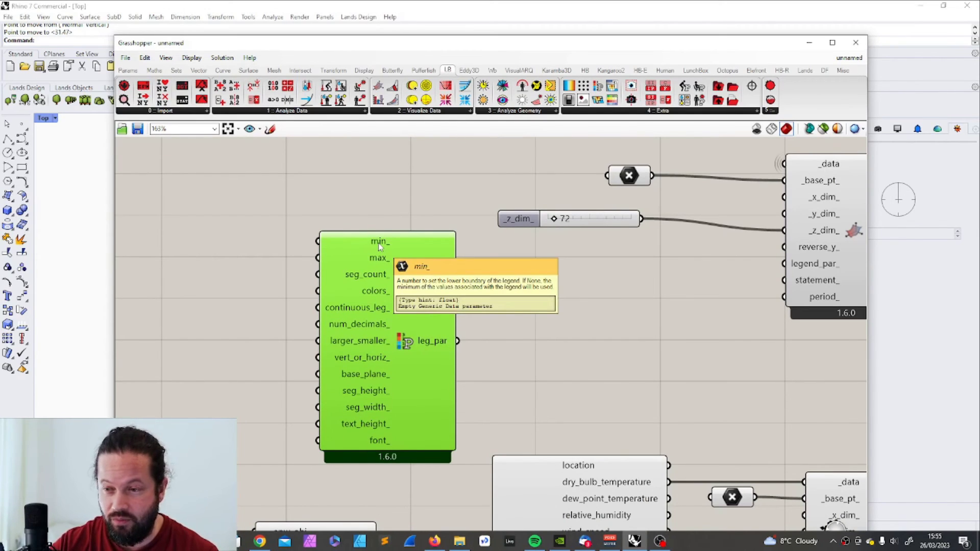
{"action": "right_click", "coordinate": [283, 245]}
{"action": "double_click", "coordinate": [226, 264]}
{"action": "type", "text": "0"}
{"action": "key", "text": "Return"}
{"action": "left_click_drag", "start_coordinate": [298, 265], "coordinate": [269, 238]}
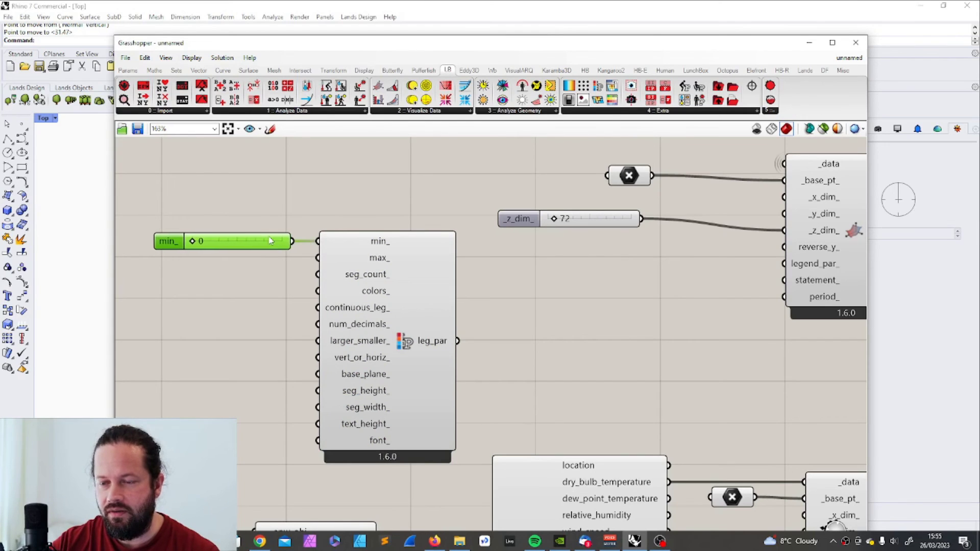
Step: Duplicate the min_ slider below the original, set the copy to 40 and connect it to the max_ input of LB Legend Parameters
{"action": "left_click", "coordinate": [239, 297]}
{"action": "left_click", "coordinate": [237, 247]}
{"action": "key", "text": "ctrl+c"}
{"action": "key", "text": "ctrl+v"}
{"action": "left_click_drag", "start_coordinate": [195, 274], "coordinate": [207, 275]}
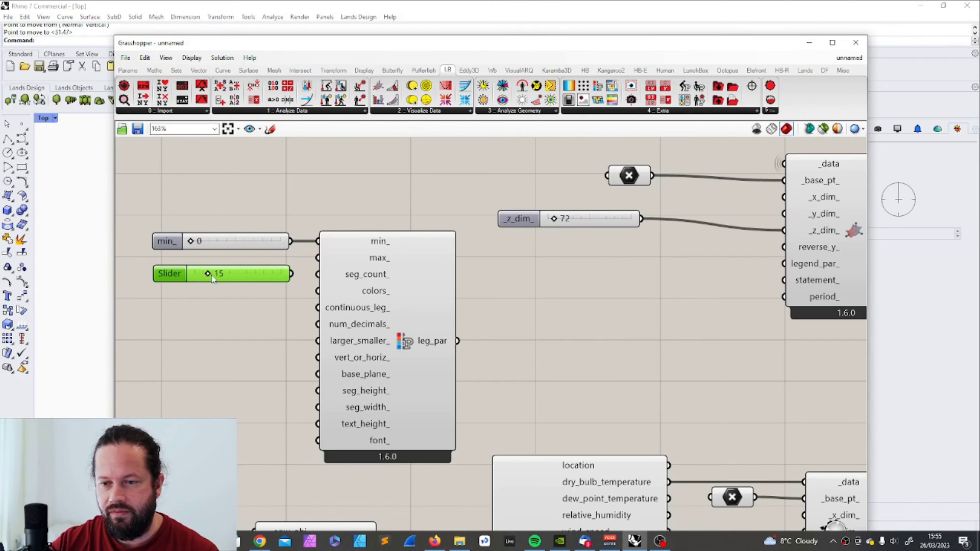
{"action": "double_click", "coordinate": [226, 275]}
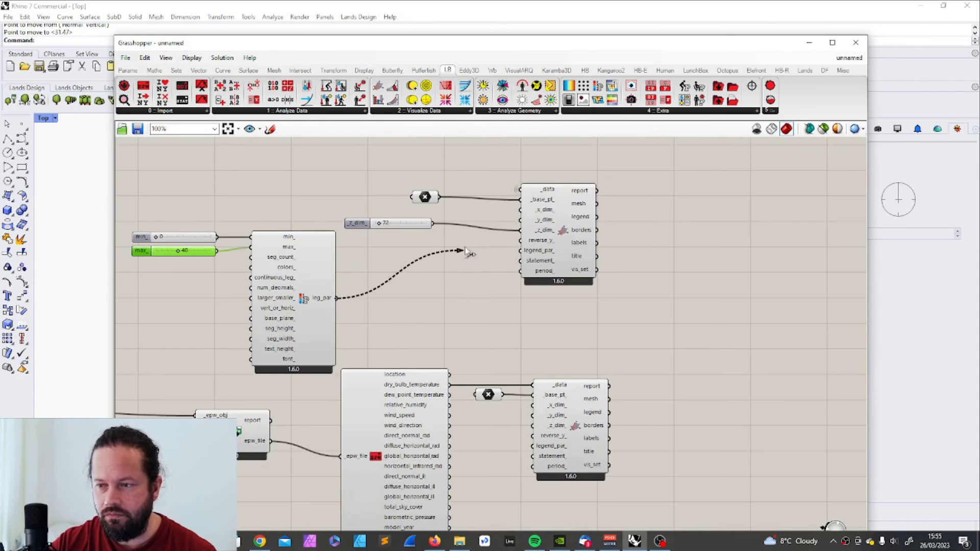
Step: Connect the leg_par output to the legend_par_ inputs of both Hourly Plots and uncover the plots in the Top viewport
{"action": "left_click_drag", "start_coordinate": [466, 254], "coordinate": [523, 252]}
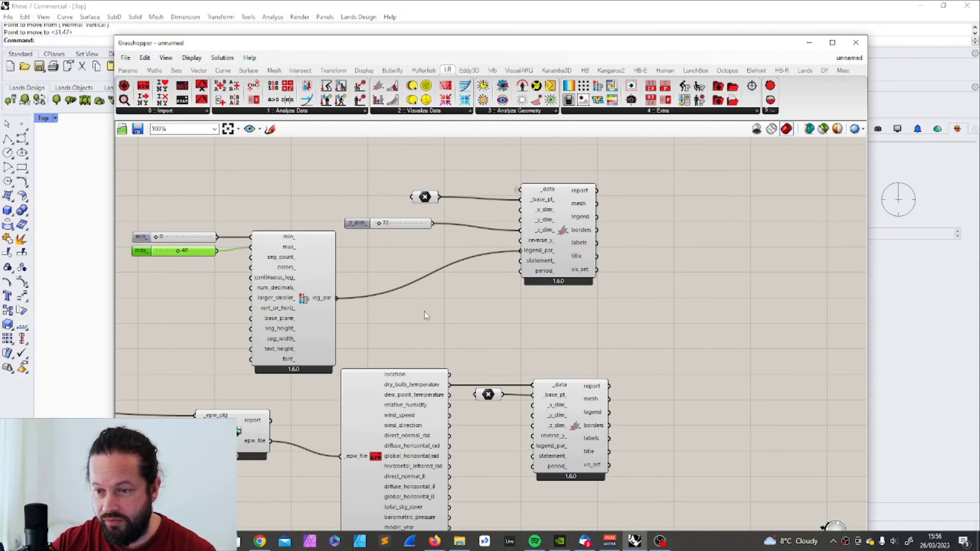
{"action": "left_click_drag", "start_coordinate": [408, 310], "coordinate": [530, 447]}
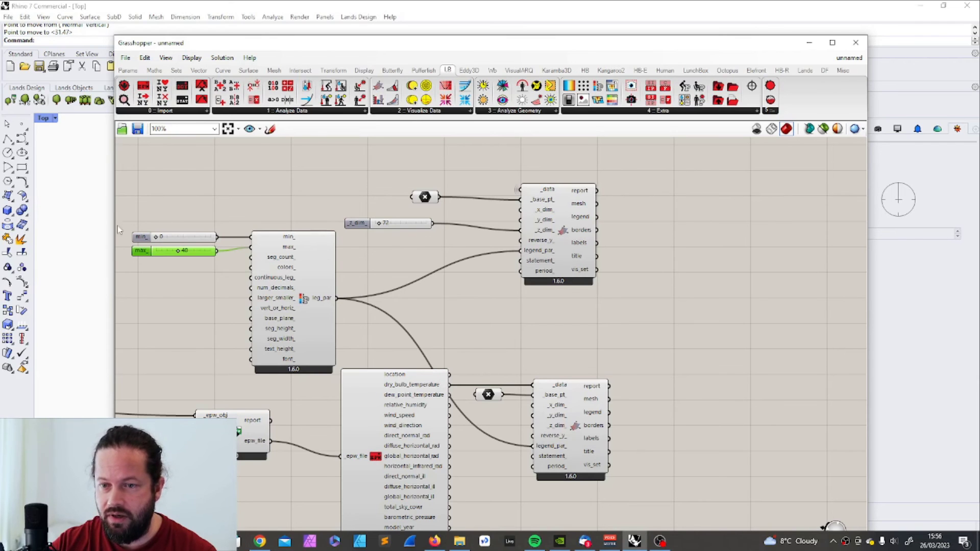
{"action": "left_click_drag", "start_coordinate": [388, 43], "coordinate": [744, 36]}
{"action": "scroll", "coordinate": [251, 285], "scroll_direction": "down", "scroll_amount": 4}
{"action": "scroll", "coordinate": [552, 240], "scroll_direction": "up", "scroll_amount": 3}
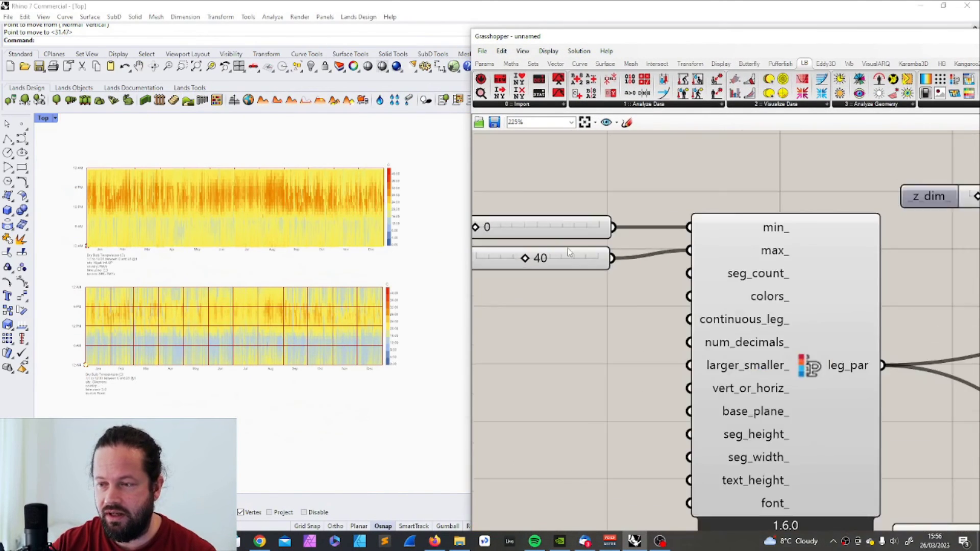
Step: Try legend maximums of 30 and 35, then set the max_ slider to 32 and check both temperature plots
{"action": "scroll", "coordinate": [357, 178], "scroll_direction": "up", "scroll_amount": 6}
{"action": "scroll", "coordinate": [301, 188], "scroll_direction": "down", "scroll_amount": 8}
{"action": "scroll", "coordinate": [548, 255], "scroll_direction": "down", "scroll_amount": 5}
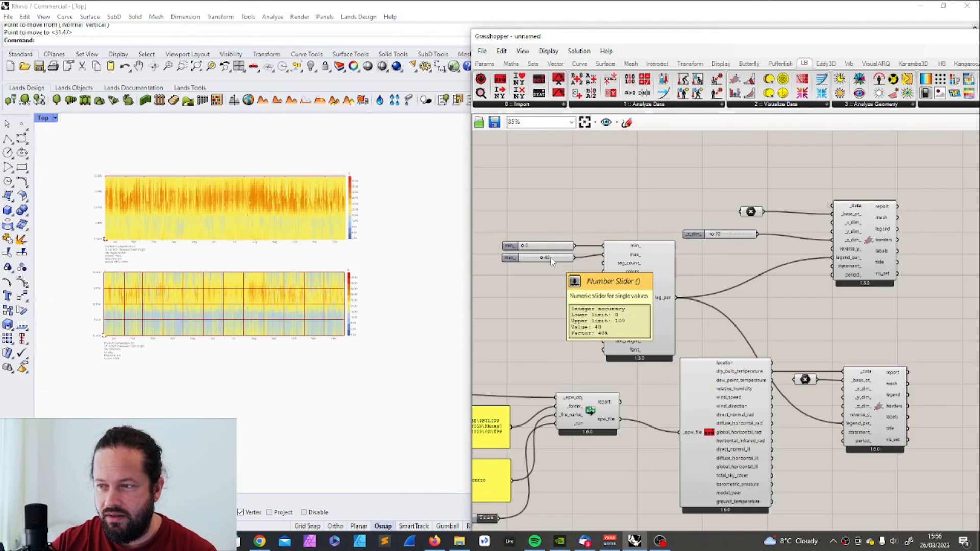
{"action": "scroll", "coordinate": [546, 255], "scroll_direction": "up", "scroll_amount": 6}
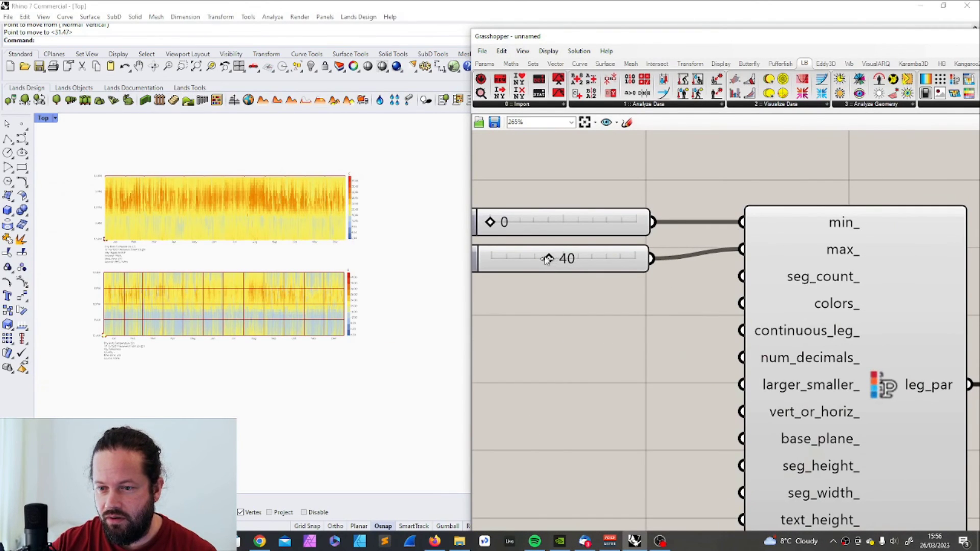
{"action": "left_click_drag", "start_coordinate": [547, 259], "coordinate": [534, 259]}
{"action": "double_click", "coordinate": [533, 258]}
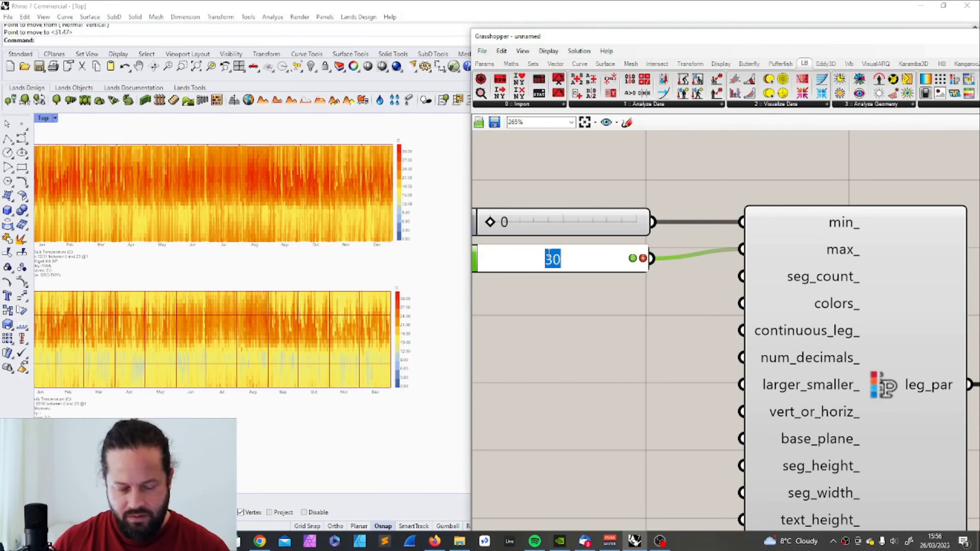
{"action": "key", "text": "Return"}
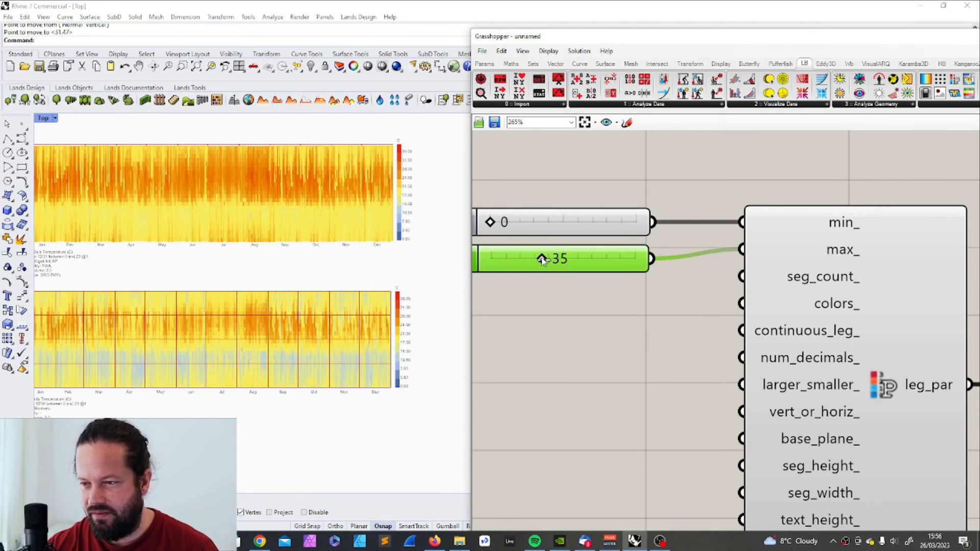
{"action": "left_click_drag", "start_coordinate": [542, 260], "coordinate": [538, 259]}
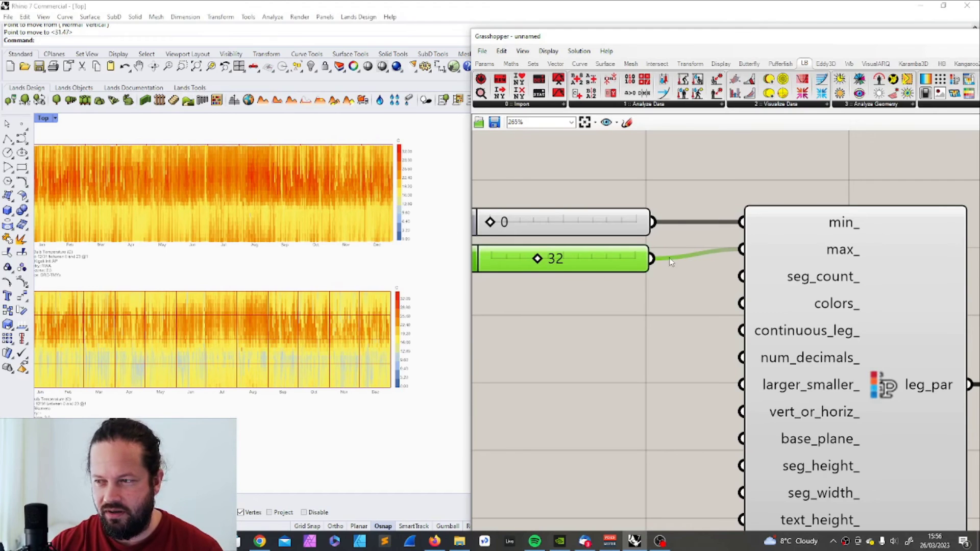
{"action": "scroll", "coordinate": [427, 226], "scroll_direction": "up", "scroll_amount": 5}
{"action": "scroll", "coordinate": [378, 260], "scroll_direction": "down", "scroll_amount": 5}
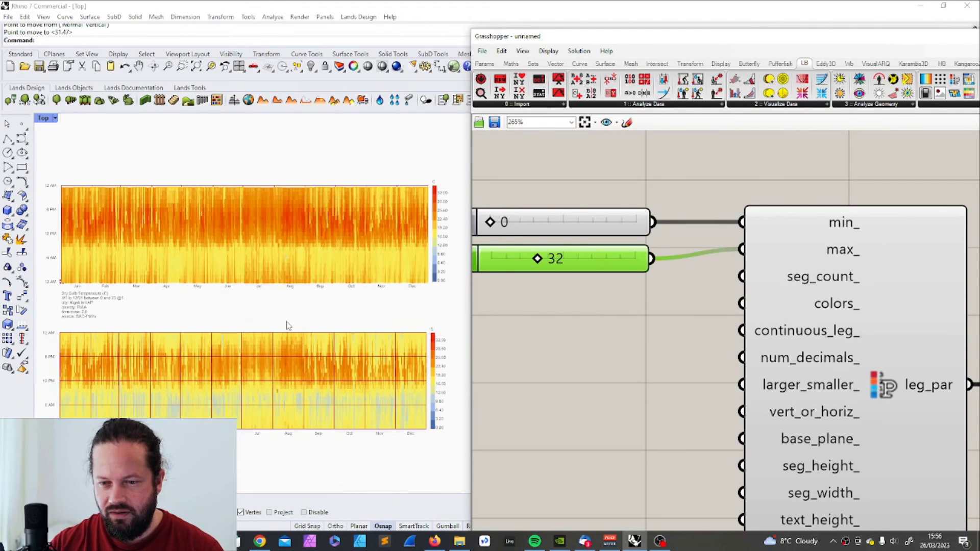
Step: Examine the Ladybug Import and Analyze Data component lists and the overall layout of the EPW definition
{"action": "scroll", "coordinate": [680, 357], "scroll_direction": "down", "scroll_amount": 5}
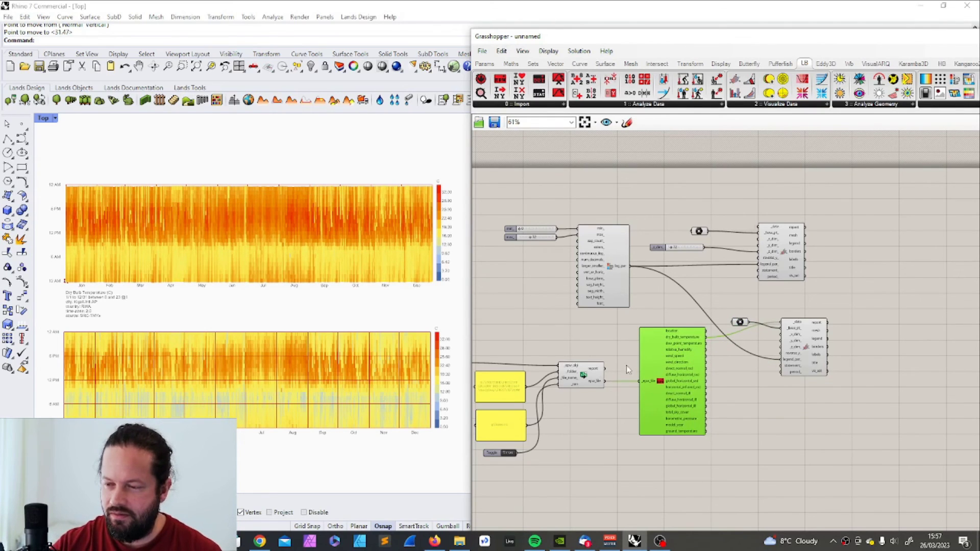
{"action": "scroll", "coordinate": [579, 382], "scroll_direction": "down", "scroll_amount": 2}
{"action": "left_click", "coordinate": [521, 104]}
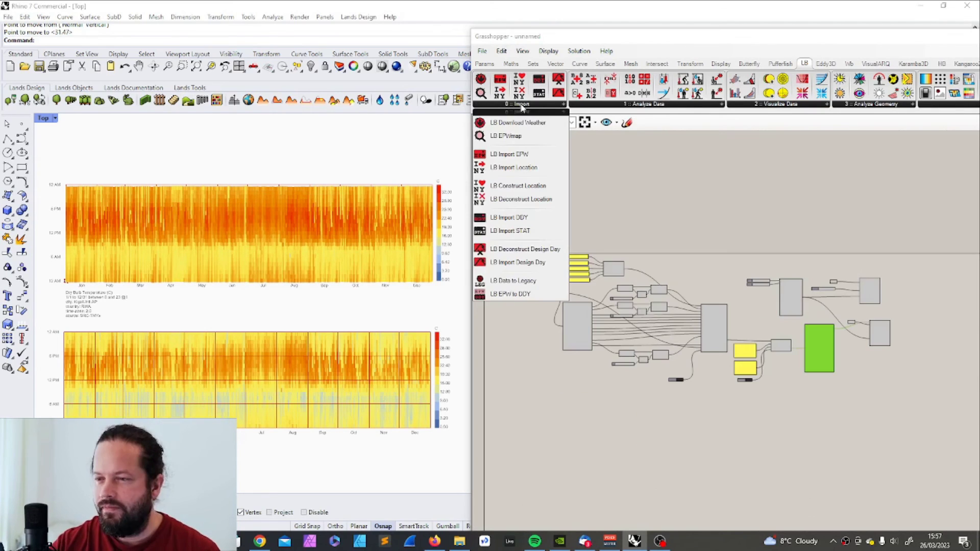
{"action": "left_click", "coordinate": [610, 105]}
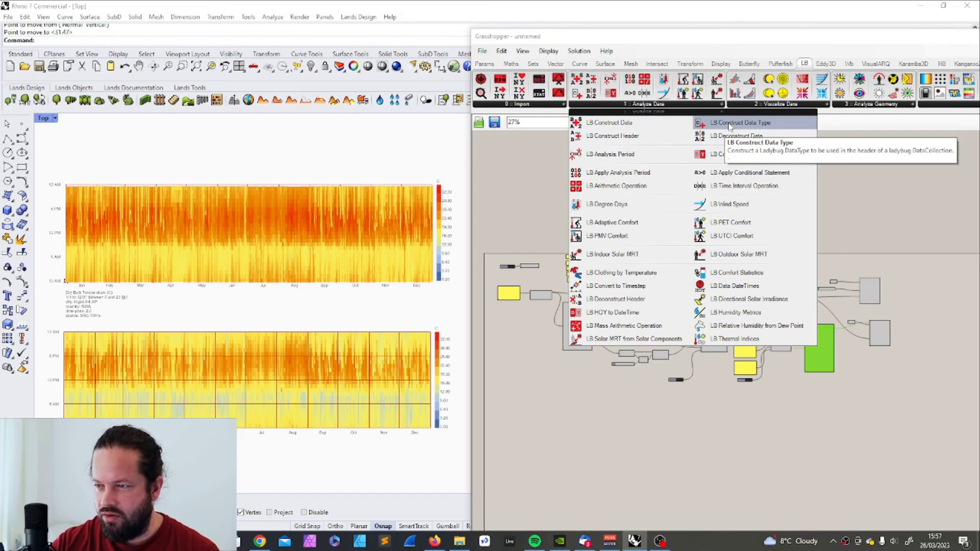
{"action": "left_click", "coordinate": [632, 441]}
{"action": "left_click_drag", "start_coordinate": [497, 235], "coordinate": [913, 398]}
{"action": "mouse_move", "coordinate": [718, 324]}
{"action": "left_mouse_down"}
{"action": "mouse_move", "coordinate": [720, 344]}
{"action": "mouse_move", "coordinate": [717, 328]}
{"action": "left_mouse_up"}
{"action": "left_click", "coordinate": [671, 439]}
{"action": "scroll", "coordinate": [538, 305], "scroll_direction": "up", "scroll_amount": 5}
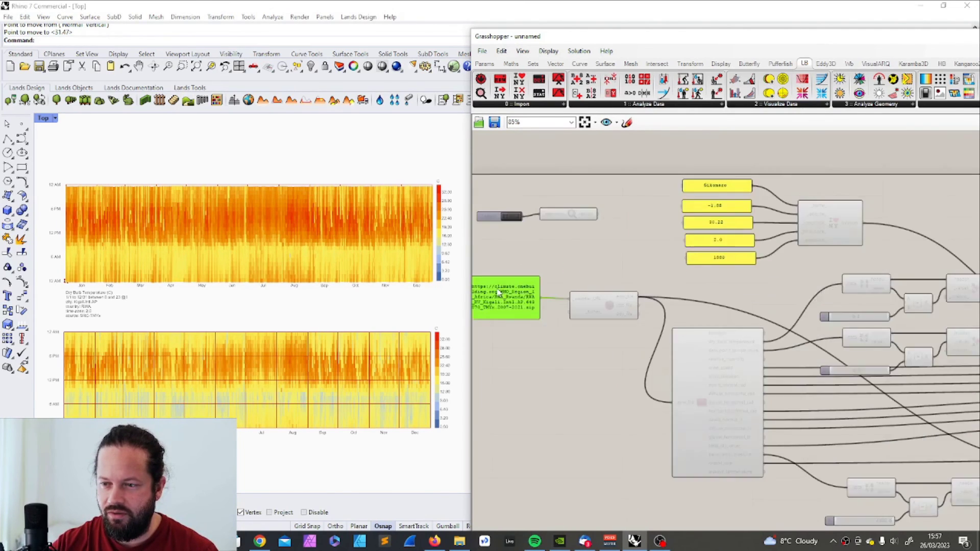
{"action": "scroll", "coordinate": [503, 293], "scroll_direction": "down", "scroll_amount": 8}
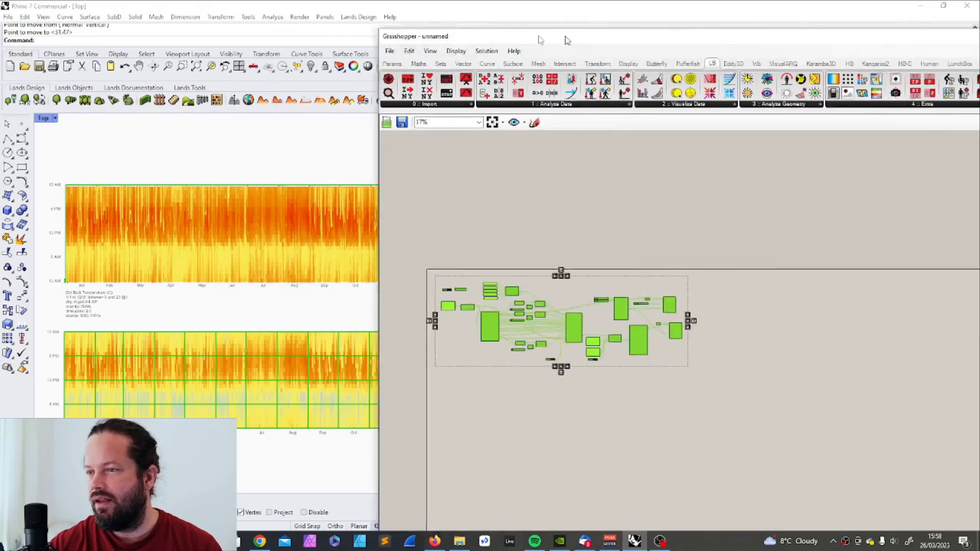
Step: Enlarge the visible Grasshopper canvas and examine the chain from Create EPW through the file writing and re-import to the hourly plots
{"action": "left_click_drag", "start_coordinate": [567, 40], "coordinate": [439, 34]}
{"action": "scroll", "coordinate": [423, 322], "scroll_direction": "up", "scroll_amount": 6}
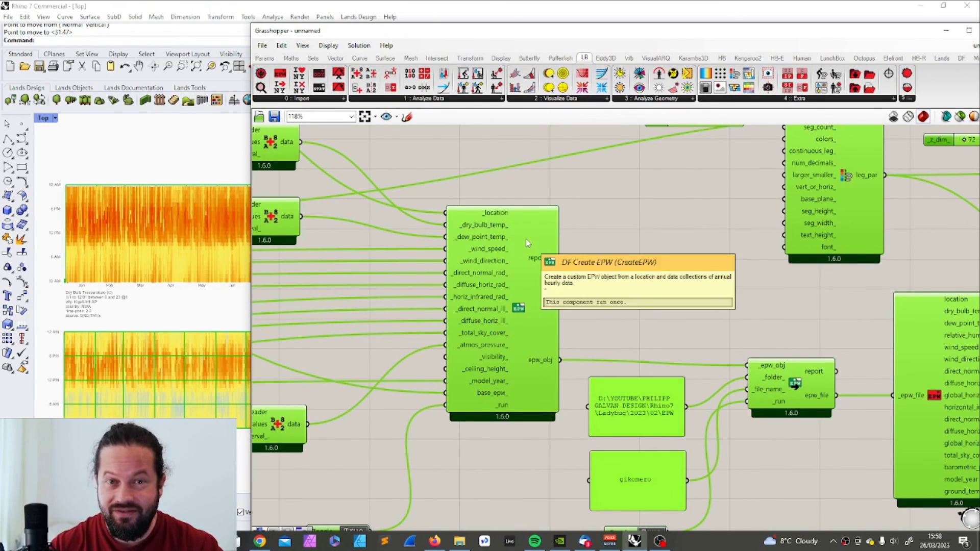
{"action": "scroll", "coordinate": [519, 279], "scroll_direction": "down", "scroll_amount": 4}
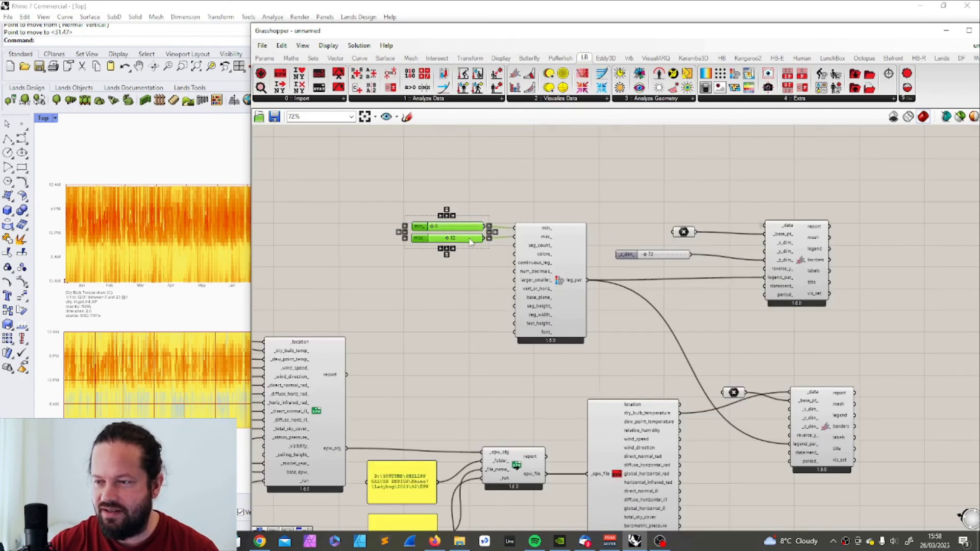
{"action": "scroll", "coordinate": [525, 344], "scroll_direction": "up", "scroll_amount": 3}
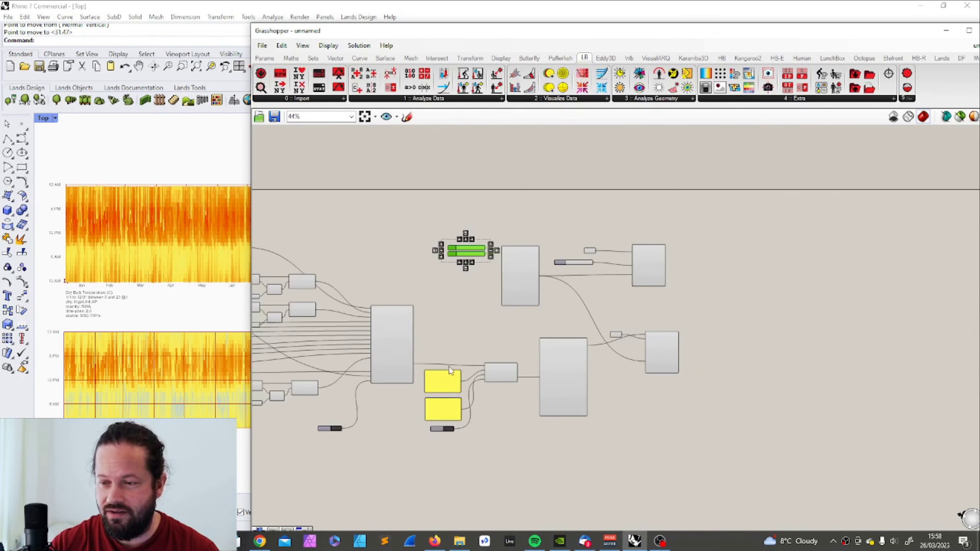
{"action": "scroll", "coordinate": [406, 397], "scroll_direction": "up", "scroll_amount": 2}
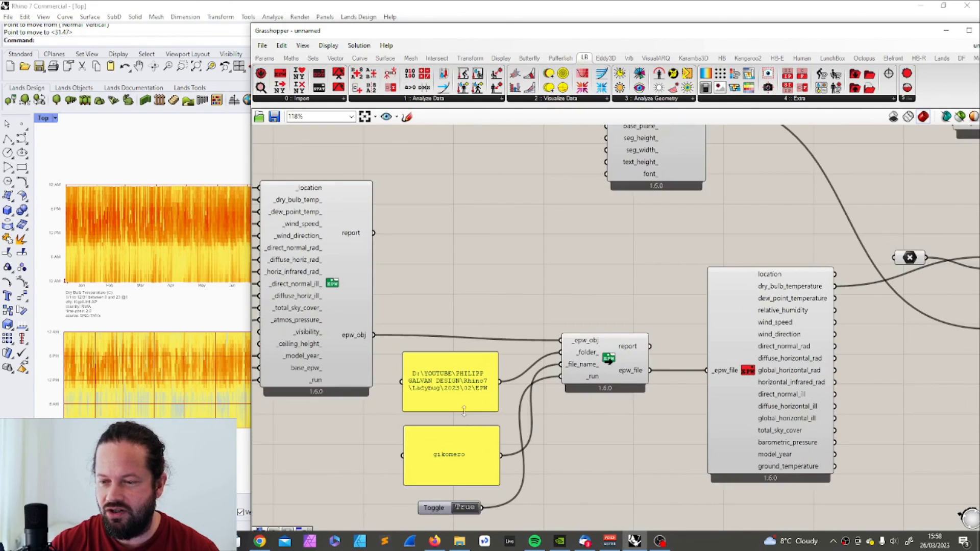
{"action": "scroll", "coordinate": [470, 431], "scroll_direction": "down", "scroll_amount": 1}
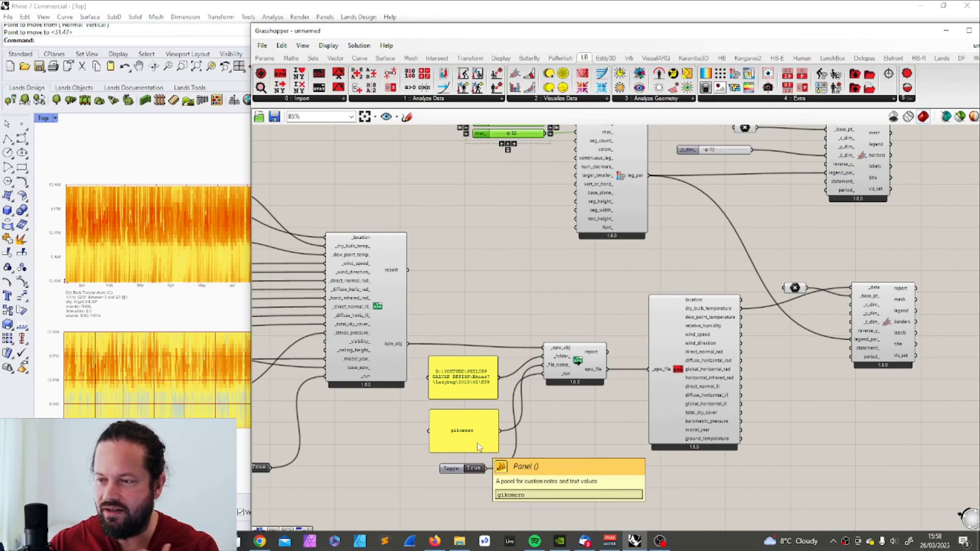
{"action": "scroll", "coordinate": [444, 328], "scroll_direction": "down", "scroll_amount": 4}
{"action": "scroll", "coordinate": [444, 328], "scroll_direction": "up", "scroll_amount": 3}
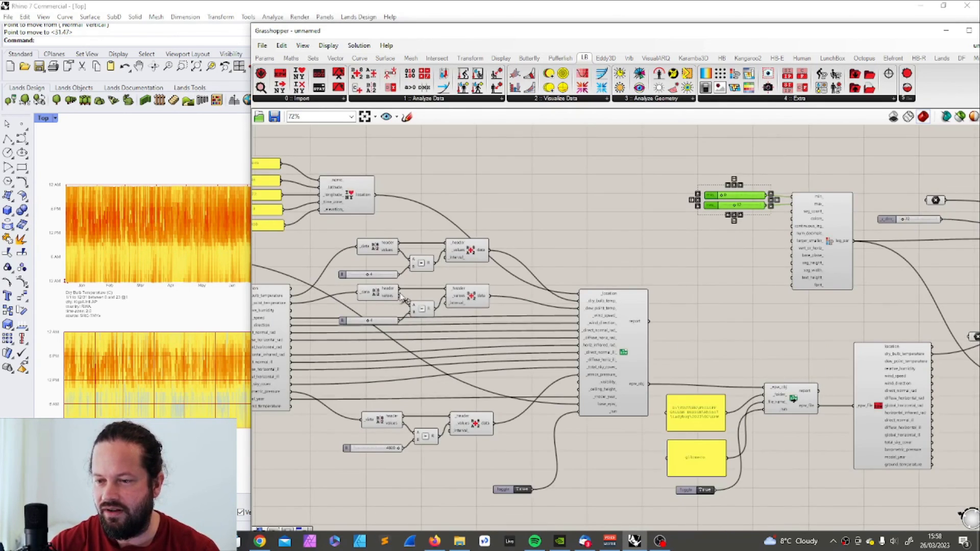
Step: Move the dry bulb and dew point adjustment components slightly up and the barometric pressure adjustment components slightly down
{"action": "left_click_drag", "start_coordinate": [325, 220], "coordinate": [516, 346]}
{"action": "left_click_drag", "start_coordinate": [473, 305], "coordinate": [477, 293]}
{"action": "scroll", "coordinate": [456, 321], "scroll_direction": "down", "scroll_amount": 2}
{"action": "scroll", "coordinate": [368, 412], "scroll_direction": "up", "scroll_amount": 3}
{"action": "left_click_drag", "start_coordinate": [374, 448], "coordinate": [587, 366]}
{"action": "left_click_drag", "start_coordinate": [537, 396], "coordinate": [536, 414]}
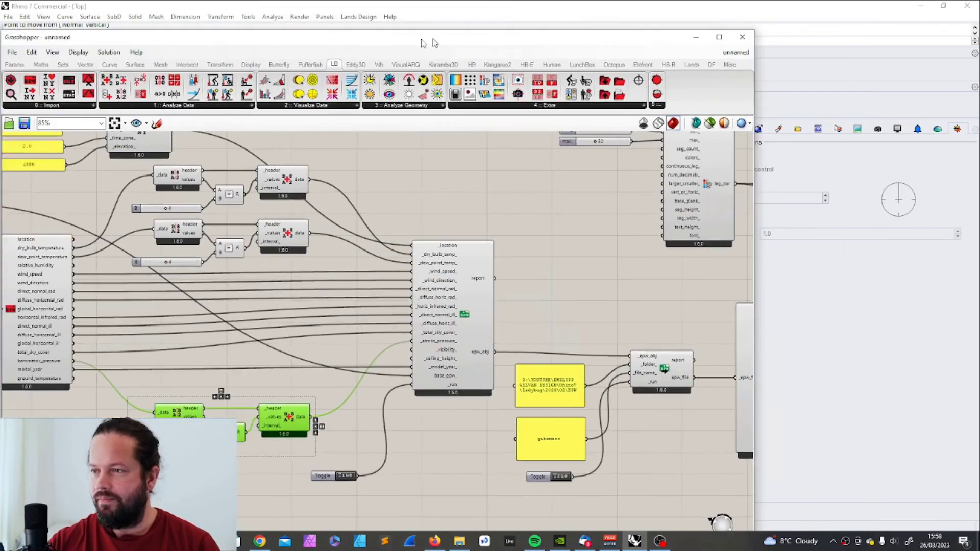
Step: Review the Dragonfly AlternativeWeather components, including the description of DF Run Urban Weather Generator
{"action": "left_click", "coordinate": [679, 65]}
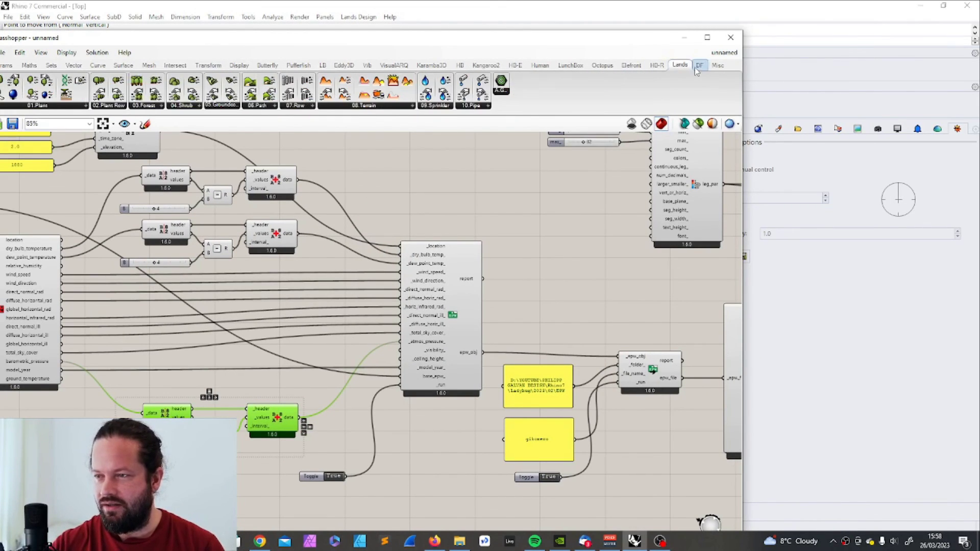
{"action": "left_click", "coordinate": [698, 67]}
{"action": "left_click", "coordinate": [511, 105]}
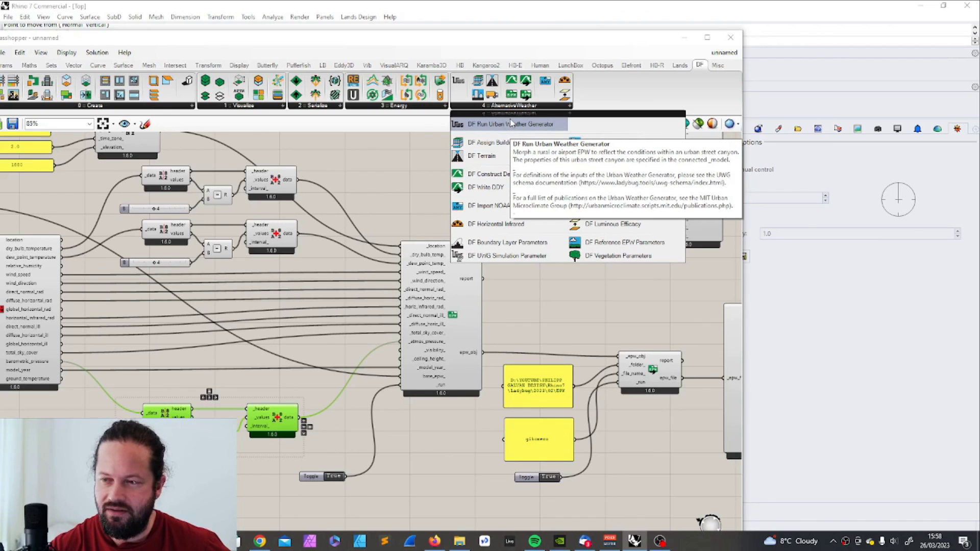
{"action": "left_click", "coordinate": [400, 155]}
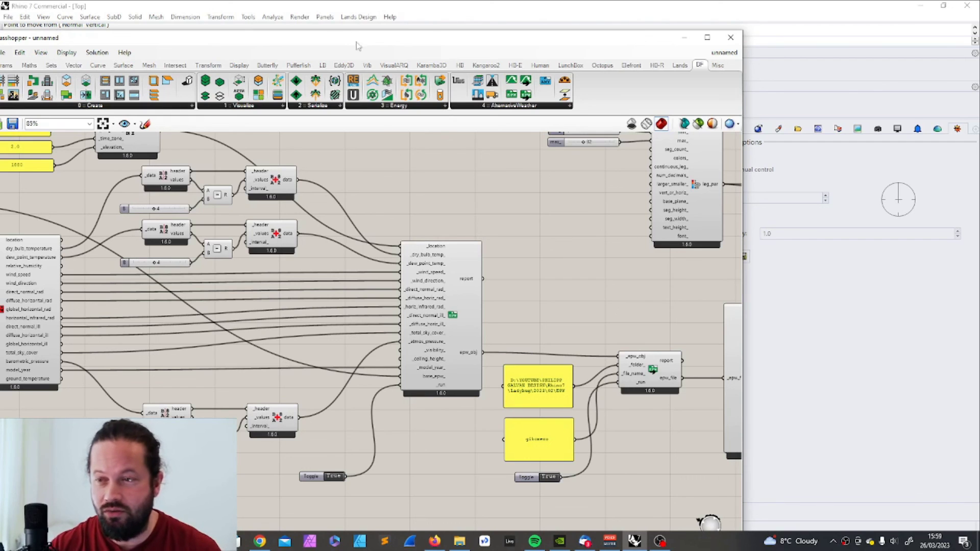
Step: Uncover the Rhino viewport and inspect the two hourly plots beside the terrain and buildings from above and at an oblique angle
{"action": "left_click_drag", "start_coordinate": [314, 42], "coordinate": [656, 71]}
{"action": "scroll", "coordinate": [153, 215], "scroll_direction": "down", "scroll_amount": 15}
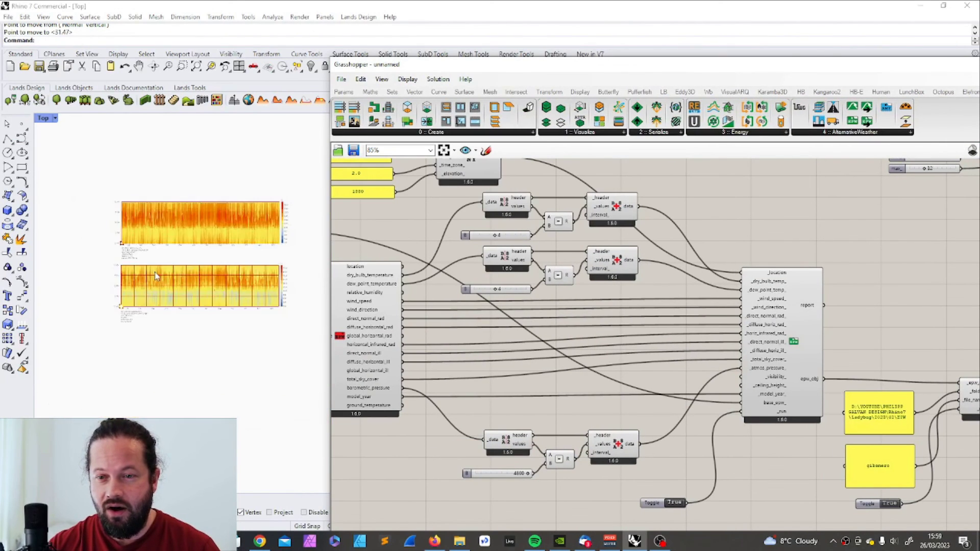
{"action": "scroll", "coordinate": [208, 178], "scroll_direction": "up", "scroll_amount": 10}
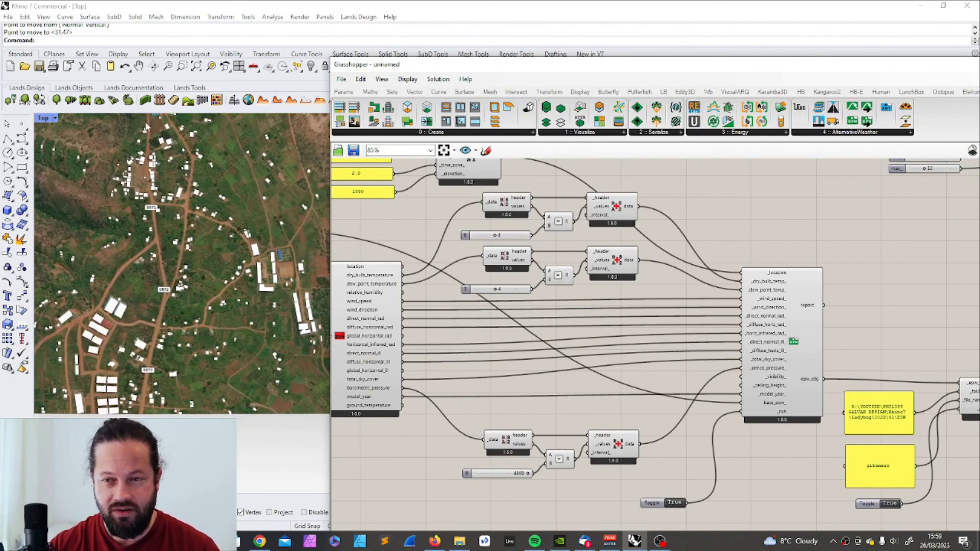
{"action": "left_click", "coordinate": [154, 66]}
{"action": "left_click_drag", "start_coordinate": [196, 279], "coordinate": [225, 232]}
{"action": "scroll", "coordinate": [179, 309], "scroll_direction": "down", "scroll_amount": 14}
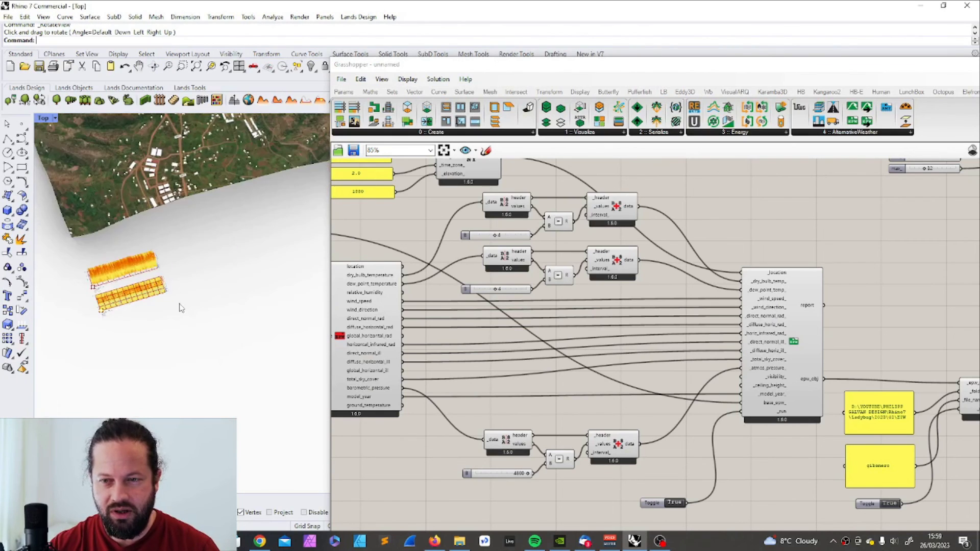
{"action": "right_click_drag", "start_coordinate": [153, 296], "coordinate": [190, 263]}
{"action": "scroll", "coordinate": [190, 263], "scroll_direction": "up", "scroll_amount": 4}
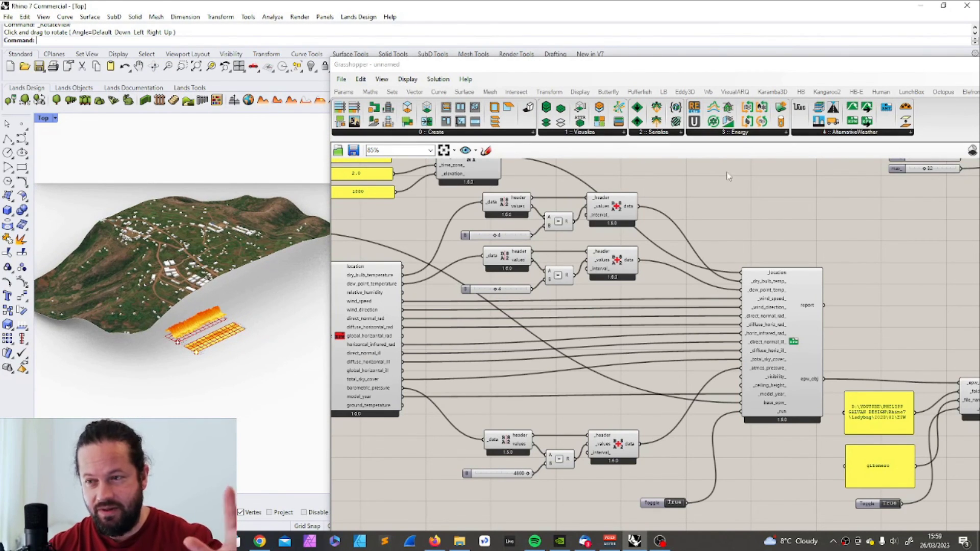
Step: Bring the Grasshopper canvas back over the Rhino viewport and review the complete EPW definition
{"action": "left_click", "coordinate": [714, 201]}
{"action": "left_click_drag", "start_coordinate": [578, 64], "coordinate": [471, 37]}
{"action": "scroll", "coordinate": [599, 148], "scroll_direction": "down", "scroll_amount": 4}
{"action": "scroll", "coordinate": [599, 148], "scroll_direction": "up", "scroll_amount": 1}
{"action": "left_click_drag", "start_coordinate": [743, 39], "coordinate": [605, 38]}
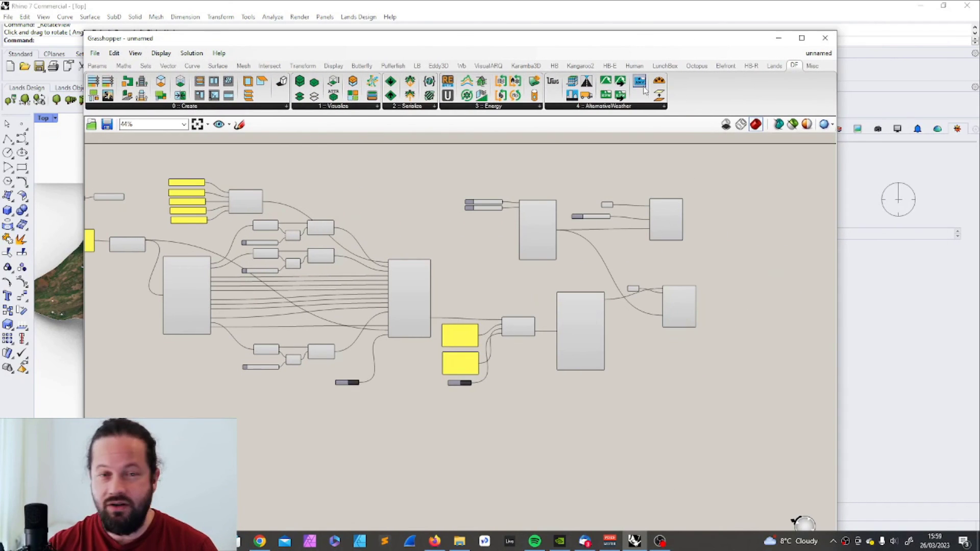